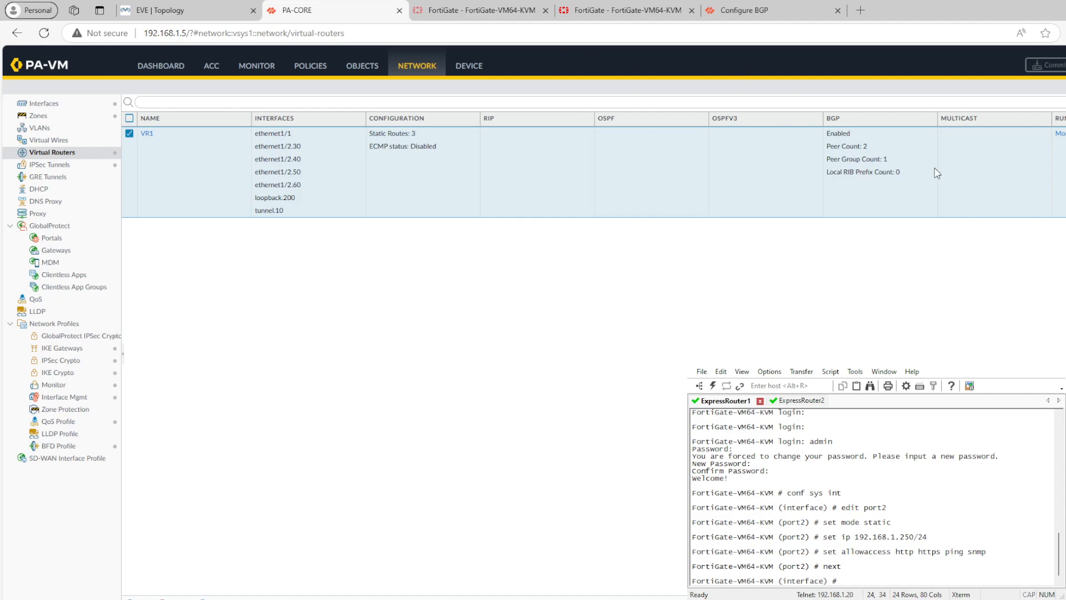
- Bring up the EVE lab topology and review the Express Route BGP, ISP and BloomBerg autonomous systems
left_click(204, 16)
left_click(333, 6)
left_click(198, 8)
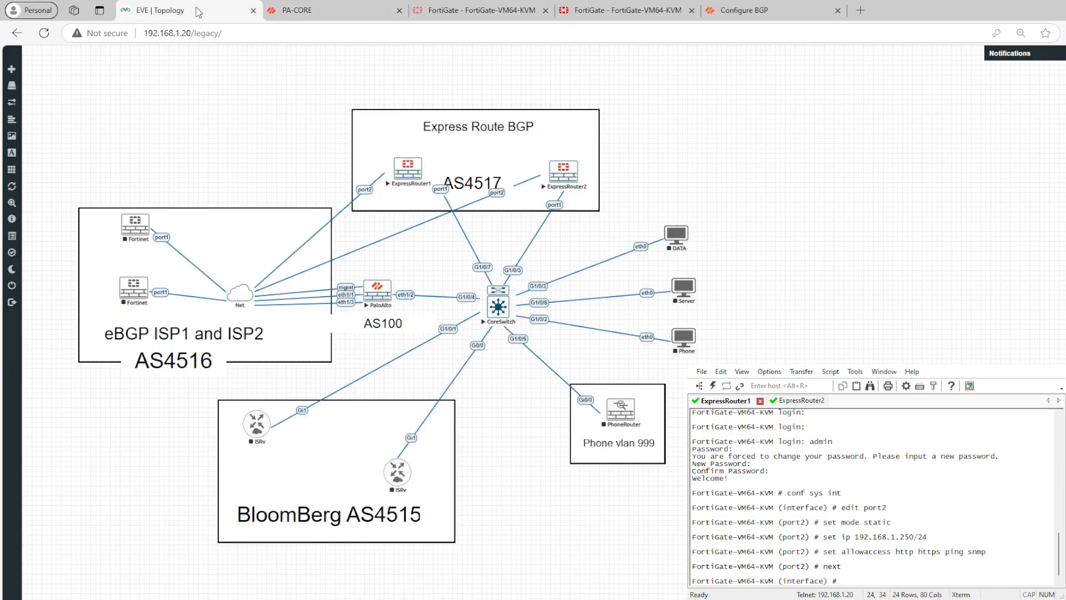
left_click(270, 3)
left_click(202, 17)
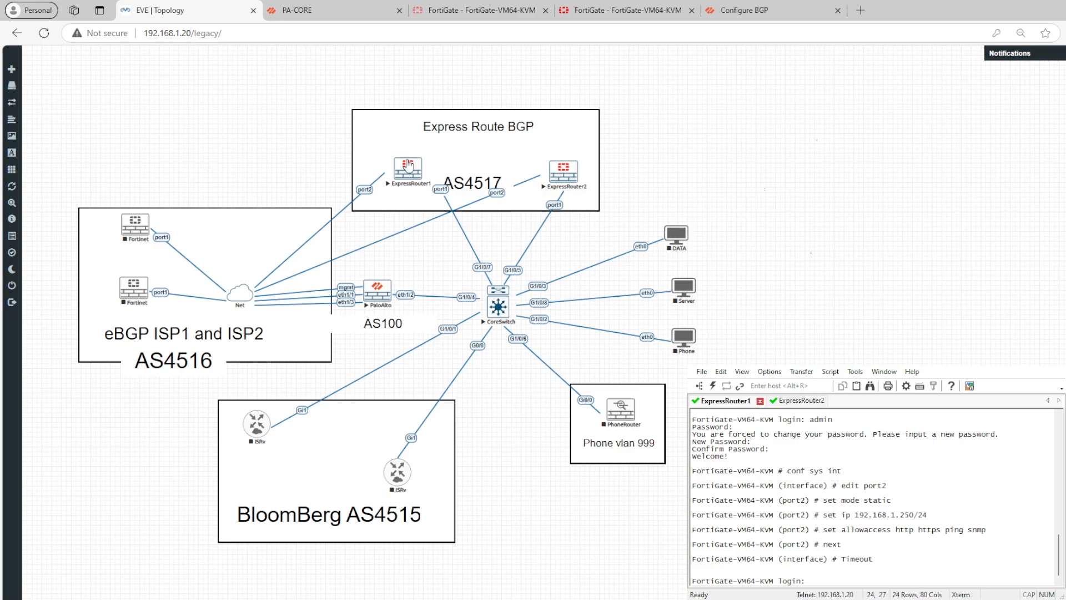
key("ctrl+Tab")
key("ctrl+shift+Tab")
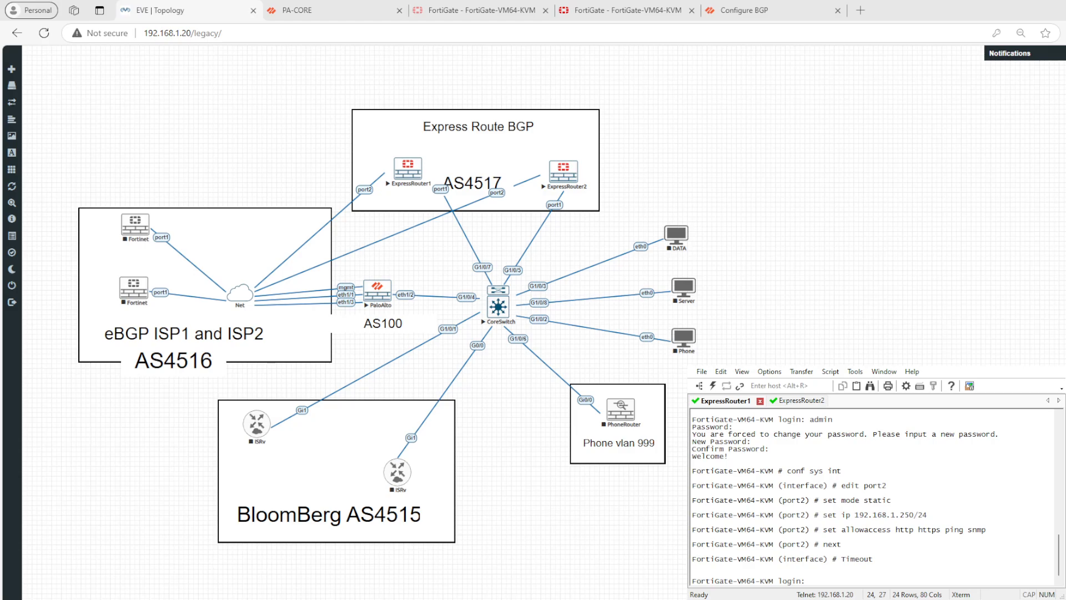
- Switch to the InPrivate Edge window and open the EVE login page at 192.168.1.20 in a new tab
key("alt+Tab")
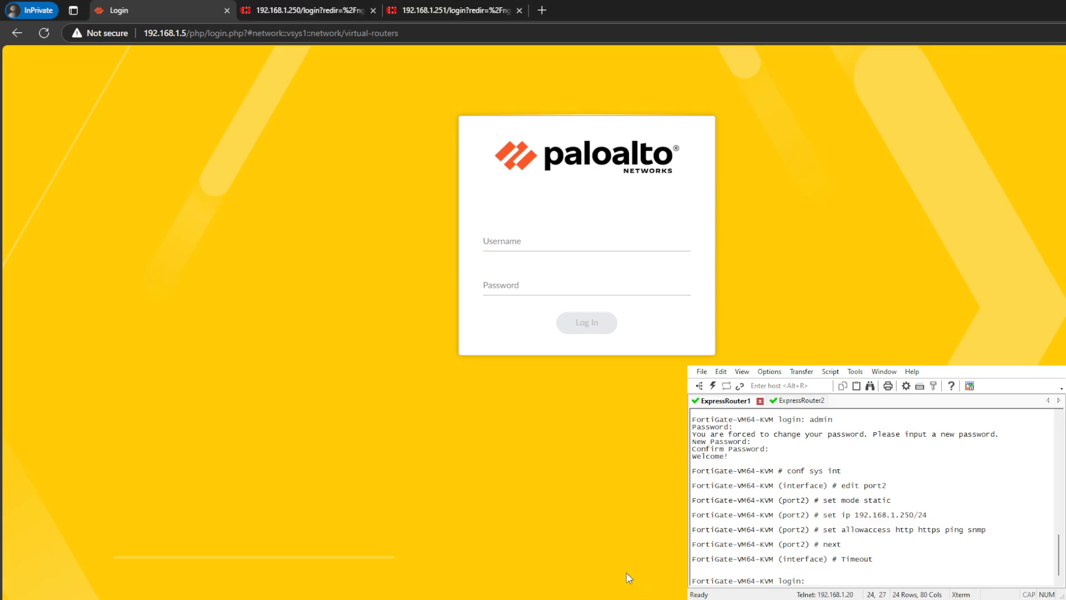
left_click(542, 12)
type("e")
key("ctrl+a")
type("eve")
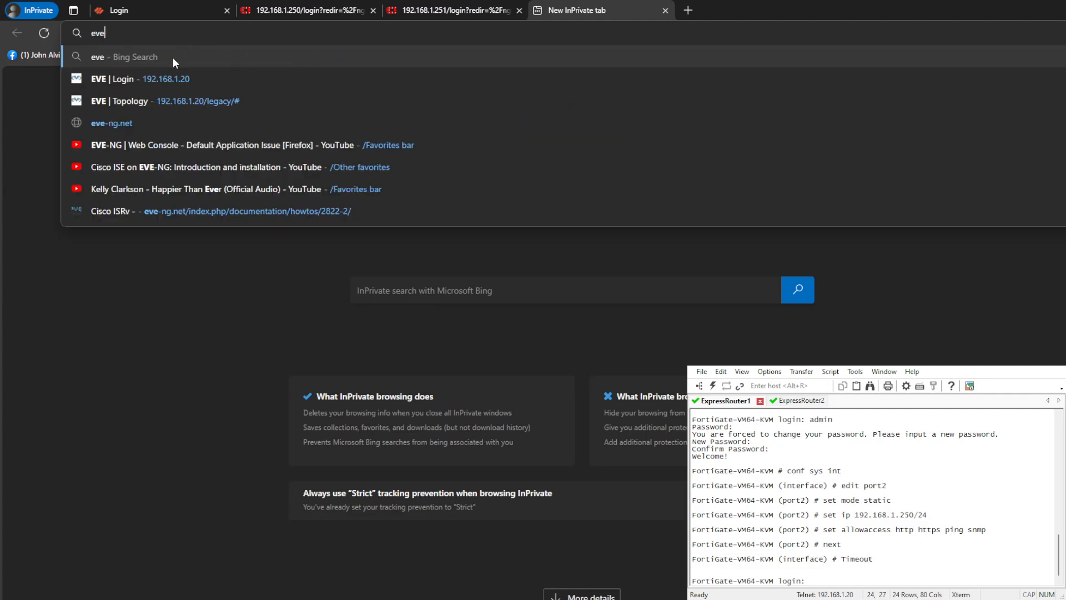
left_click(186, 81)
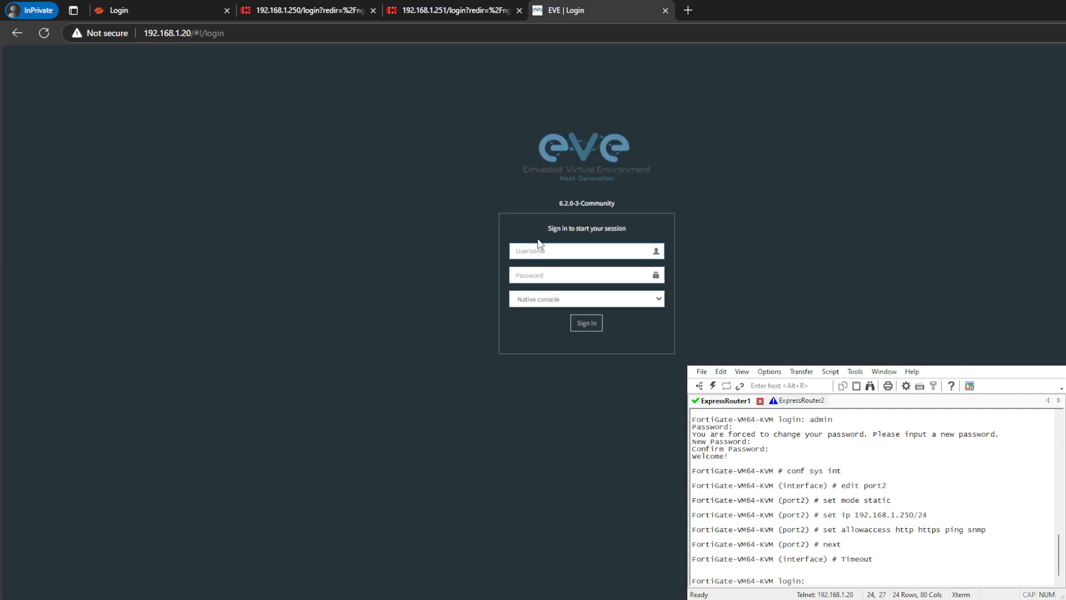
- Sign in to EVE with the admin account and its password, and make the topology page the first browser tab
left_click(548, 250)
type("admin")
key("Tab")
type("eve")
key("Return")
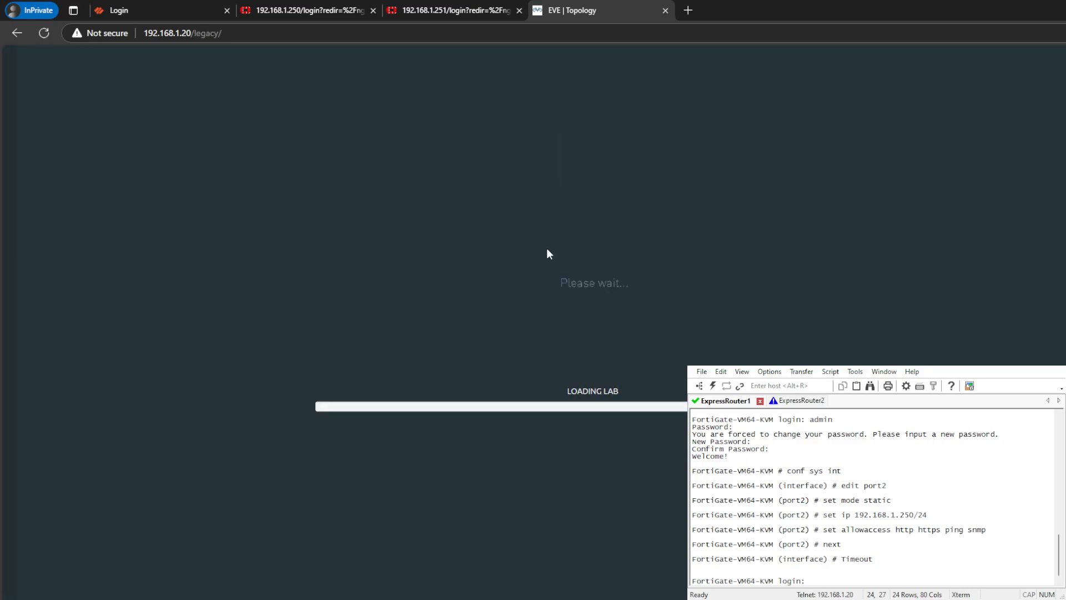
left_click_drag(572, 10, 133, 10)
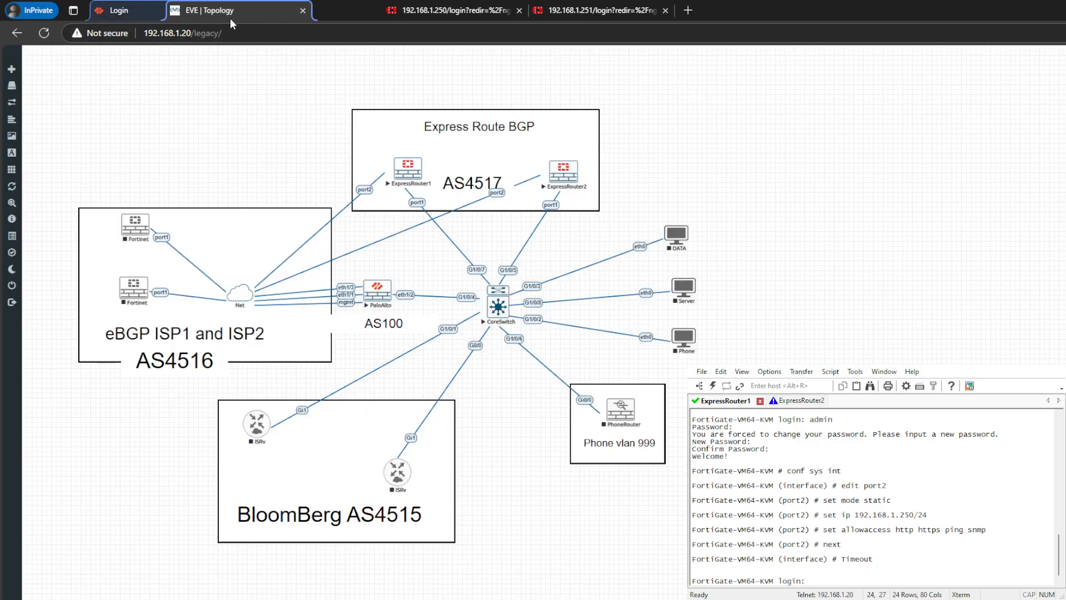
- Log in to the Palo Alto firewall at 192.168.1.5 with the admin account and its password
left_click(333, 11)
left_click(486, 243)
type("admin")
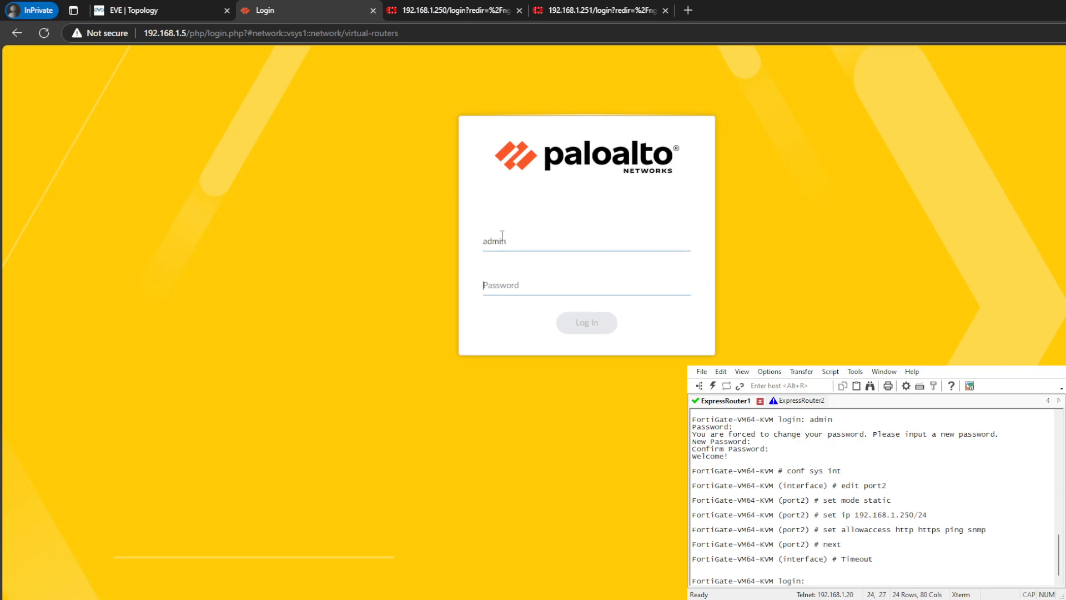
type("adm")
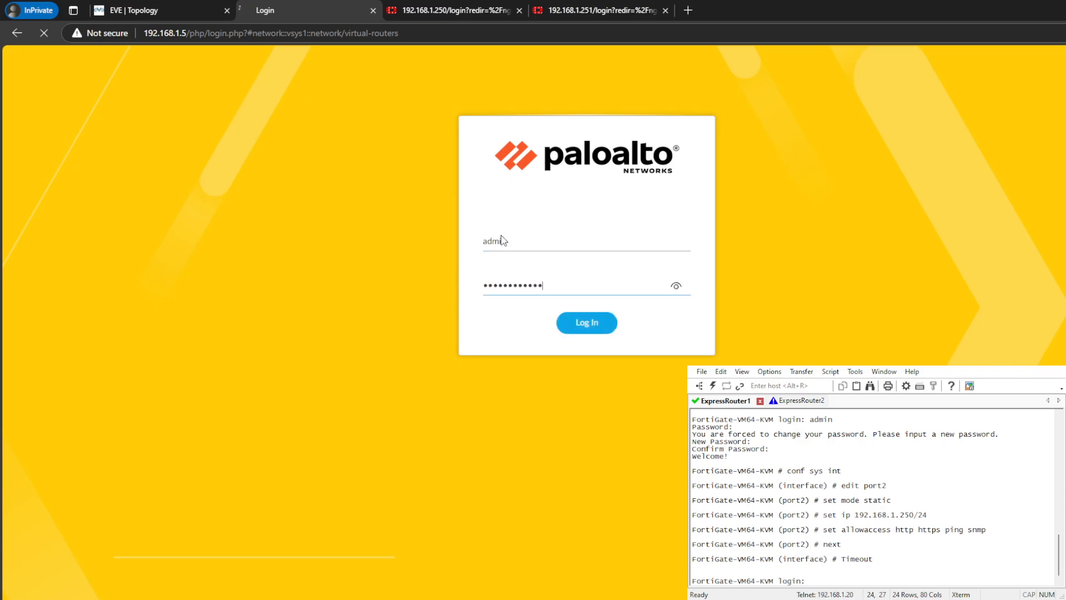
- Log in to the FortiGate at 192.168.1.250 with the admin account and its password
key("ctrl+Tab")
type("admin")
key("Tab")
type("admin")
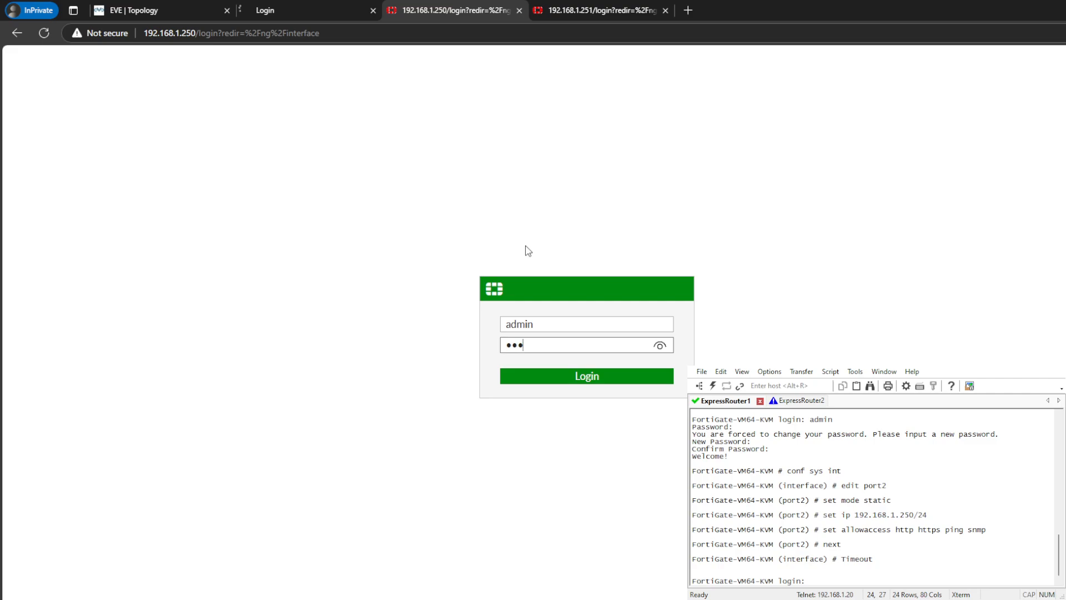
key("Return")
- Log in to the second FortiGate at 192.168.1.251 with the admin account and its password
left_click(623, 15)
type("adminn")
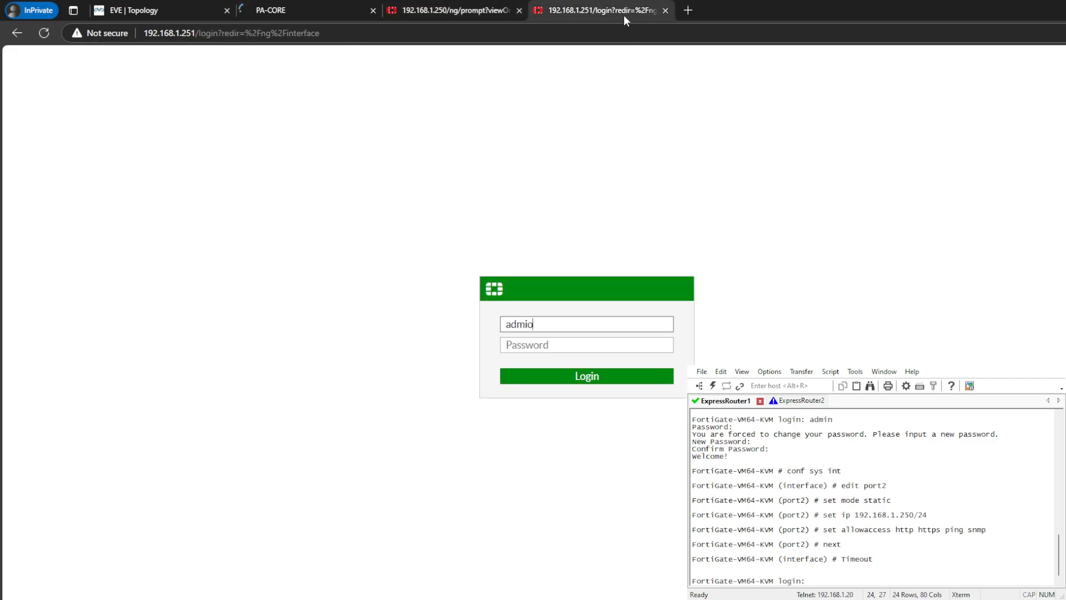
key("Tab")
key("shift+Tab")
type("admin")
key("Tab")
type("admin")
key("Return")
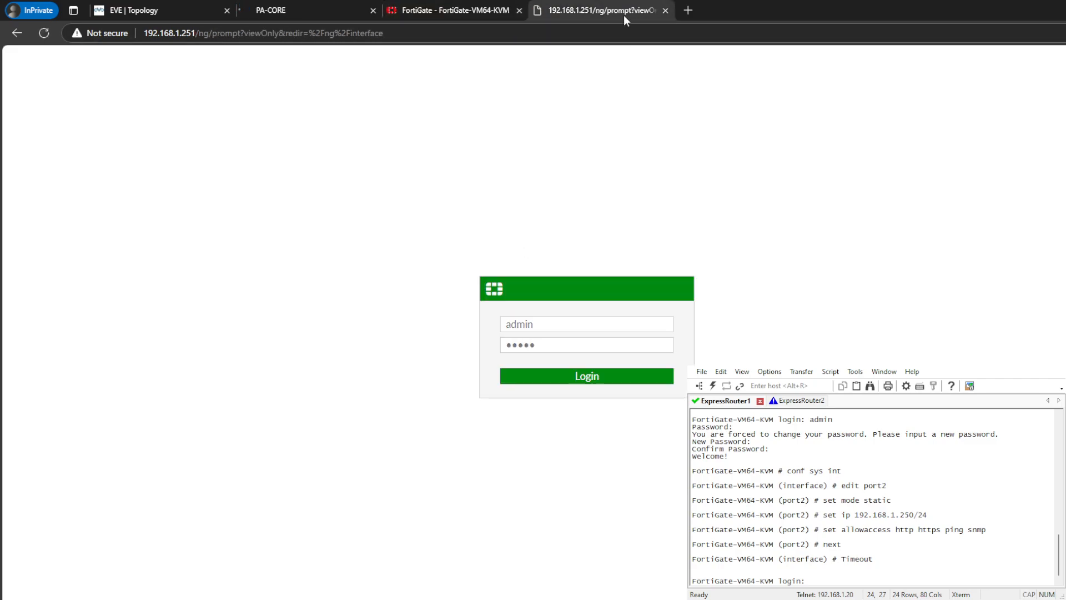
- Postpone the initial FortiGate setup on both 192.168.1.250 and 192.168.1.251 and continue to their interface lists
left_click(360, 11)
left_click(448, 10)
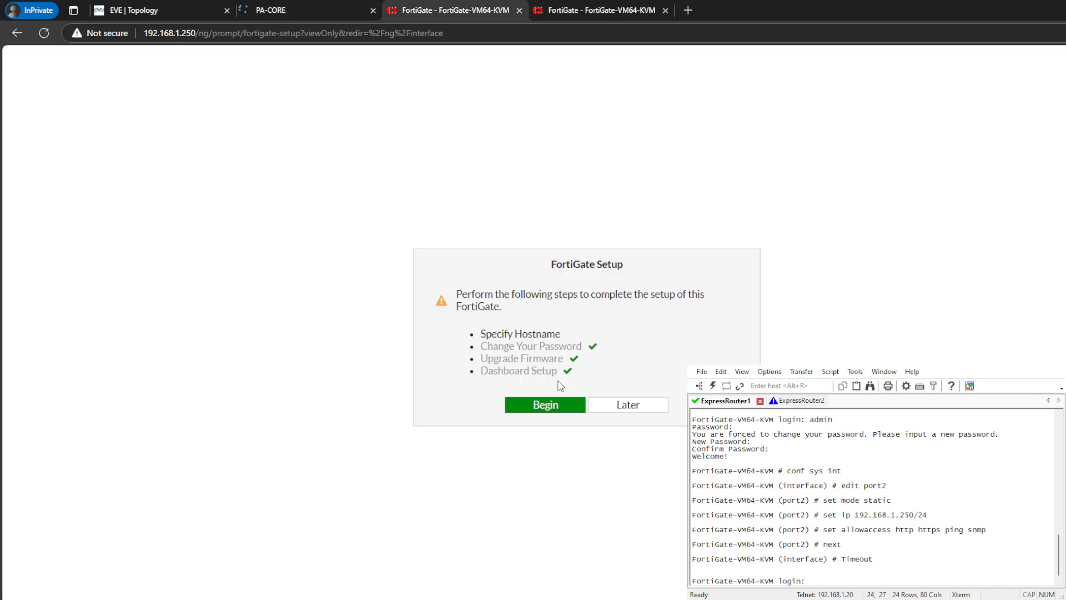
left_click(625, 405)
left_click(609, 8)
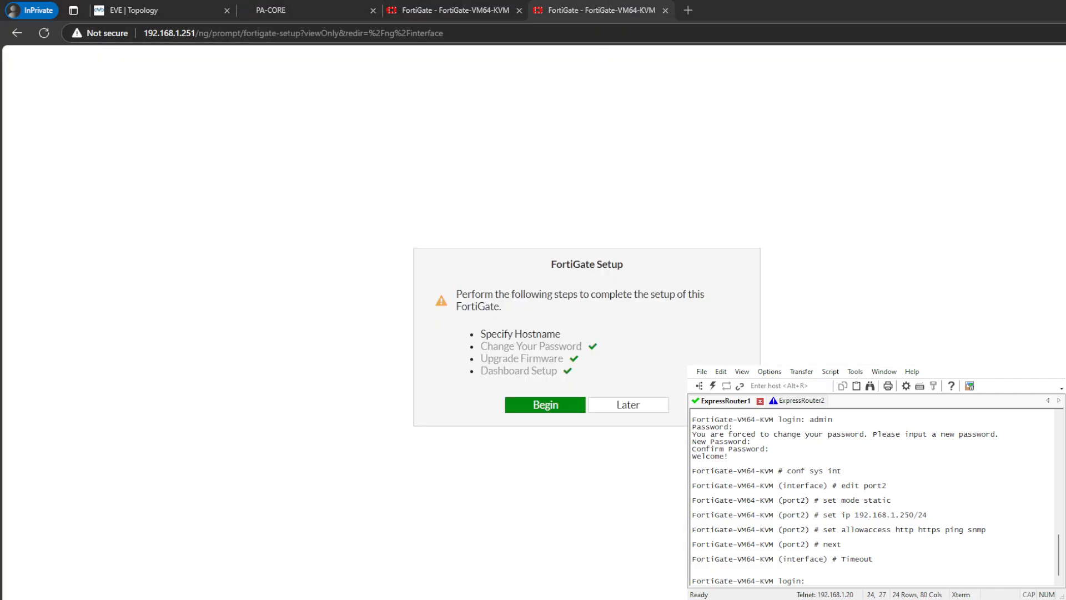
left_click(455, 11)
left_click(635, 505)
left_click(607, 10)
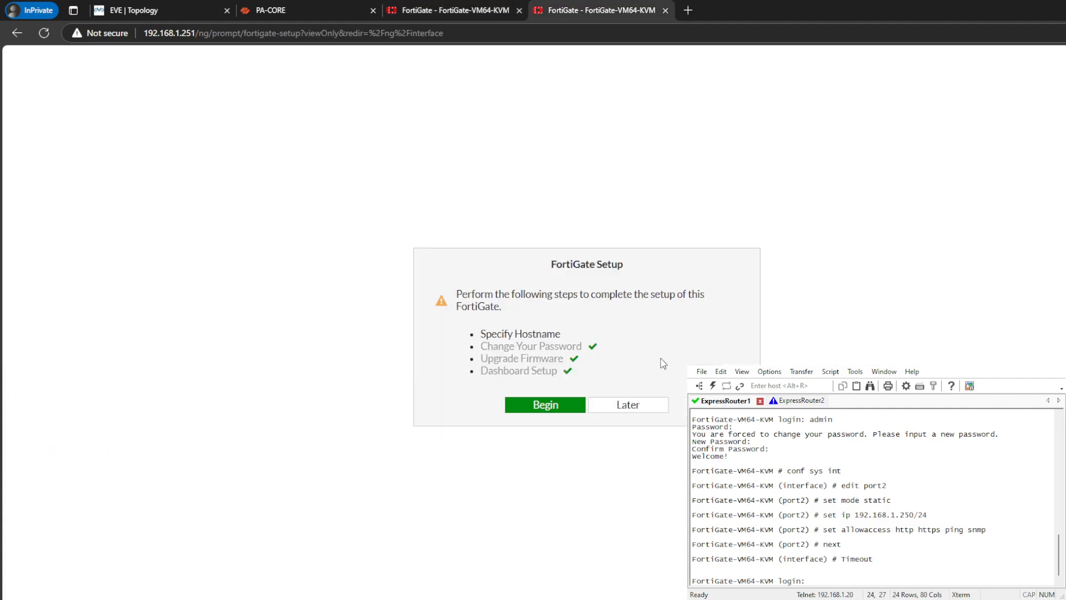
left_click(626, 405)
left_click(633, 505)
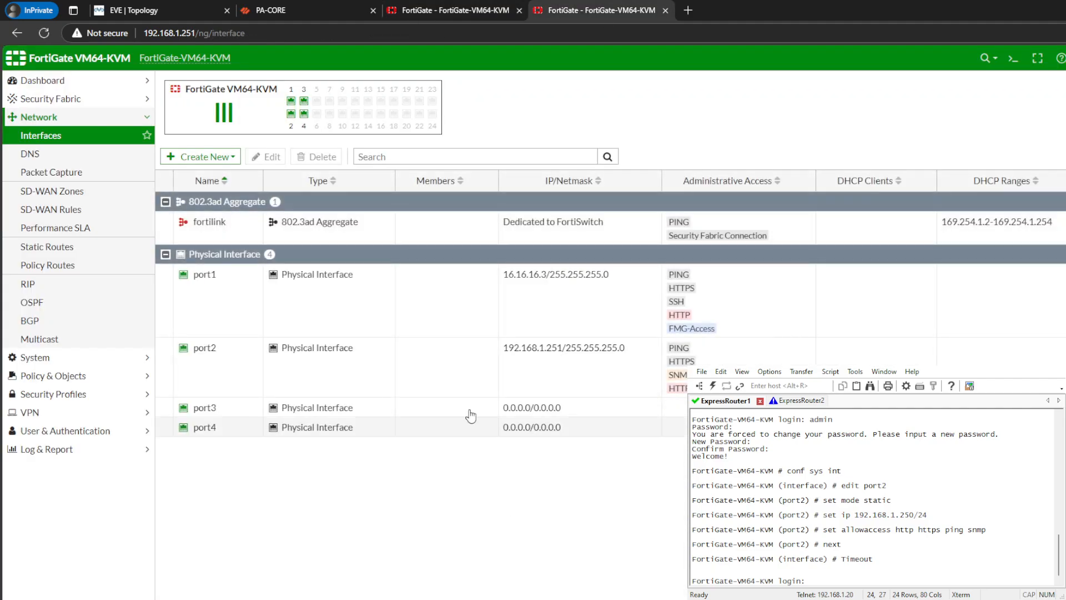
- Open the network interfaces of PA-CORE and examine the Azure Express Route subinterface ethernet1/2.50
left_click(453, 10)
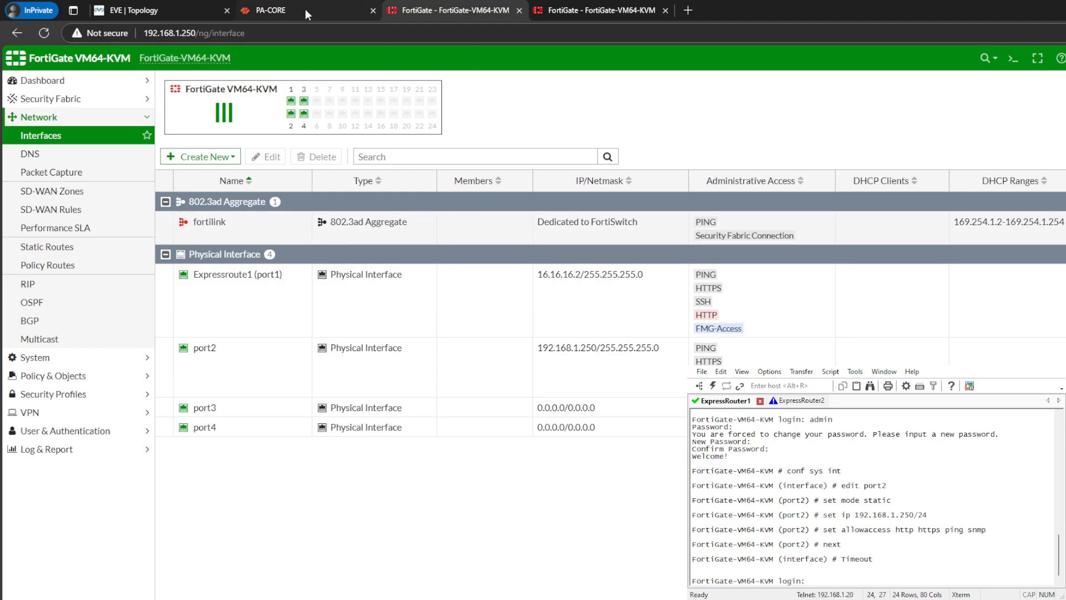
left_click(562, 8)
left_click(368, 19)
left_click(800, 475)
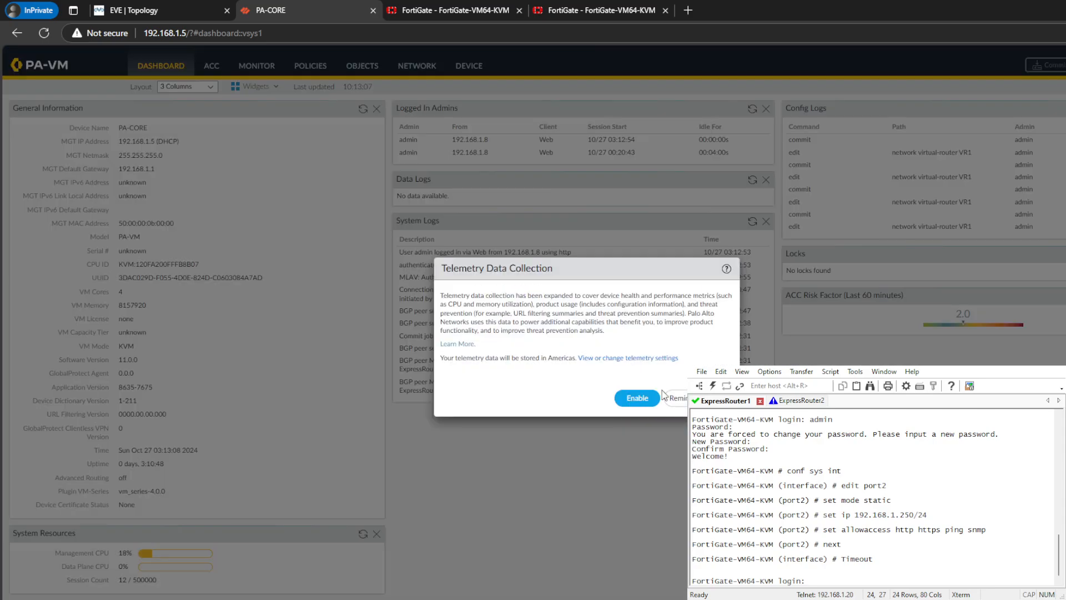
left_click(693, 398)
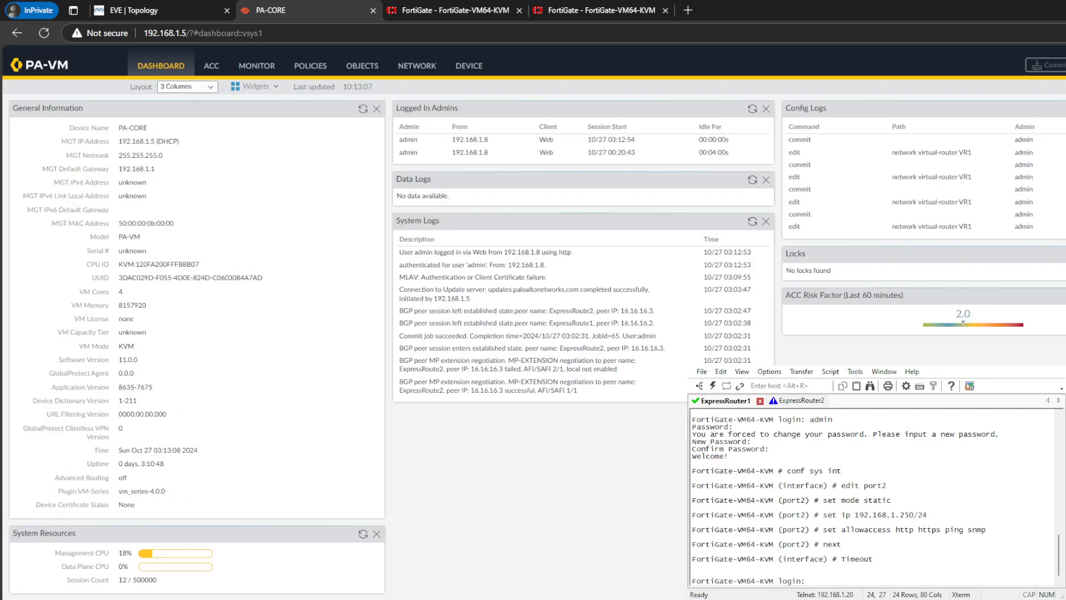
left_click(392, 73)
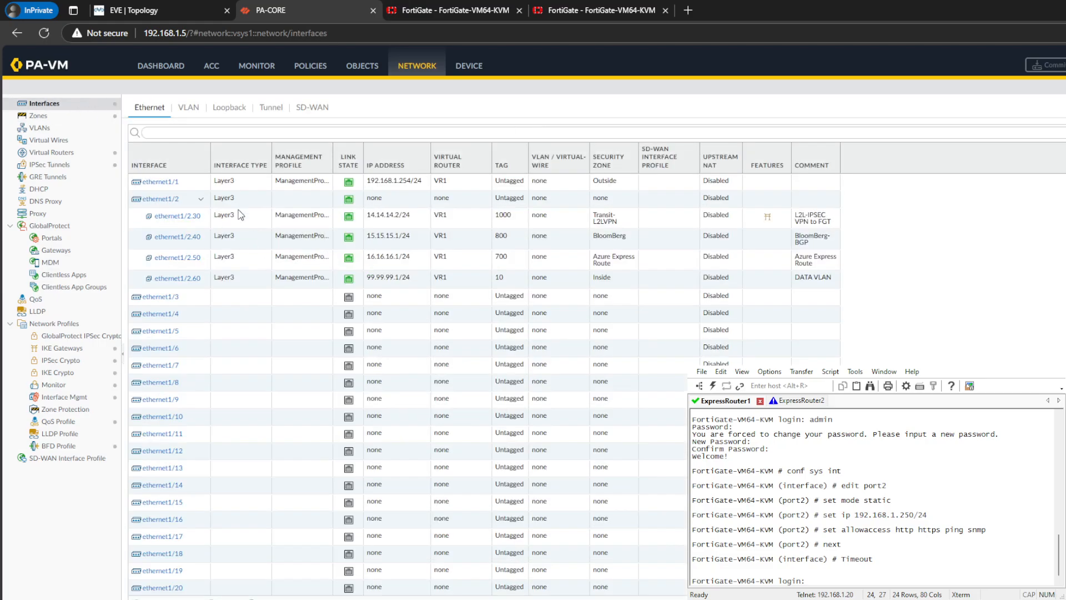
left_click(502, 265)
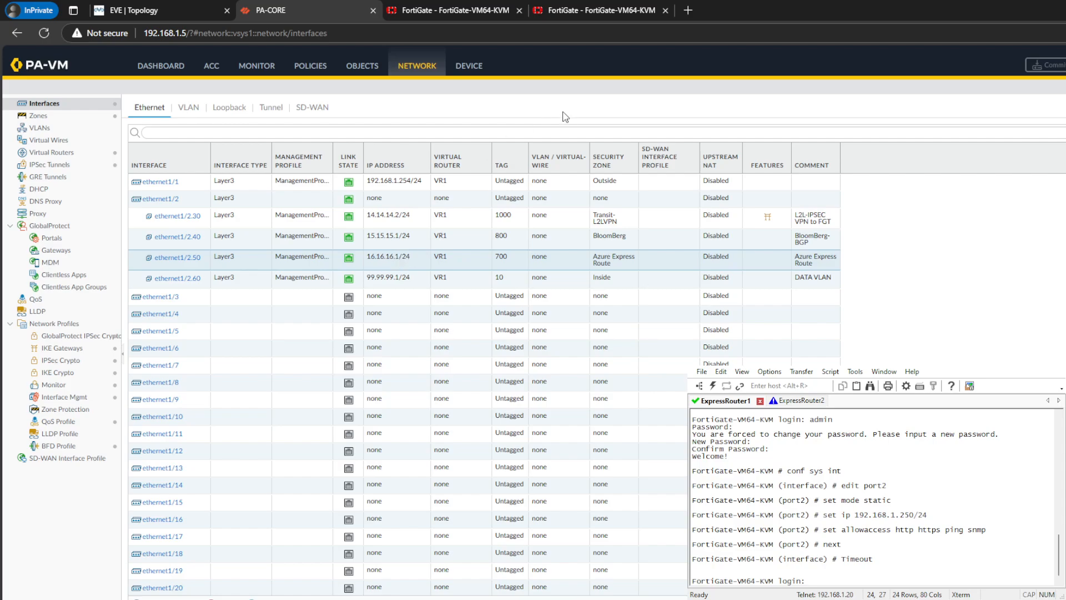
- Check the port1 IP addresses on both FortiGate Express Route routers
left_click(481, 8)
left_click(553, 285)
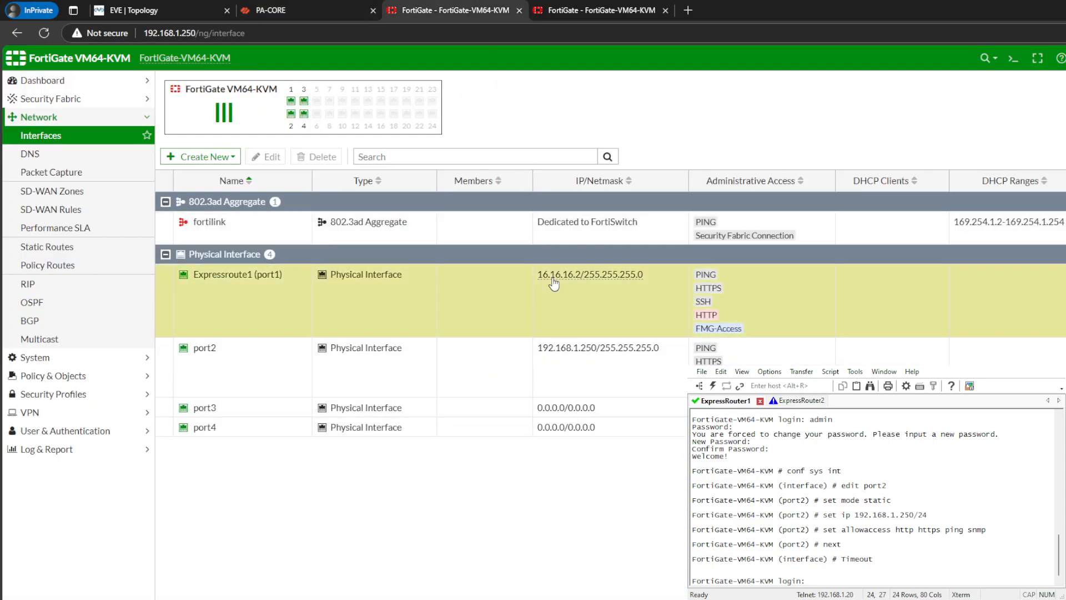
left_click(548, 10)
left_click(542, 284)
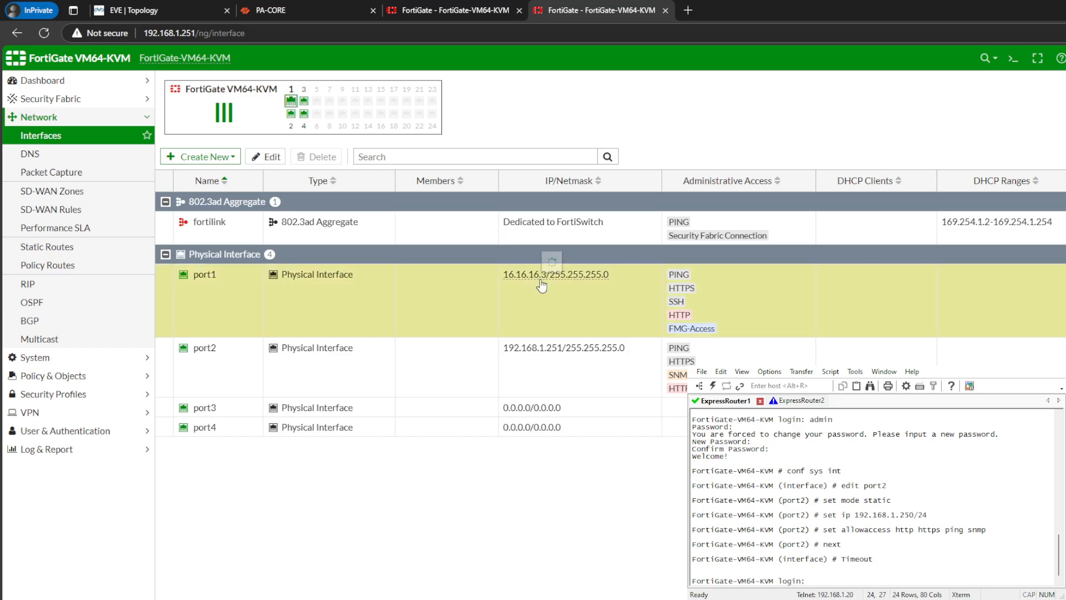
- Reconnect the disconnected ExpressRouter2 terminal session
left_click(738, 467)
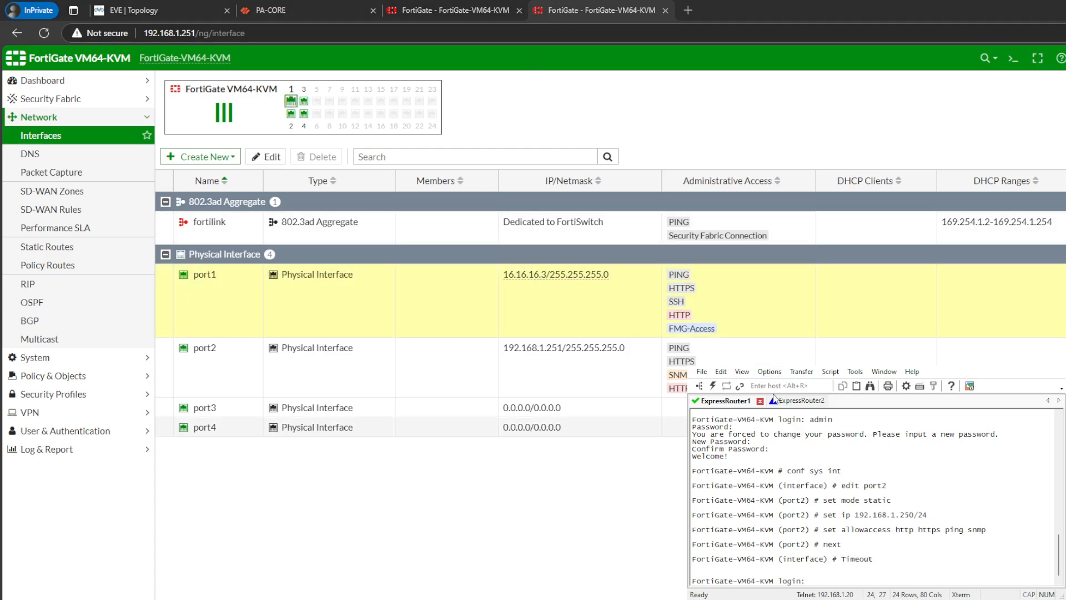
left_click(792, 404)
left_click_drag(805, 506, 802, 506)
key("Return")
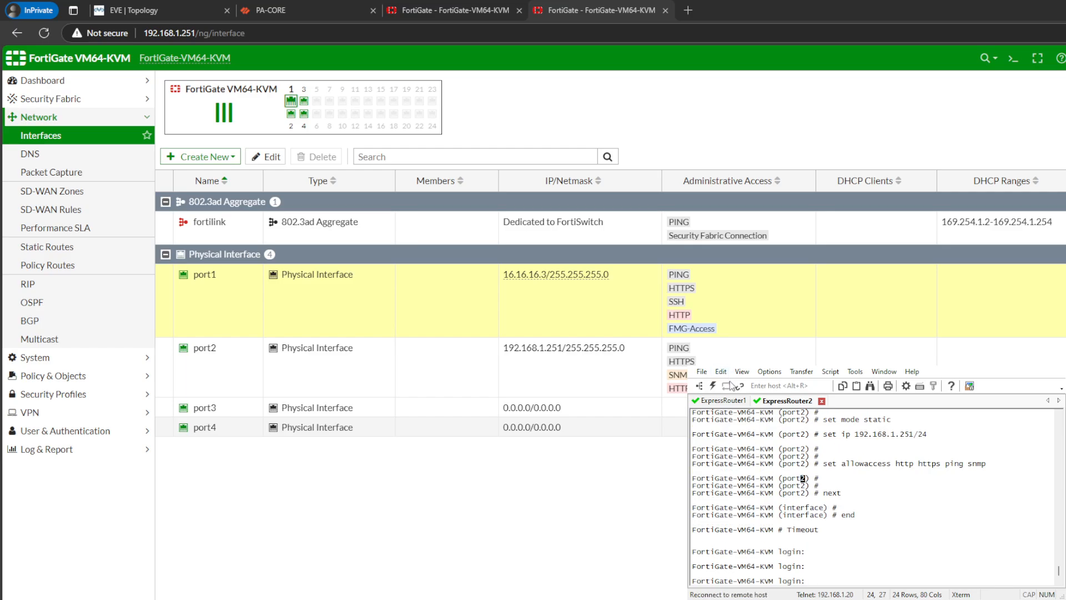
- Compare the FortiGate at 192.168.1.250 with PA-CORE's loopback interfaces, examining loopback.200
left_click(443, 8)
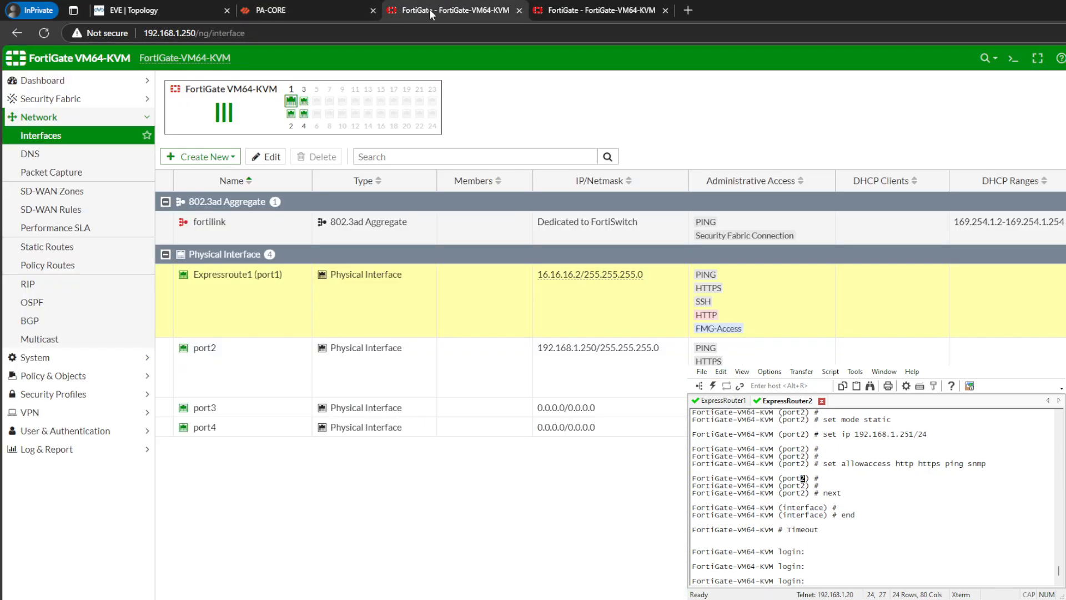
left_click(325, 9)
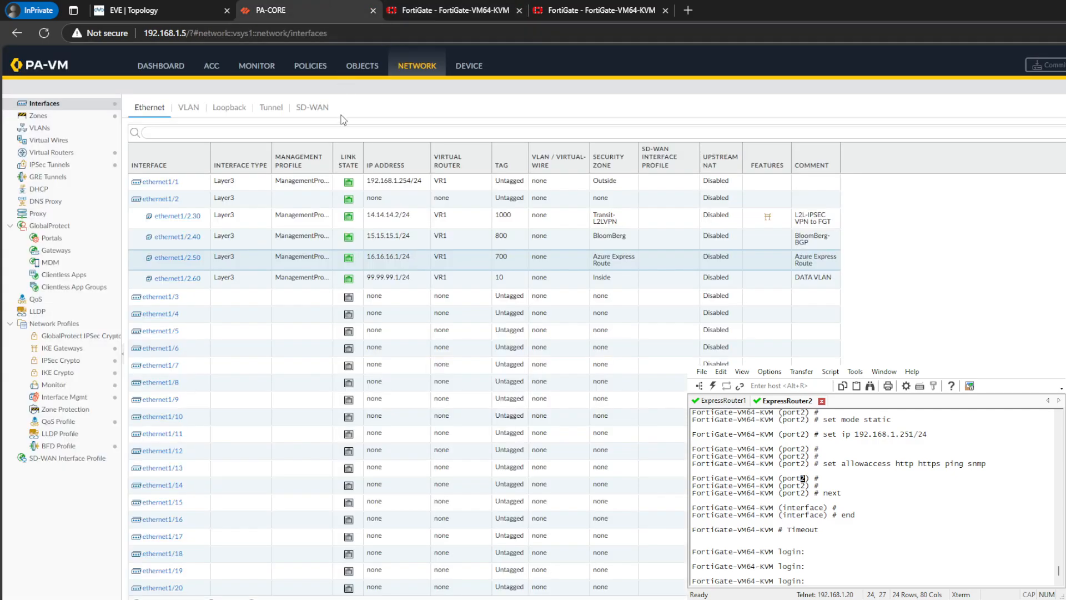
left_click(230, 107)
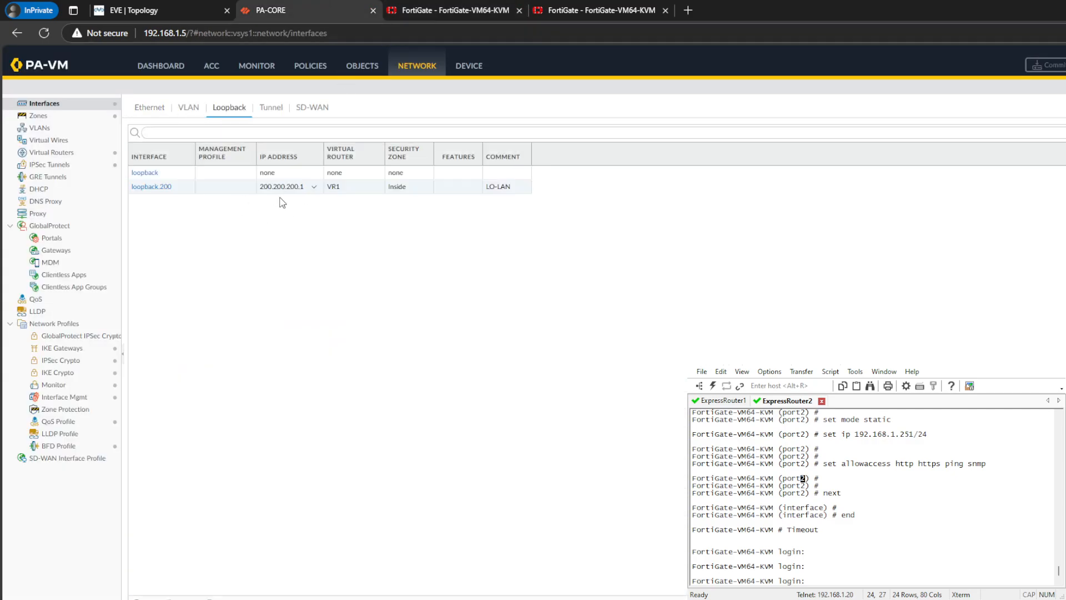
left_click(206, 191)
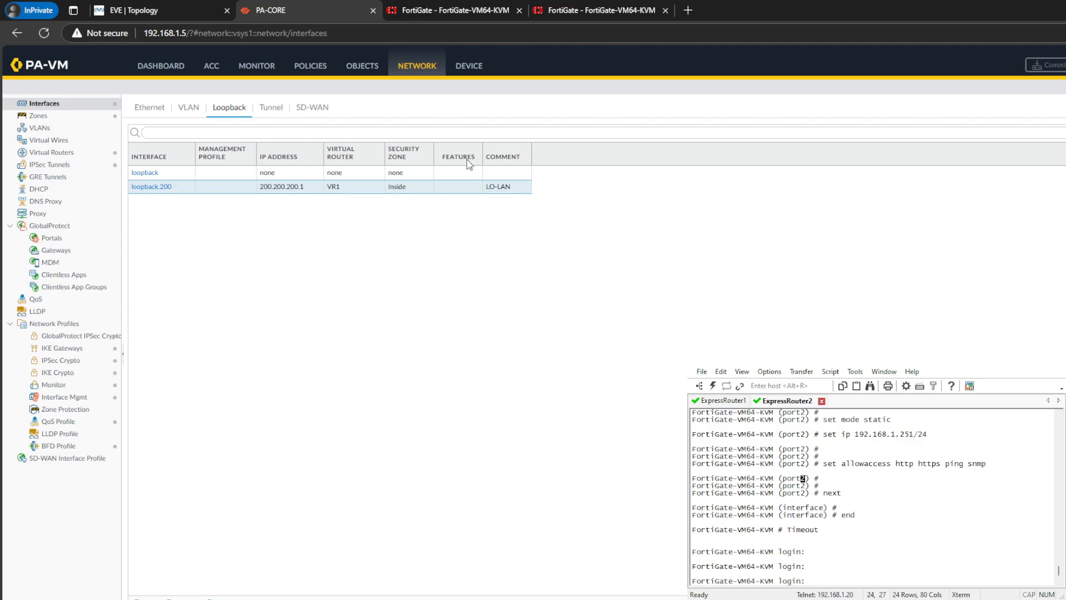
left_click(444, 10)
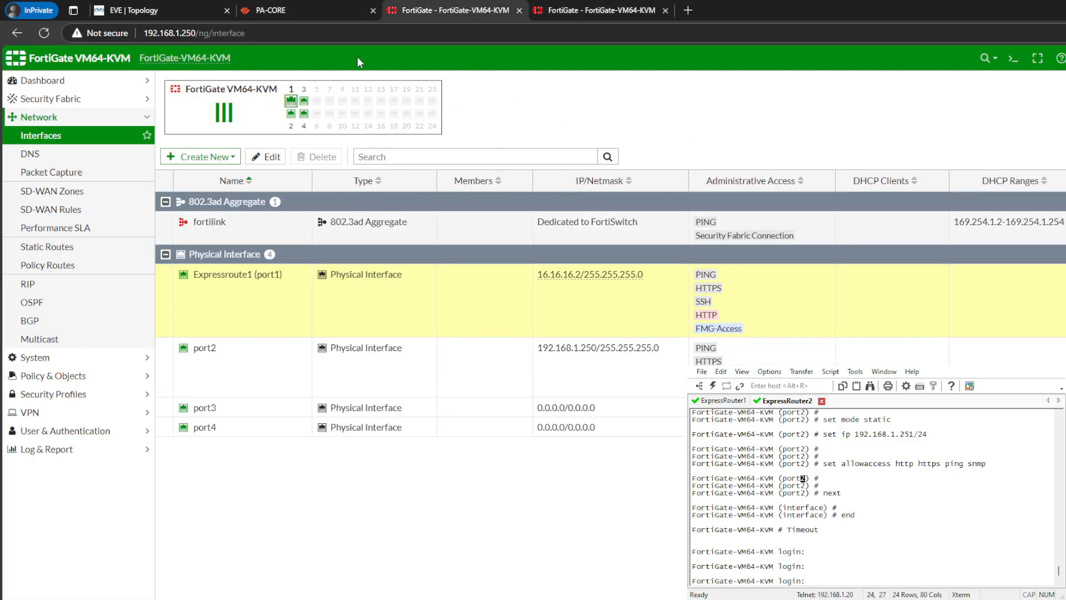
left_click(345, 8)
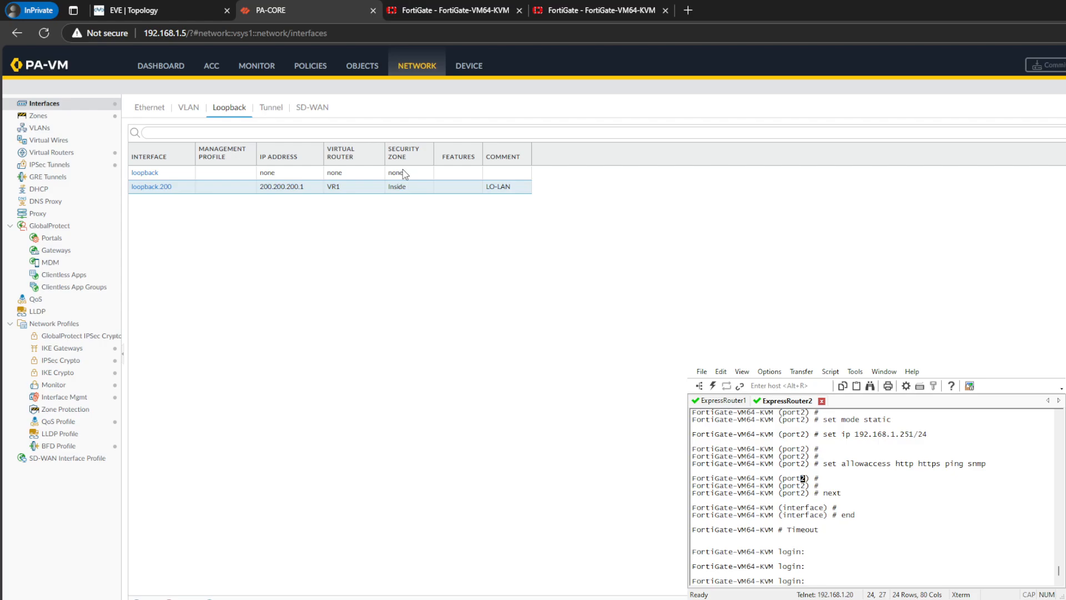
- On the FortiGate at 192.168.1.250, start a new interface of type Loopback Interface named Lo1
left_click(444, 10)
left_click(200, 156)
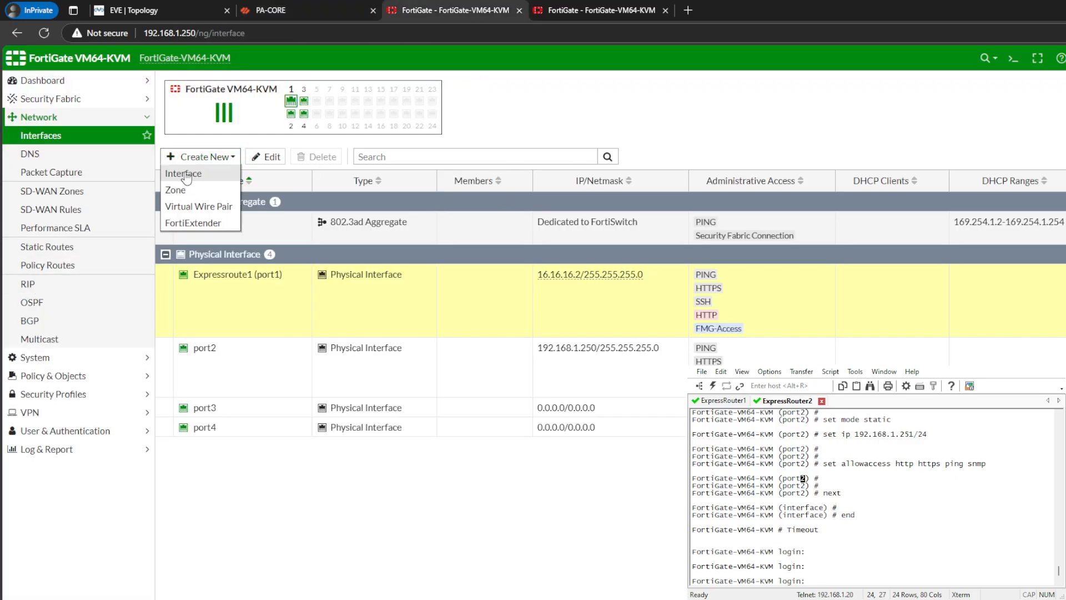
left_click(190, 178)
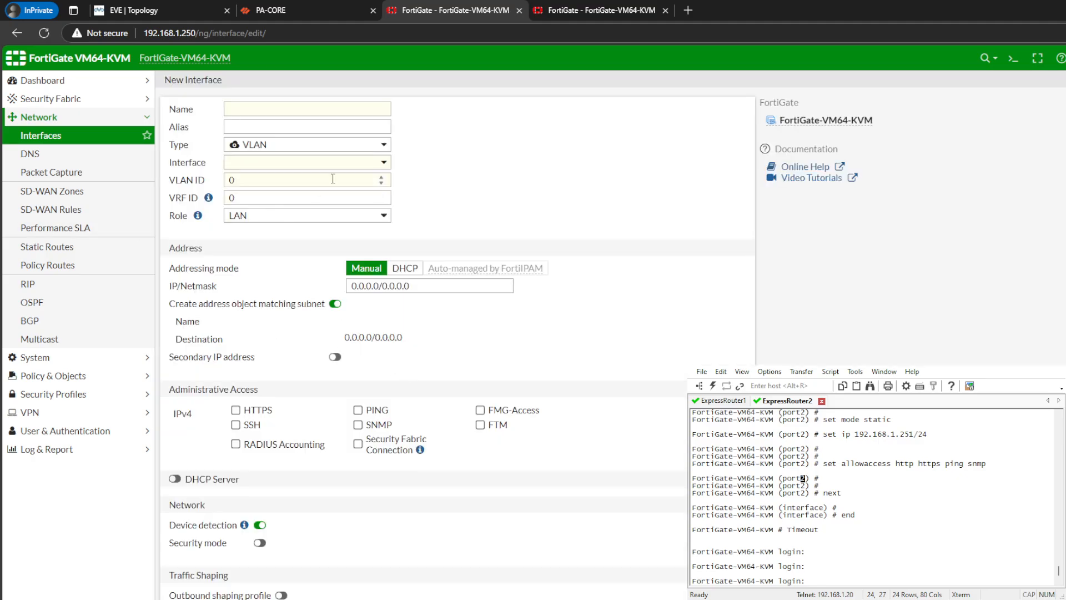
left_click(332, 163)
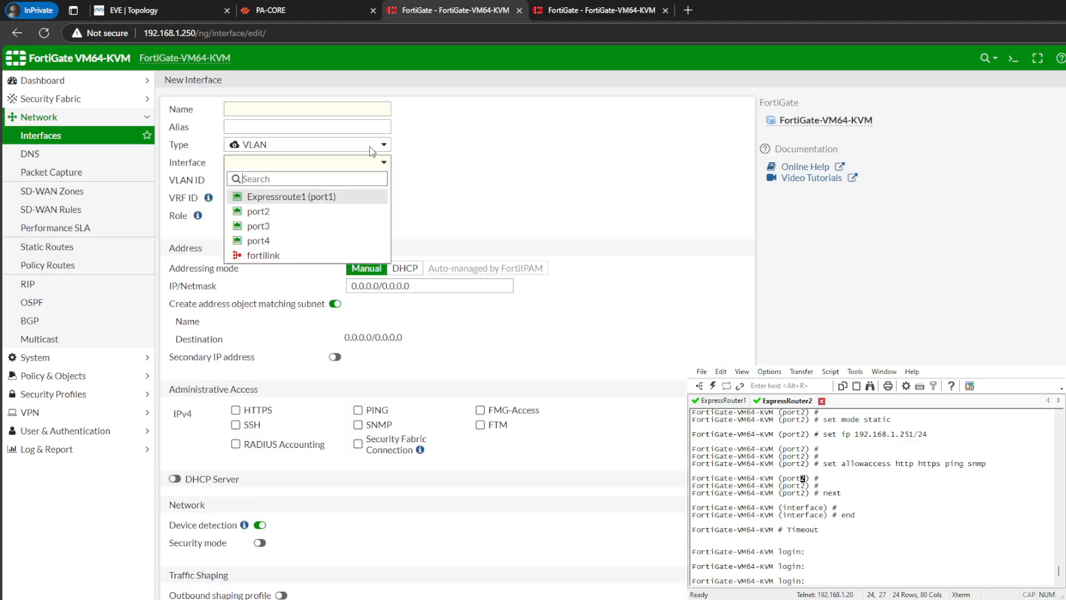
left_click(361, 144)
left_click(284, 193)
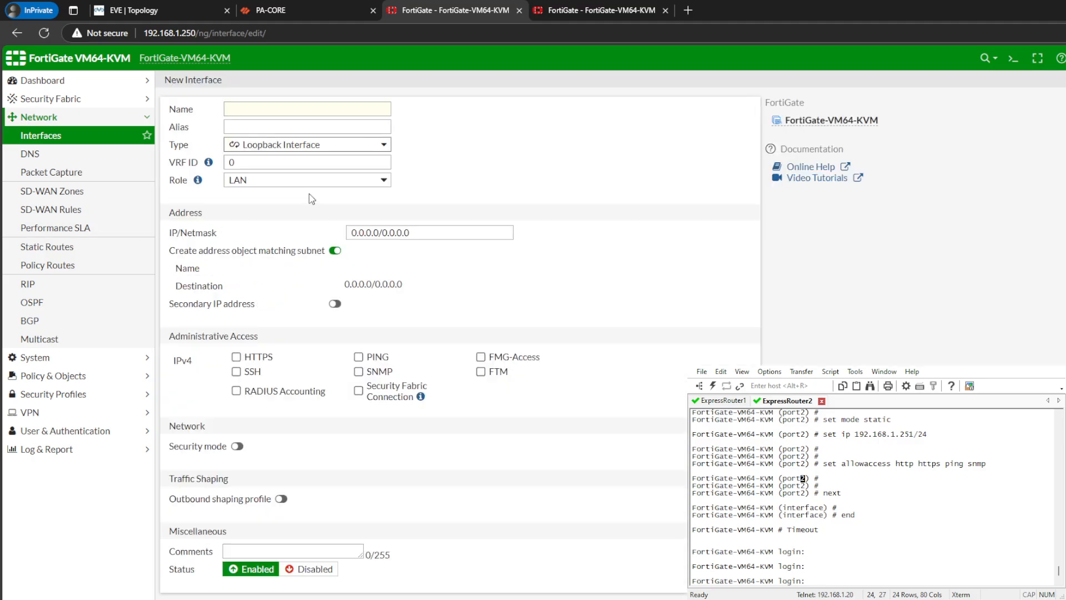
left_click(311, 110)
type("Lo1")
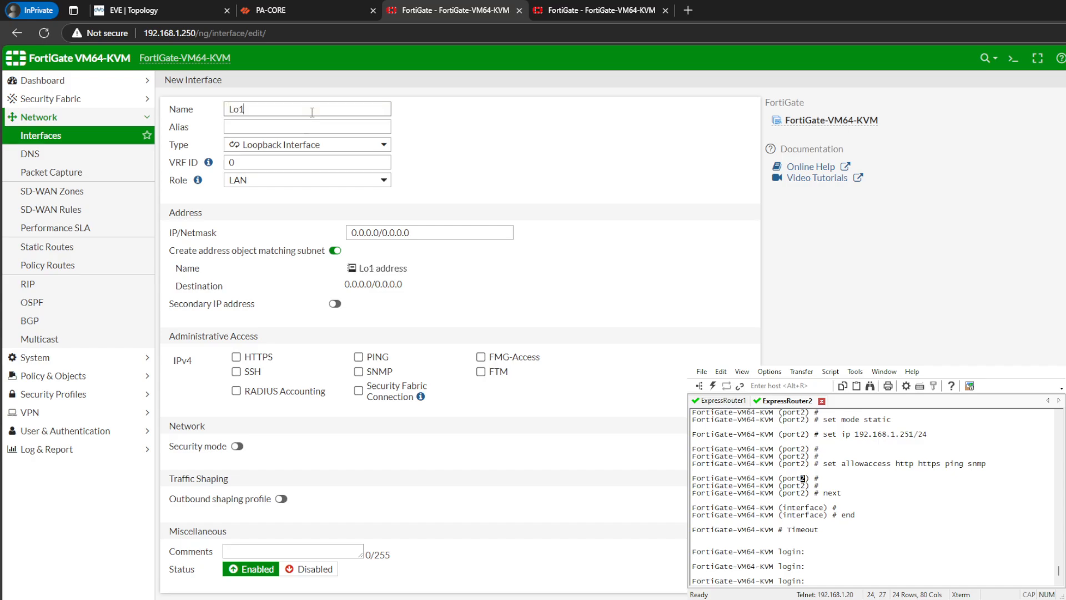
- Set the IP/Netmask of Lo1 to 100.100.100.1/32, checking PA-CORE's loopback addresses for reference
triple_click(410, 234)
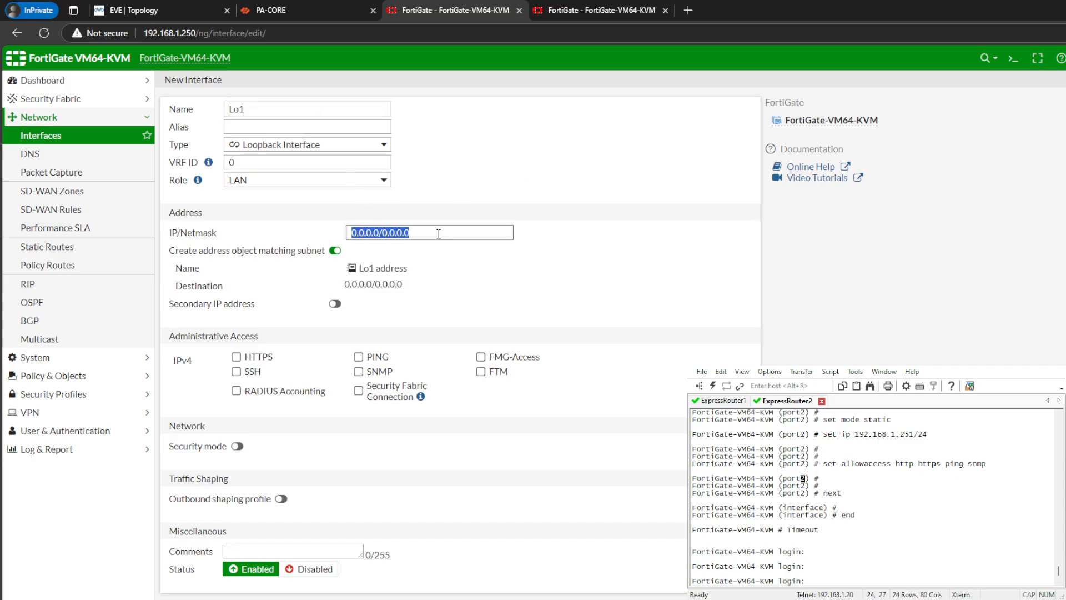
left_click(312, 6)
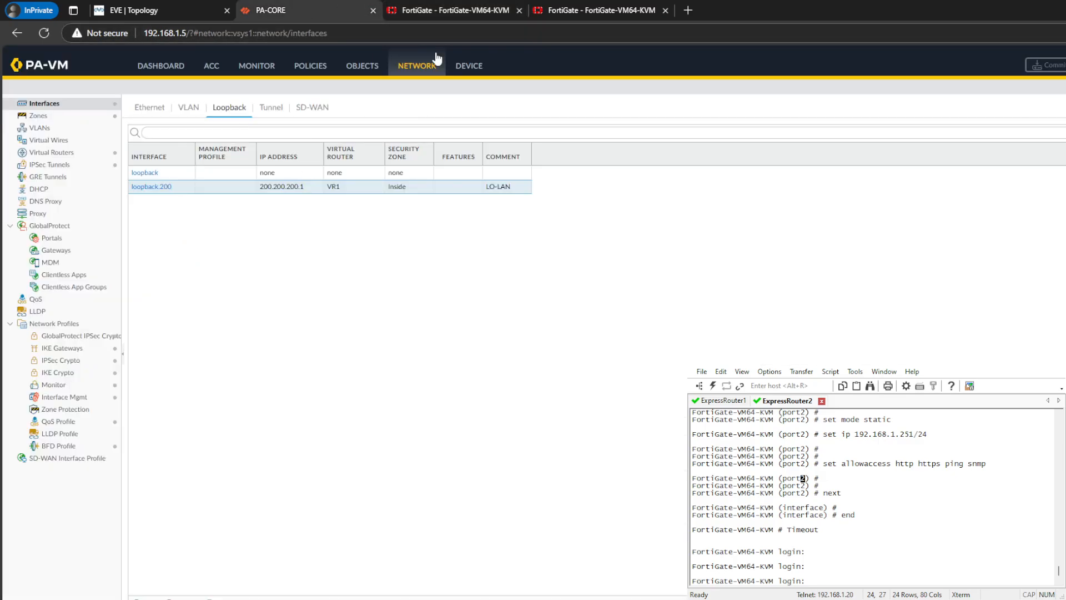
left_click(395, 13)
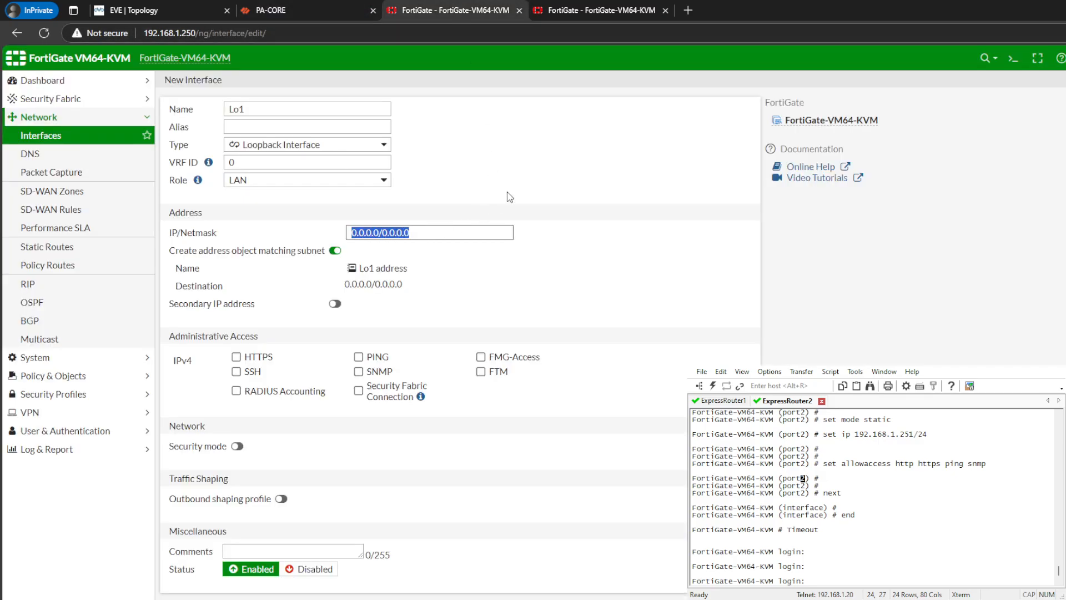
type("100.100.100.")
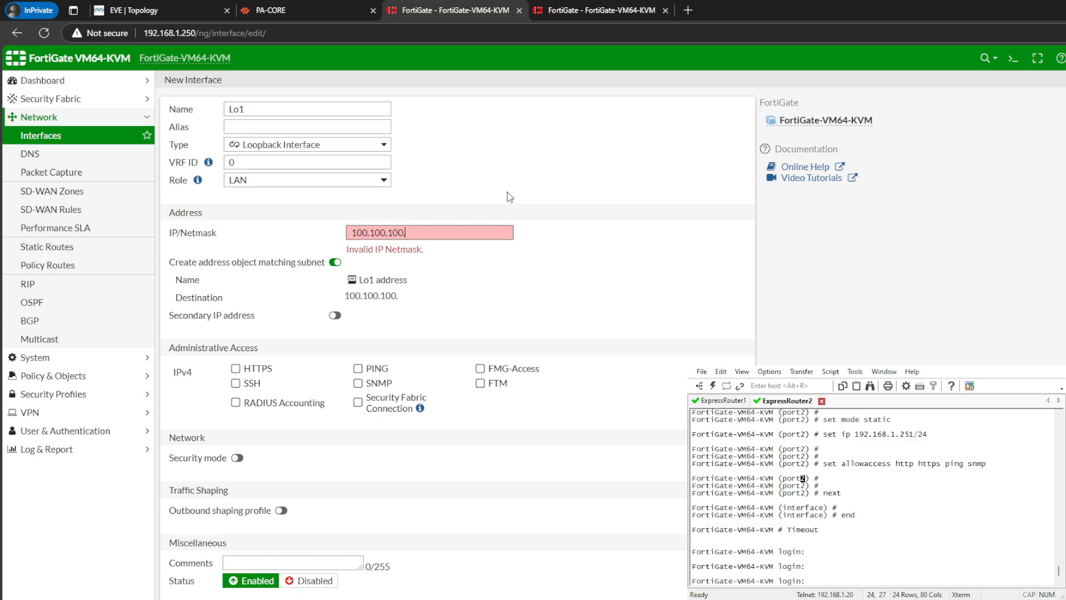
type("1/32")
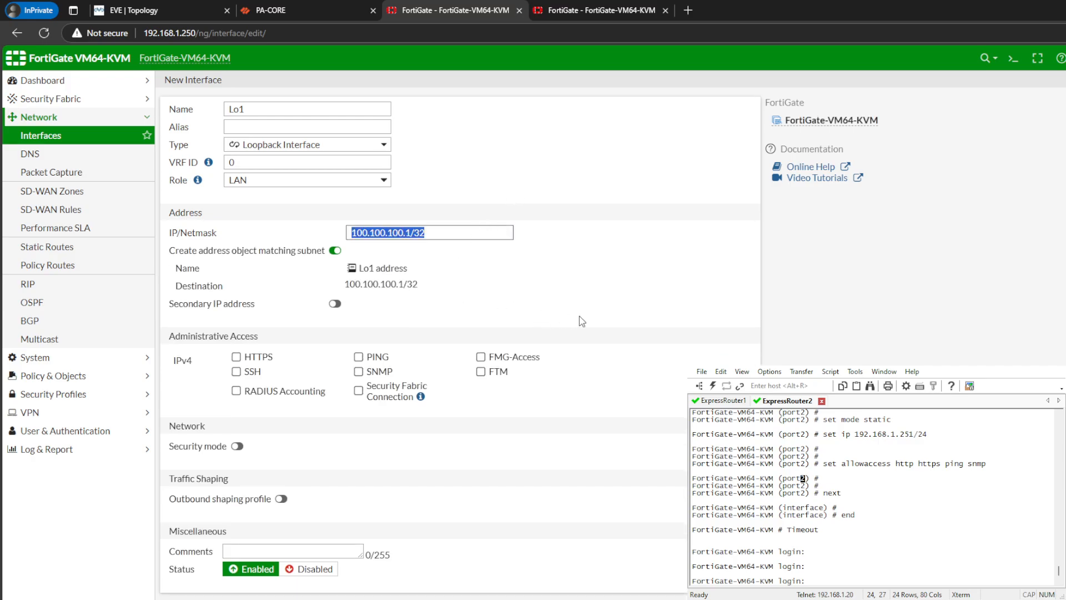
- Allow PING, HTTPS, SSH, FMG-Access and SNMP administrative access on Lo1 and save the interface
left_click(368, 360)
left_click(236, 356)
left_click(236, 371)
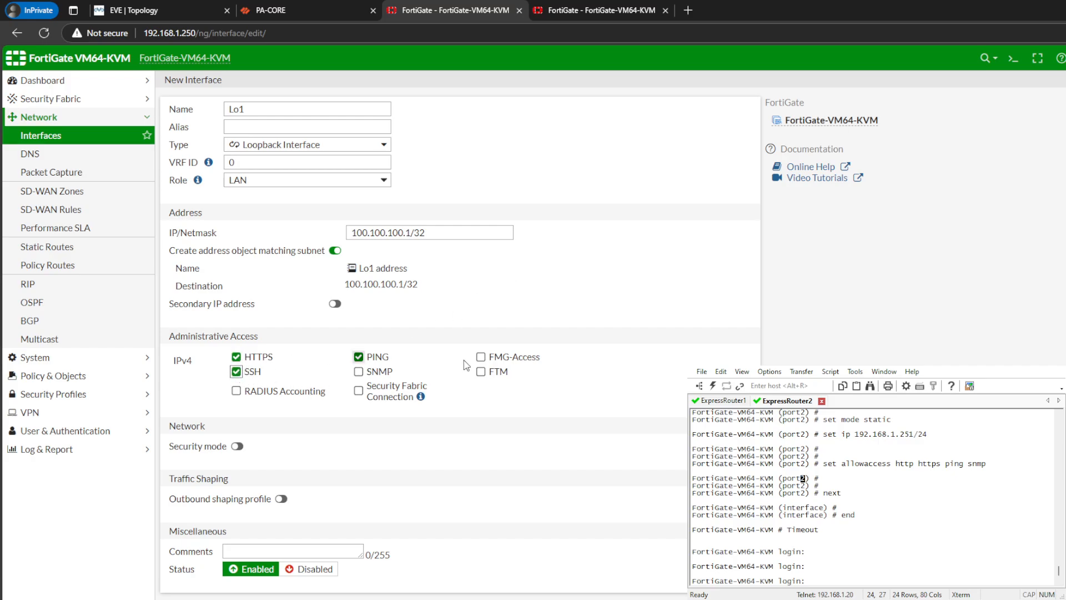
left_click(480, 357)
left_click(358, 371)
left_click(614, 579)
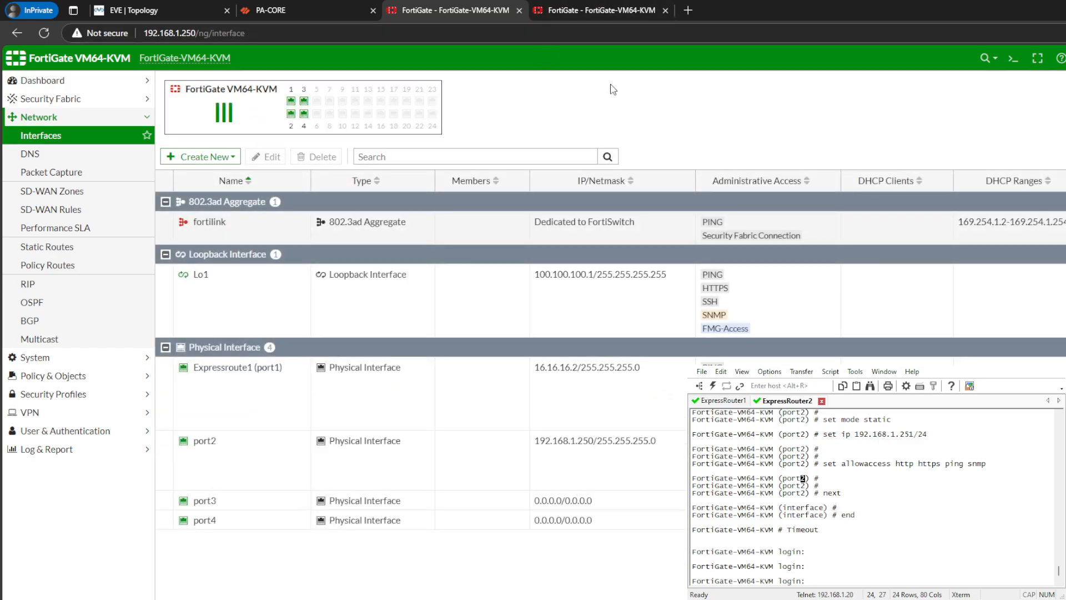
- On the FortiGate at 192.168.1.251, start a new interface of type Loopback Interface named Lo1
left_click(592, 10)
left_click(202, 156)
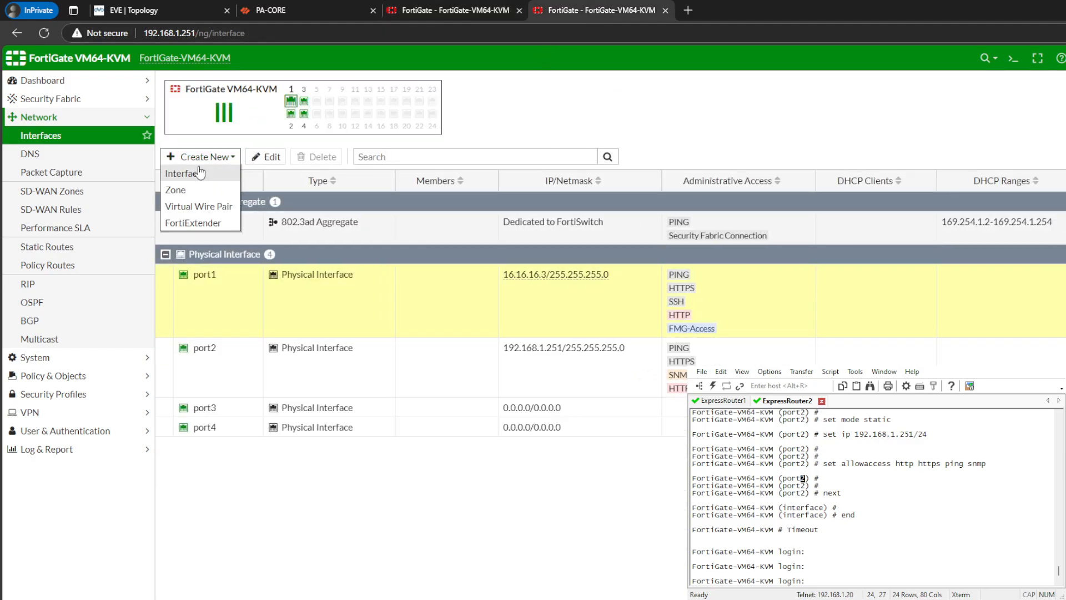
left_click(192, 173)
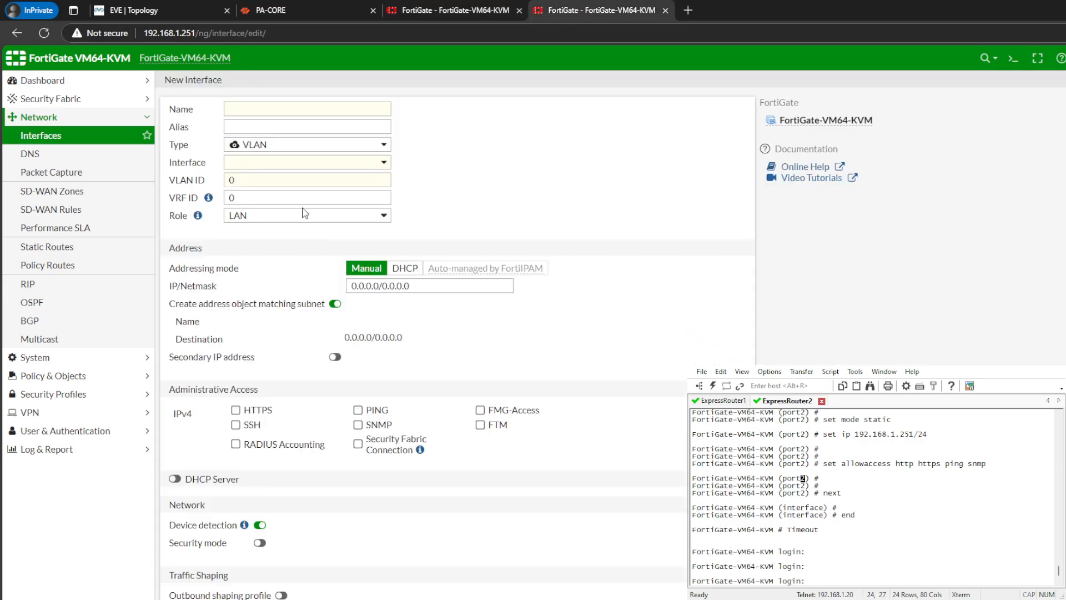
left_click(364, 144)
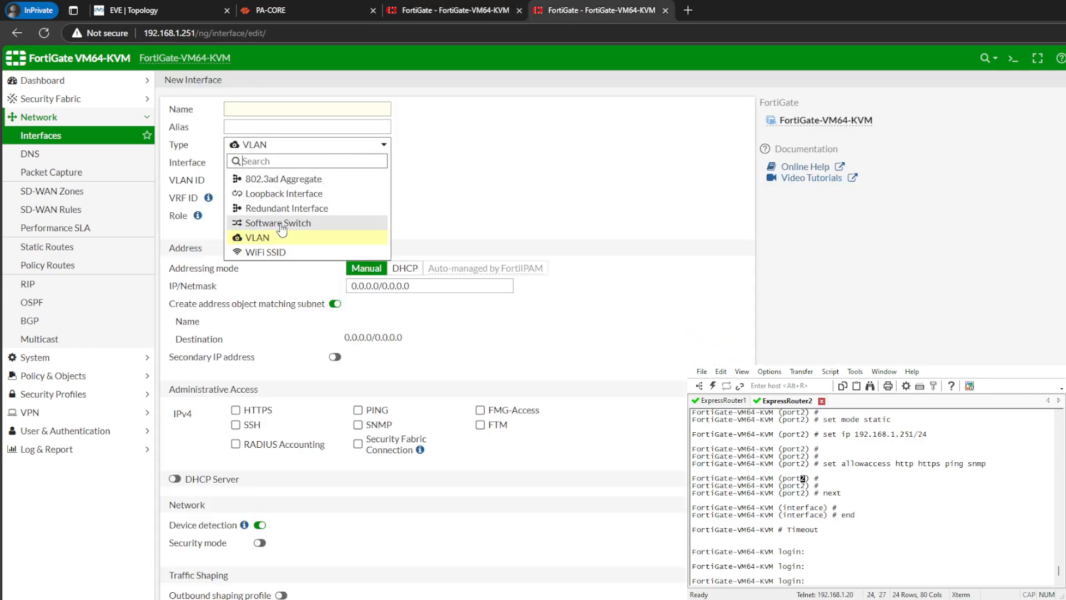
left_click(284, 193)
left_click(299, 108)
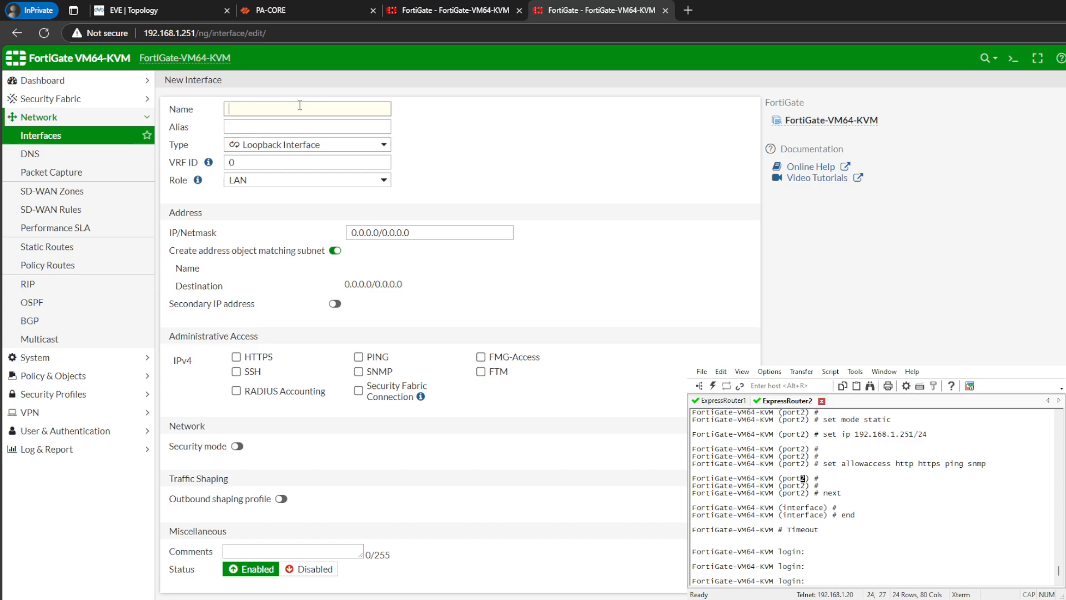
type("Lo1")
- Set the IP/Netmask of the second FortiGate's Lo1 to 100.100.200.1/32
left_click(393, 232)
type("100.100.100.1/32")
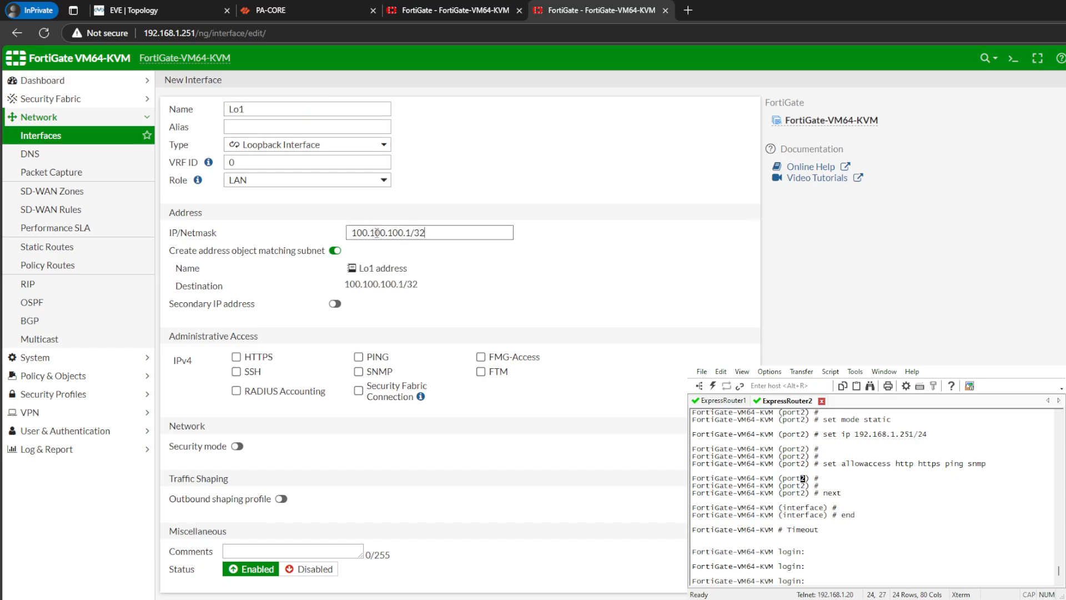
double_click(393, 232)
key("BackSpace")
key("BackSpace")
type("20")
left_click(547, 198)
- Allow HTTPS, SSH, PING, SNMP and FMG-Access on the second FortiGate's Lo1 and save the interface
left_click(236, 356)
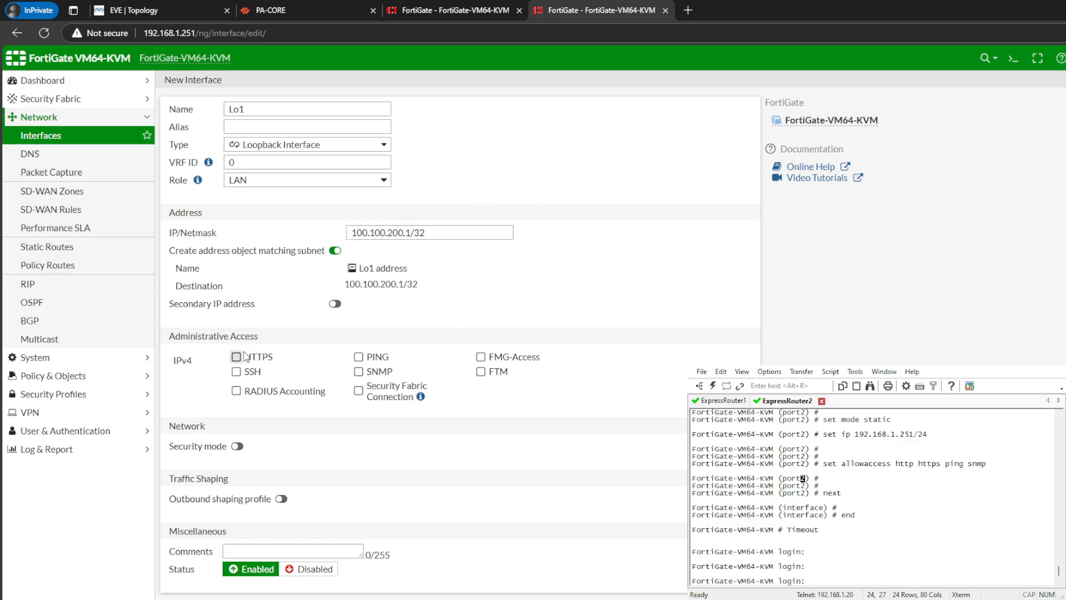
left_click(237, 371)
left_click(236, 356)
left_click(358, 356)
left_click(358, 371)
left_click(499, 361)
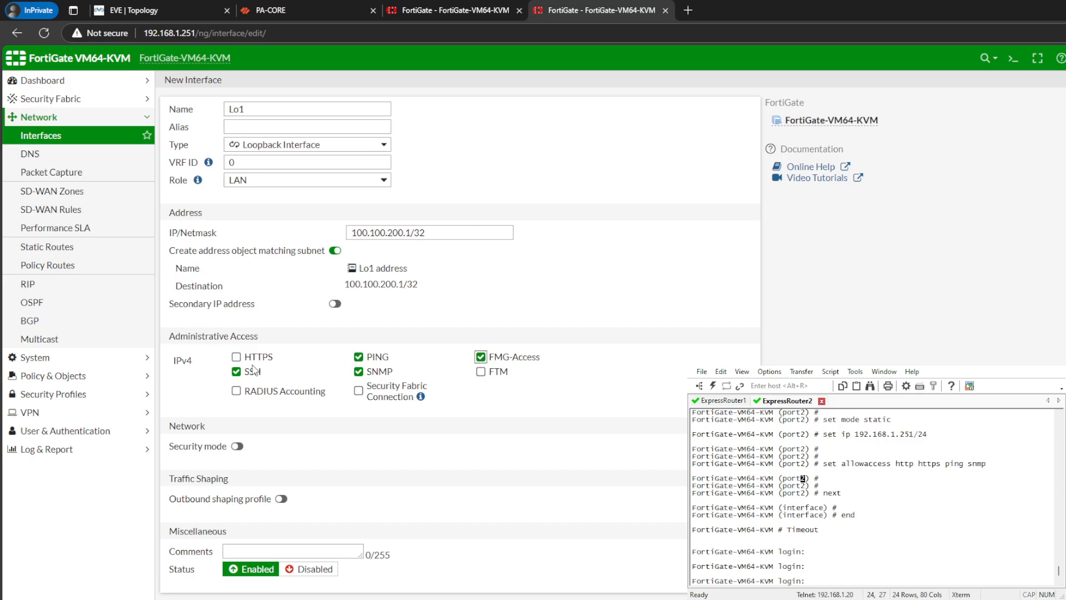
left_click(236, 356)
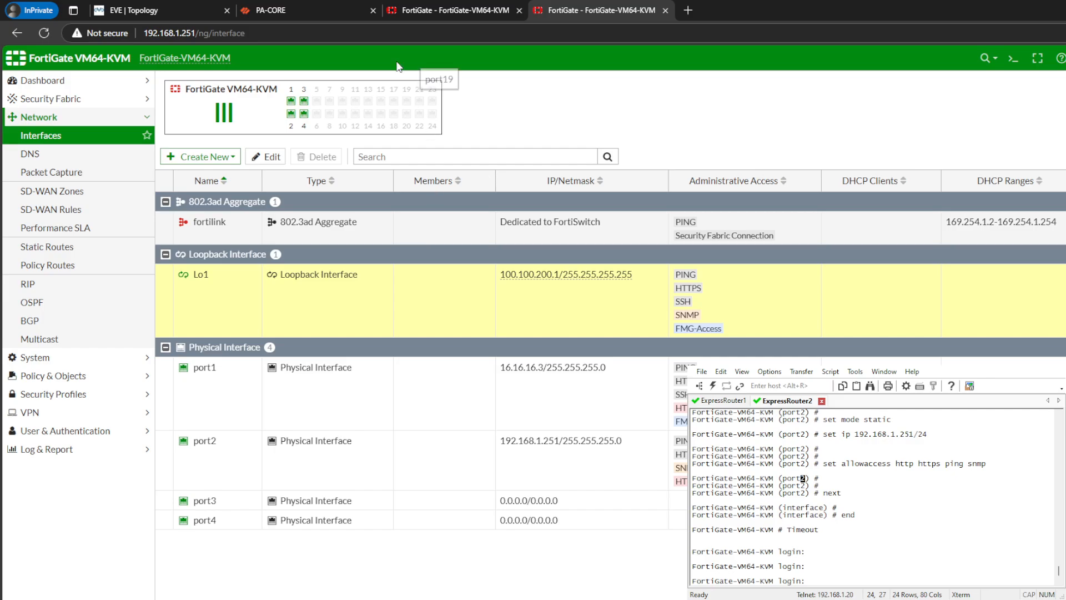
- Compare the loopback interface addresses on PA-CORE and both FortiGate Express Route routers
left_click(300, 10)
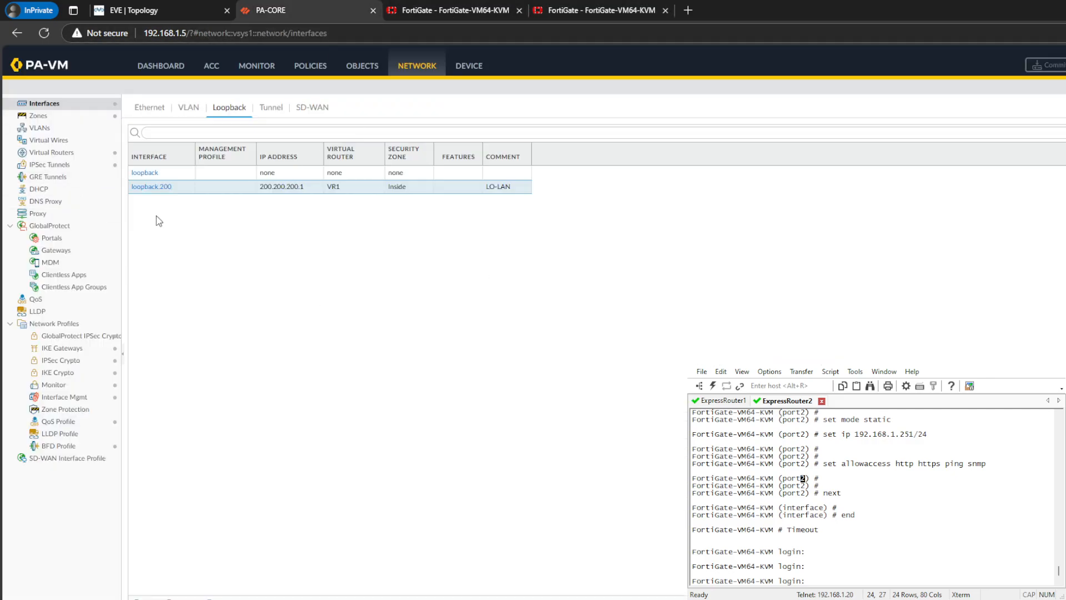
left_click(438, 10)
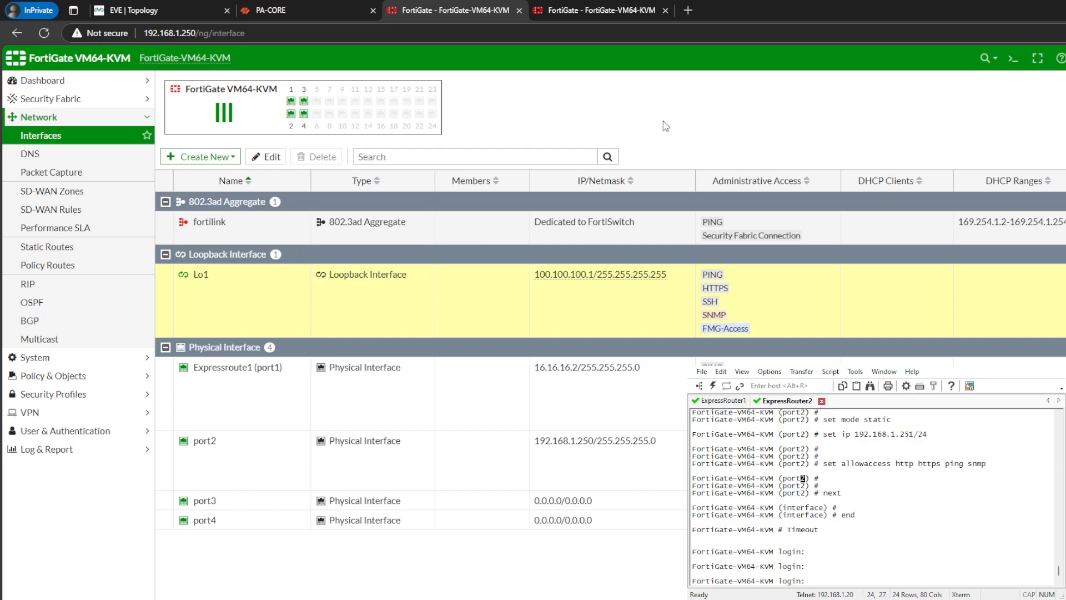
key("ctrl+Tab")
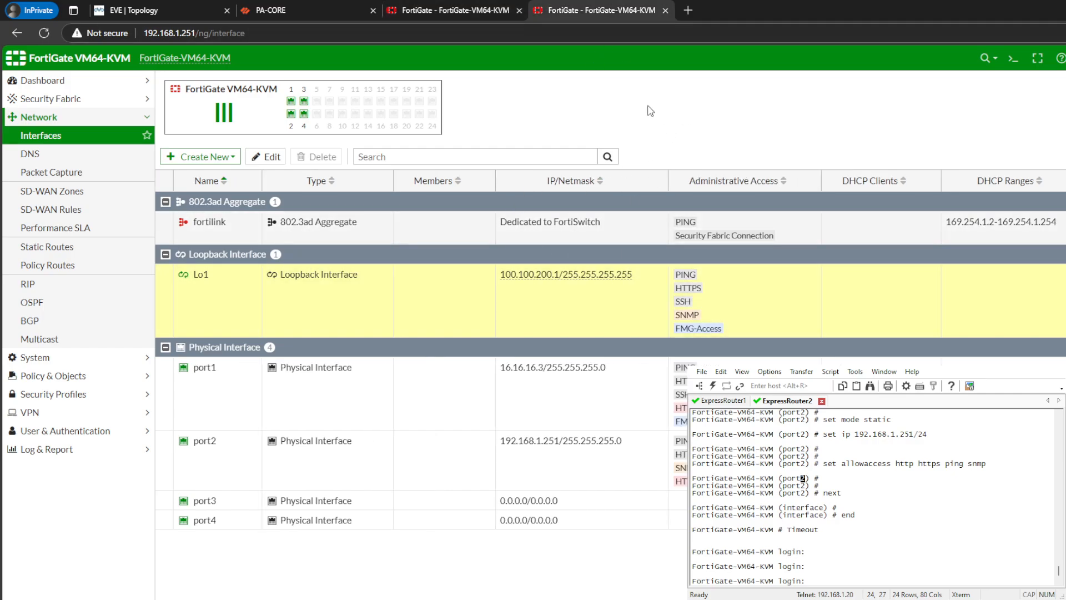
left_click(467, 7)
left_click(590, 7)
left_click(294, 6)
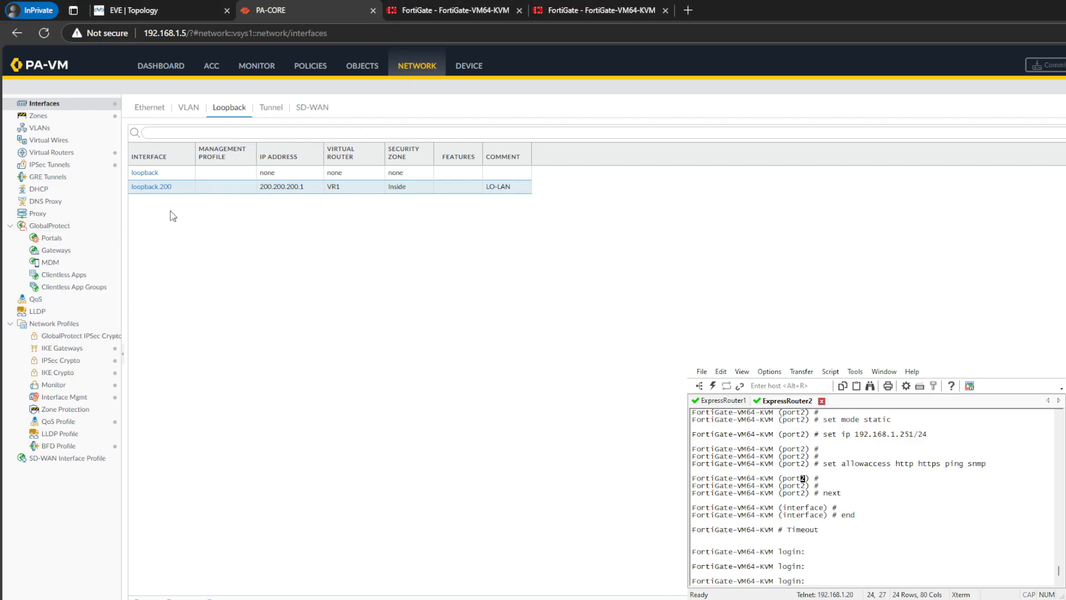
- In the BGP settings of the FortiGate at 192.168.1.250, set the Local AS to 4517, as given in the EVE topology
left_click(511, 7)
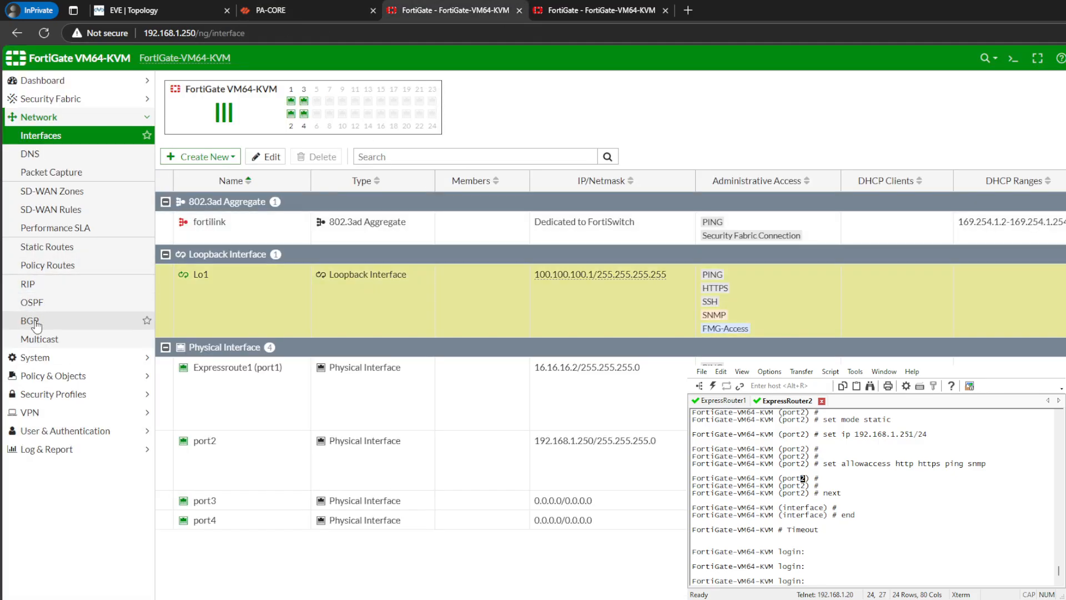
left_click(30, 320)
left_click(301, 108)
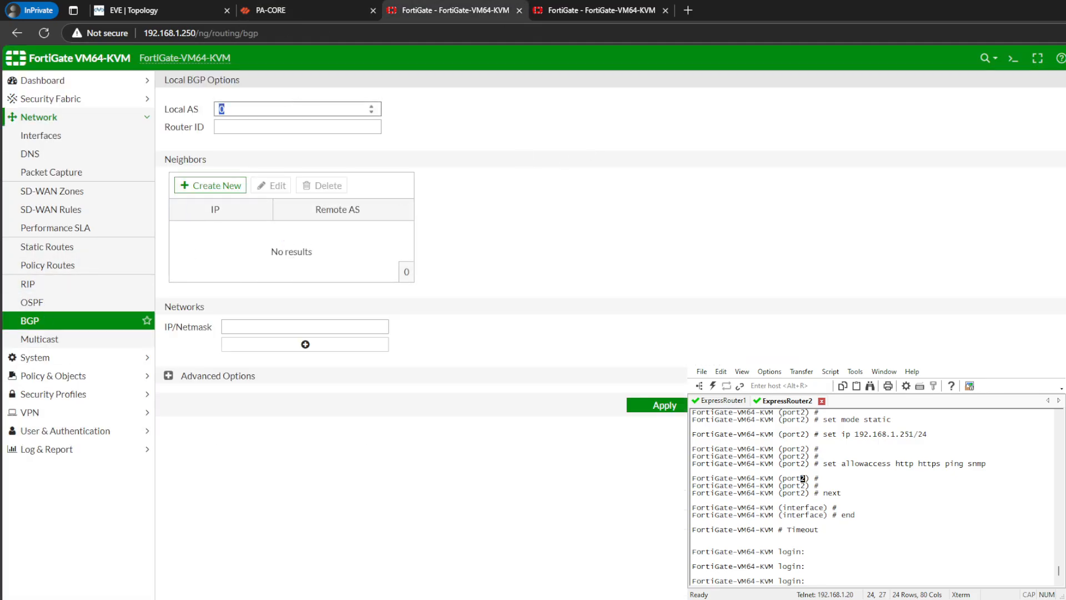
left_click(127, 10)
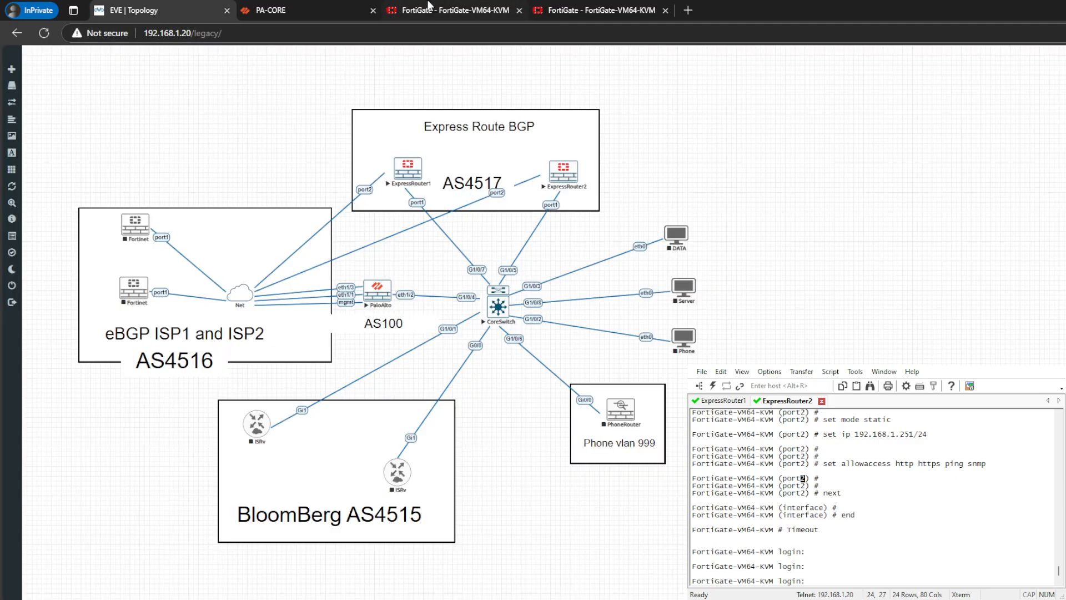
left_click(470, 10)
type("451")
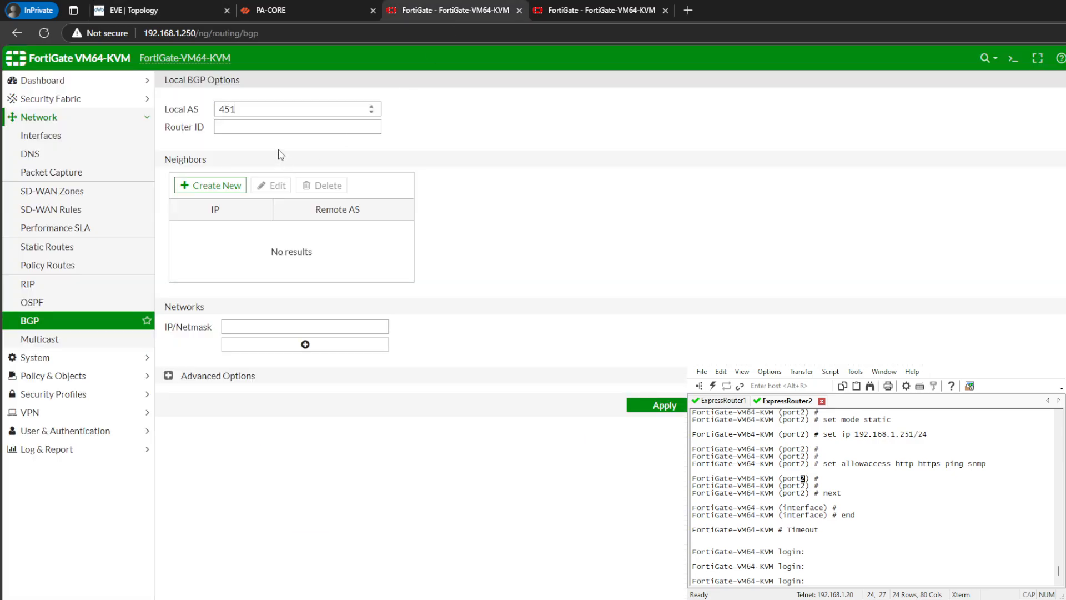
type("7")
key("Tab")
- Set the BGP Router ID to the FortiGate's management address, 192.168.1.250
double_click(171, 37)
key("ctrl+c")
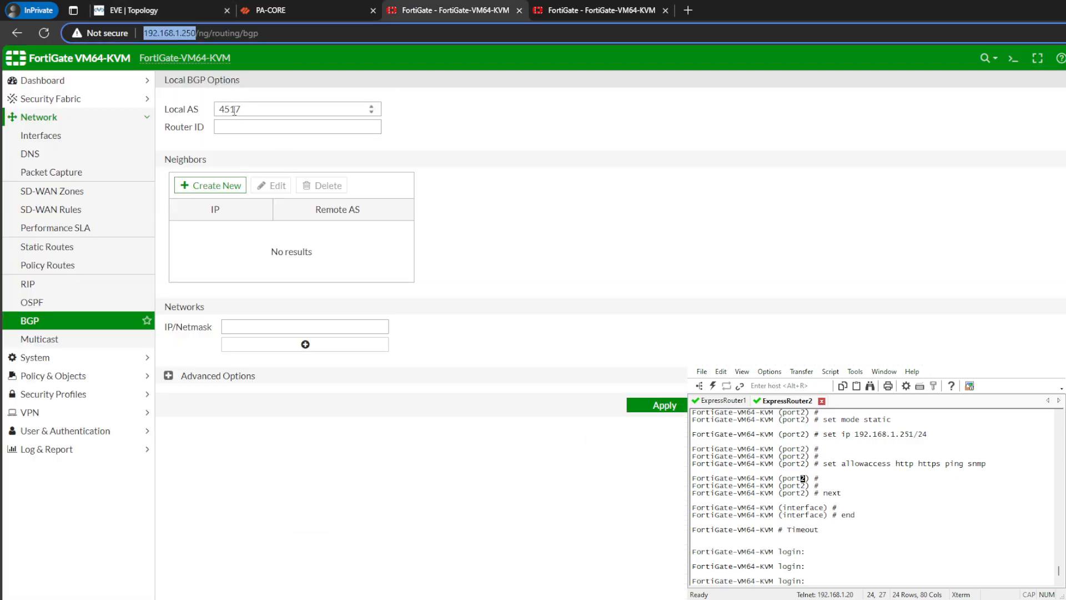
left_click(238, 127)
key("ctrl+v")
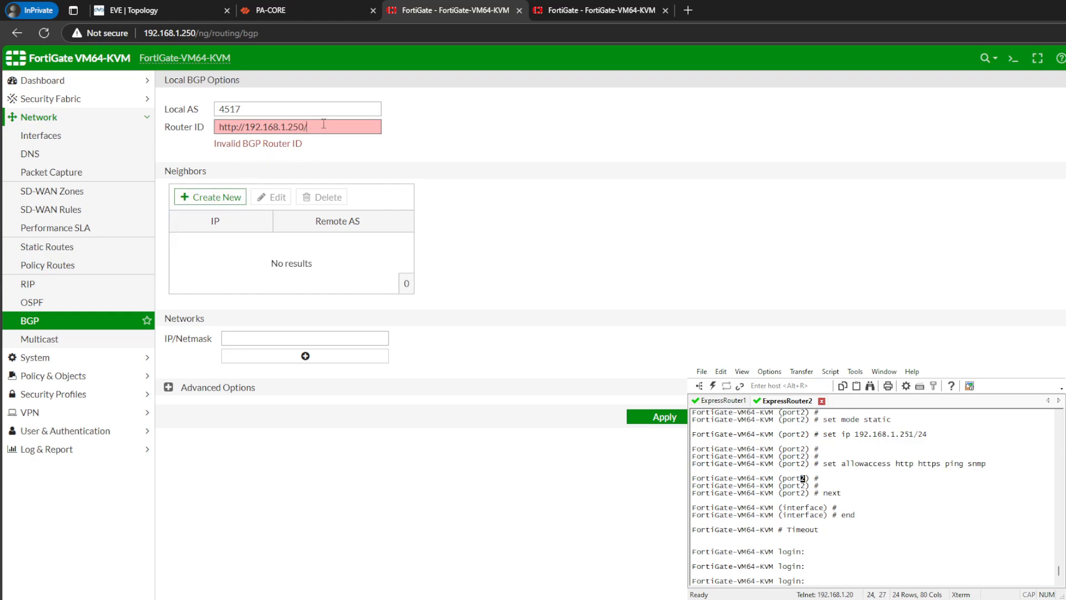
left_click_drag(245, 126, 217, 126)
key("BackSpace")
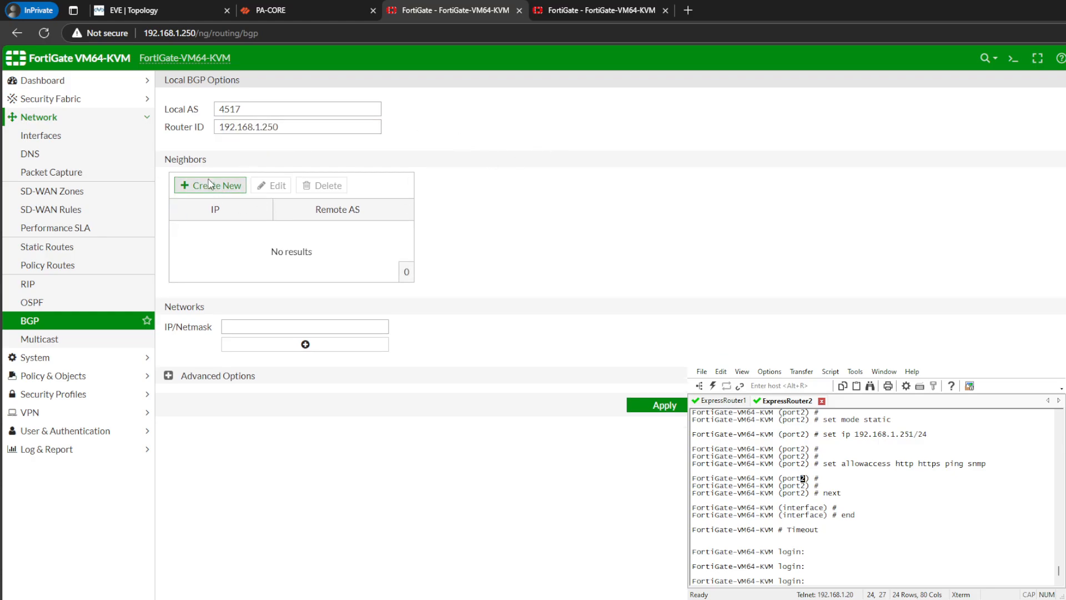
- Add a BGP neighbor with IP 16.16.16.3 and Remote AS 4517
left_click(211, 185)
left_click(681, 109)
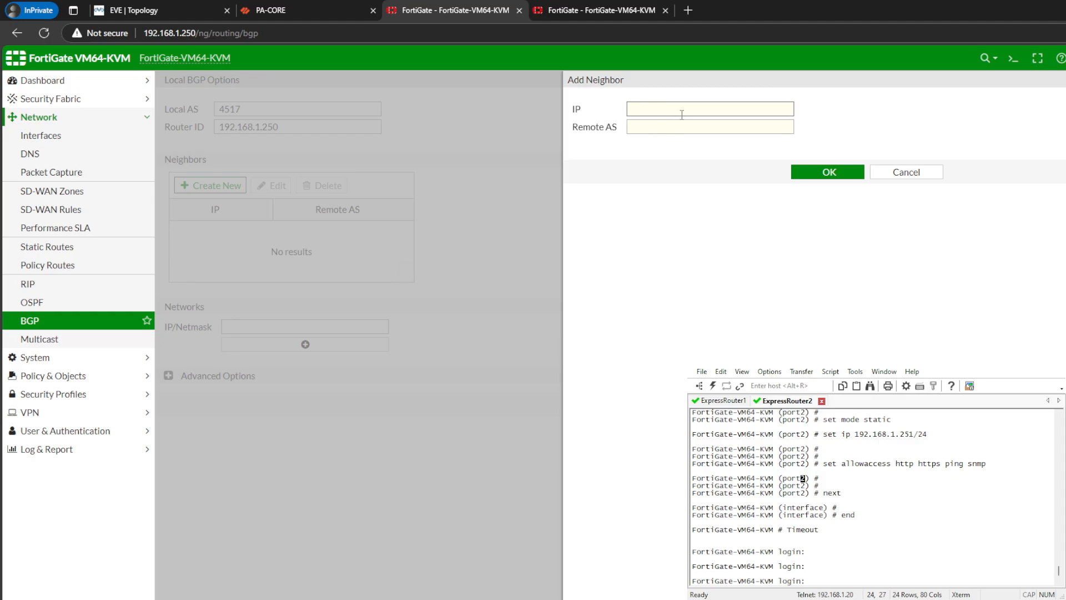
type("16.16.16.3")
key("Tab")
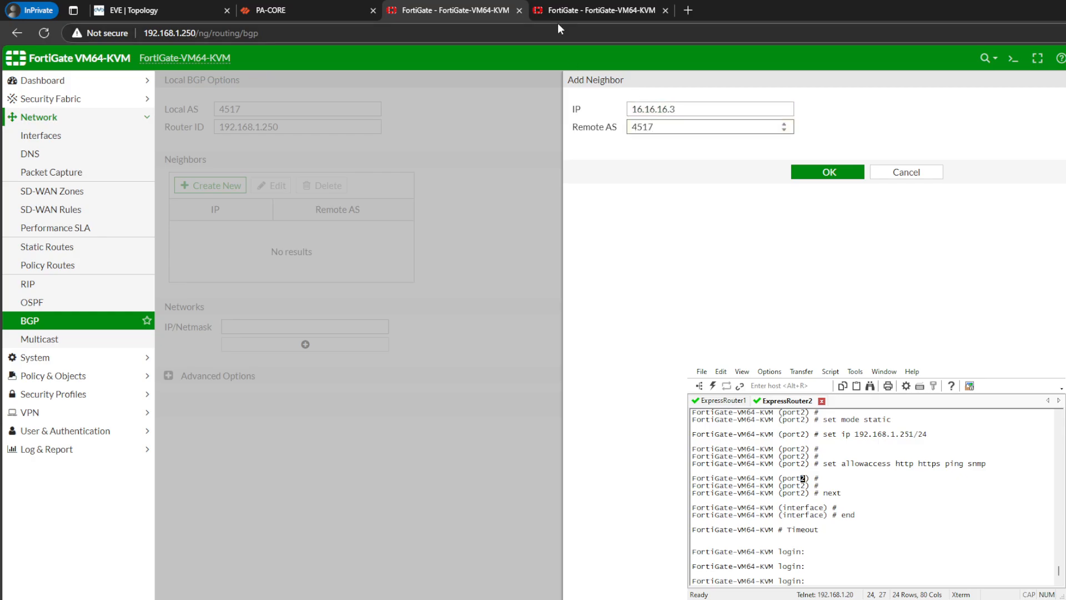
type("4517")
left_click(823, 172)
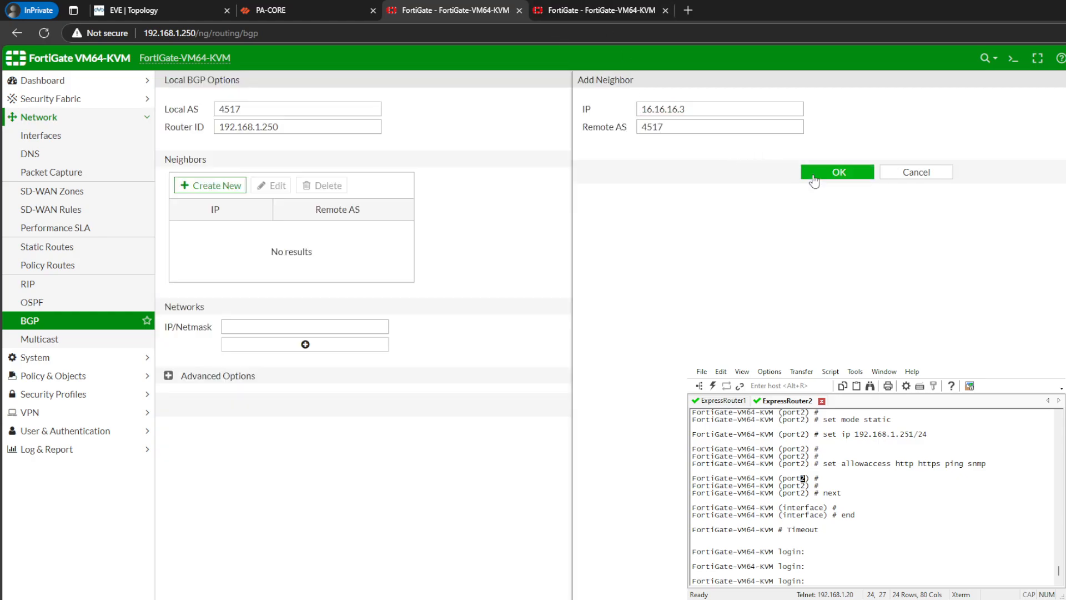
- Add a second BGP neighbor with IP 16.16.16.1 and Remote AS 100 on the FortiGate at 192.168.1.250
left_click(218, 186)
left_click(680, 110)
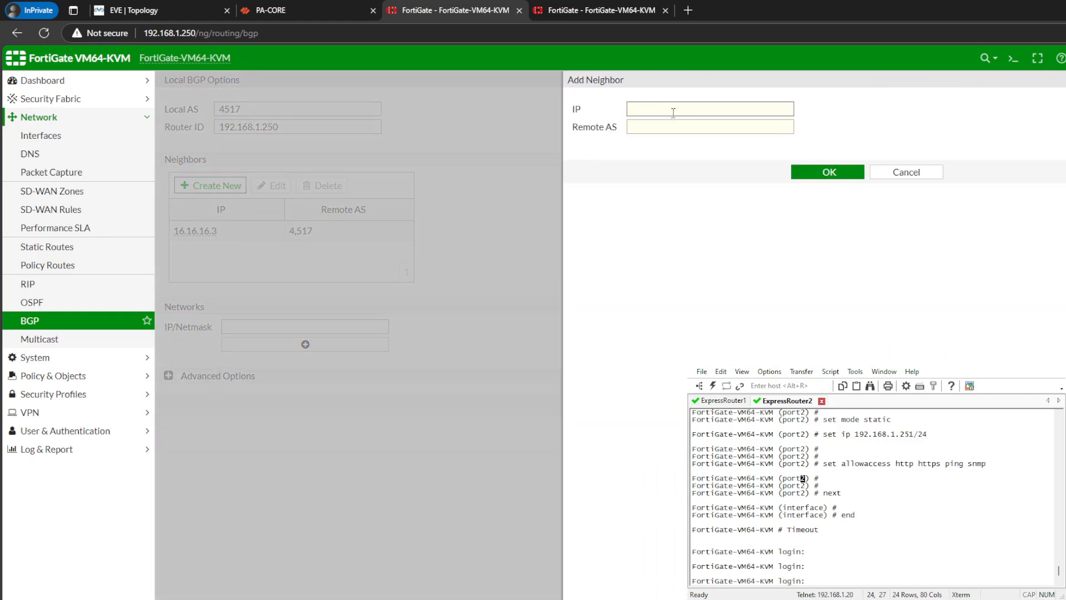
type("16.16.16.1")
key("Tab")
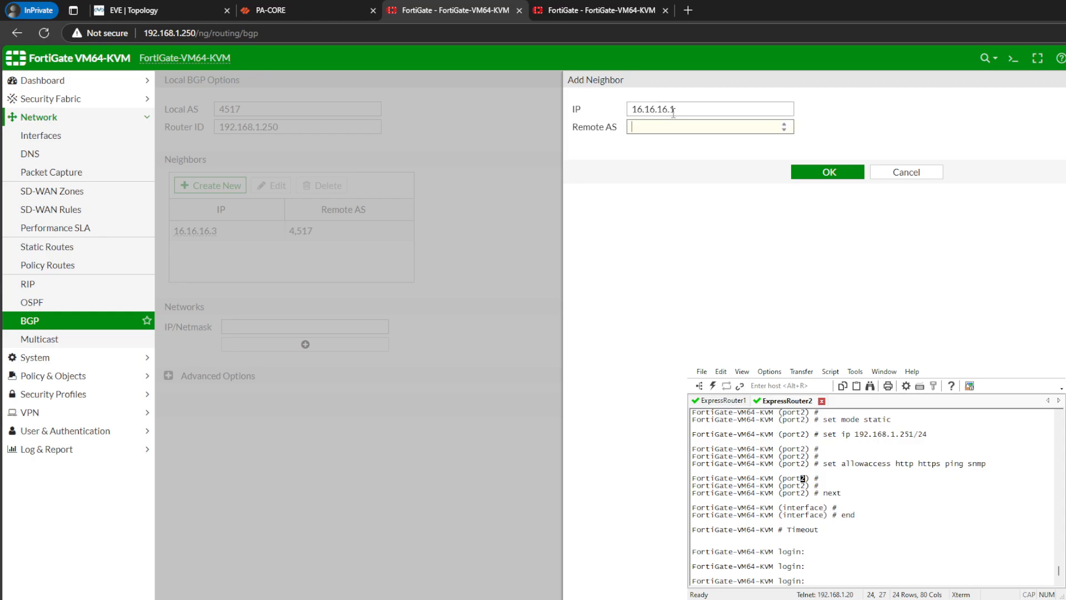
left_click(827, 172)
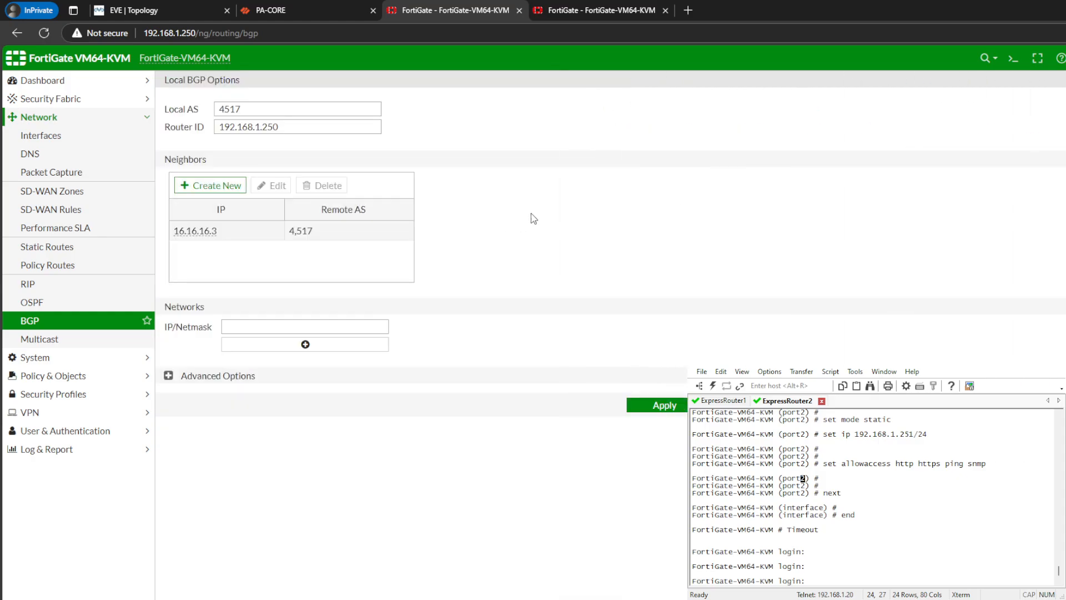
- Enable redistribution of connected routes in the advanced BGP options of the FortiGate at 192.168.1.250
left_click(268, 374)
scroll(268, 362, "down", 1)
left_click(218, 502)
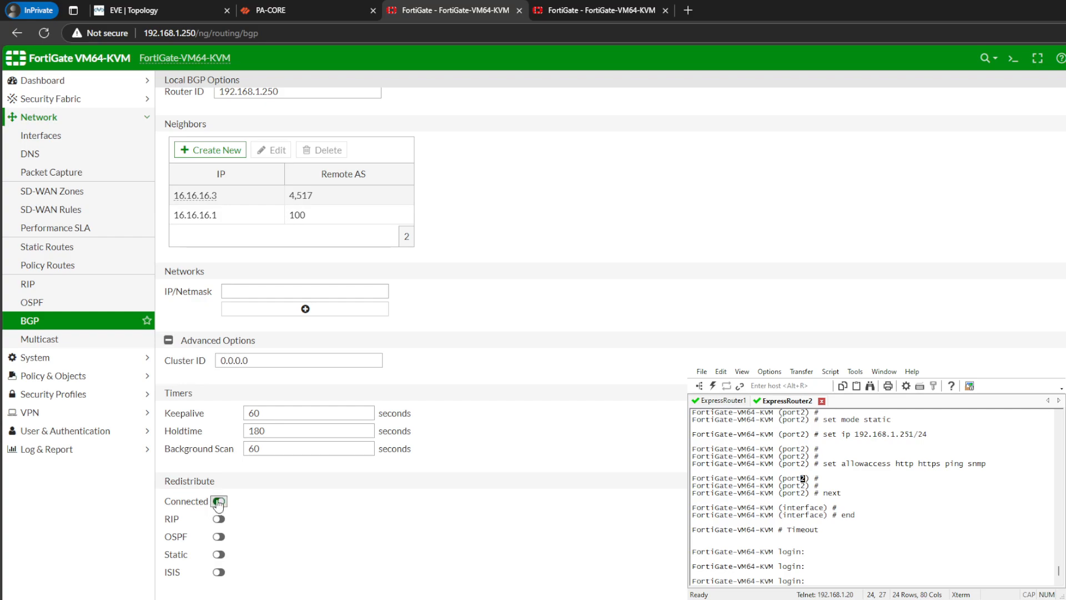
scroll(331, 347, "up", 1)
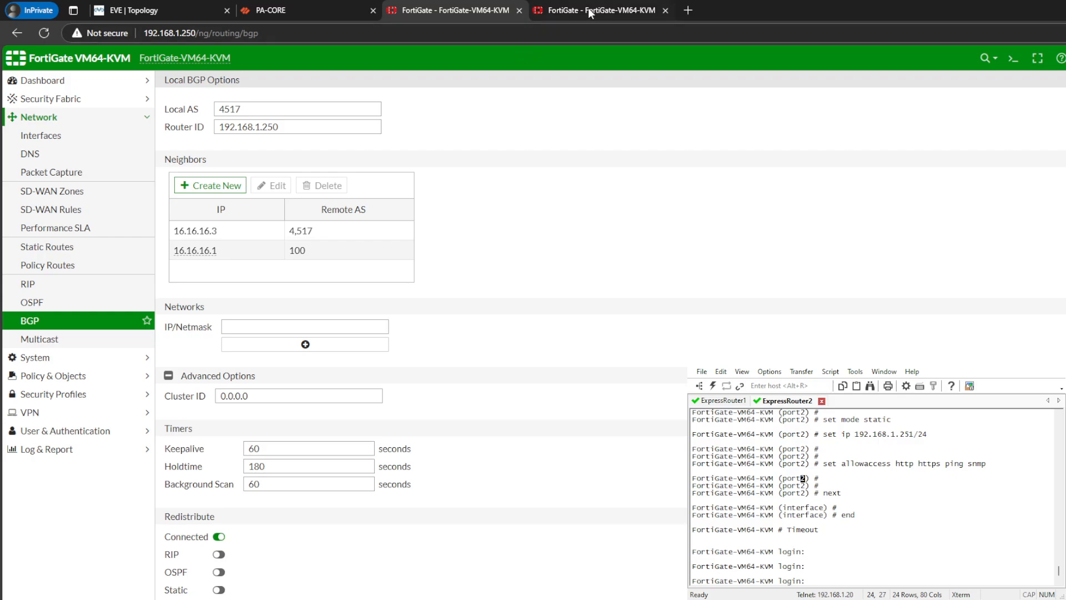
- In the BGP settings of the second FortiGate at 192.168.1.251, set the Local AS to 4517
left_click(555, 10)
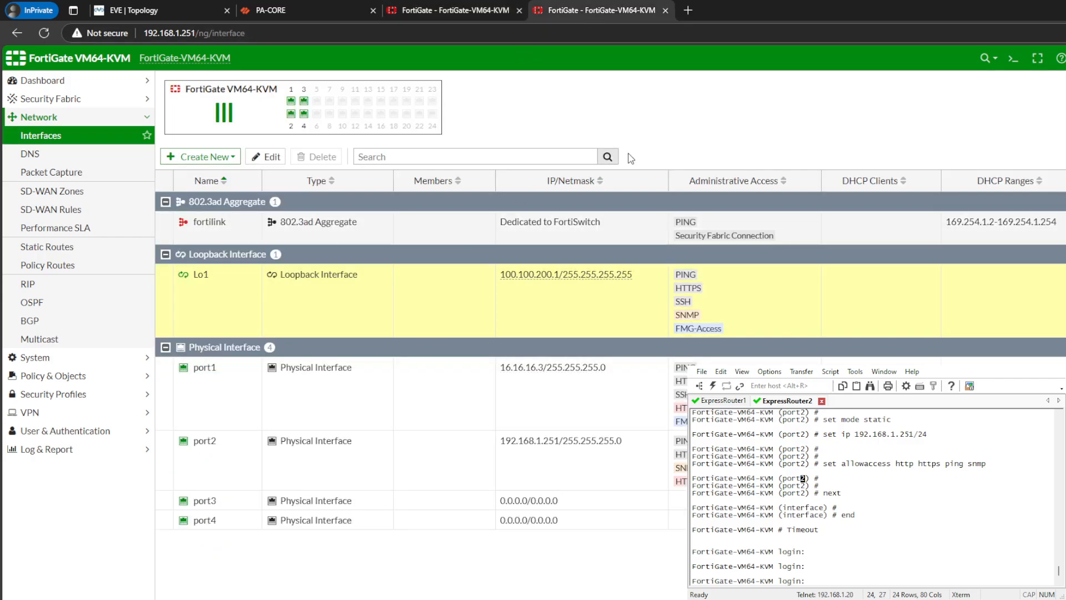
left_click(58, 321)
left_click(243, 107)
type("45")
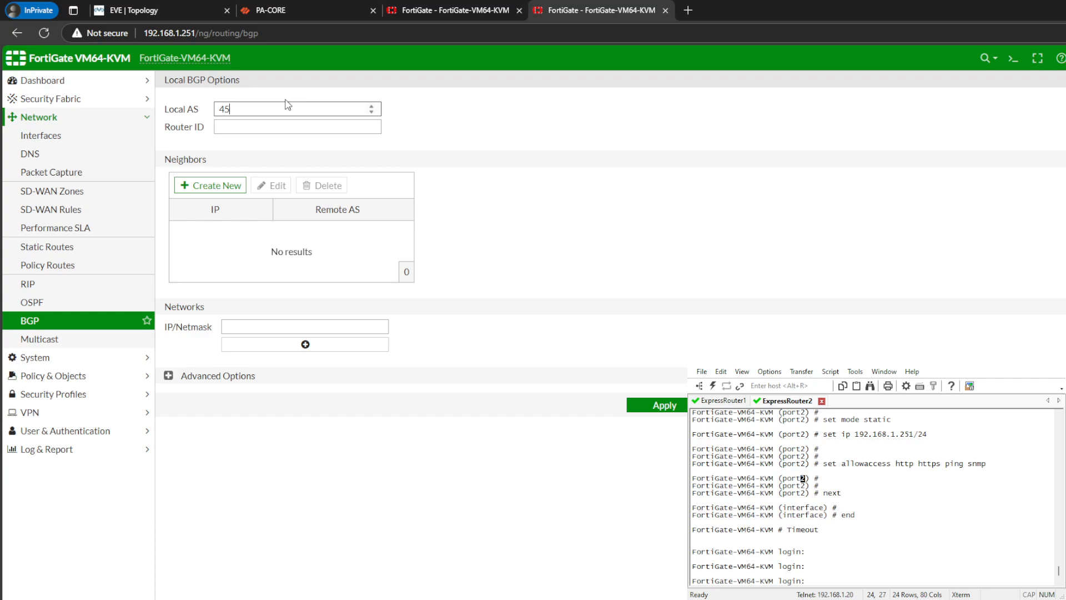
type("17")
- Set the second FortiGate's BGP Router ID to its management address, 192.168.1.251
left_click(289, 128)
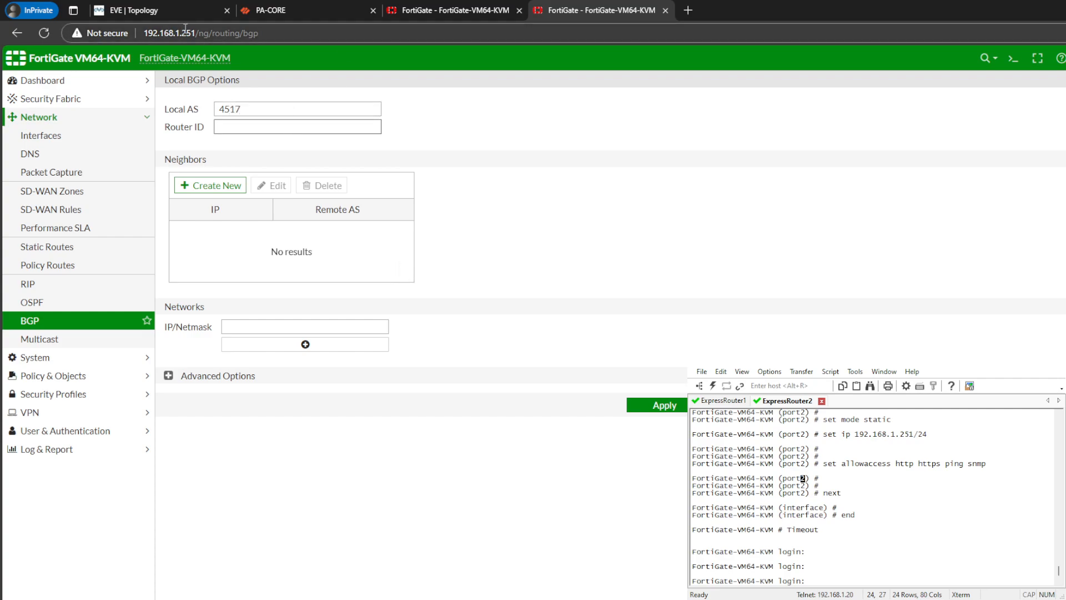
left_click_drag(195, 32, 144, 34)
key("ctrl+c")
left_click(280, 125)
key("ctrl+v")
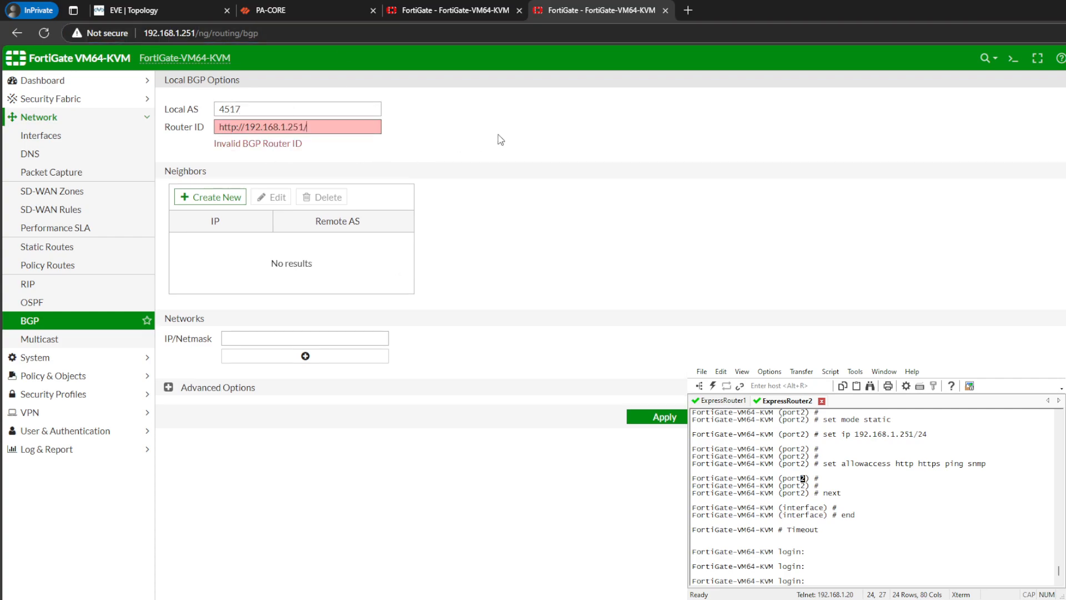
left_click_drag(243, 128, 218, 127)
key("BackSpace")
- Add a BGP neighbor with IP 16.16.16.2 and Remote AS 4517 on the FortiGate at 192.168.1.251
left_click(237, 186)
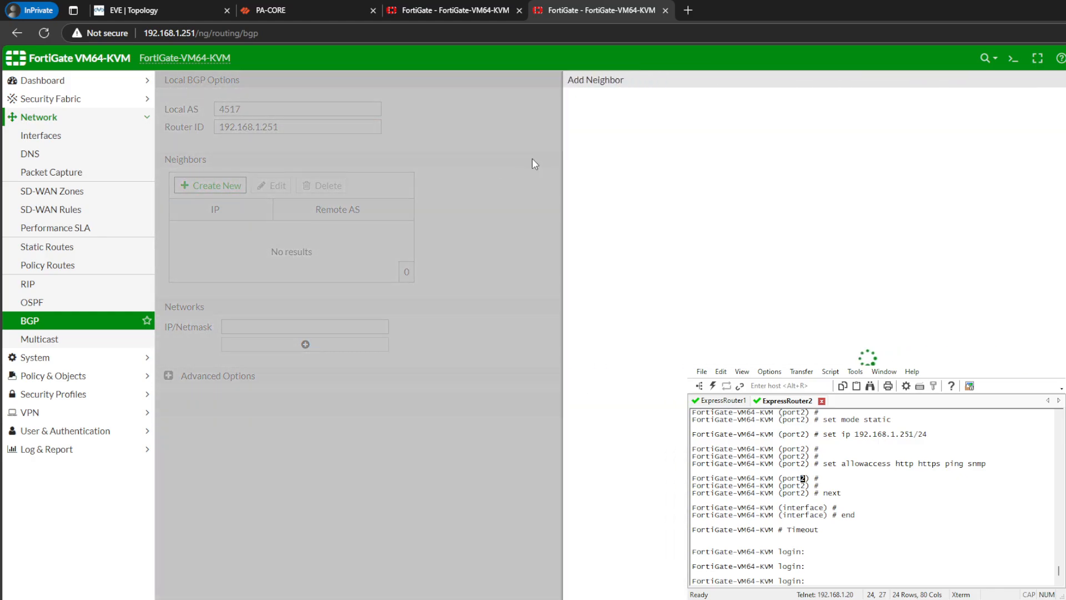
left_click(390, 12)
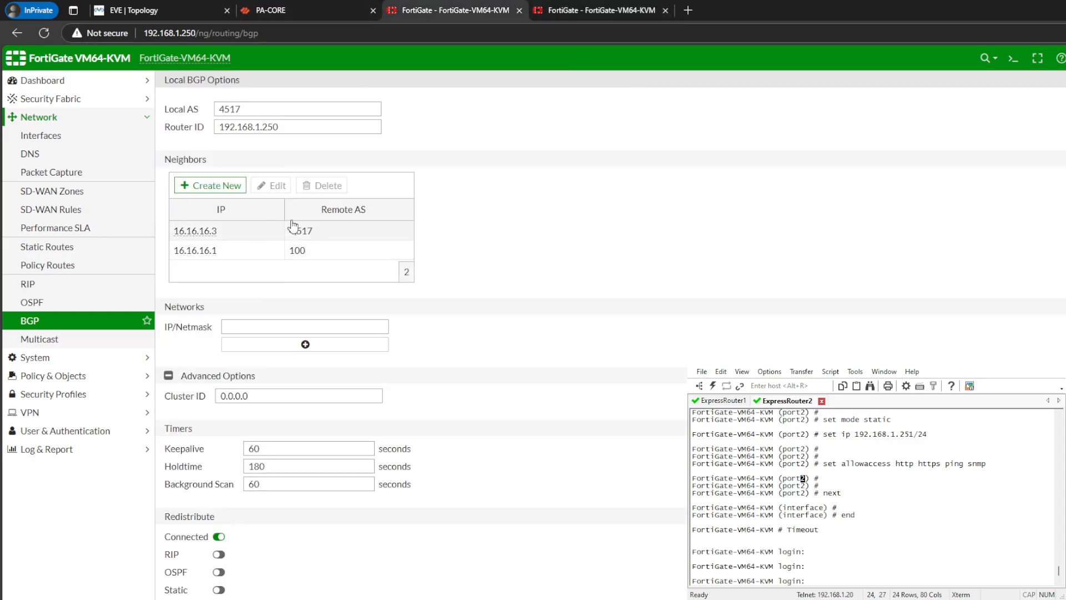
left_click(573, 12)
left_click(643, 110)
type("16.1")
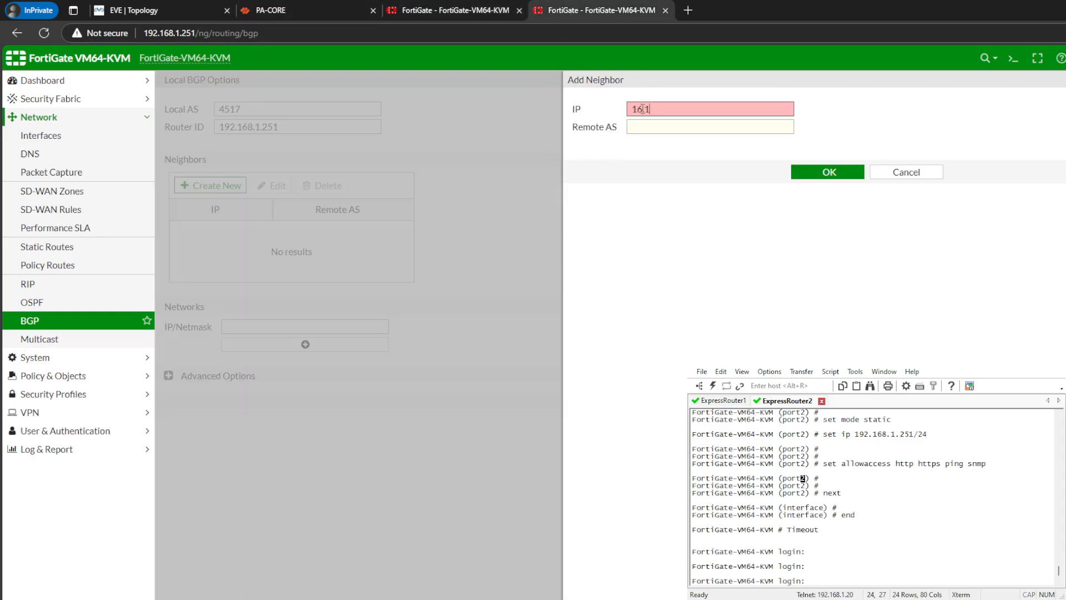
type("6.16.2")
left_click(669, 123)
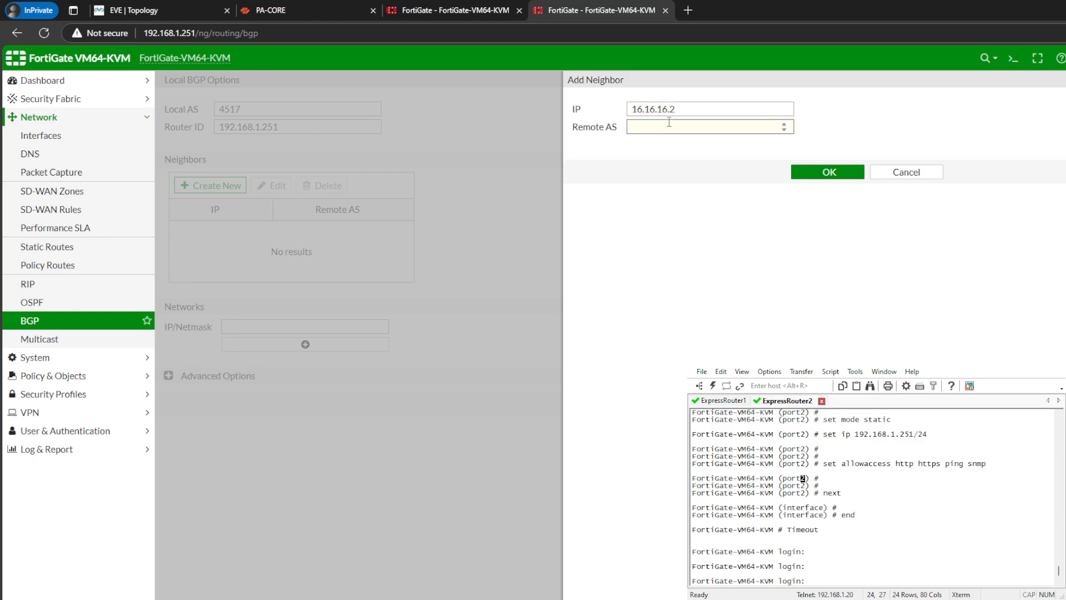
left_click(860, 176)
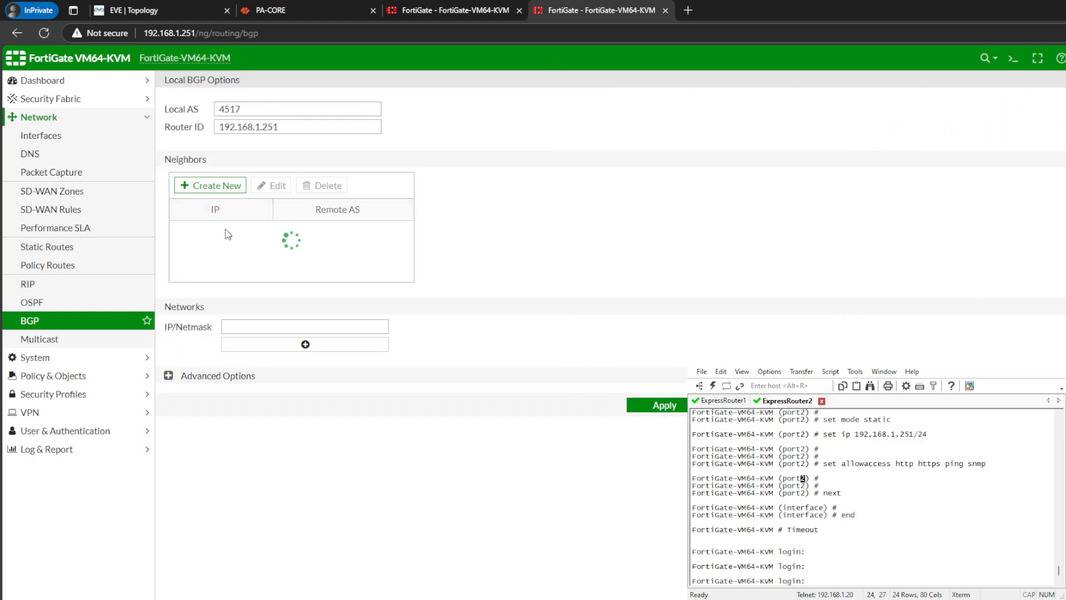
- Add another BGP neighbor with IP 16.16.16.1 and Remote AS 100 on the FortiGate at 192.168.1.251
left_click(211, 185)
left_click(666, 110)
type("16")
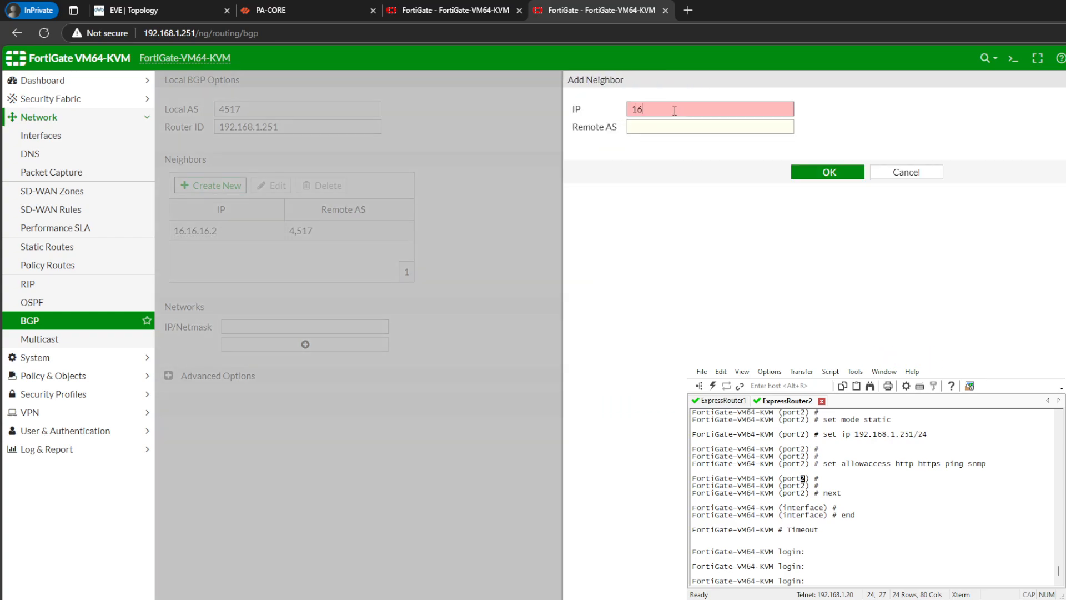
type(".16.16.1")
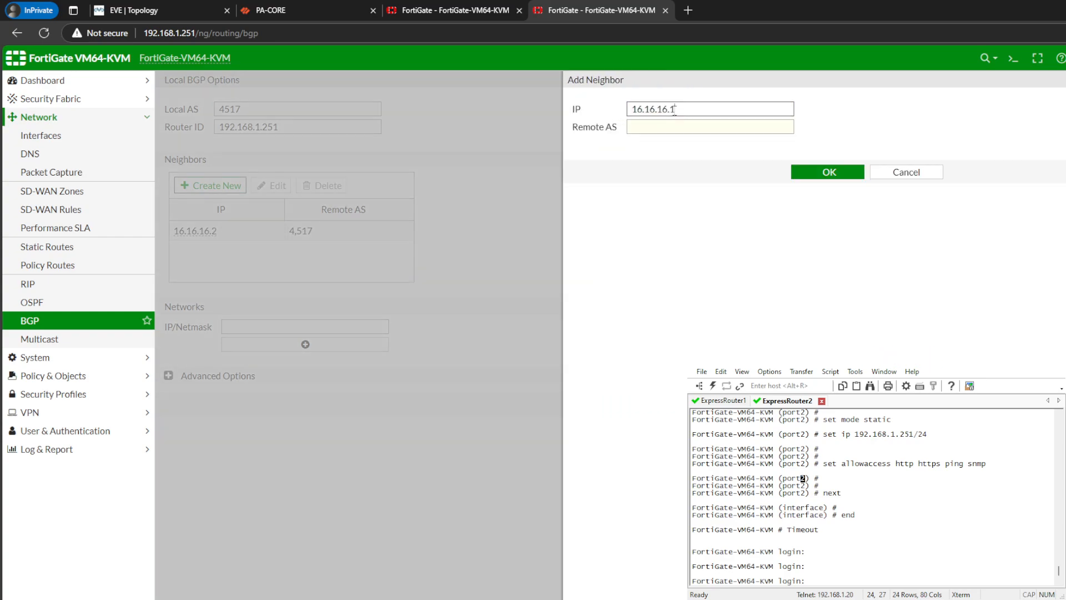
key("Tab")
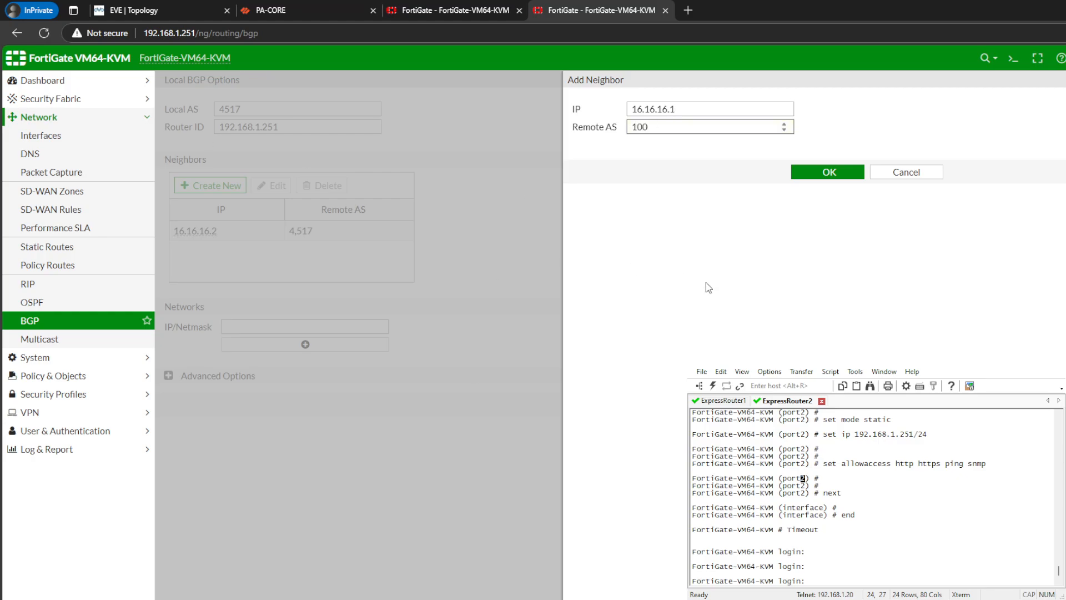
left_click(849, 173)
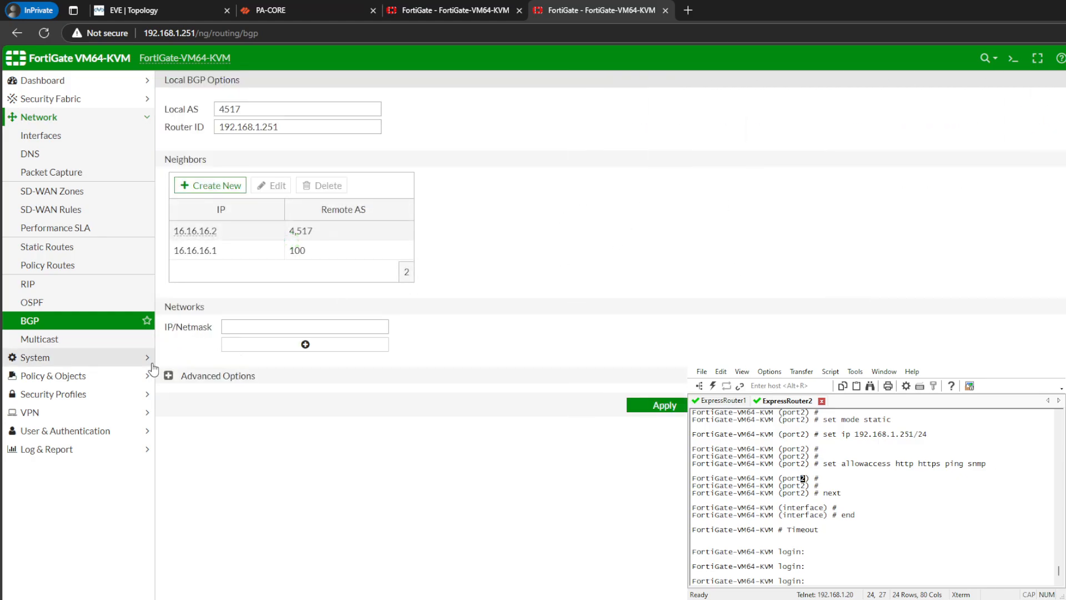
- Enable redistribution of connected routes in the advanced BGP options of the FortiGate at 192.168.1.251
left_click(167, 376)
scroll(442, 486, "down", 1)
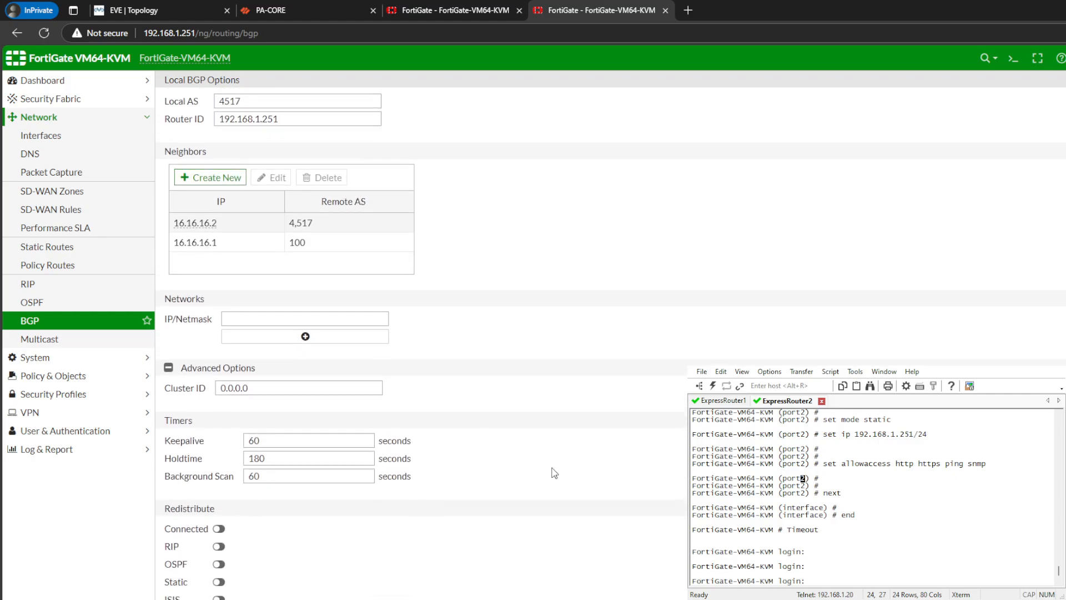
left_click(219, 536)
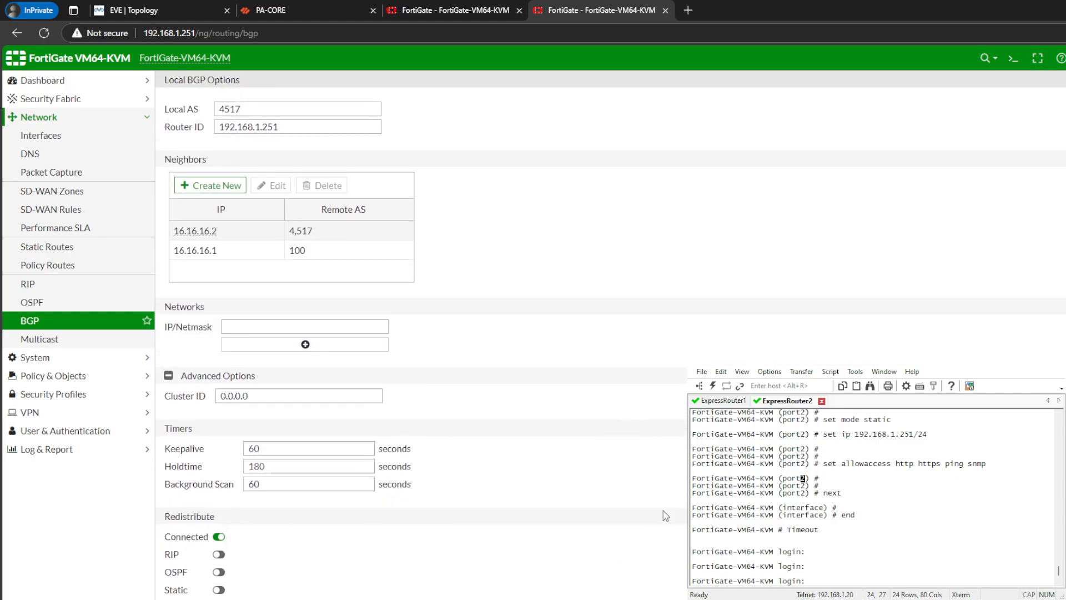
left_click(281, 9)
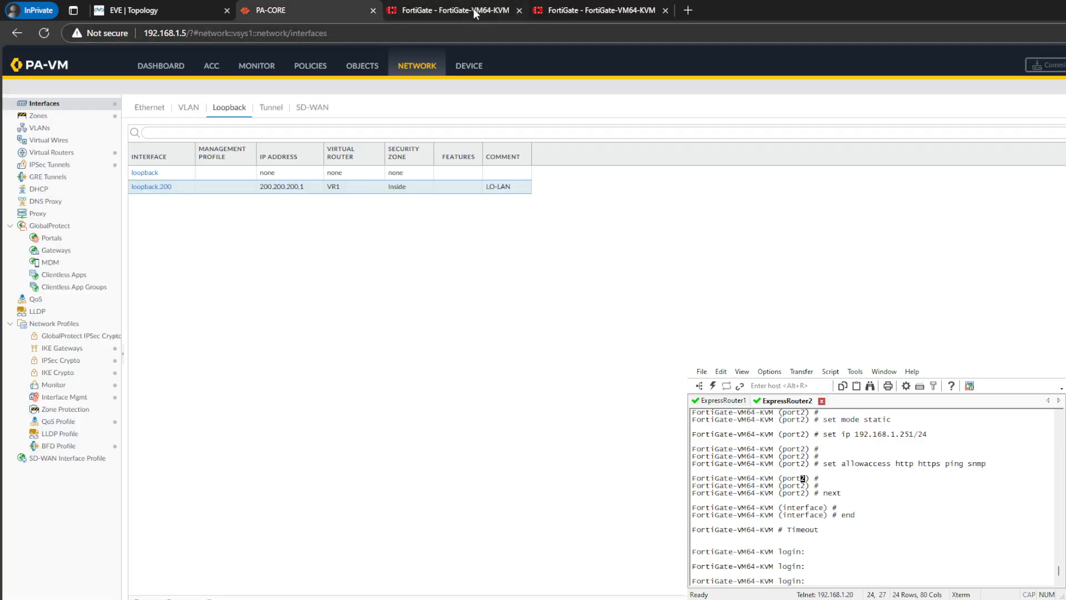
left_click(562, 7)
left_click(445, 10)
left_click(272, 10)
- In the CLI console of the FortiGate at 192.168.1.250, run "get router info routing-table all" and examine the BGP-learned routes
left_click(444, 9)
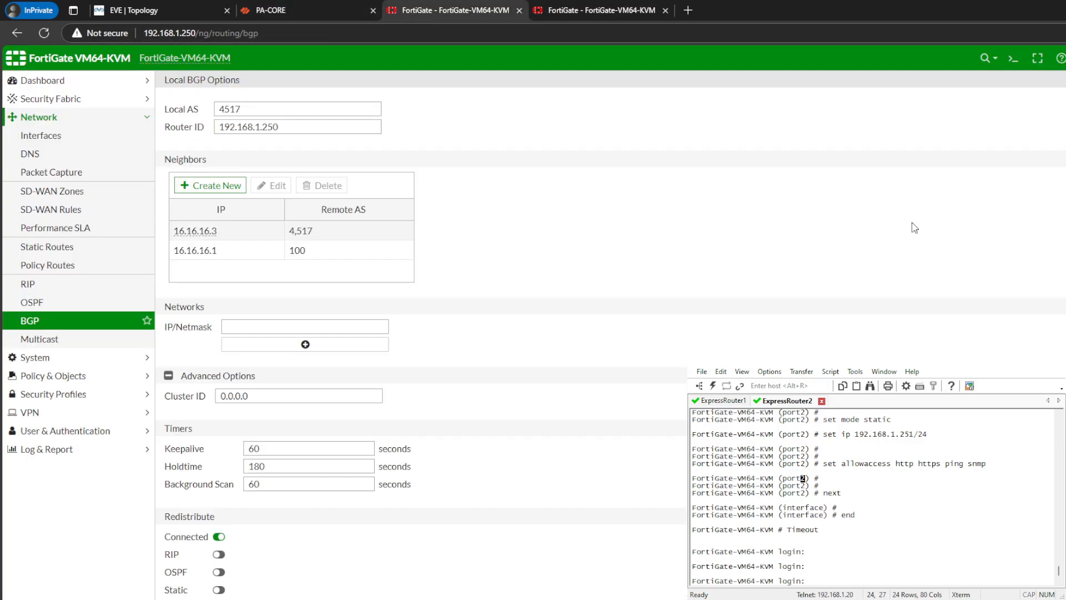
left_click(1012, 62)
key("Return")
key("Return")
key("Return")
type("ge")
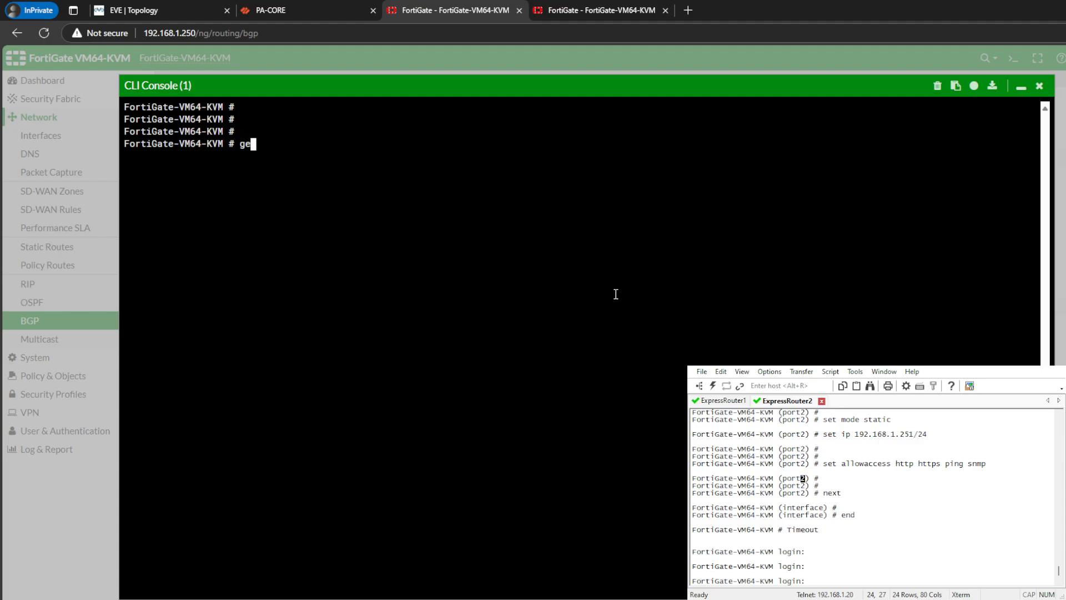
type("t router info routing-table all")
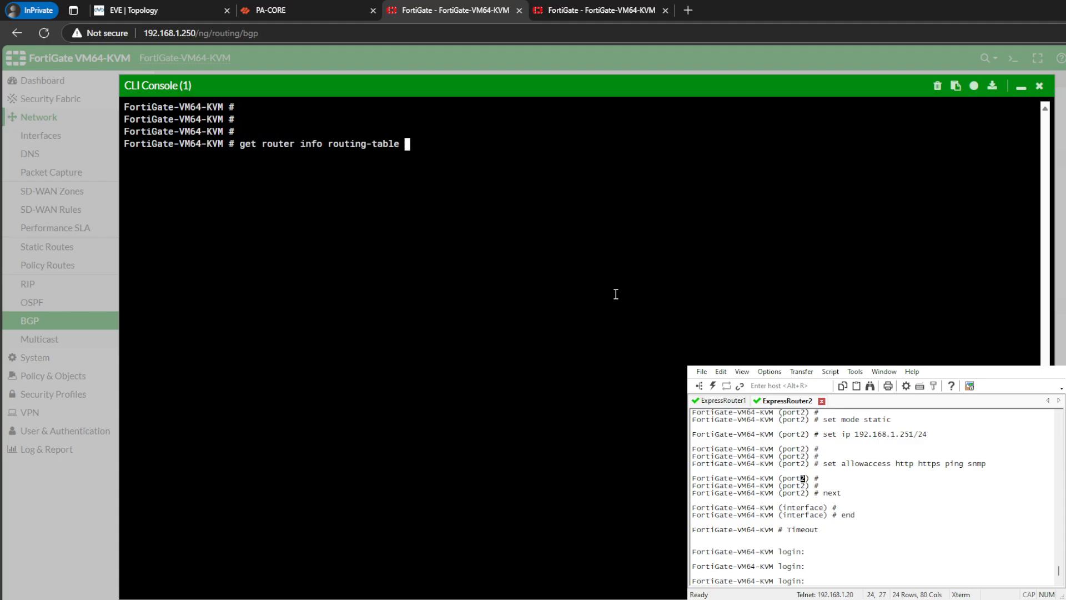
key("Return")
key("Up")
key("Return")
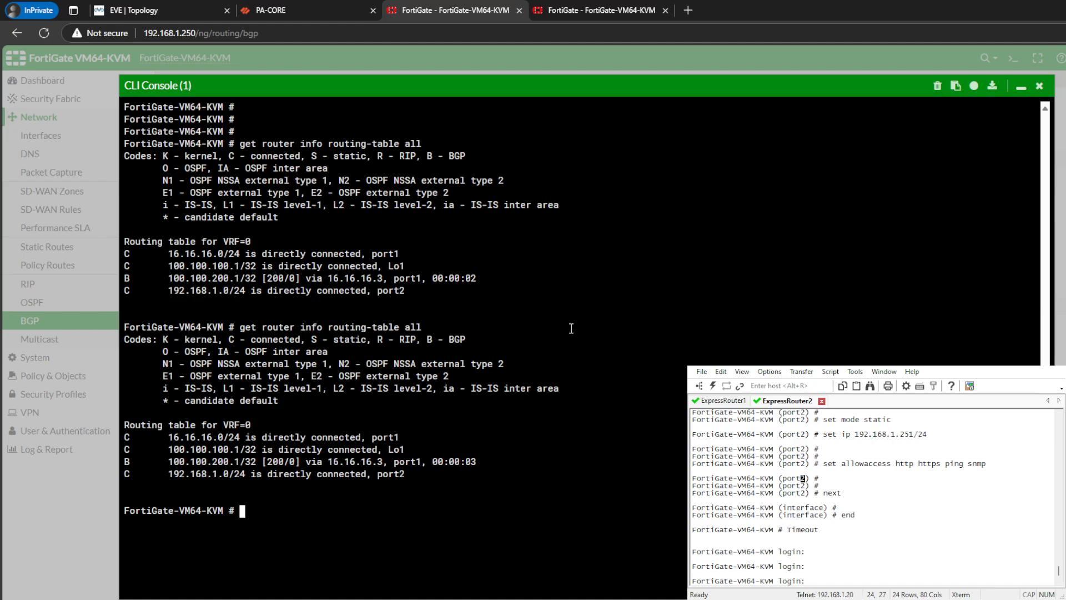
left_click_drag(169, 461, 461, 462)
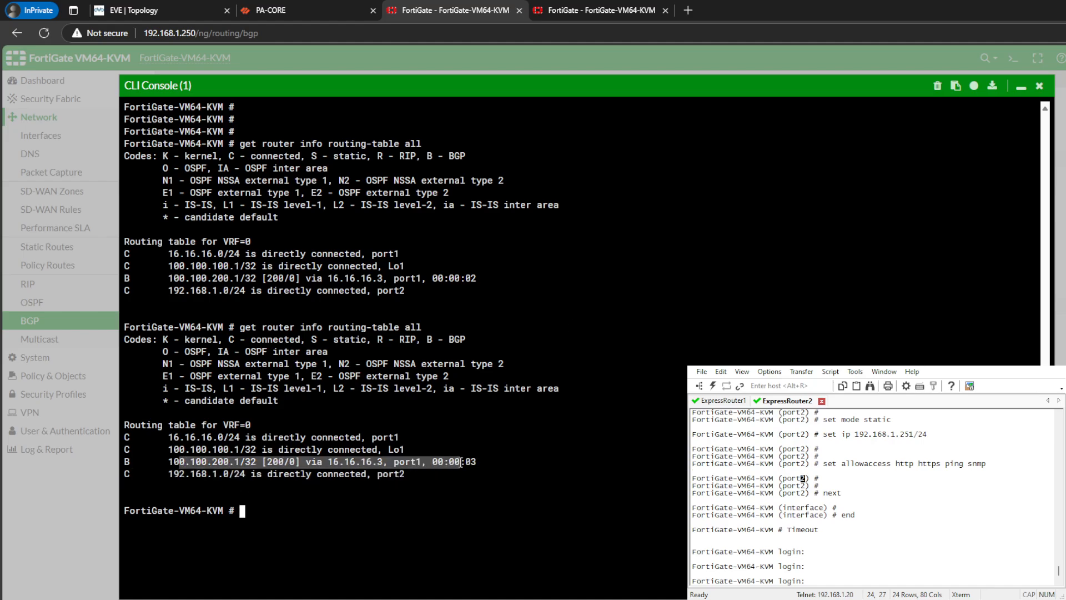
left_click_drag(558, 467, 548, 473)
left_click(252, 467)
left_click_drag(206, 461, 344, 473)
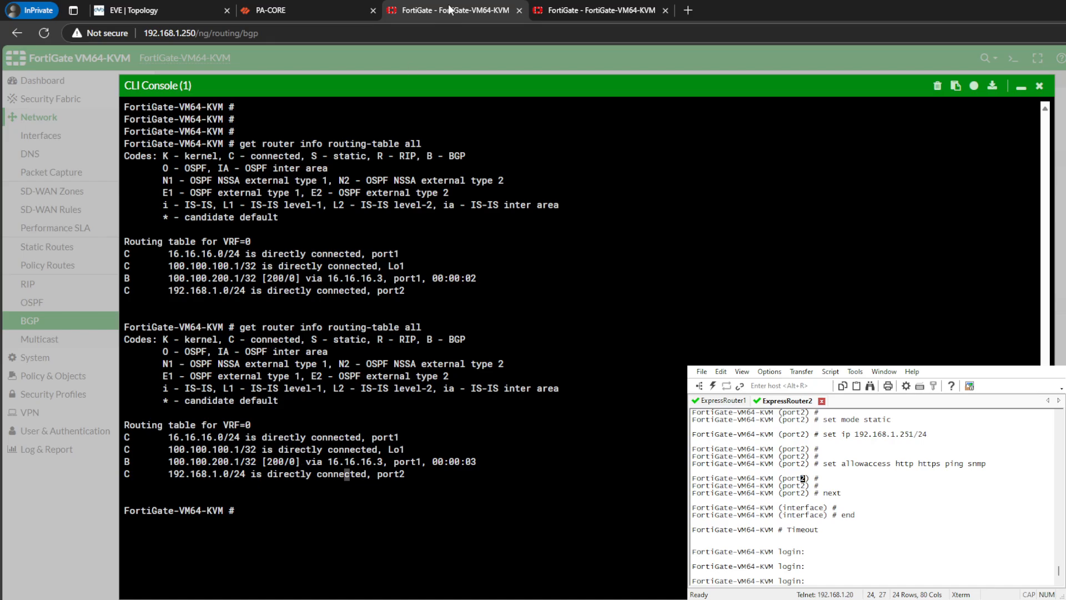
- From the EVE topology, open a SecureCRT console session to CoreSwitch and bring up its command prompt
left_click(199, 11)
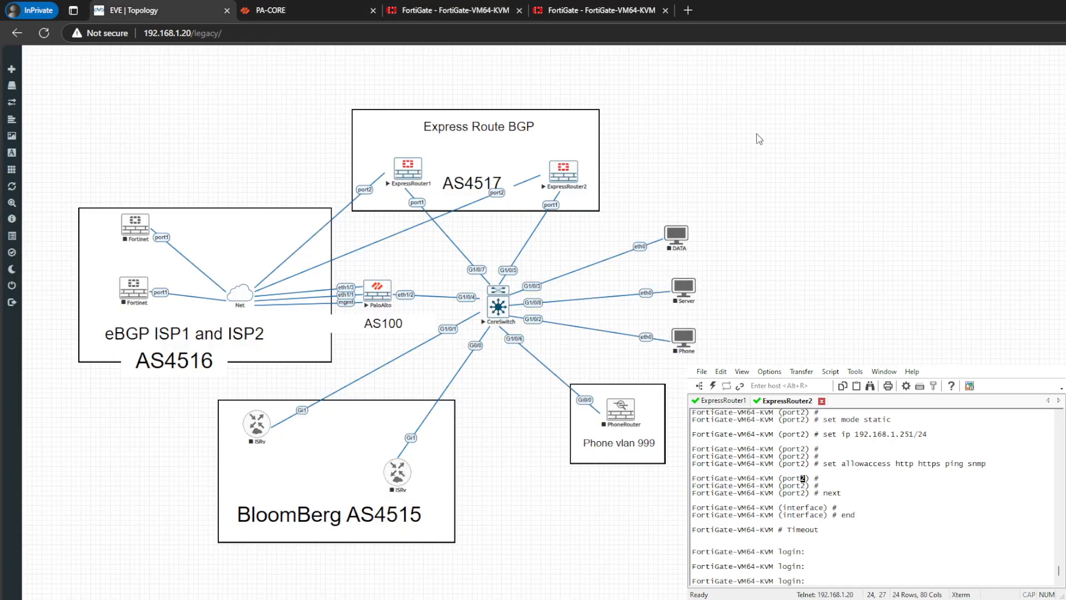
left_click(493, 316)
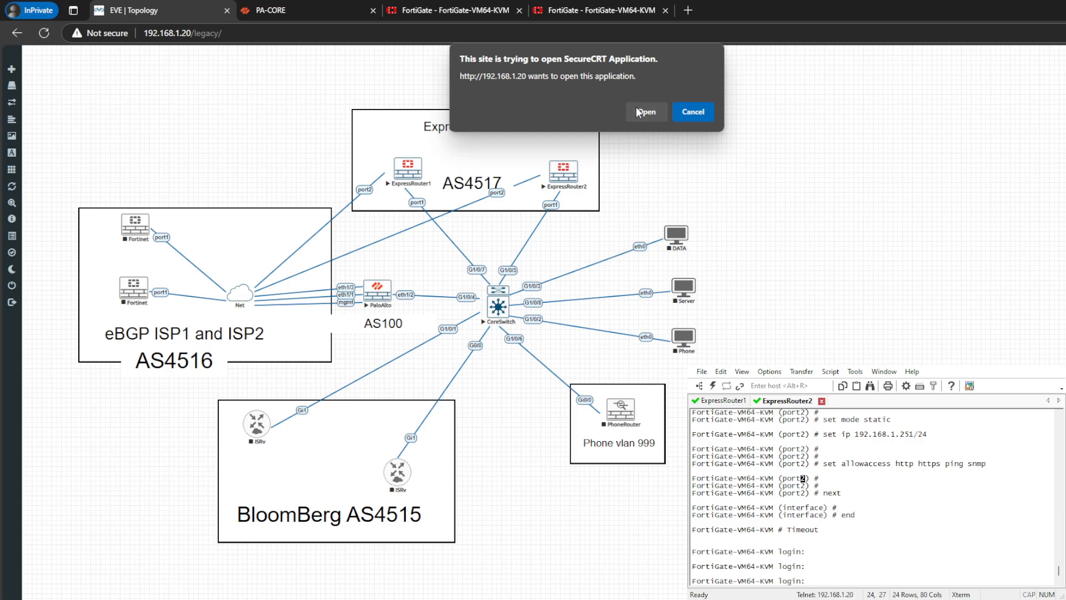
left_click(605, 112)
key("Return")
key("Return")
key("Return")
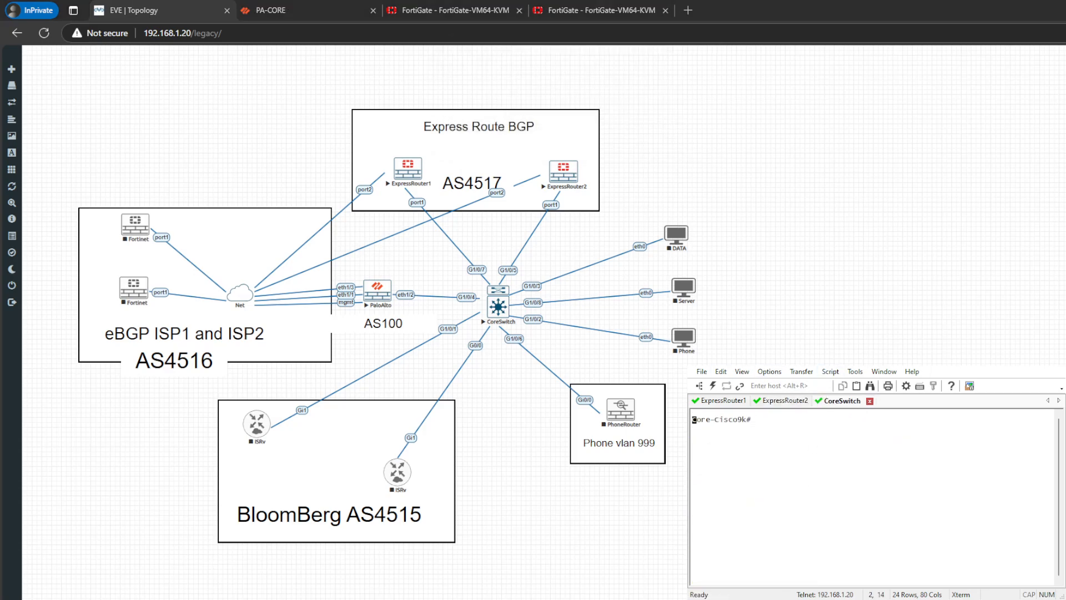
- Run "show vlan" on the core switch and examine the ports assigned to the Express-Route VLAN 700
type("show v")
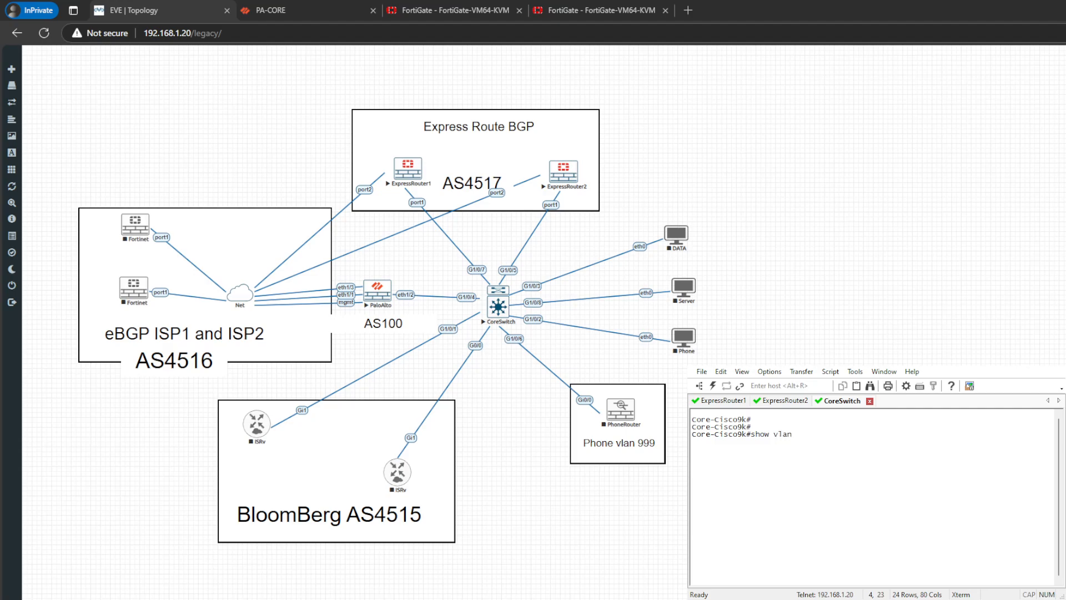
type("lan")
key("Return")
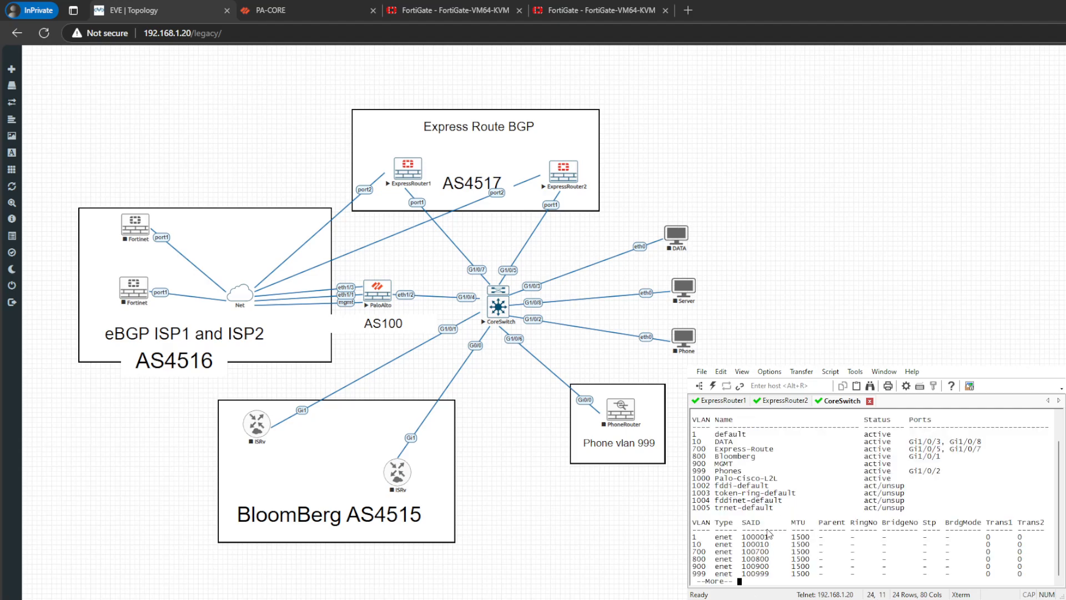
left_click_drag(711, 450, 794, 456)
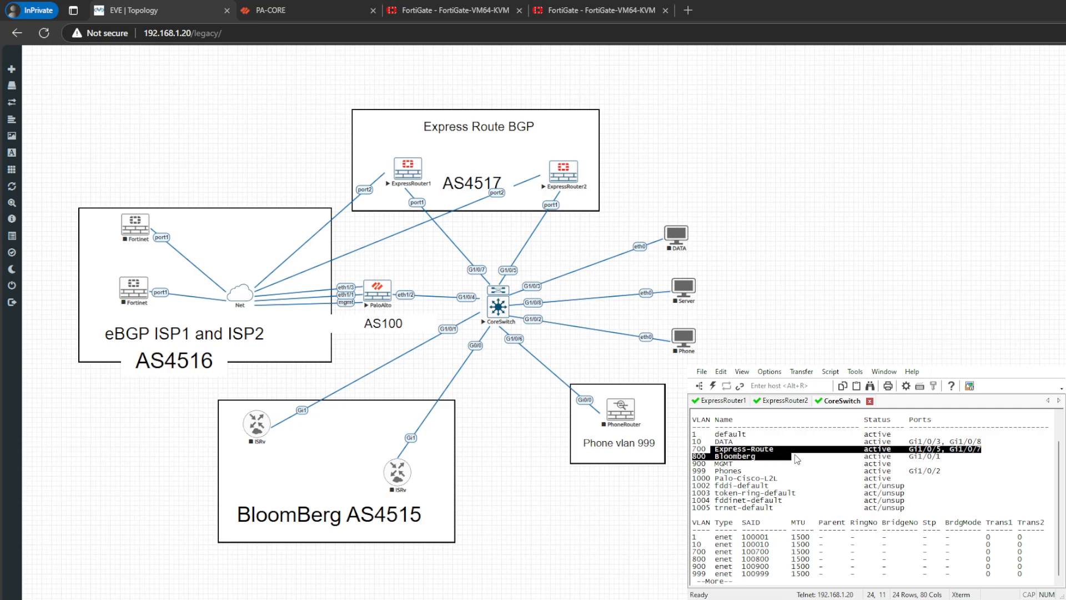
left_click(827, 494)
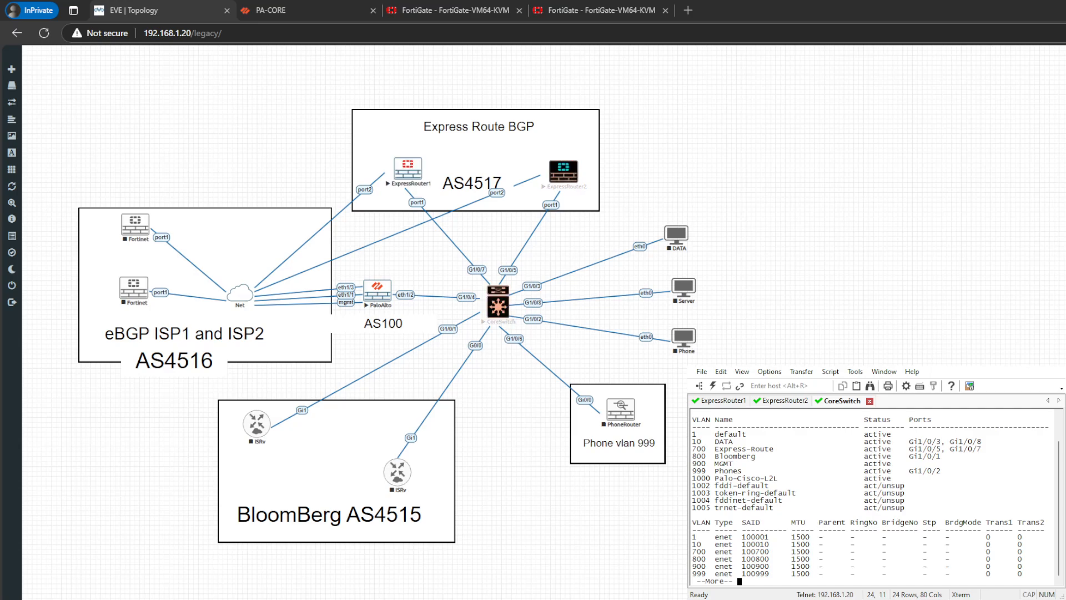
- Run "show int trunk" on the core switch and examine whether VLAN 700 is allowed on the trunk on Gi1/0/4
key("space")
type("sh")
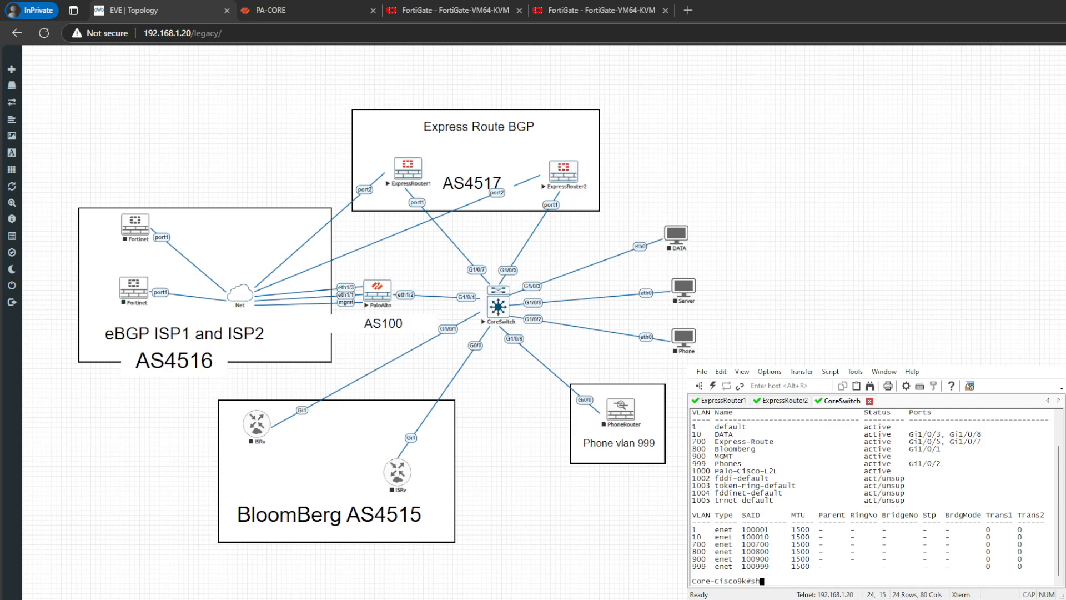
type("ow int tru")
key("Tab")
key("Return")
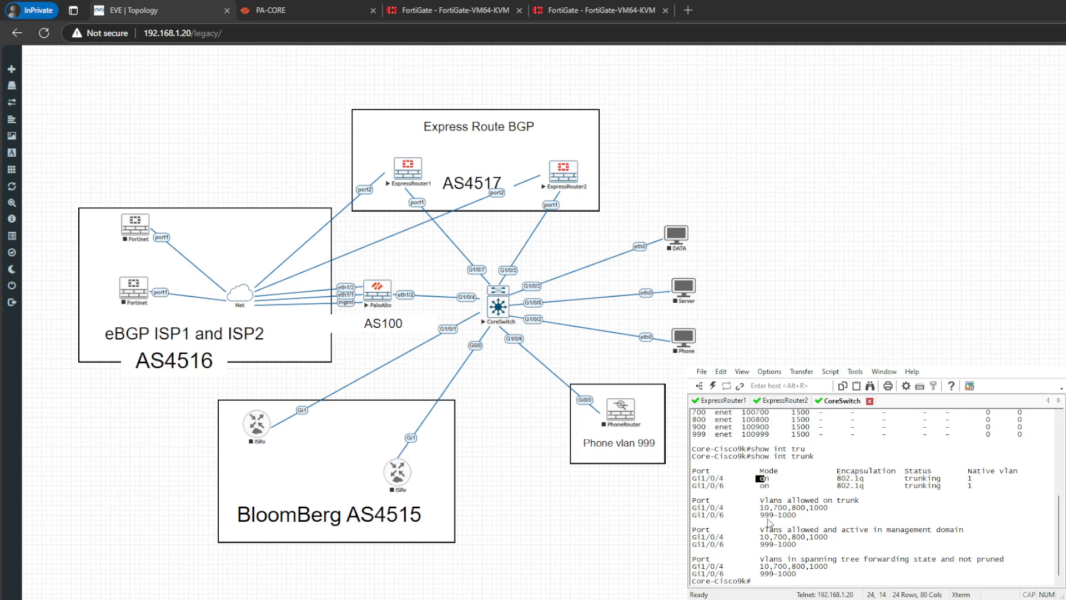
left_click_drag(785, 510, 777, 509)
left_click(674, 183)
left_click(438, 5)
left_click(363, 7)
left_click(439, 5)
left_click(571, 3)
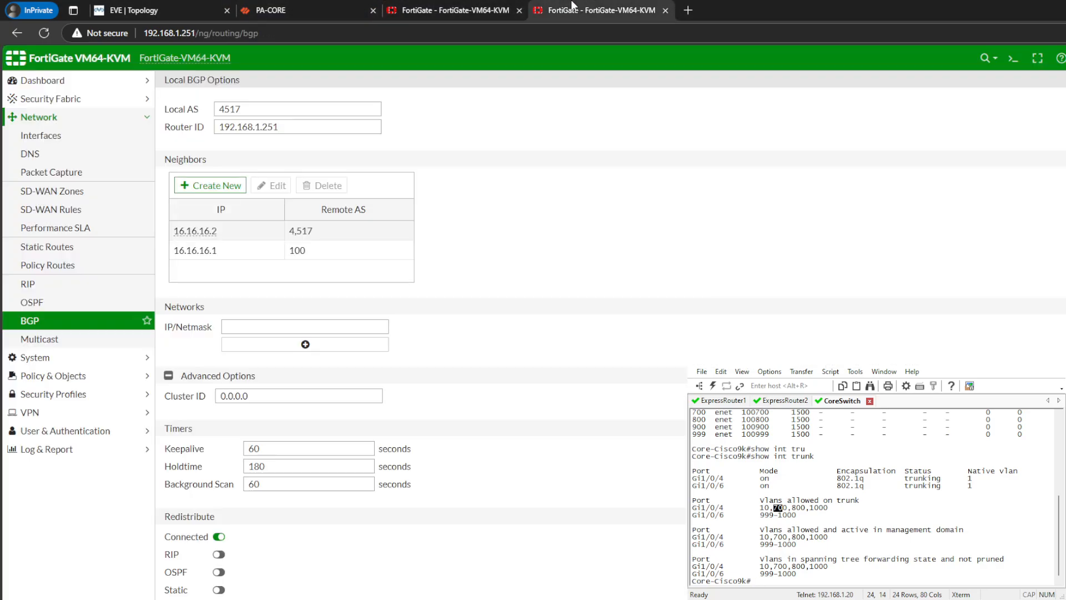
left_click(487, 8)
left_click(333, 7)
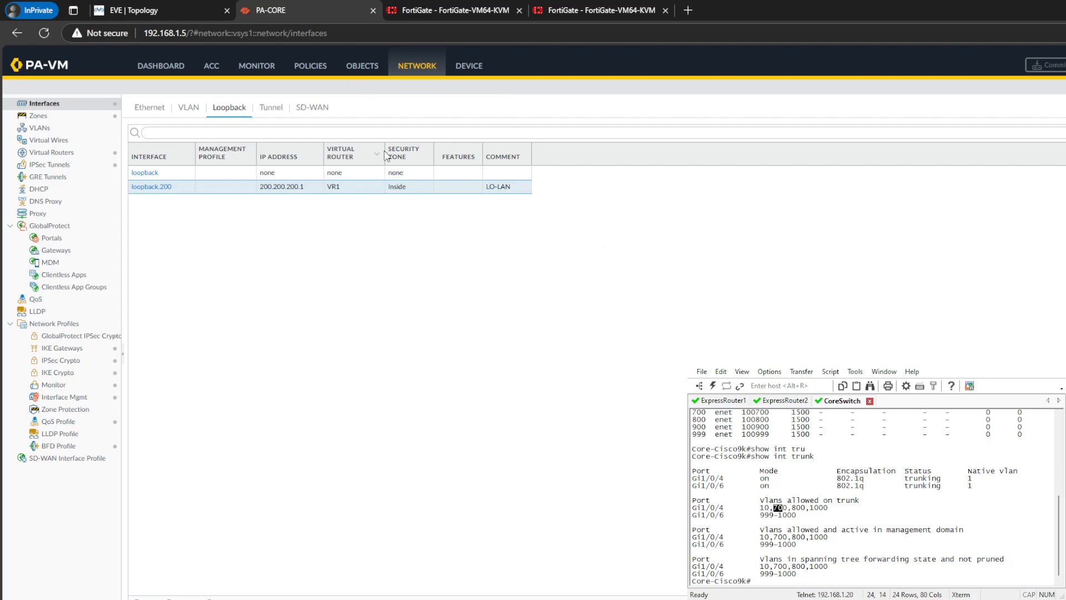
left_click(450, 8)
- In PA-CORE, open the BGP settings of virtual router VR1
left_click(272, 8)
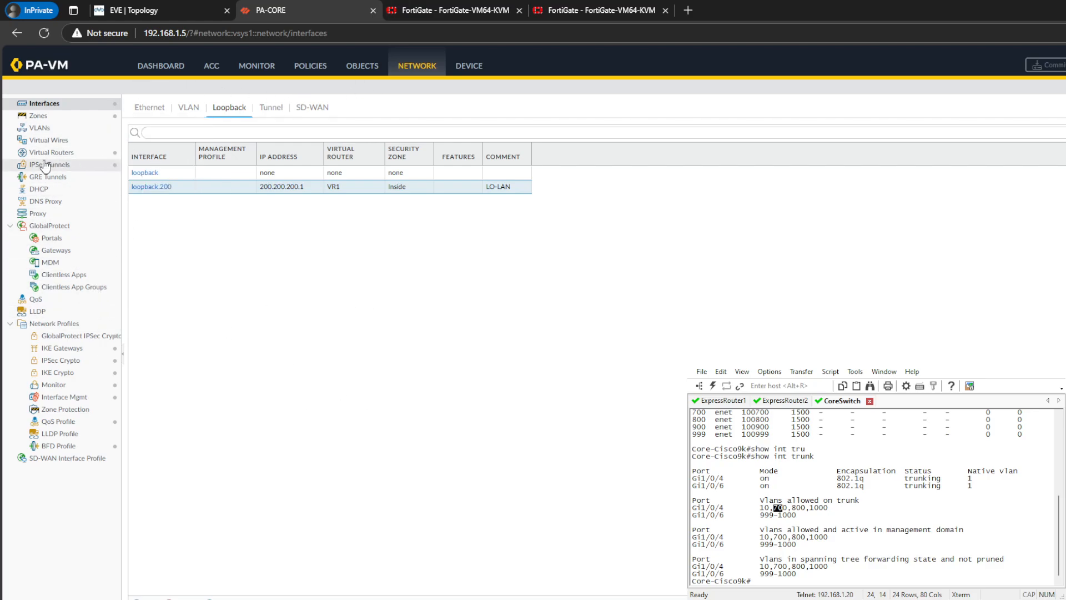
left_click(89, 153)
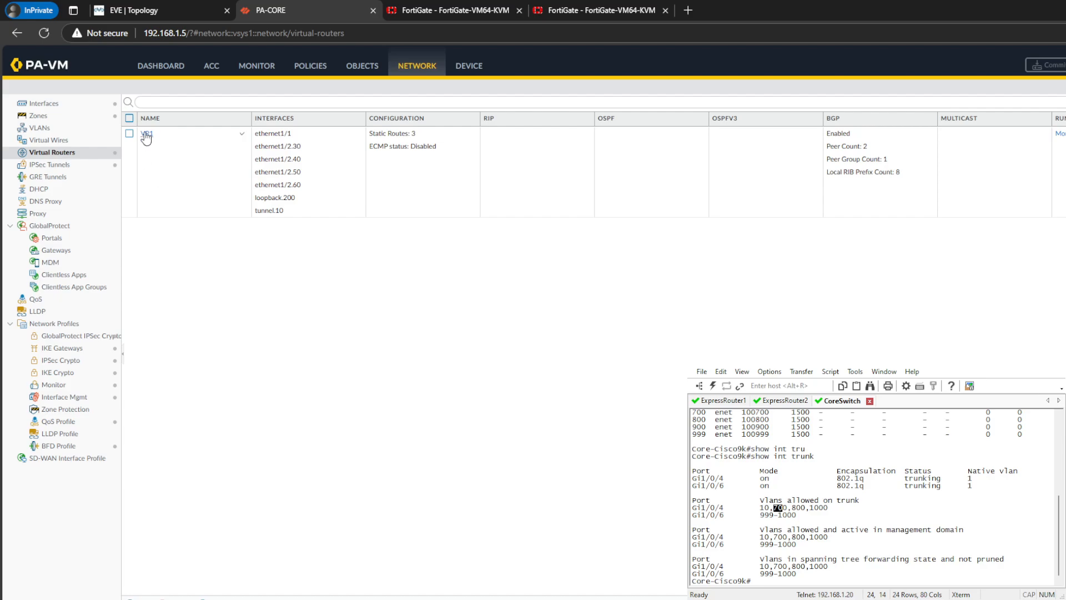
left_click(147, 134)
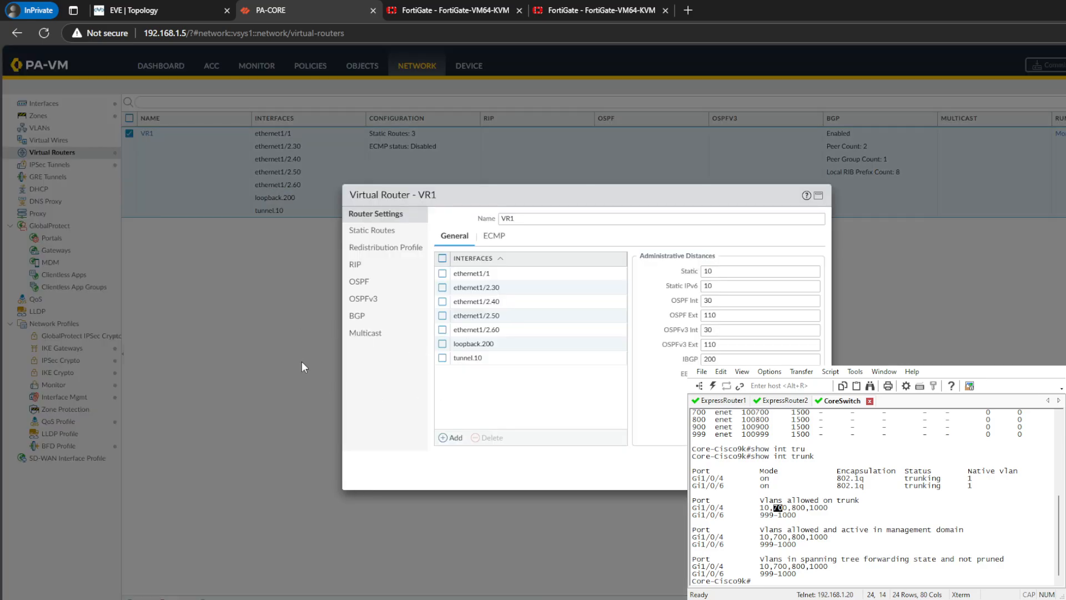
left_click(356, 315)
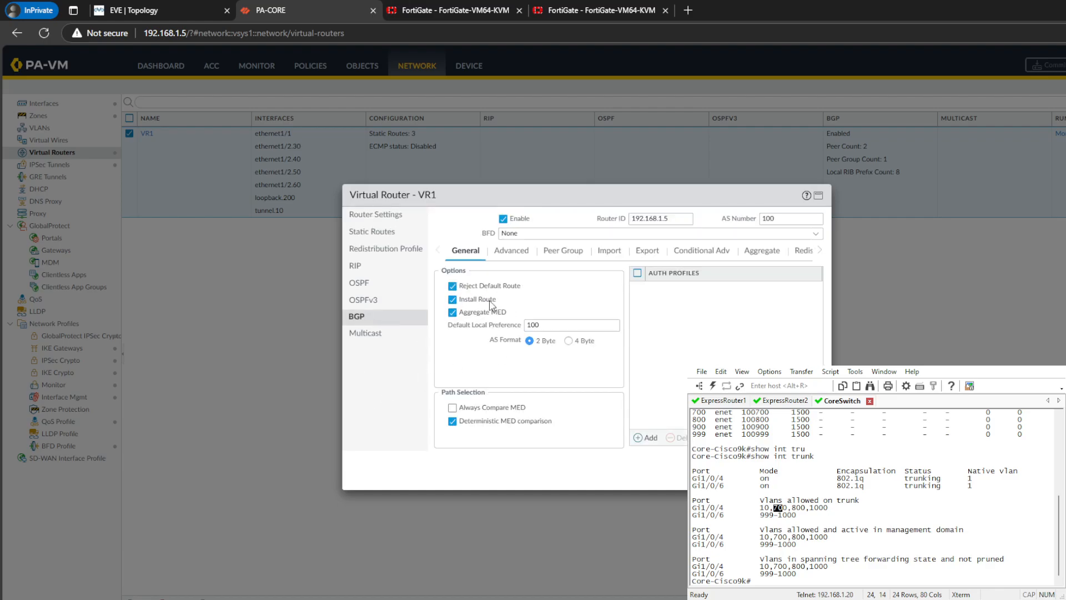
- Check the Install Route option and the available BFD choices in VR1's general BGP settings
left_click(451, 300)
left_click(469, 303)
left_click(596, 230)
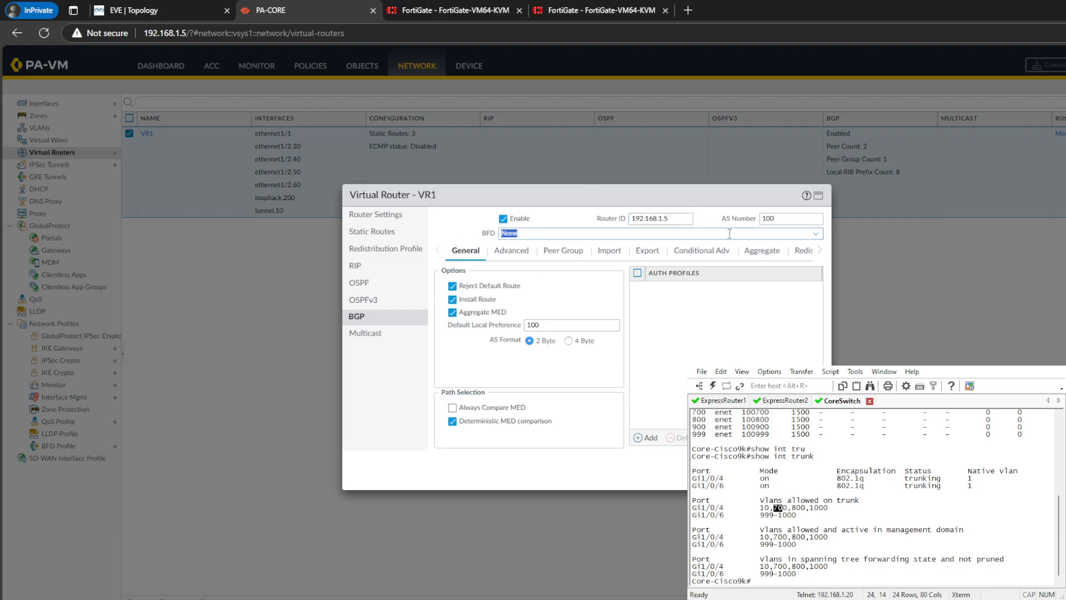
left_click(816, 234)
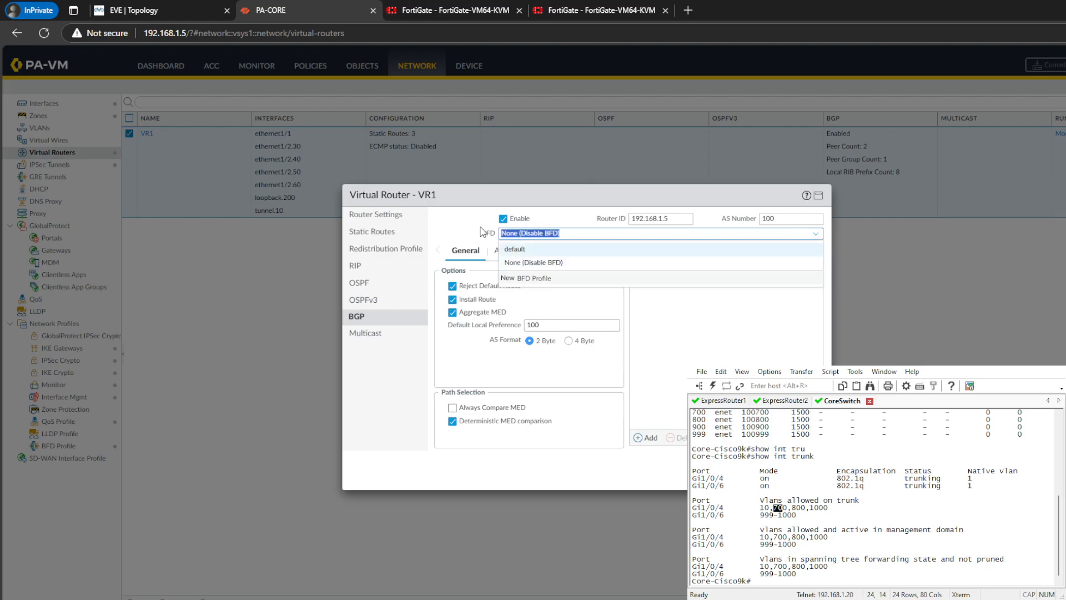
left_click(463, 233)
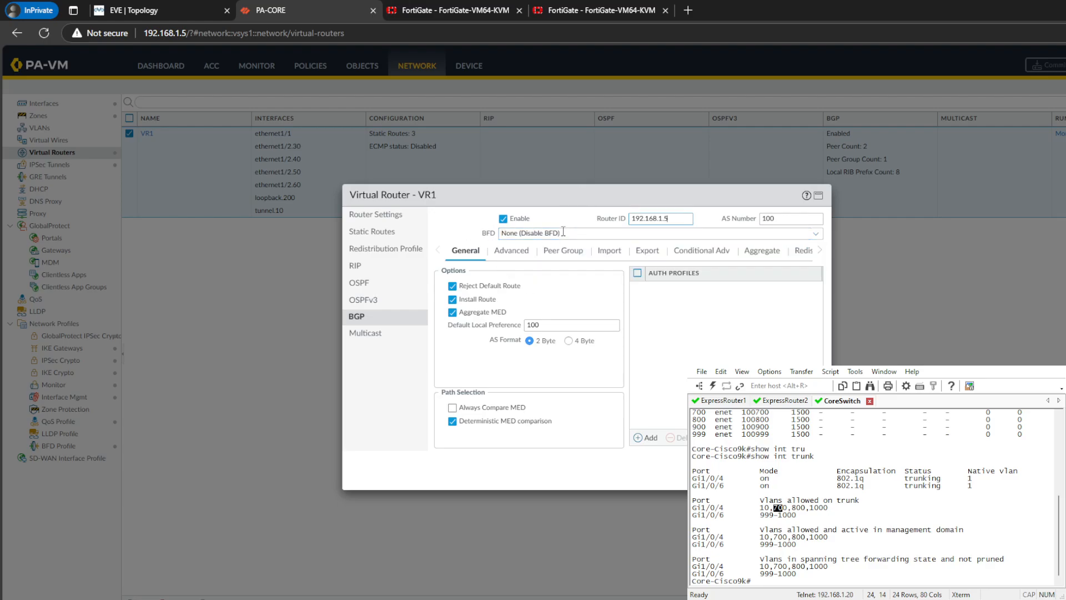
left_click(817, 235)
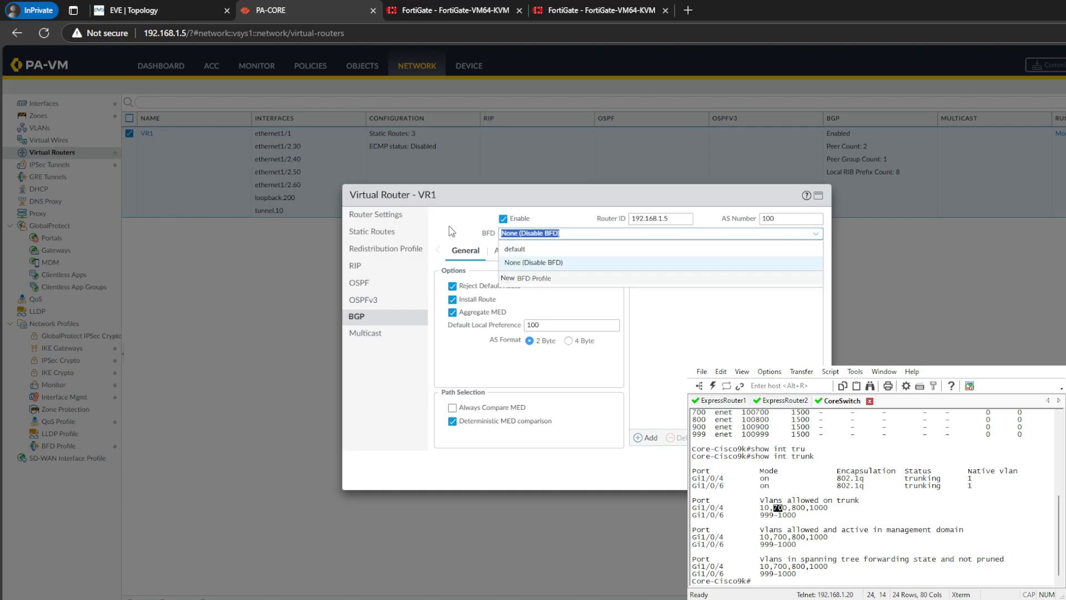
left_click(472, 236)
- Review VR1's advanced BGP options, the ExpressRoute peer group and the addressing of its ExpressRoute1 peer
left_click(509, 253)
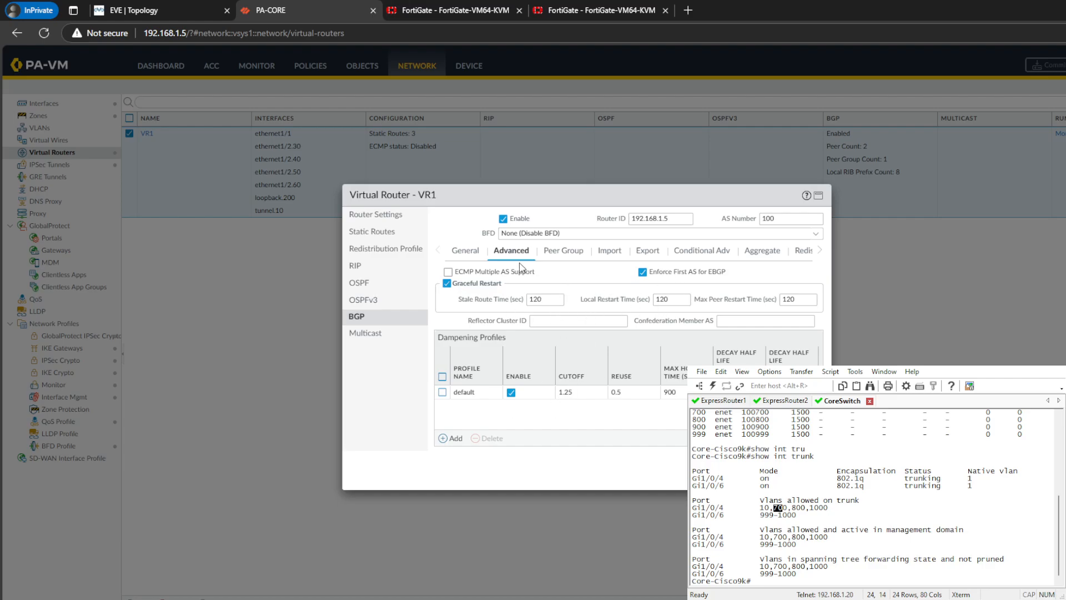
left_click(562, 253)
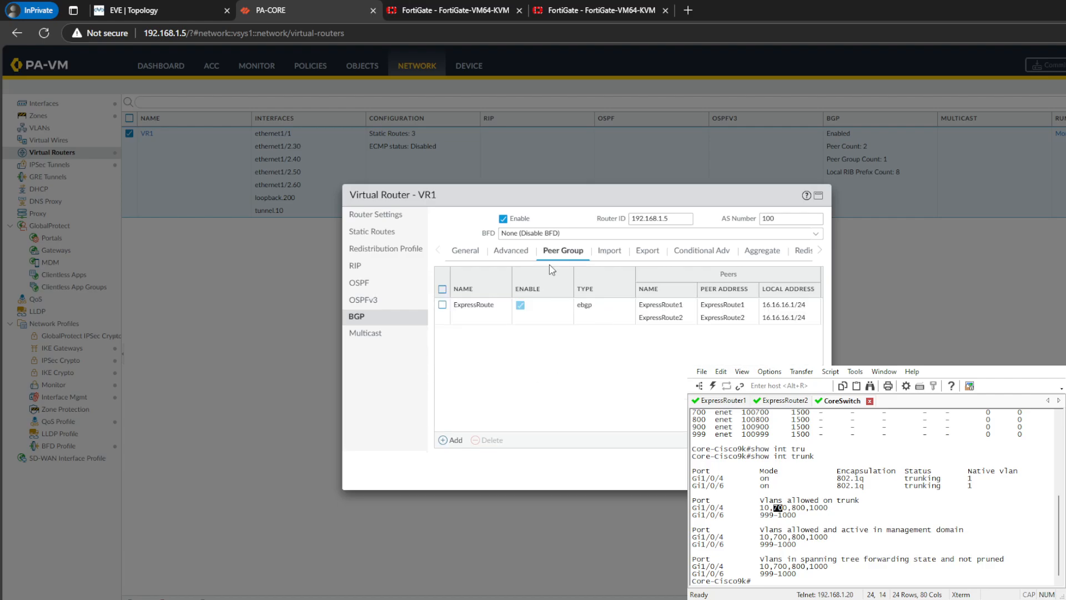
left_click(473, 304)
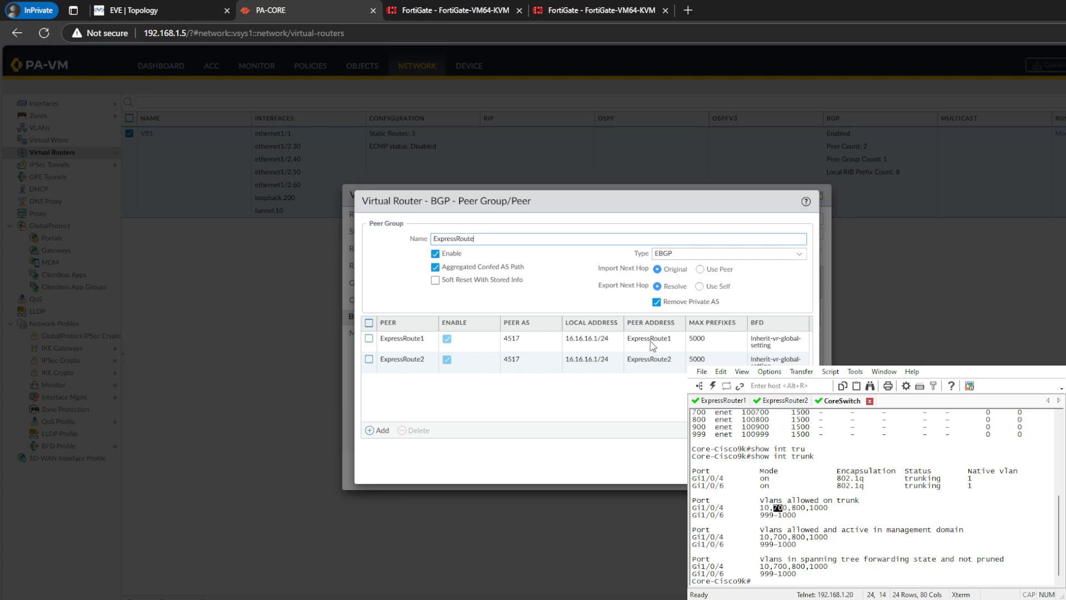
left_click(670, 341)
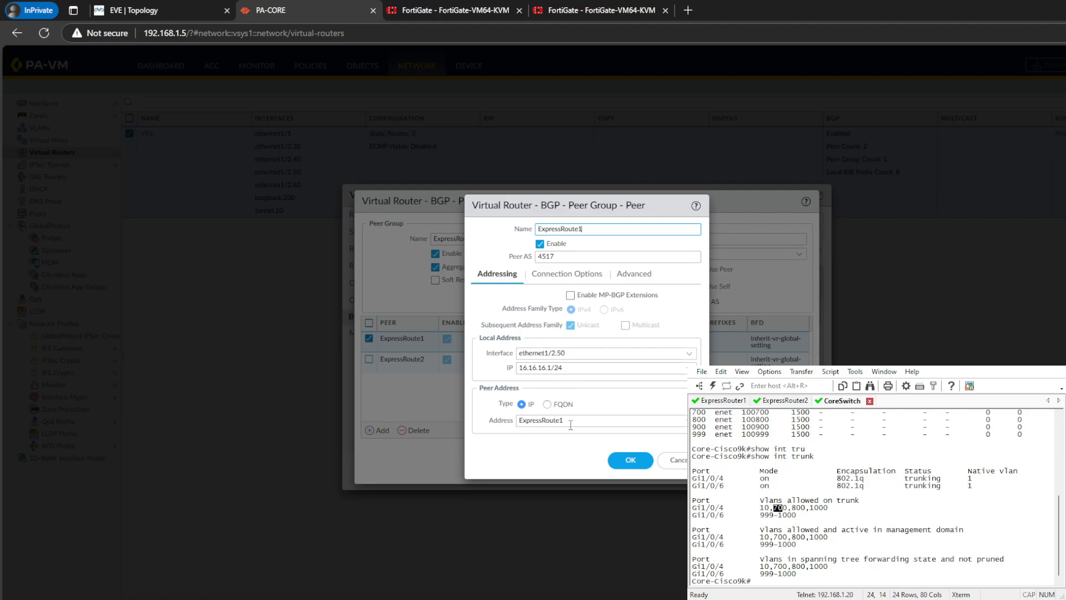
left_click(461, 10)
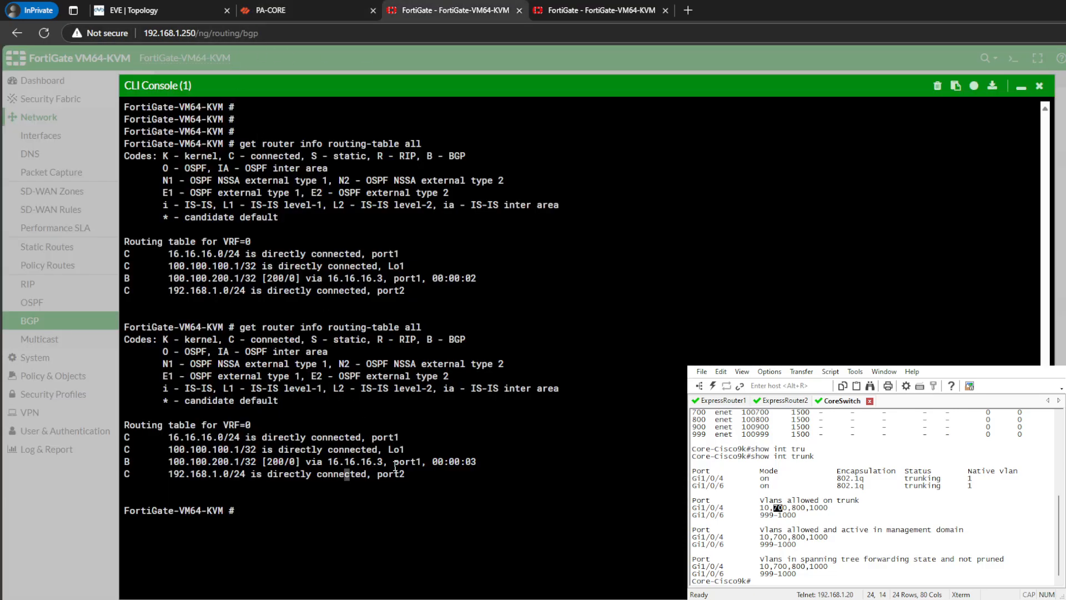
left_click(269, 10)
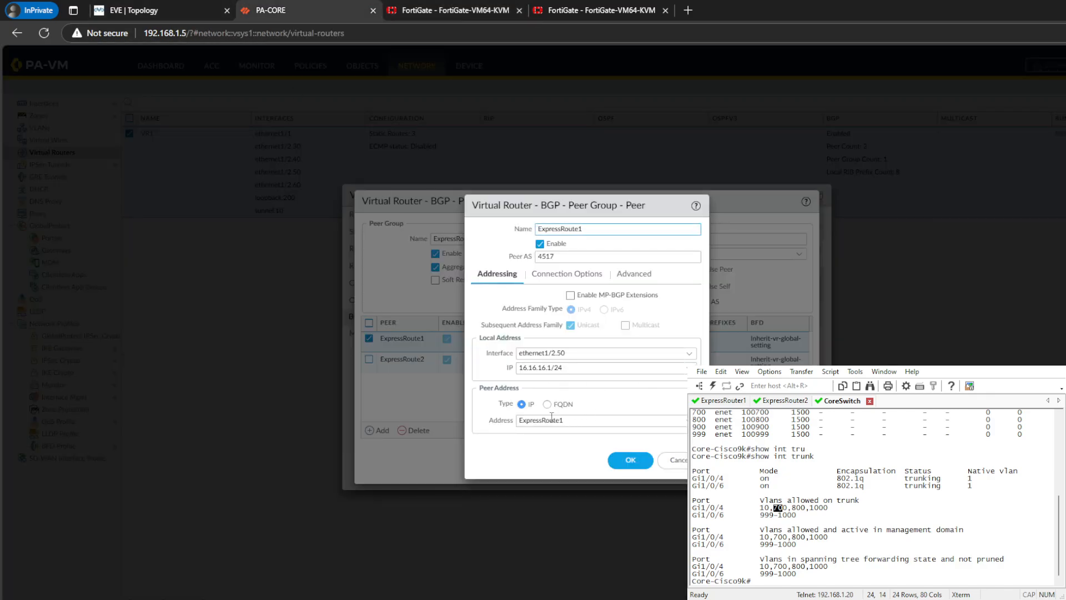
left_click(672, 460)
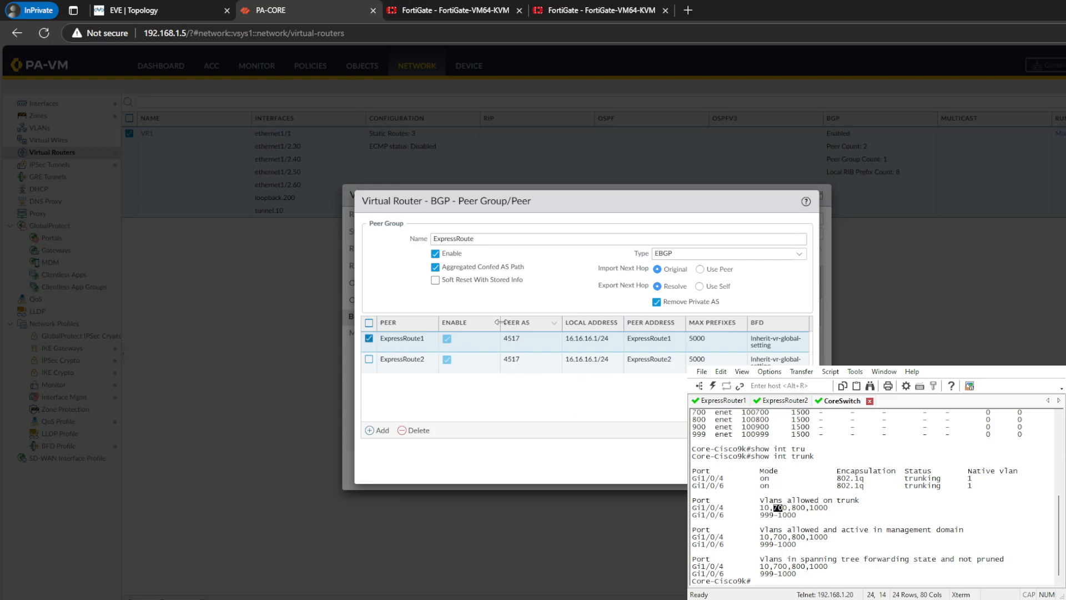
left_click(792, 469)
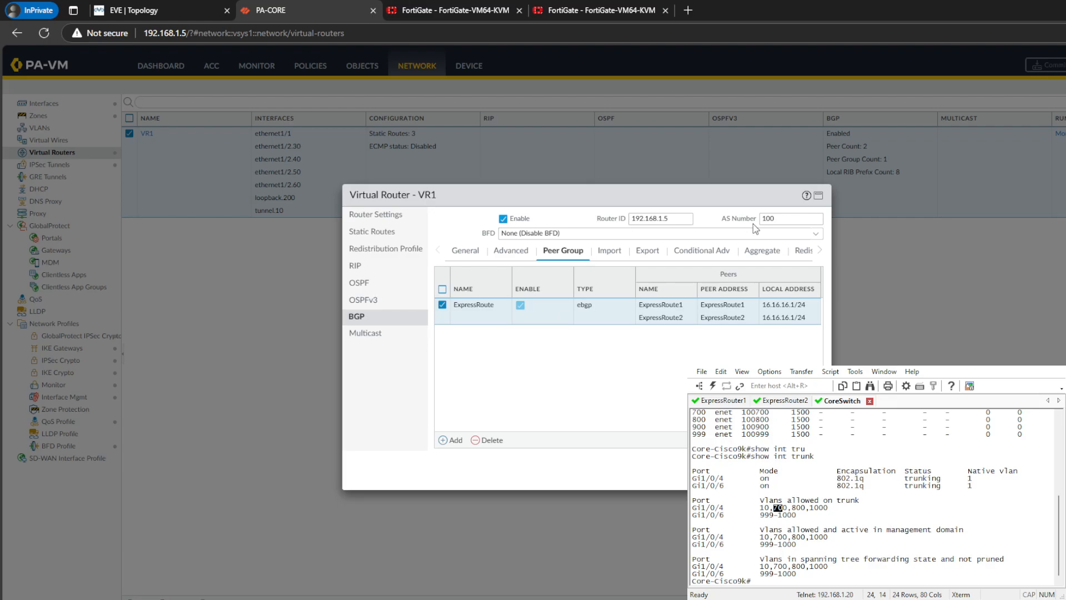
left_click(803, 250)
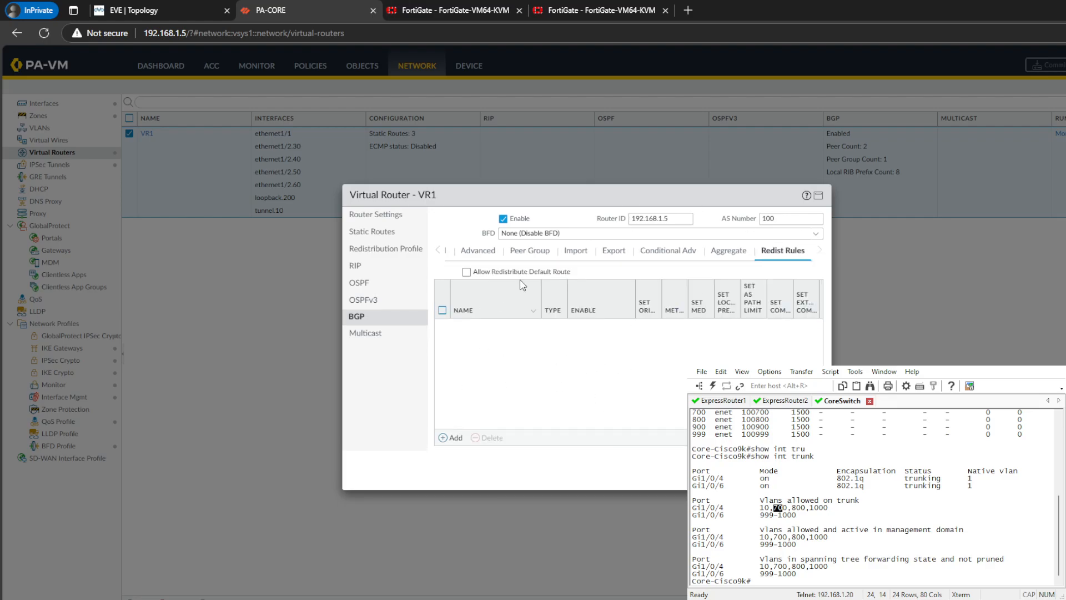
left_click(455, 438)
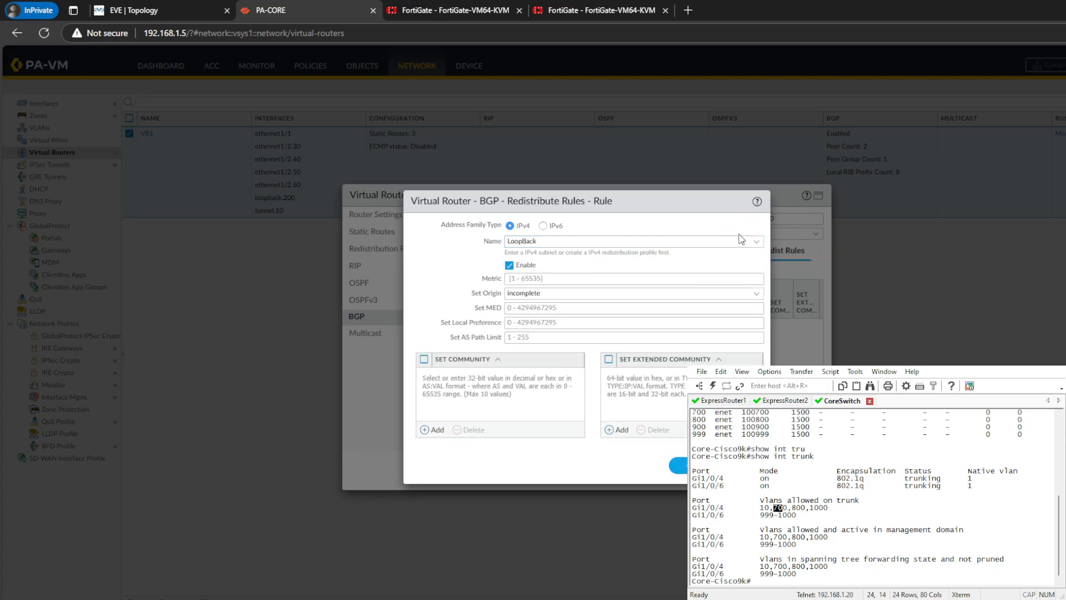
left_click(677, 465)
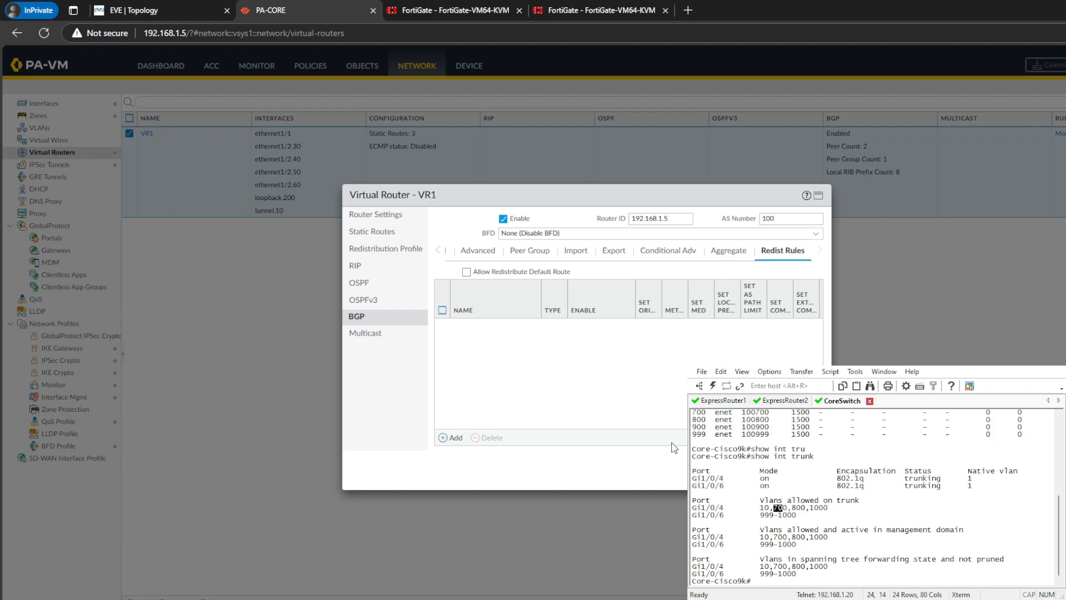
- Examine the source type and filters of VR1's IPv4 redistribution profile LoopBack
left_click(377, 232)
left_click(388, 248)
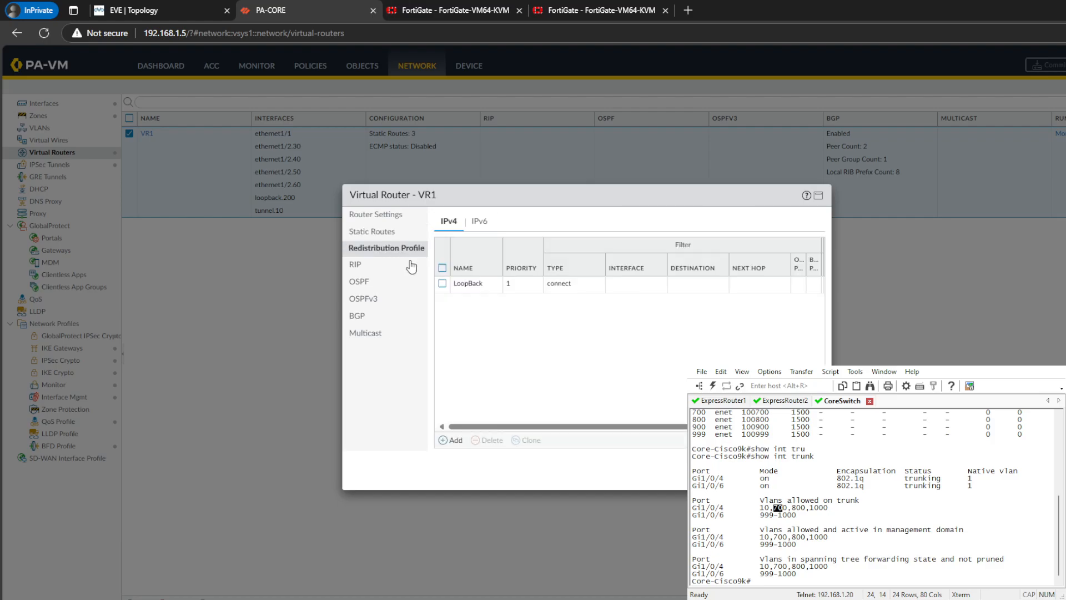
left_click(471, 285)
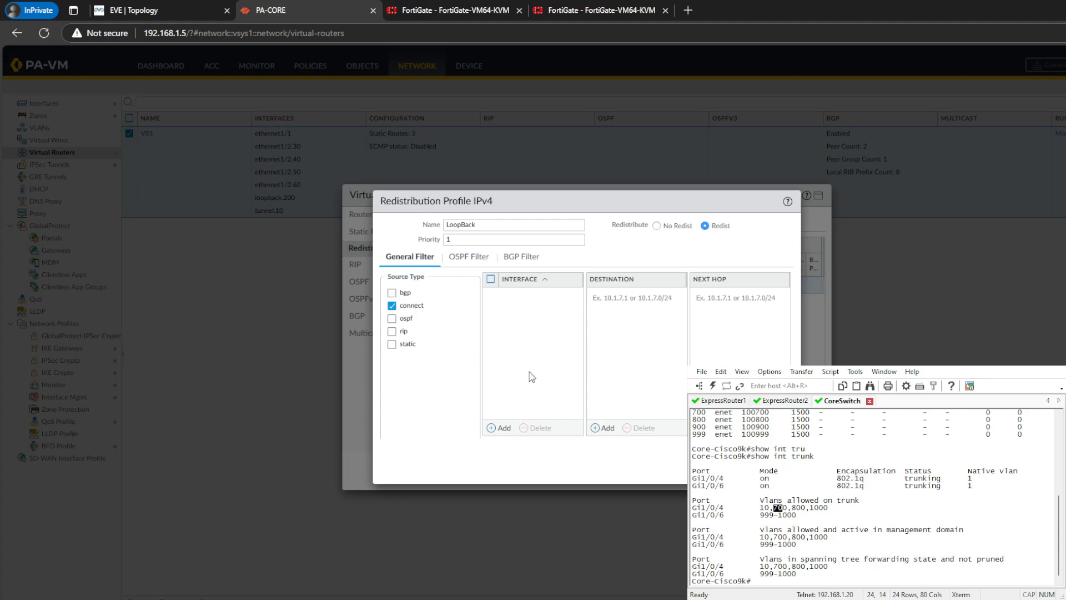
left_click(770, 466)
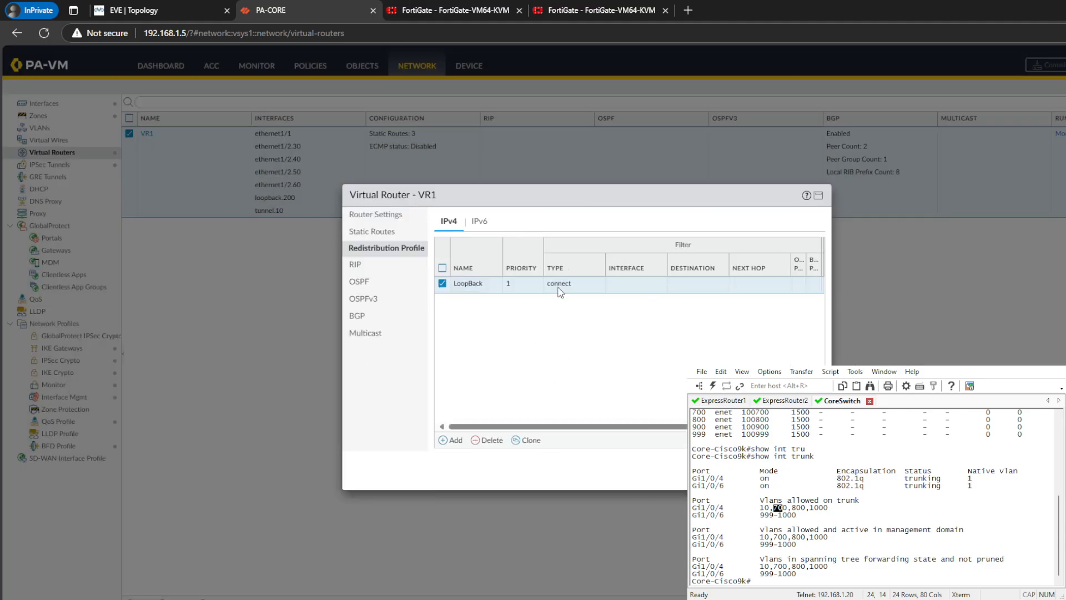
- Add an enabled IPv4 BGP redistribution rule to VR1 using the LoopBack profile, with origin set to igp
left_click(373, 318)
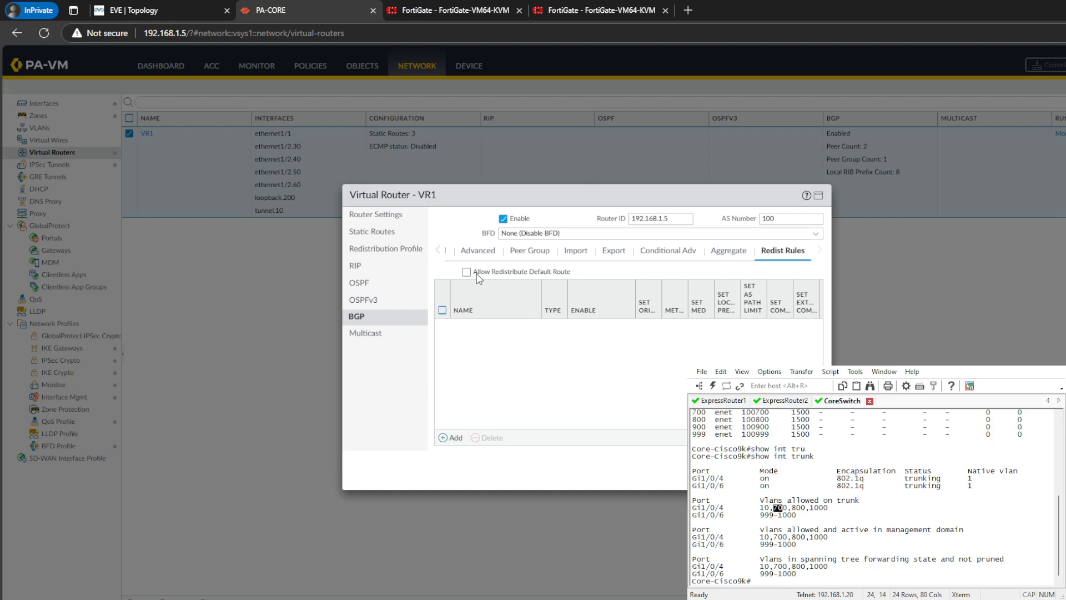
left_click(445, 438)
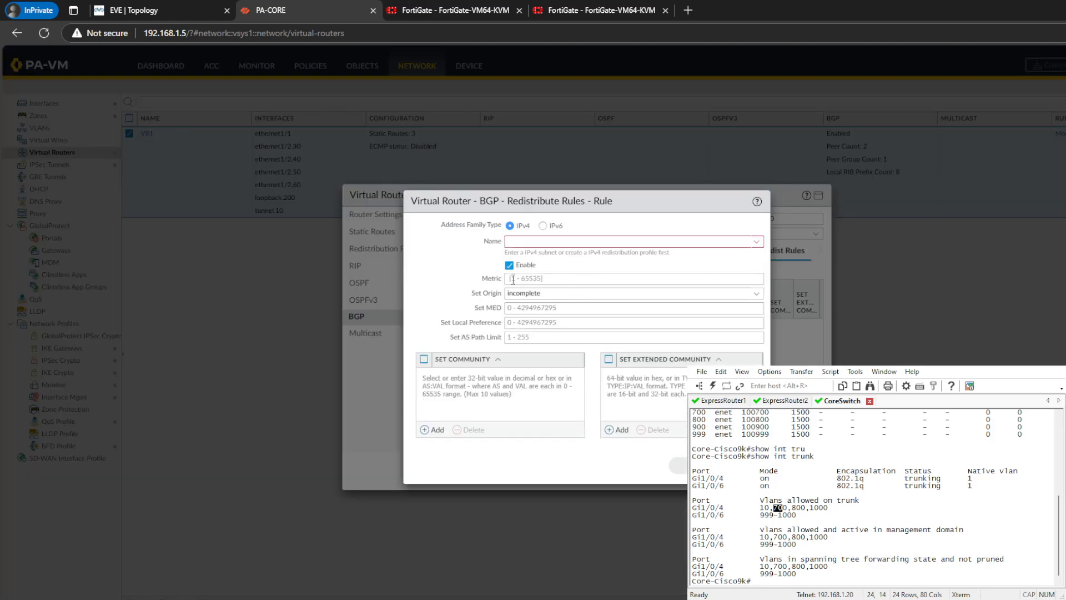
left_click(756, 241)
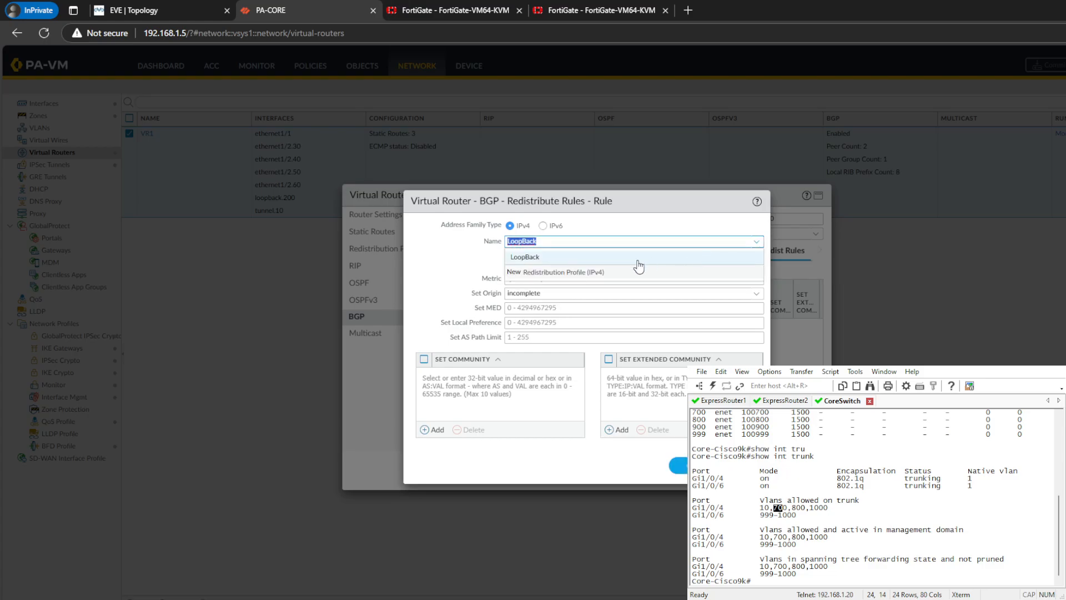
left_click(546, 261)
left_click(450, 267)
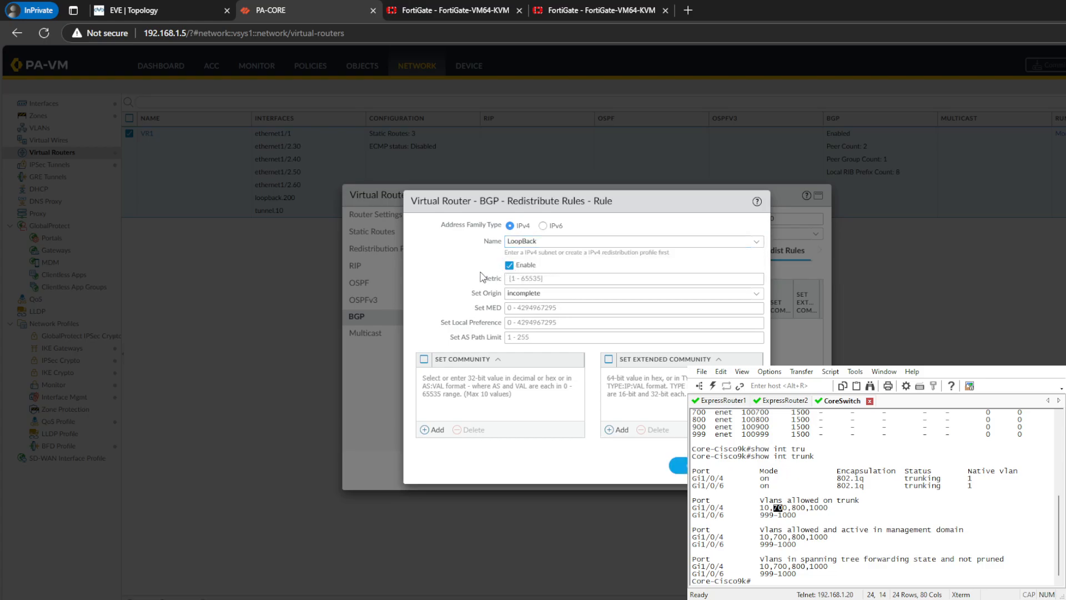
left_click(535, 279)
left_click(756, 294)
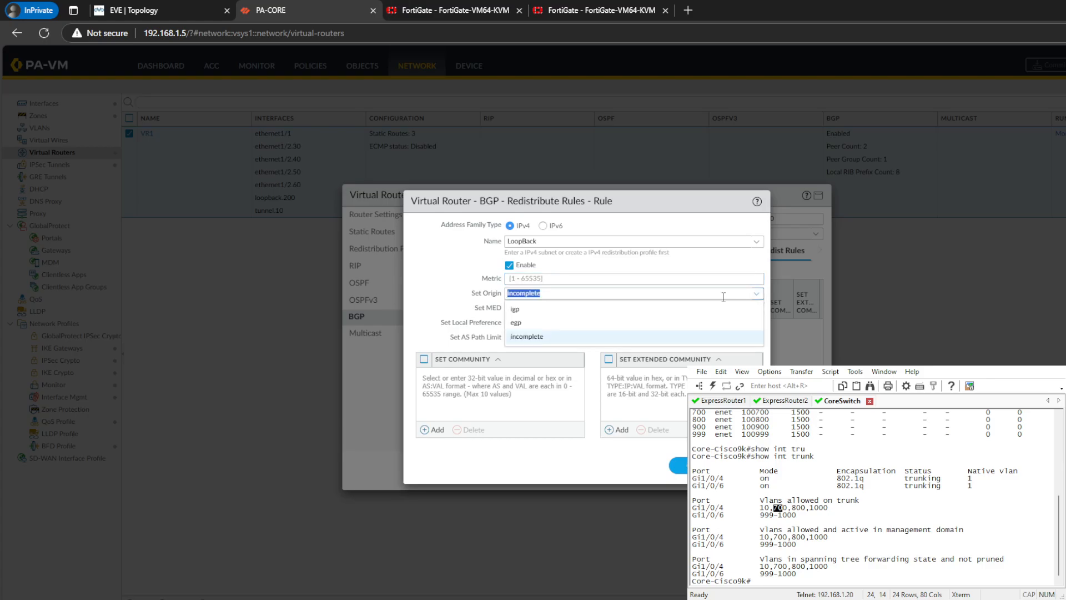
left_click(610, 314)
left_click(504, 397)
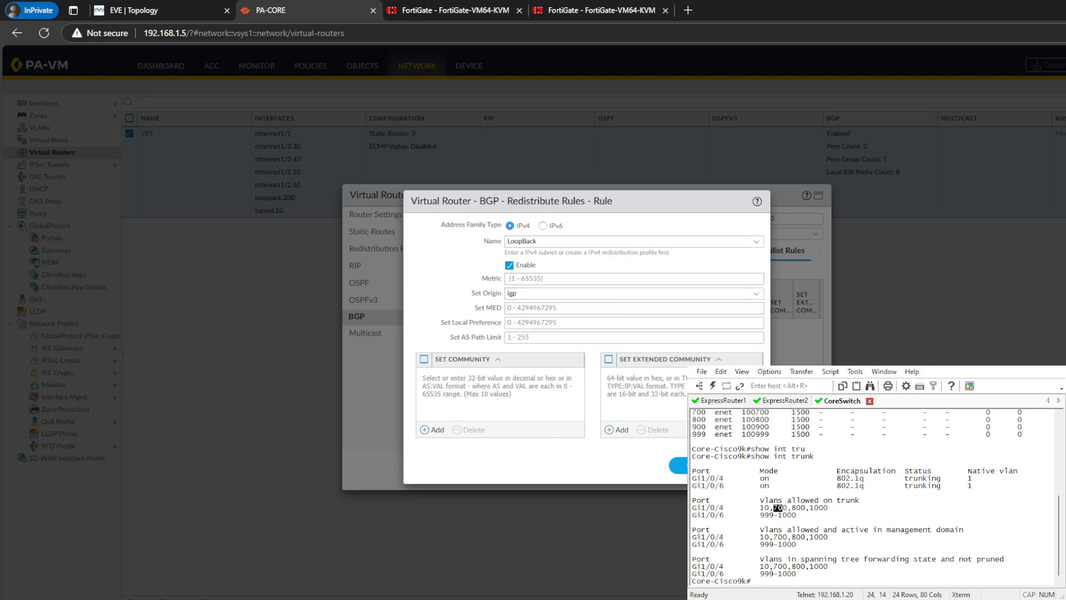
left_click(678, 465)
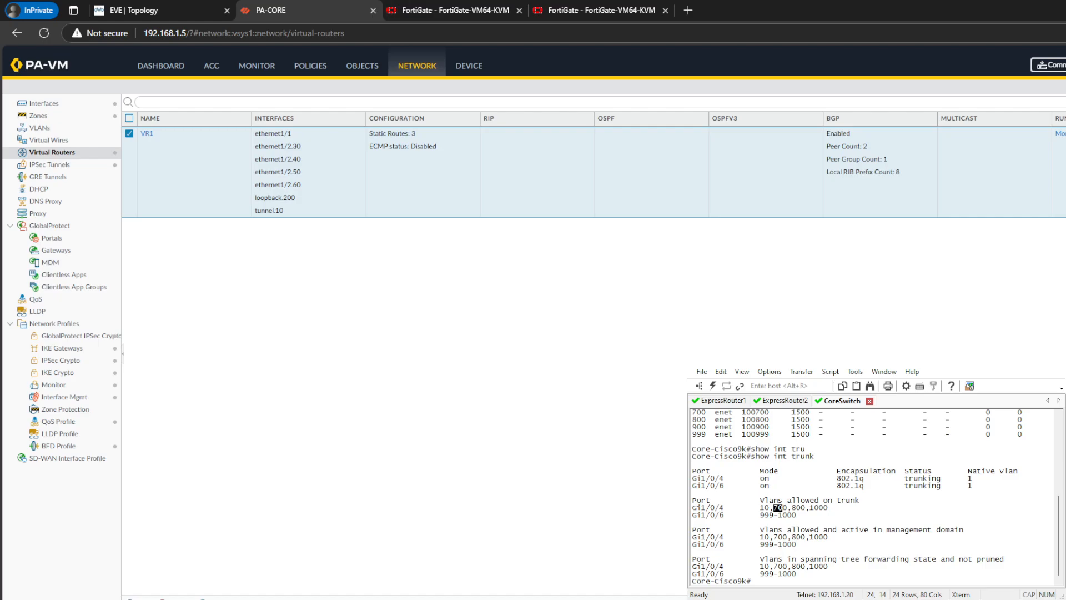
- Commit all changes on PA-CORE
left_click(1046, 65)
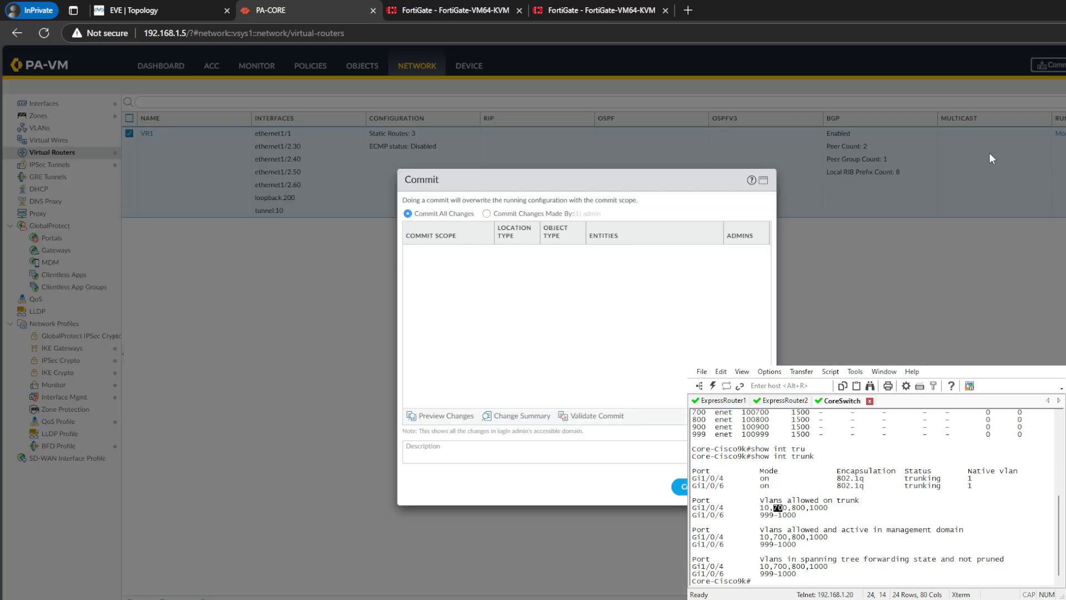
left_click(682, 486)
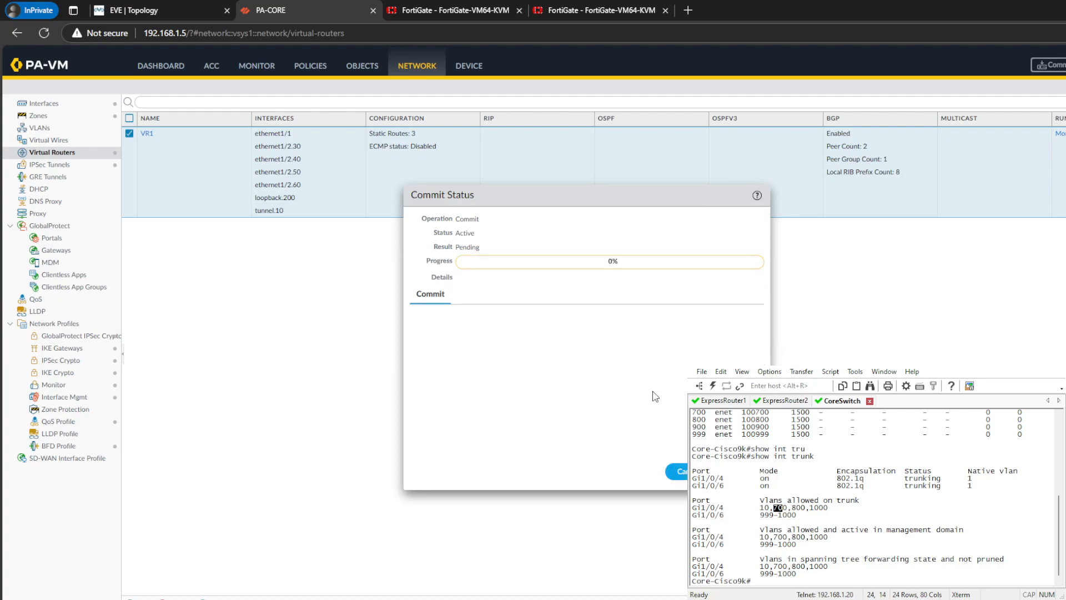
- Switch to the FortiGate at 192.168.1.250, close its CLI console and start a new firewall policy
left_click(435, 8)
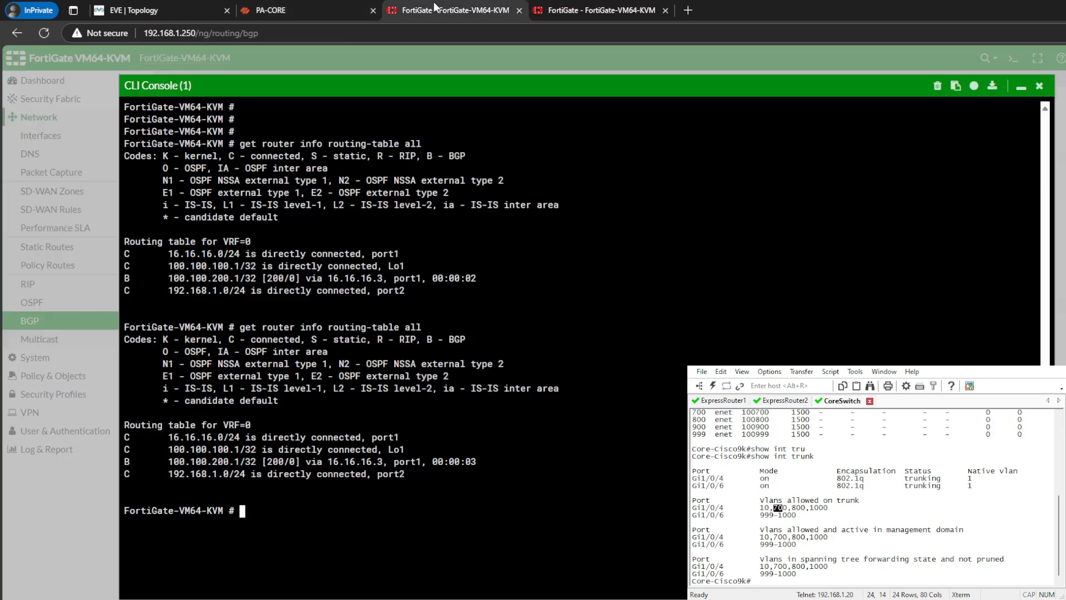
left_click(1039, 85)
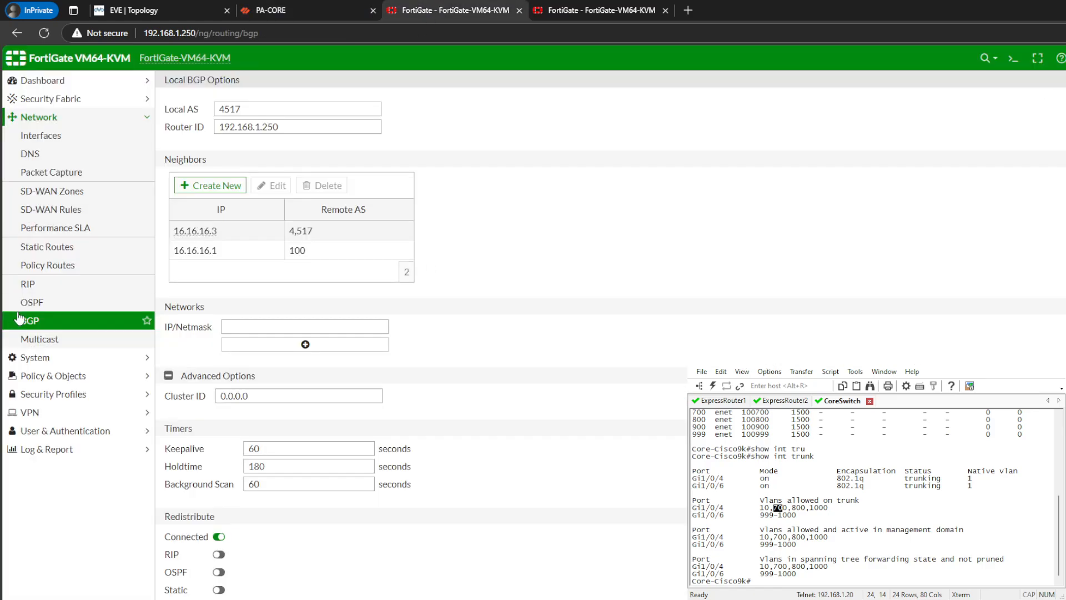
left_click(56, 375)
left_click(128, 172)
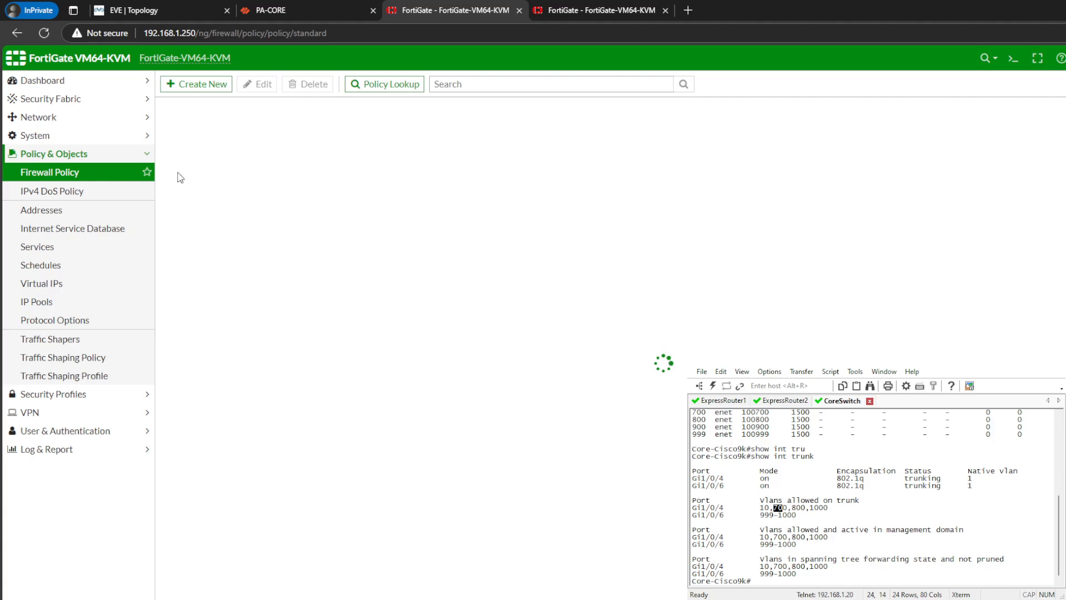
left_click(186, 88)
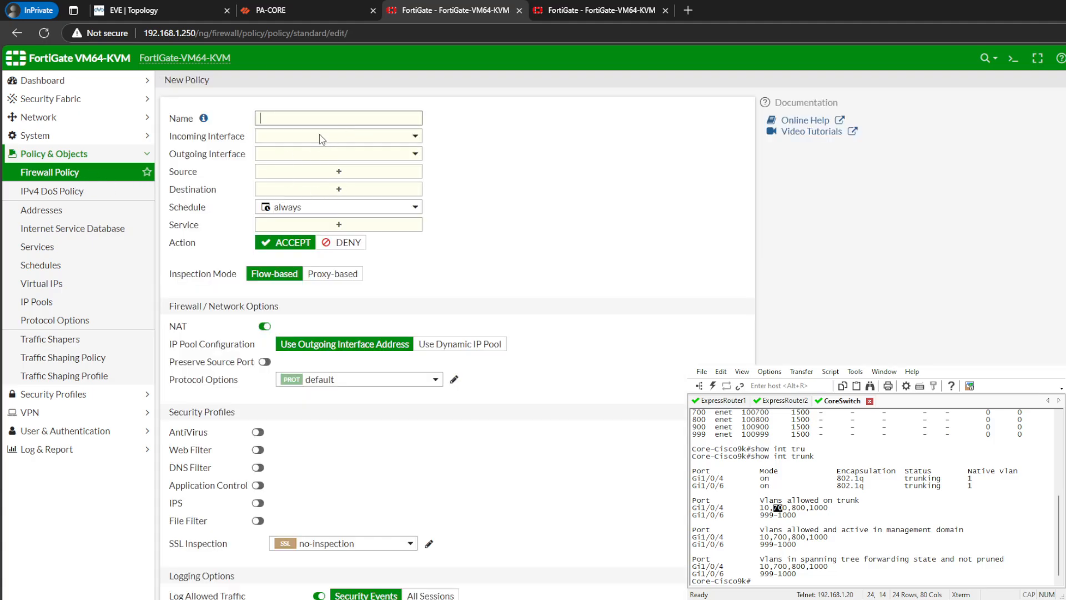
left_click(397, 115)
type("A")
key("BackSpace")
type("A")
key("BackSpace")
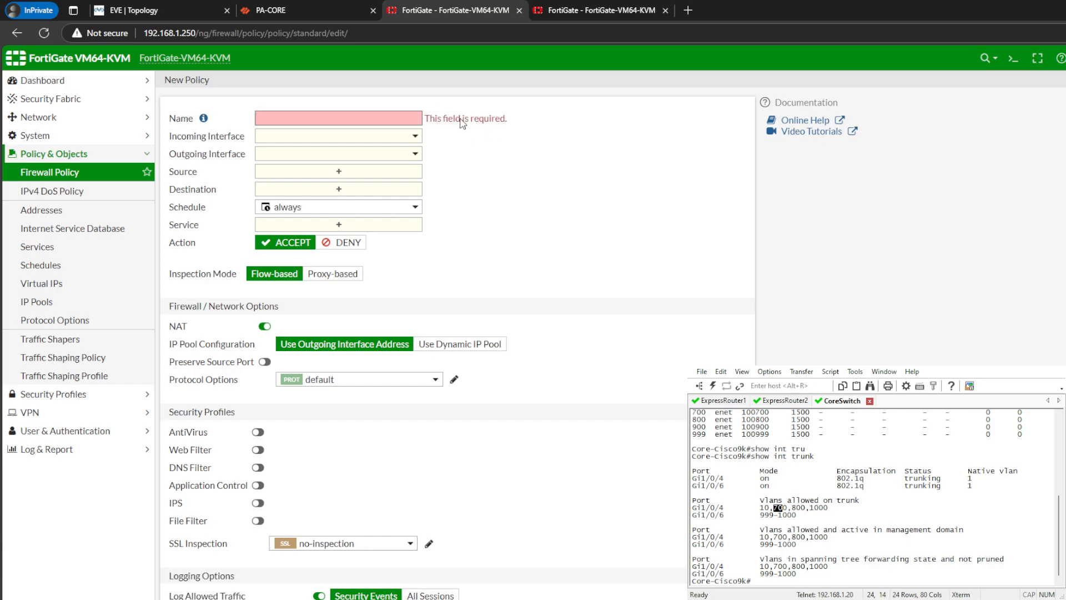
type("A")
key("BackSpace")
type("Ping")
key("Tab")
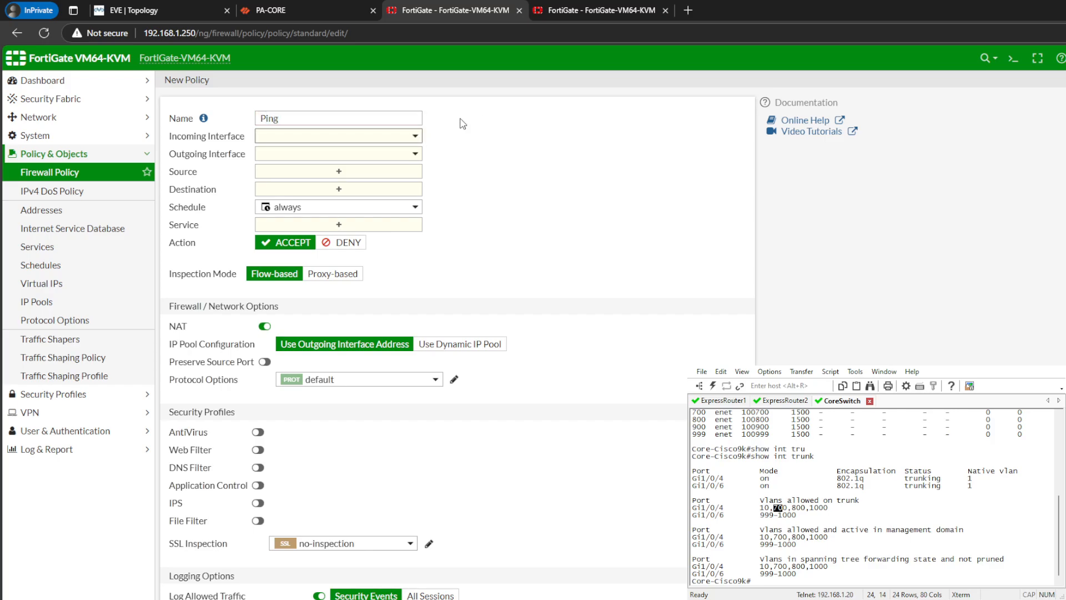
key("shift+Tab")
key("BackSpace")
type("Ipconfig/al")
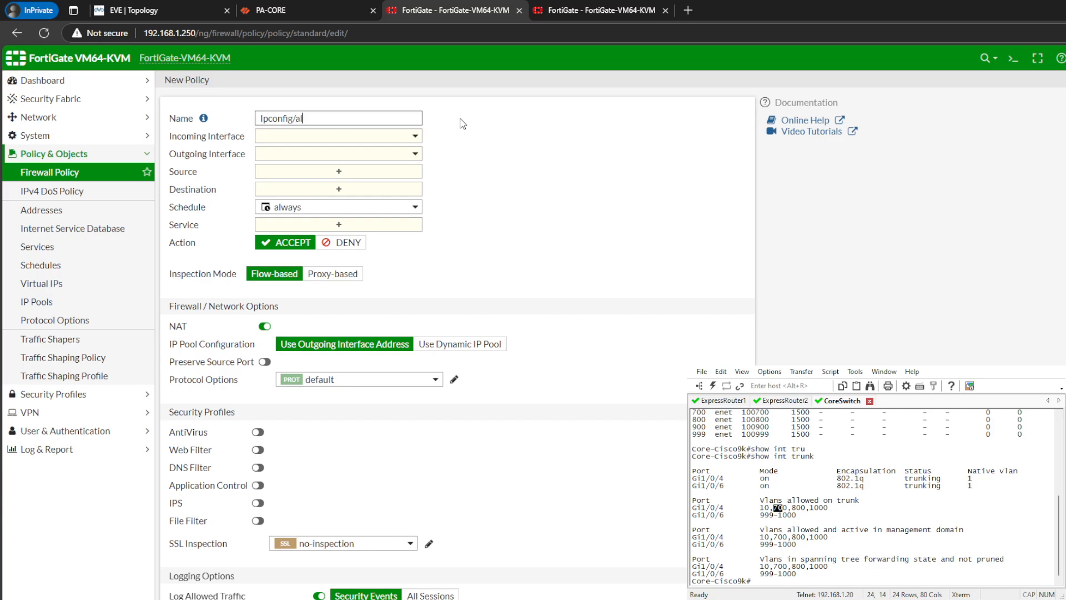
key("ctrl+a")
key("BackSpace")
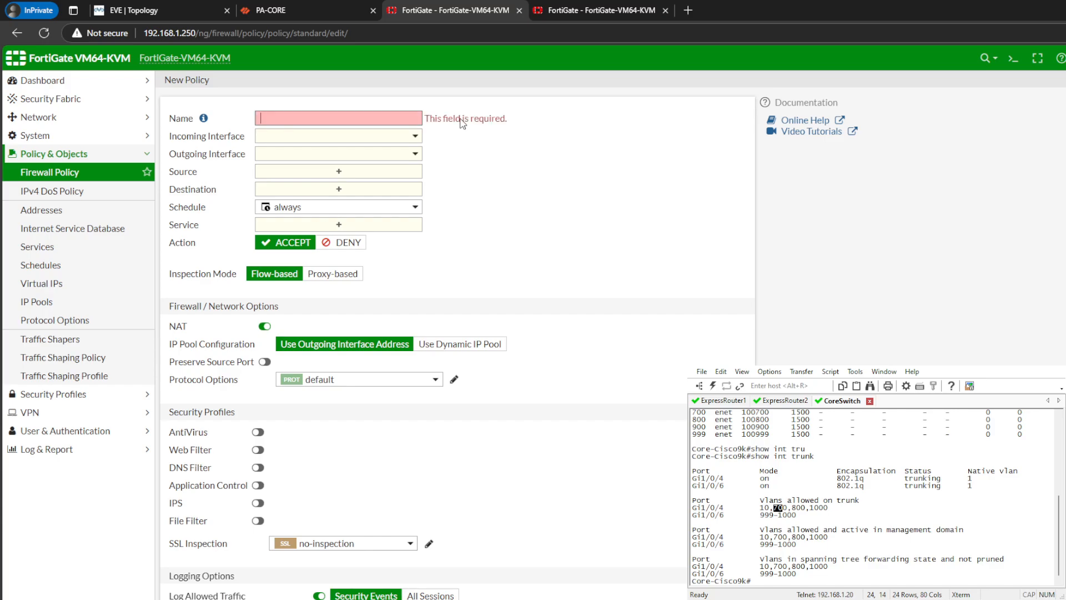
- Name the policy ExpressRoute, with Lo1 as incoming interface and Expressroute1 (port1) as outgoing interface
type("ExpressRoute")
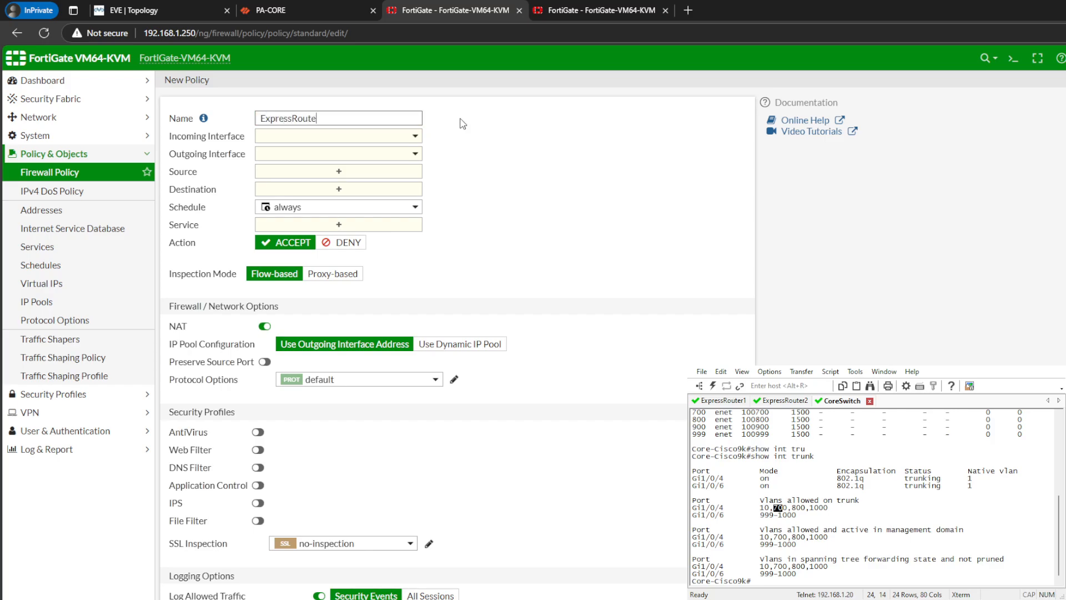
left_click(358, 136)
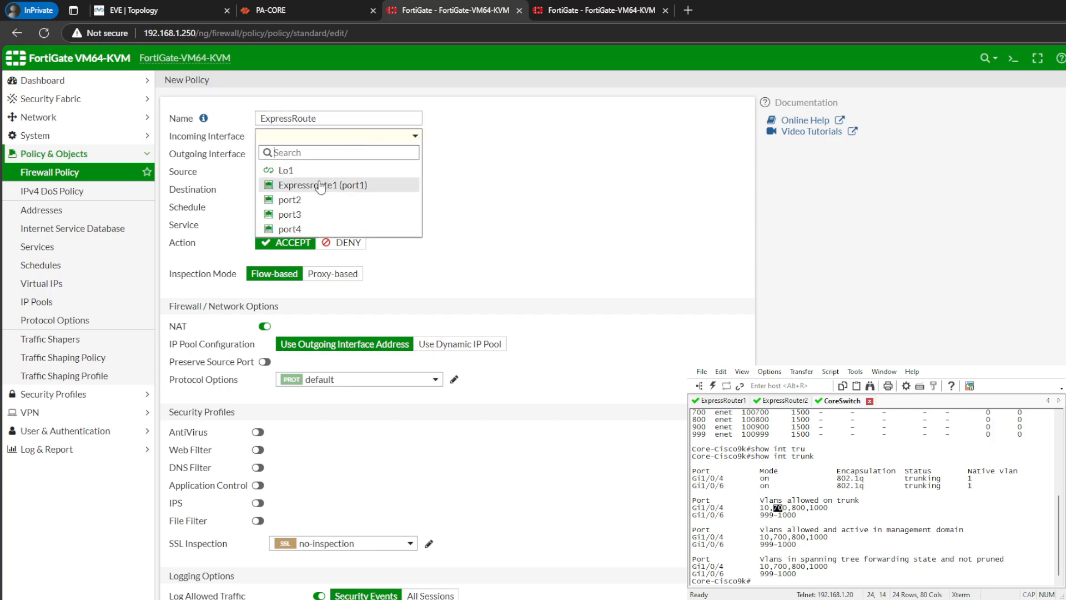
left_click(369, 170)
left_click(372, 154)
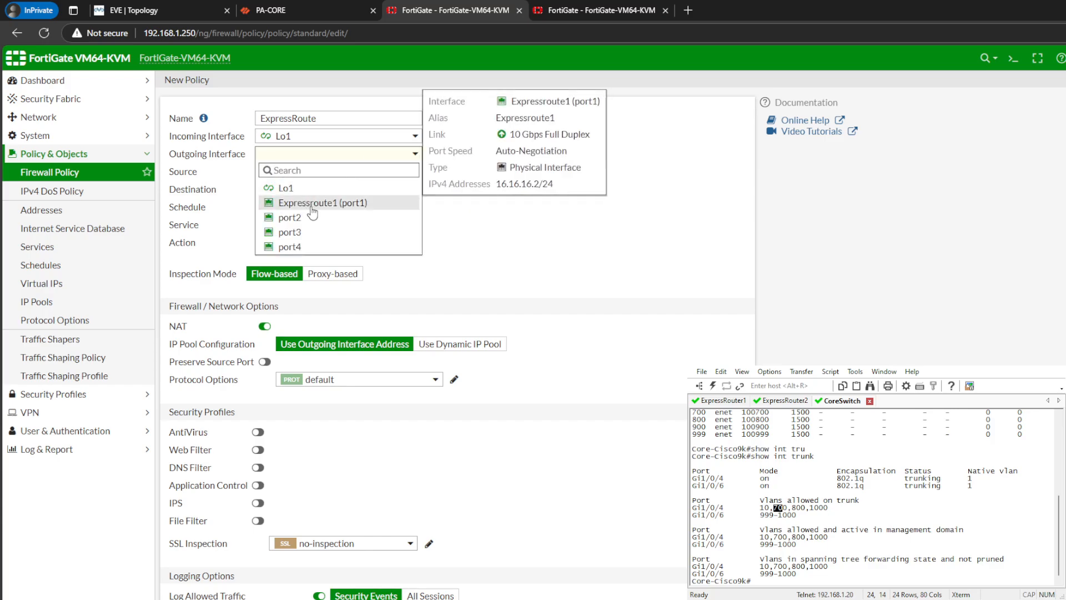
left_click(313, 203)
- Set the ExpressRoute policy's source and destination to all and its service to ALL
left_click(375, 172)
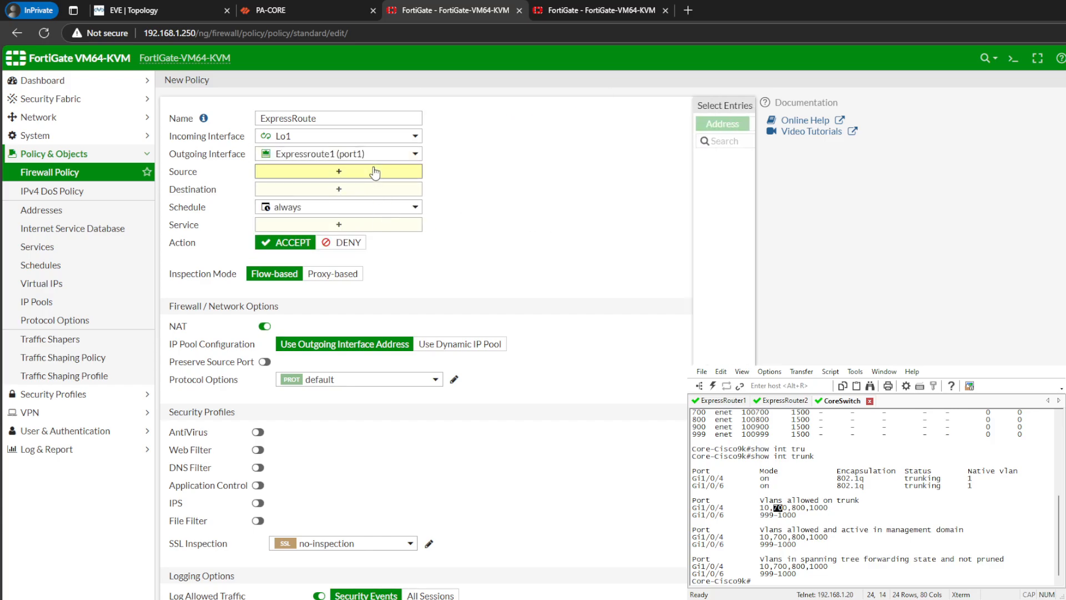
left_click(610, 176)
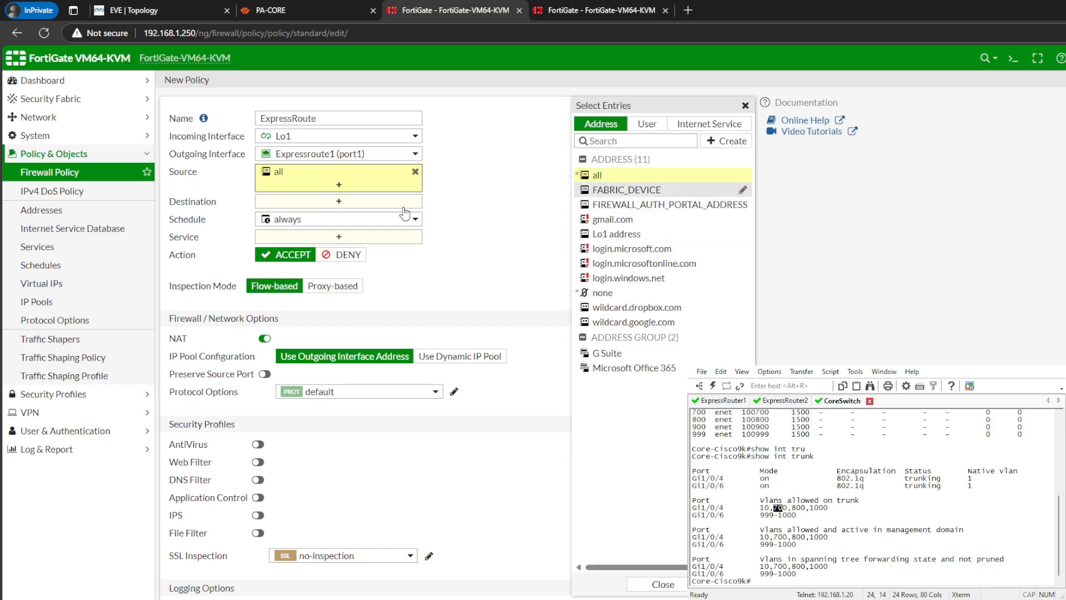
left_click(597, 176)
left_click(339, 249)
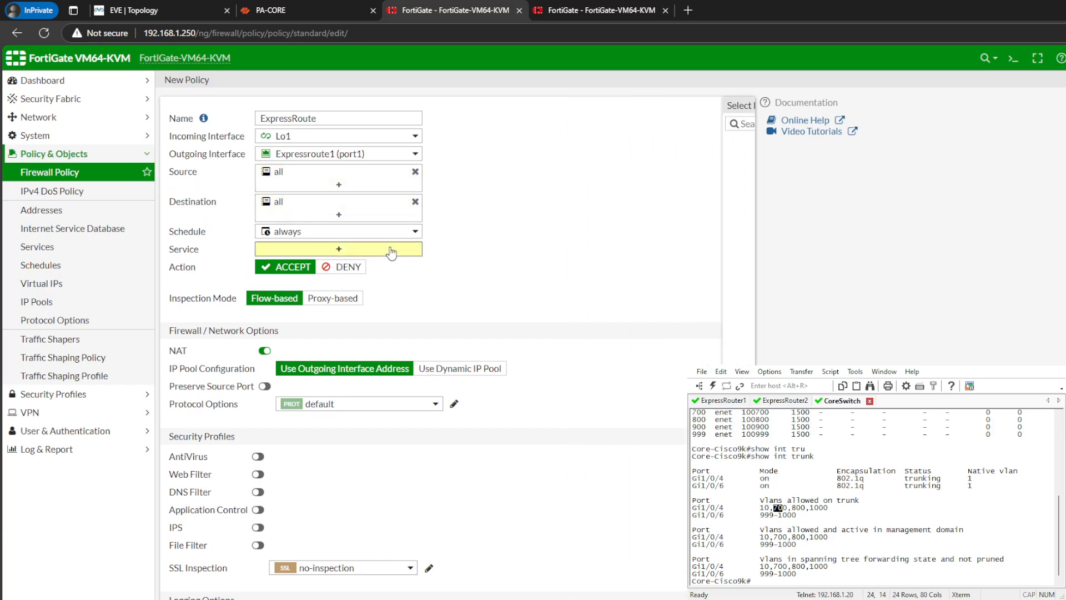
left_click(601, 171)
left_click(502, 227)
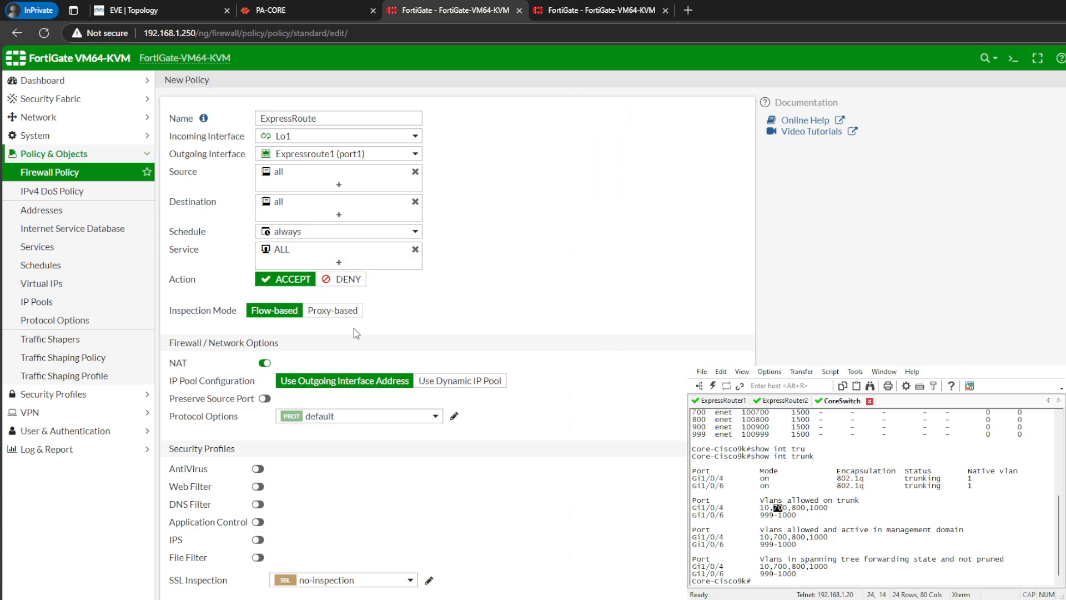
- Check the EVE topology, disable NAT on the ExpressRoute policy and set allowed traffic logging to All Sessions
left_click(178, 9)
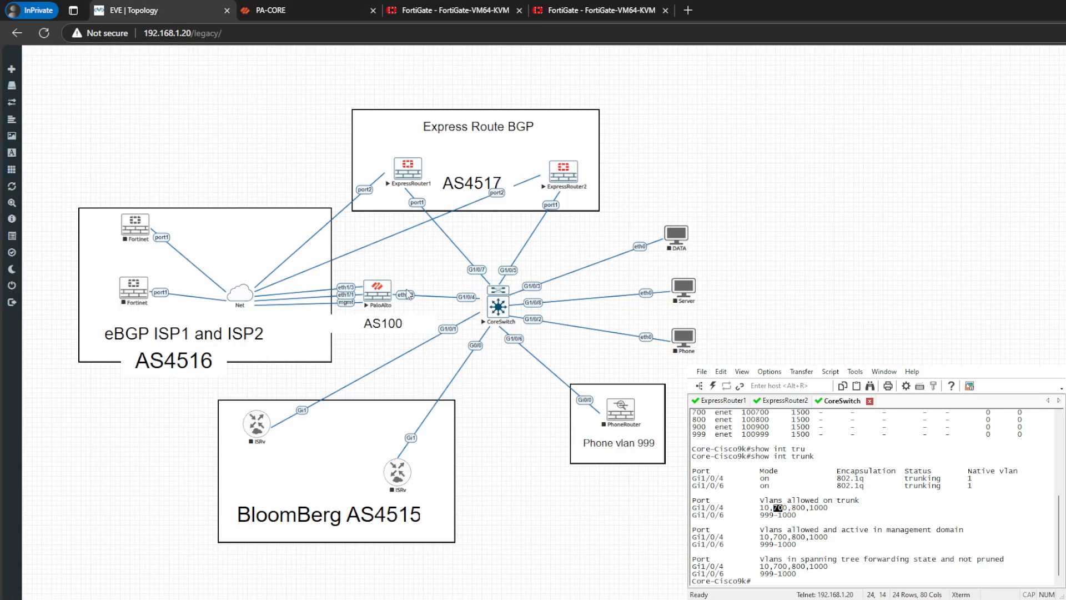
left_click(471, 6)
left_click(264, 363)
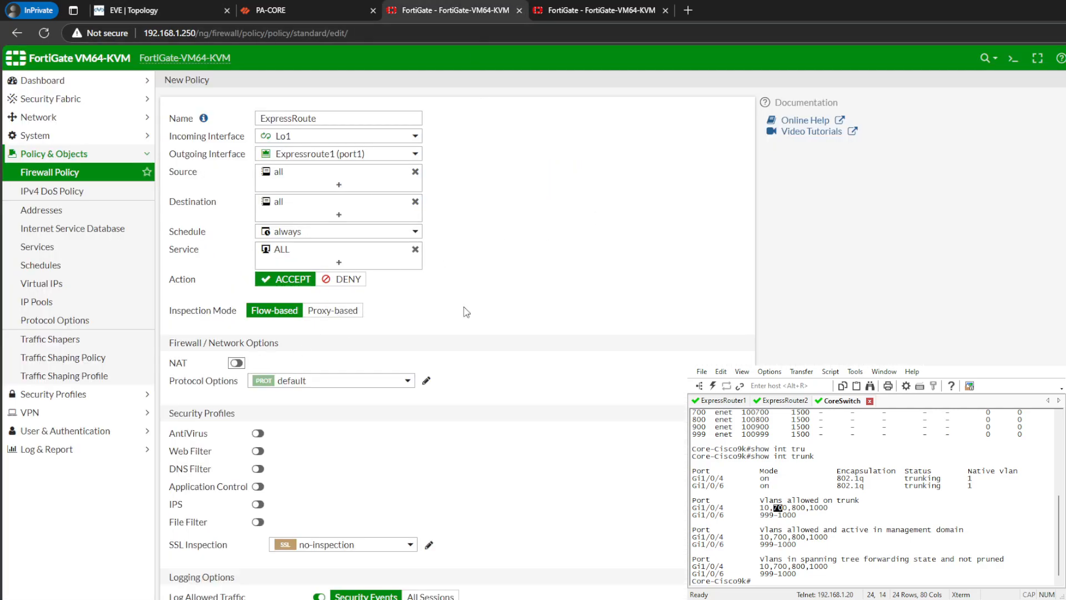
scroll(555, 389, "down", 3)
left_click(430, 472)
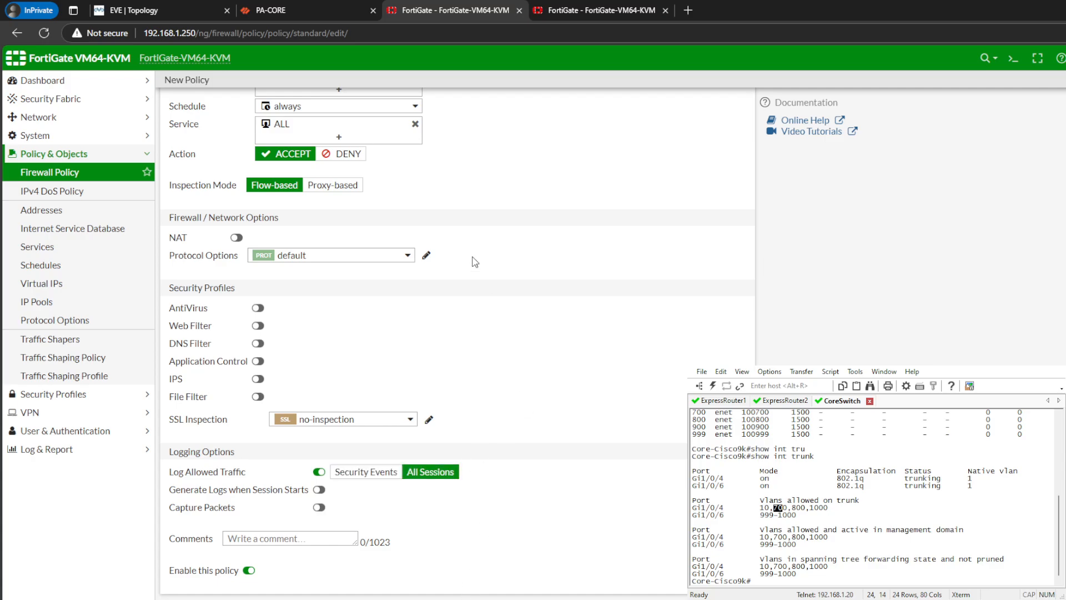
- Check PA-CORE's commit status and the EVE topology, and save the ExpressRoute policy on the first FortiGate
left_click(283, 10)
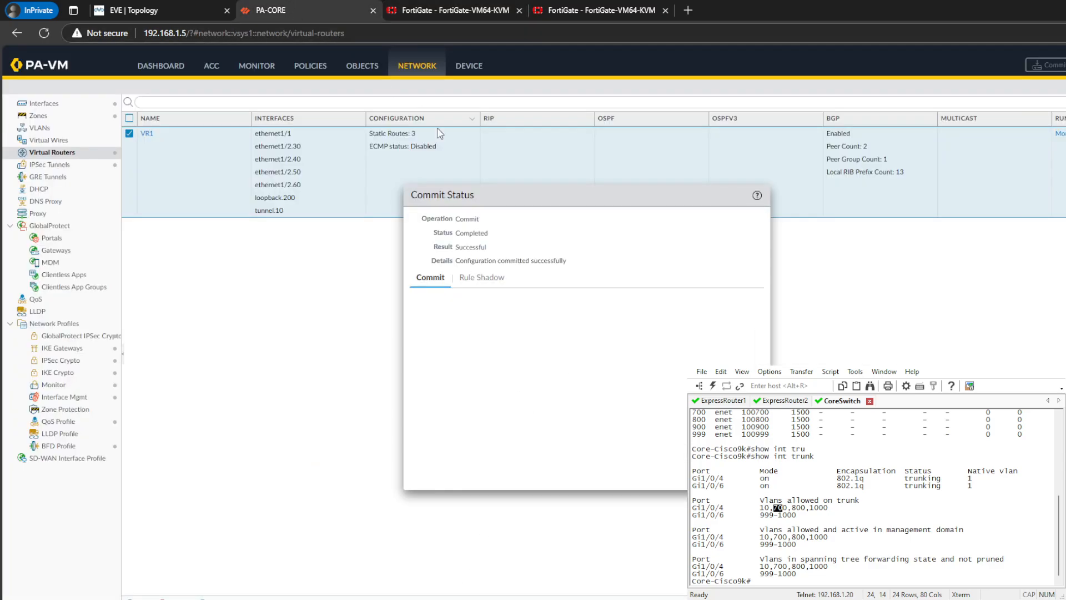
left_click(183, 9)
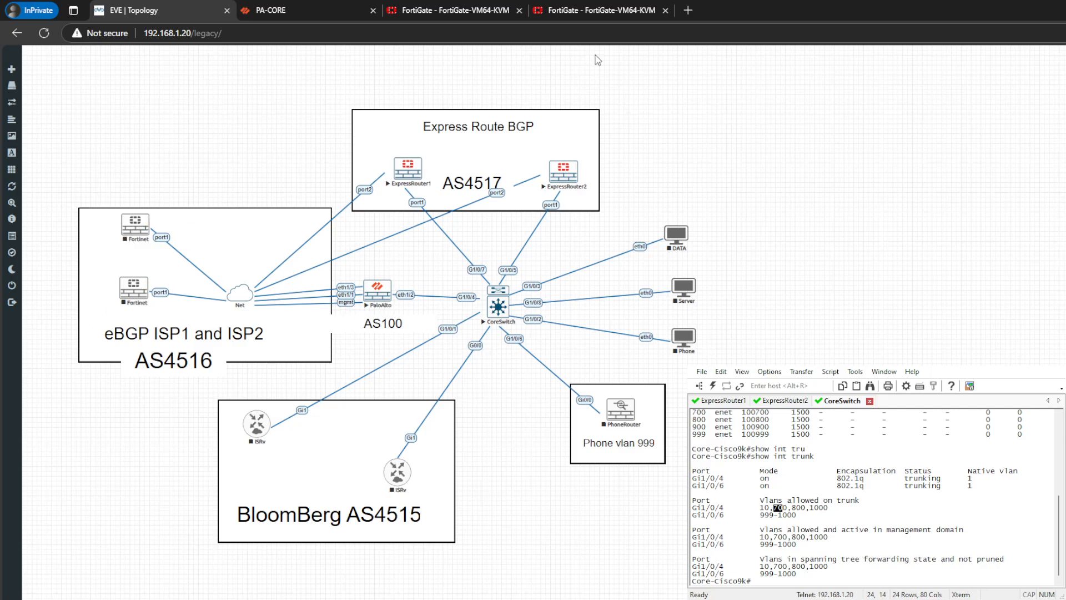
left_click(452, 10)
scroll(590, 315, "up", 3)
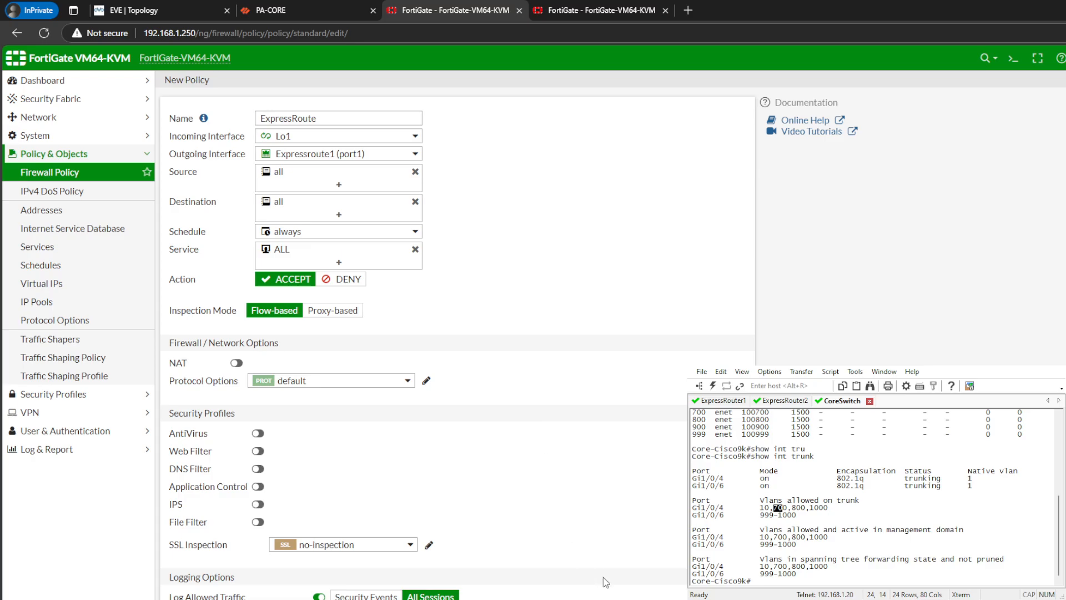
left_click(621, 599)
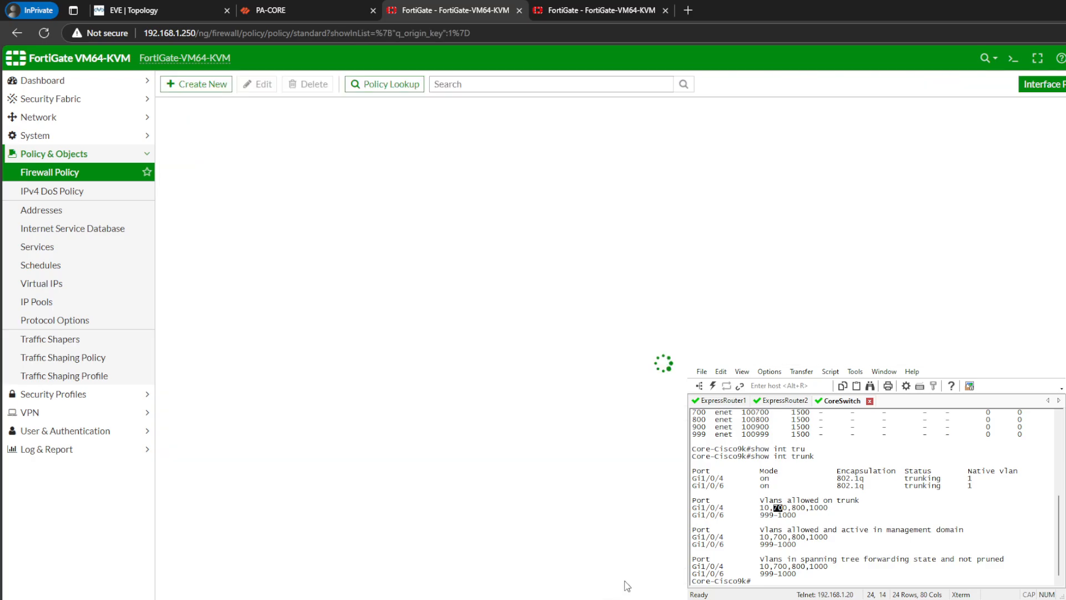
- Create a reverse clone of the ExpressRoute policy on the first FortiGate and enable the cloned policy
left_click(561, 11)
left_click(88, 173)
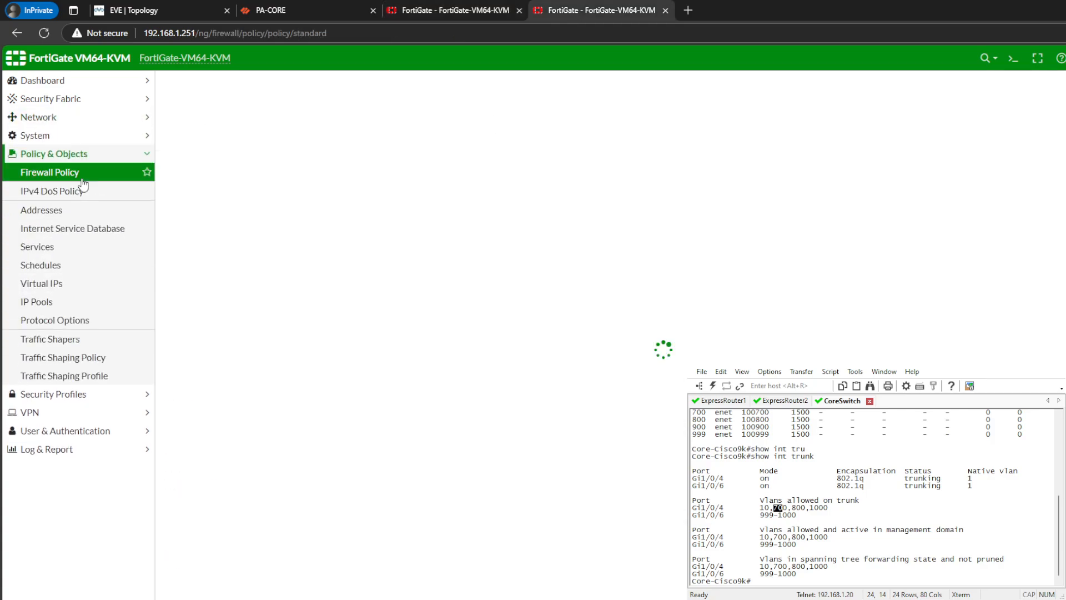
left_click(450, 10)
right_click(319, 152)
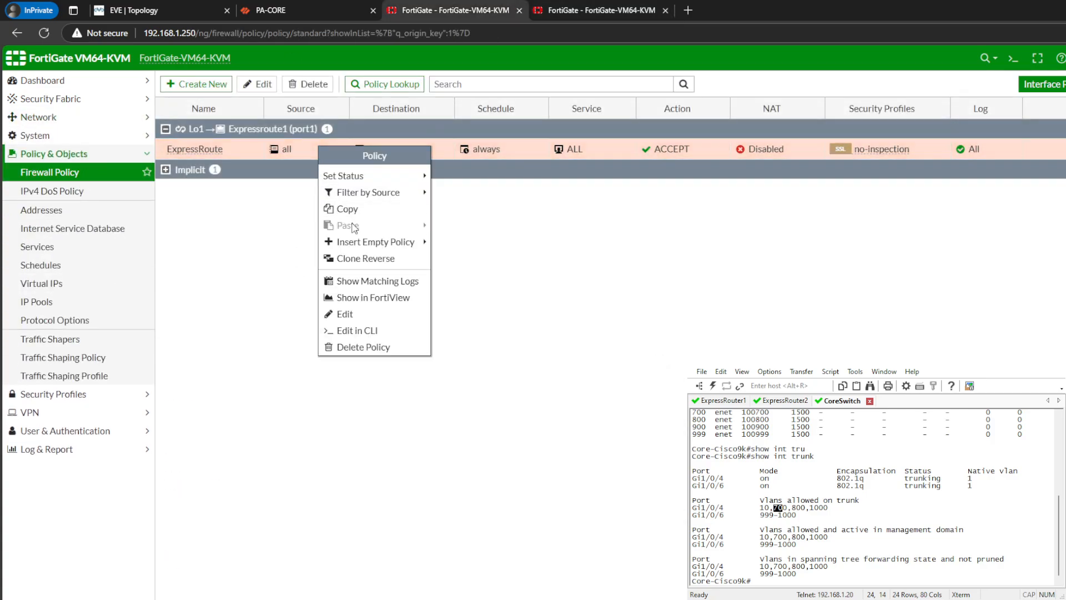
left_click(378, 261)
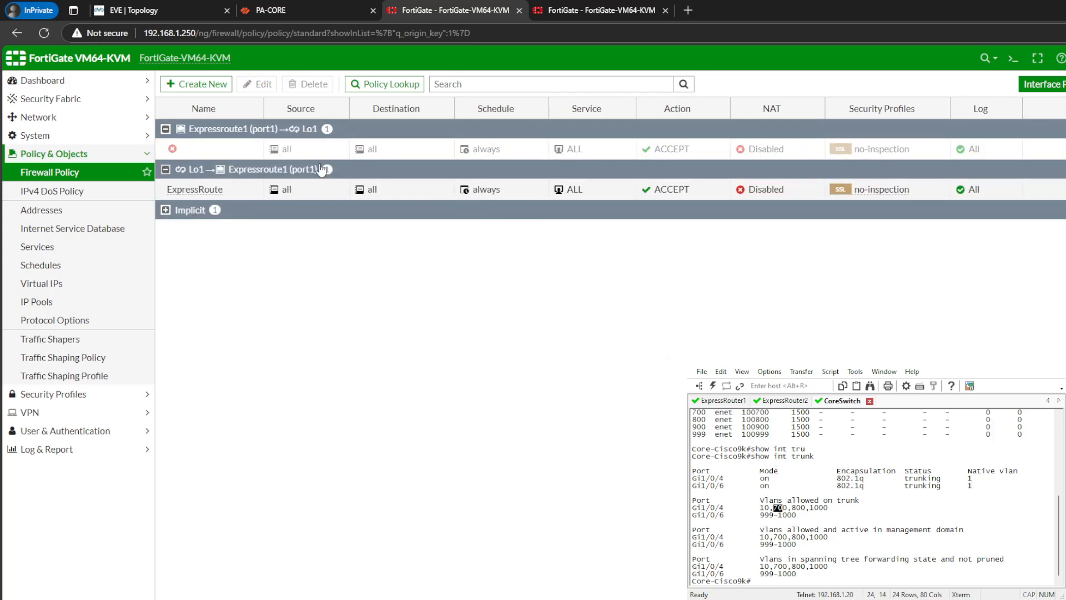
right_click(262, 150)
mouse_move(339, 179)
left_click(388, 181)
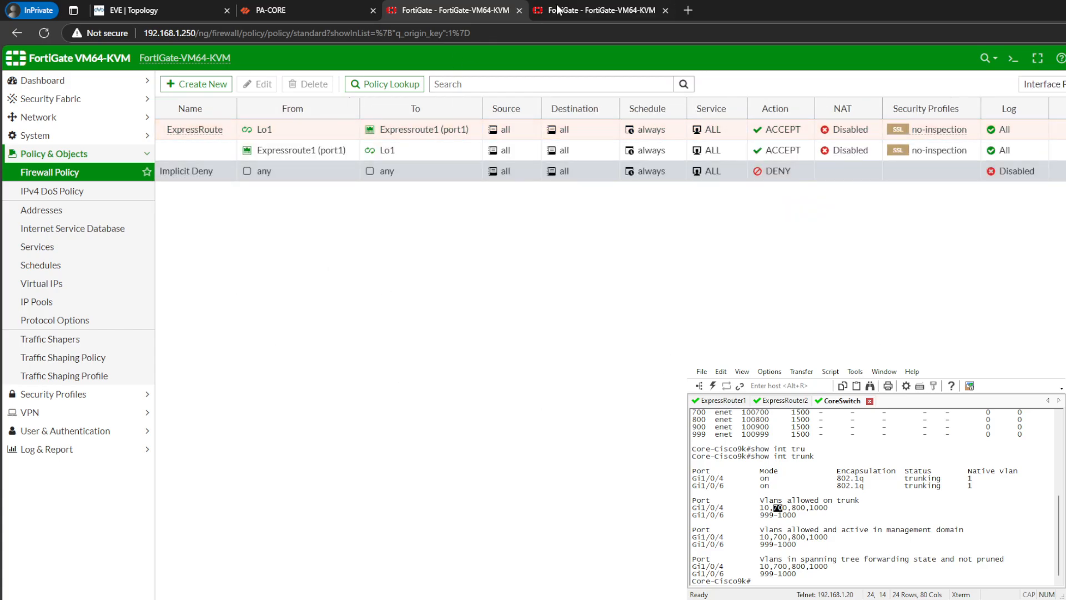
- Start a firewall policy named ExpressRoute on the FortiGate at 192.168.1.251, with Lo1 as incoming interface and port1 as outgoing interface
left_click(577, 8)
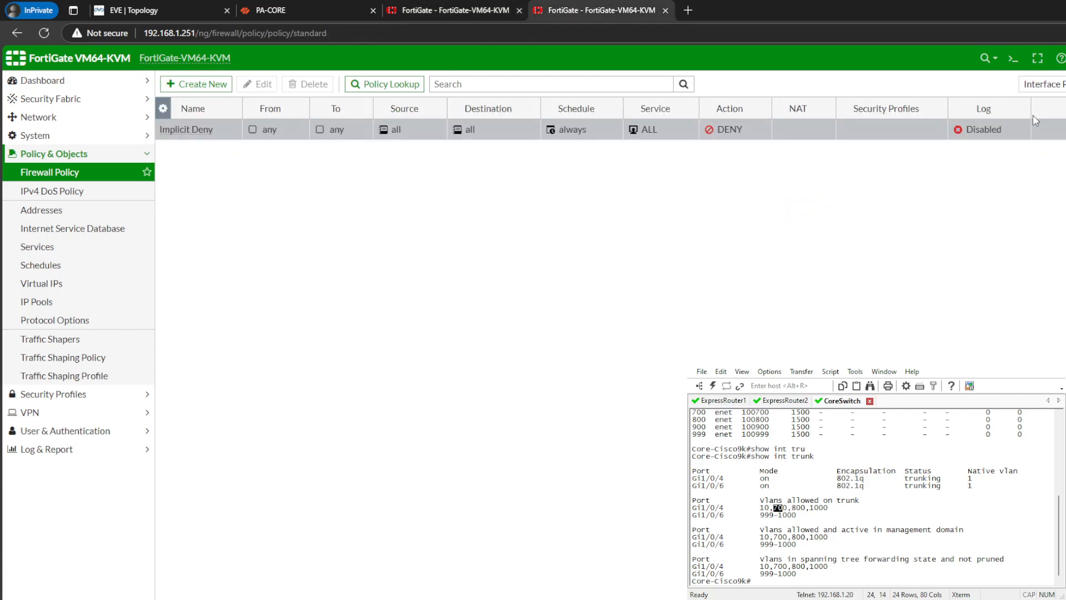
left_click(197, 84)
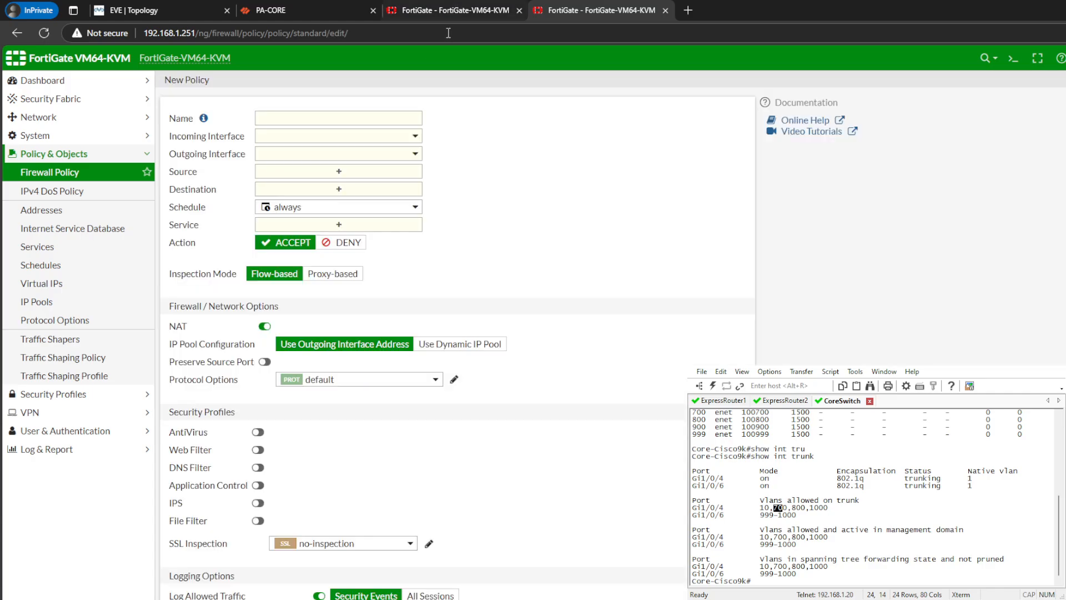
left_click(308, 113)
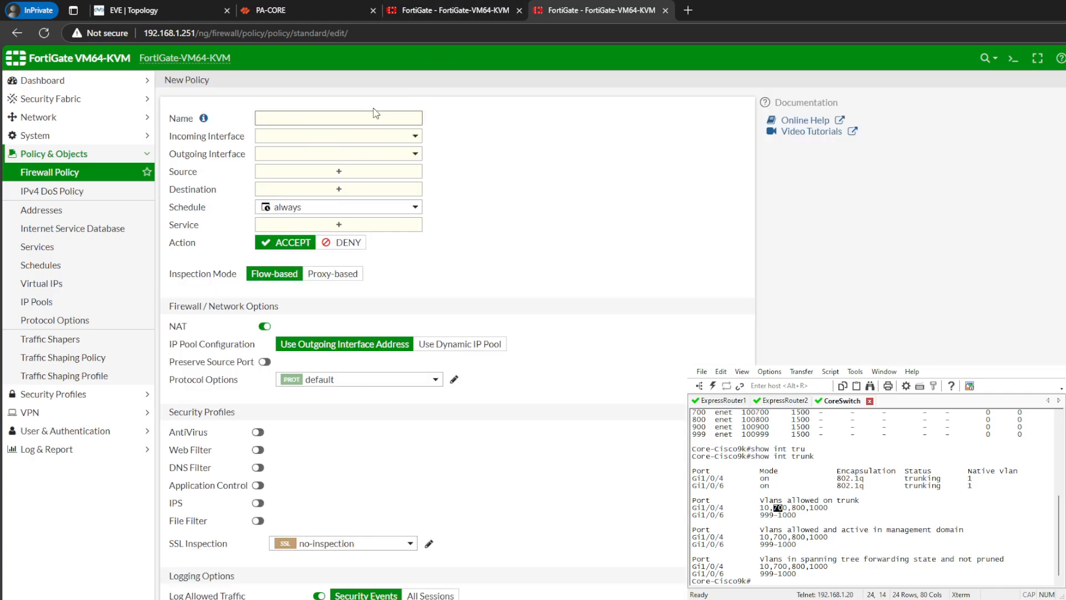
type("ExpressRoute")
left_click(369, 138)
left_click(311, 170)
left_click(333, 154)
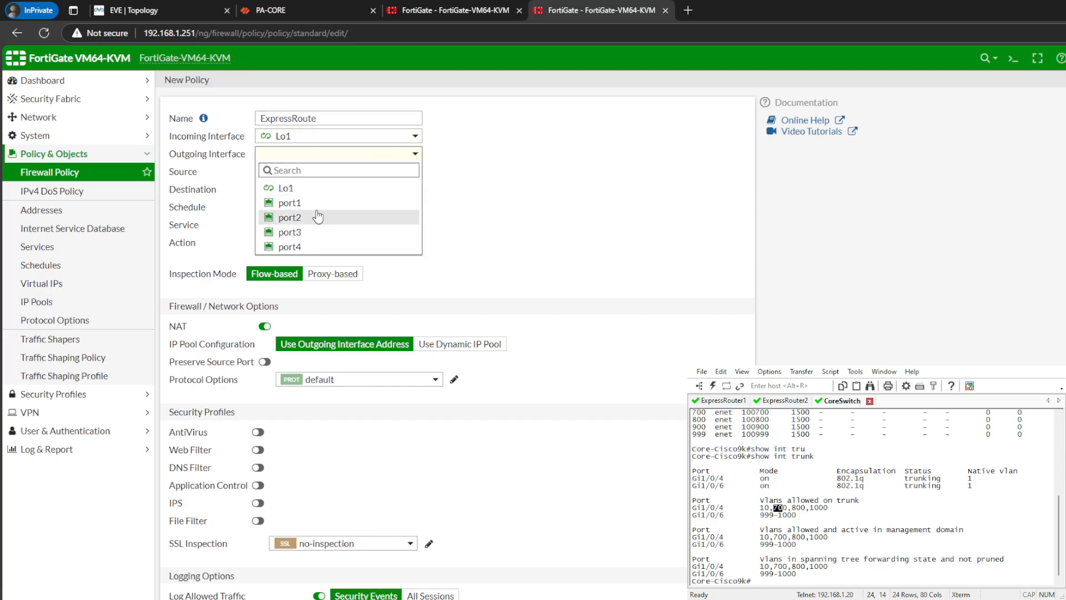
left_click(317, 217)
left_click(366, 156)
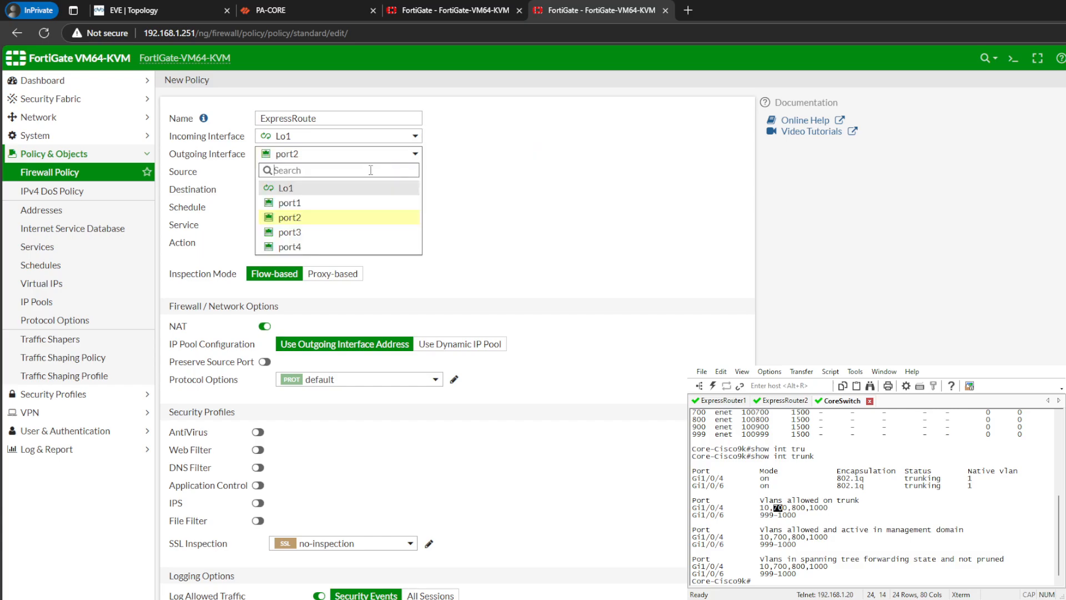
left_click(294, 202)
left_click(439, 11)
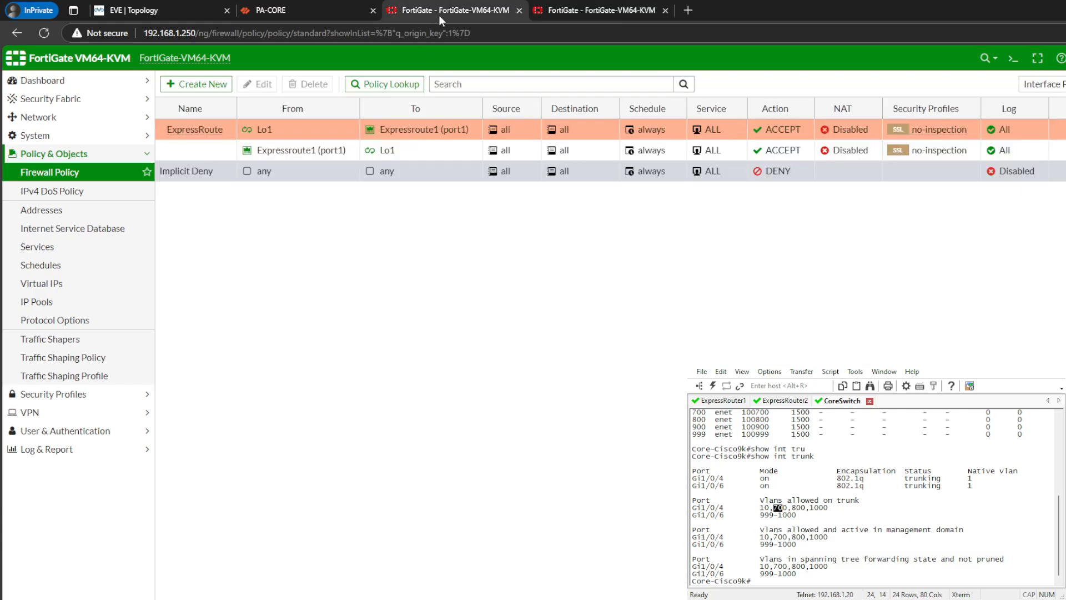
left_click(588, 10)
- Complete the ExpressRoute policy with source and destination all, service ALL, NAT disabled and All Sessions logging, and save it
left_click(415, 175)
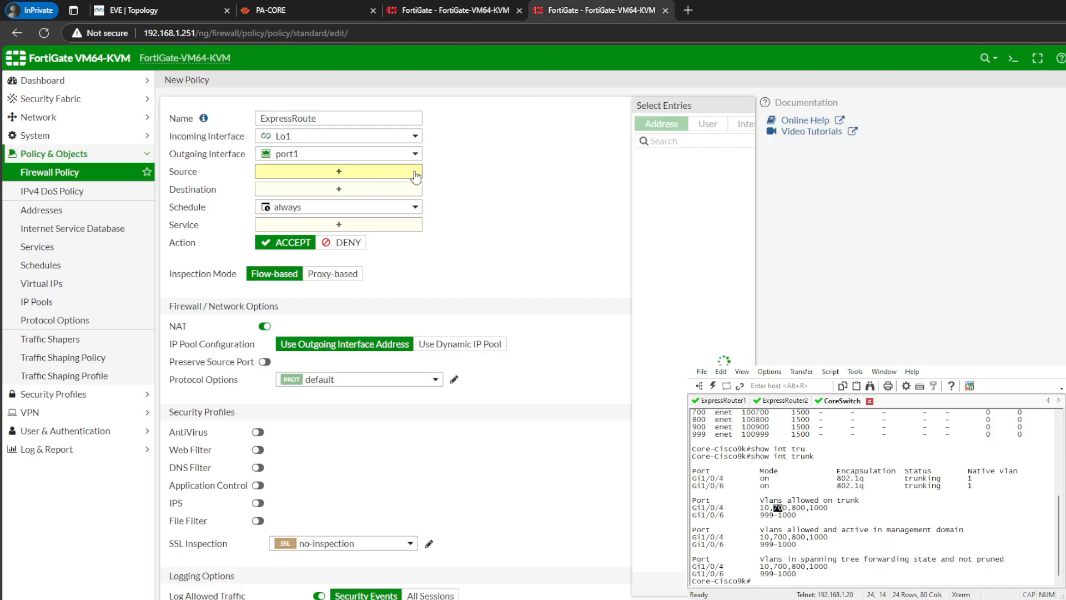
left_click(594, 186)
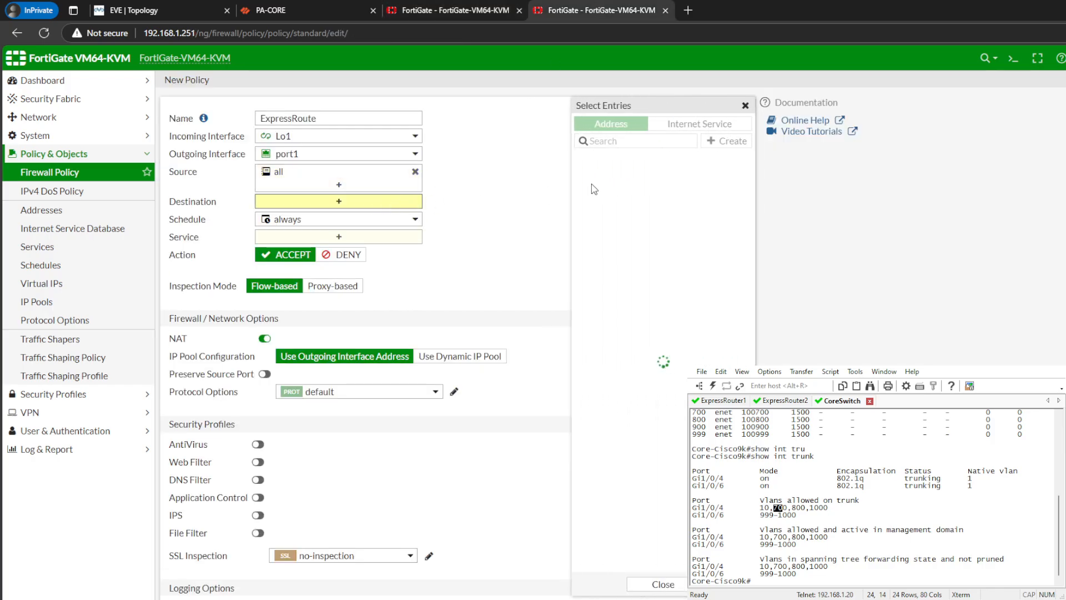
left_click(594, 186)
left_click(403, 249)
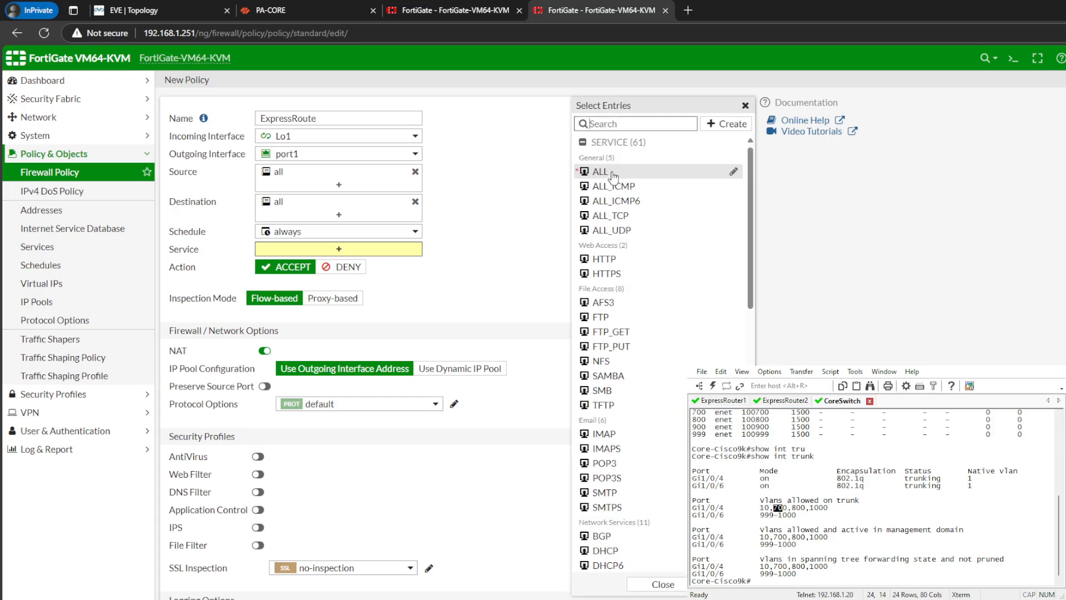
left_click(610, 173)
left_click(264, 362)
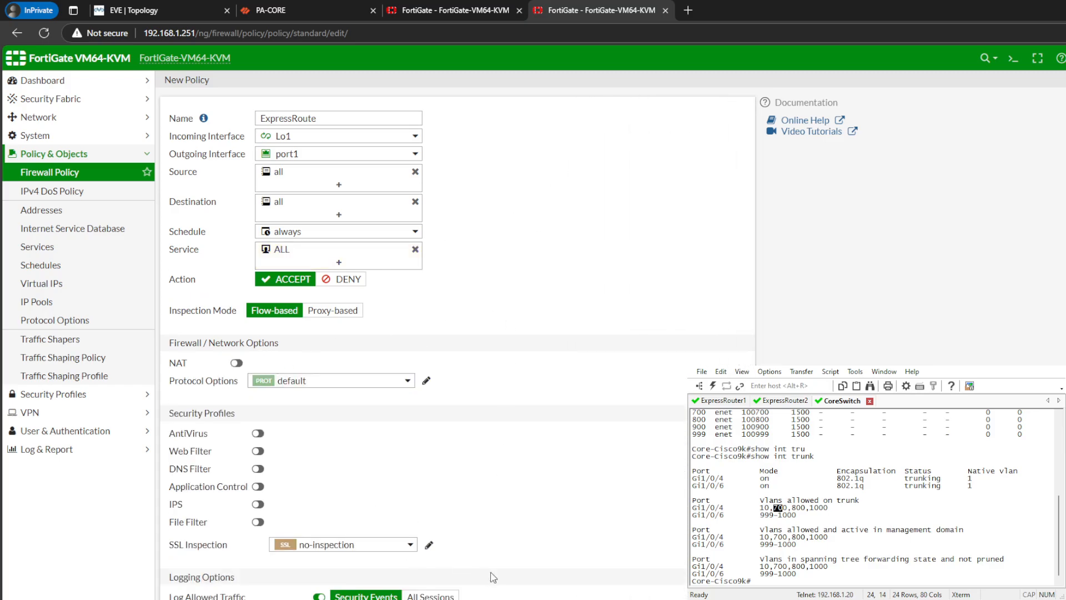
left_click(430, 595)
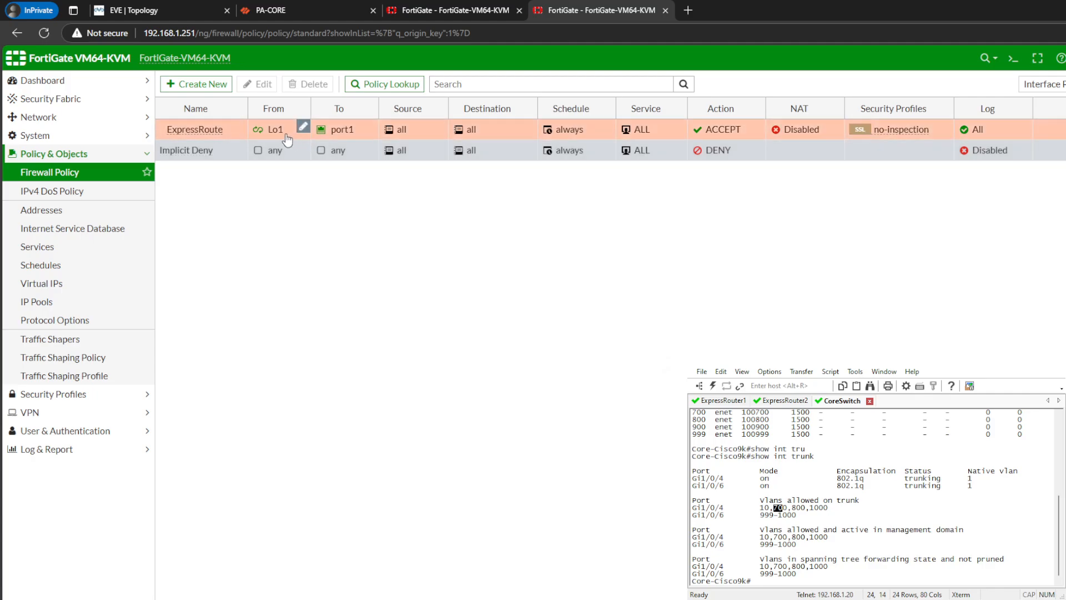
- Create a reverse clone of the ExpressRoute policy on the FortiGate at 192.168.1.251 and enable the clone
right_click(268, 135)
left_click(322, 243)
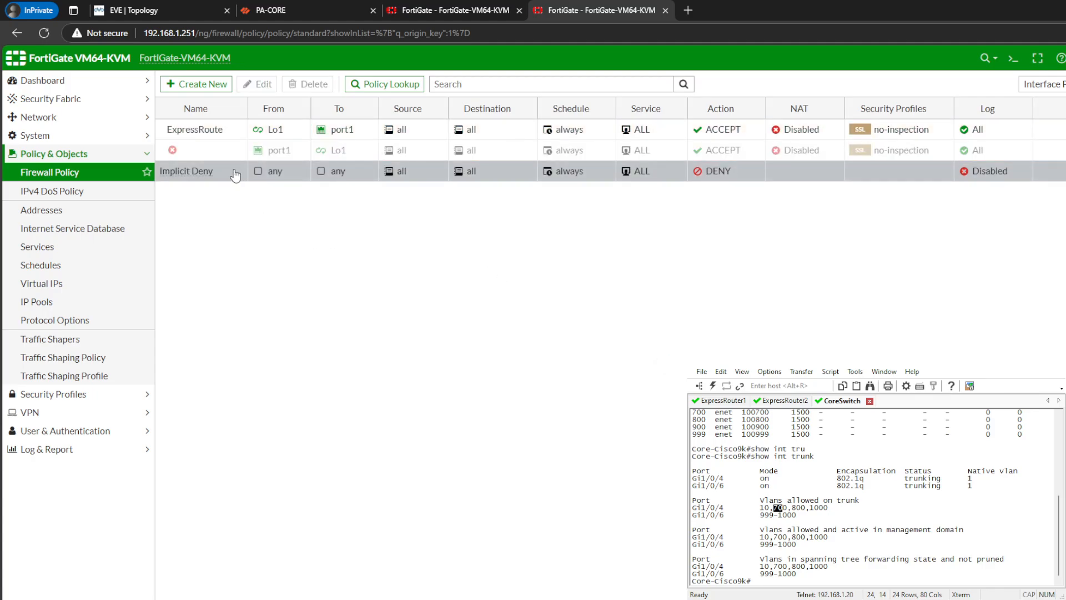
right_click(217, 150)
left_click(373, 176)
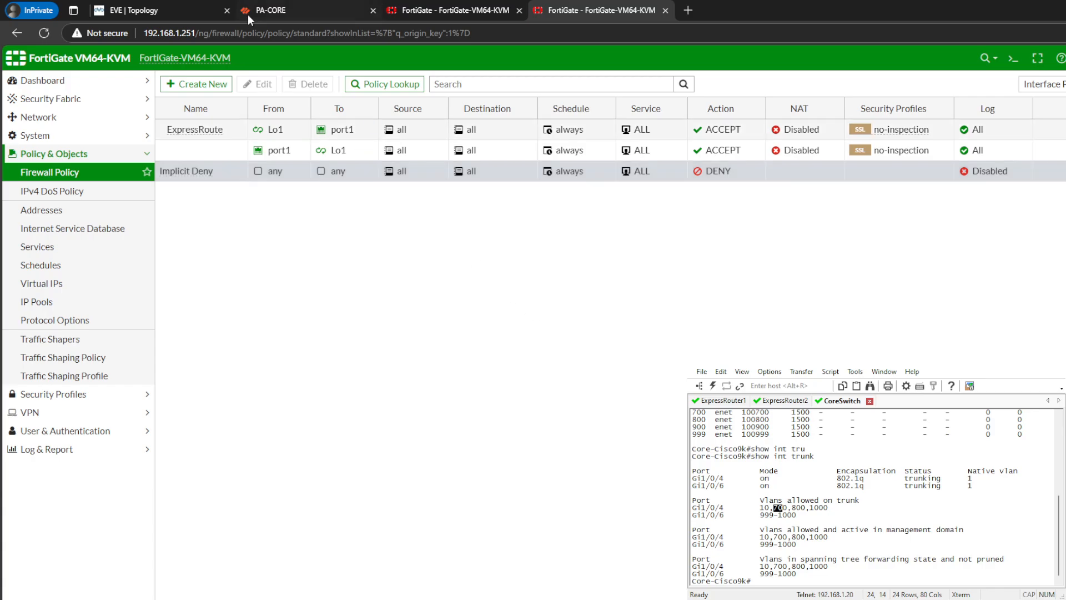
- Check the policies on the FortiGate at 192.168.1.250, and open a CLI console on the one at 192.168.1.251
left_click(450, 10)
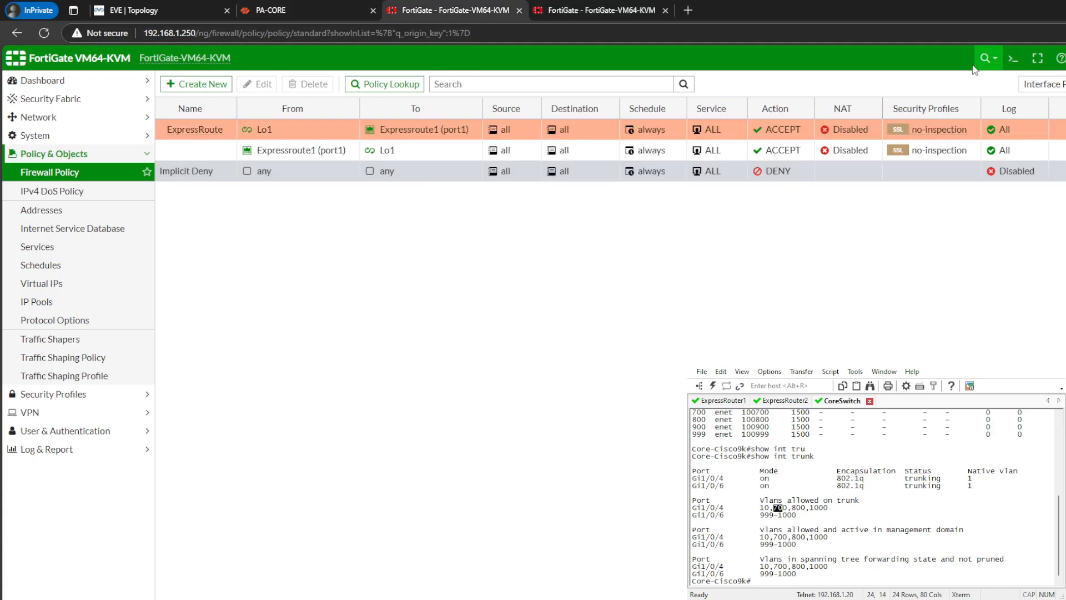
left_click(298, 13)
left_click(582, 10)
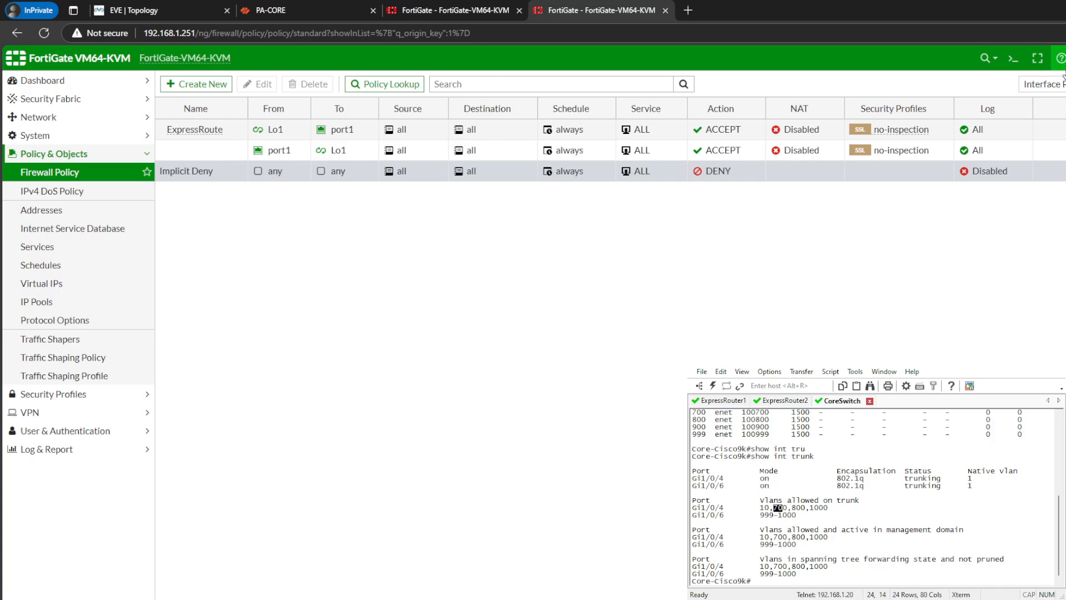
left_click(1013, 57)
key("Return")
key("Return")
key("Return")
key("Return")
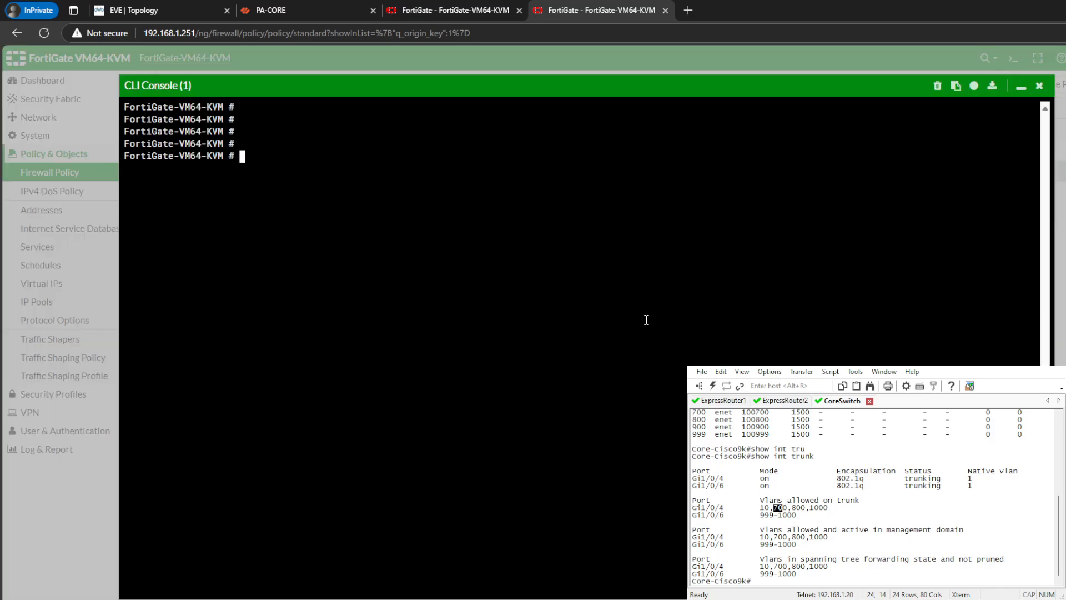
- Run get router info bgp network in the CLI console and examine the listed networks and their AS paths
type("get router info ")
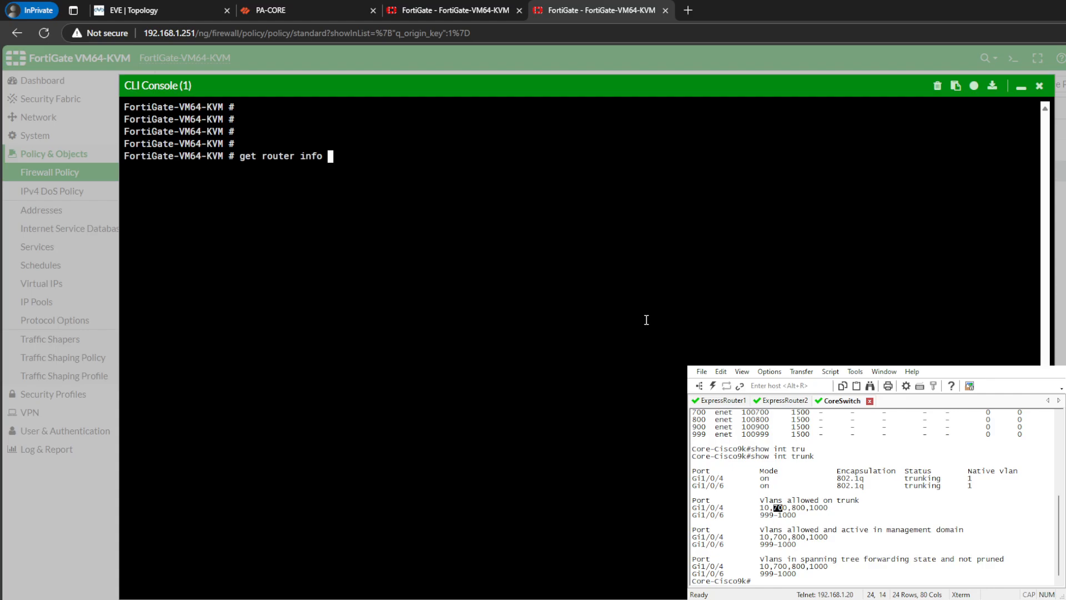
type("bgp net")
key("Return")
key("Up")
key("BackSpace")
key("BackSpace")
key("BackSpace")
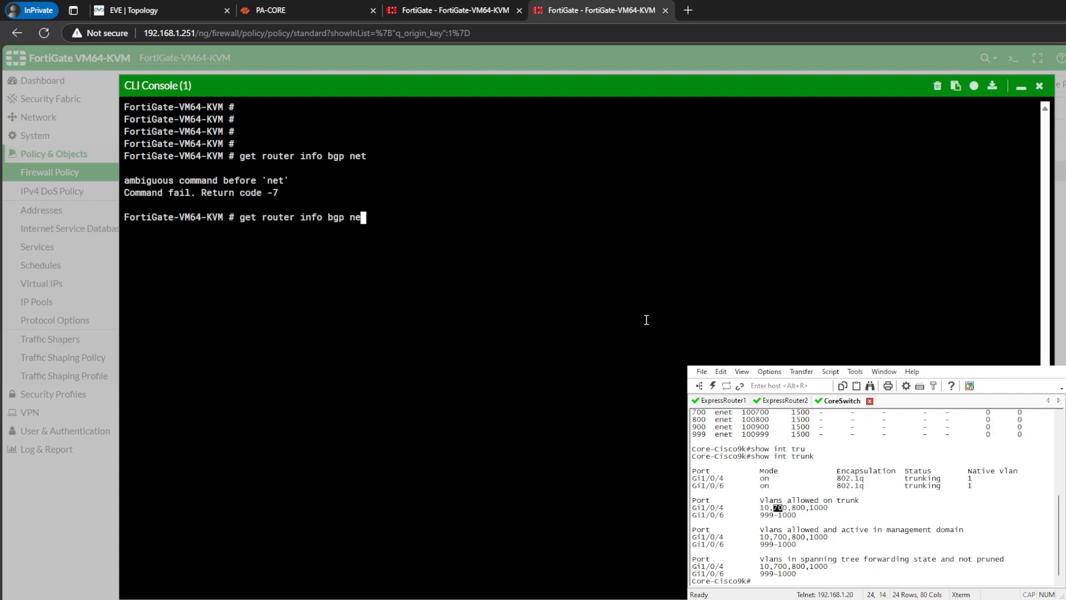
type("newt")
key("BackSpace")
key("BackSpace")
type("twork")
key("Return")
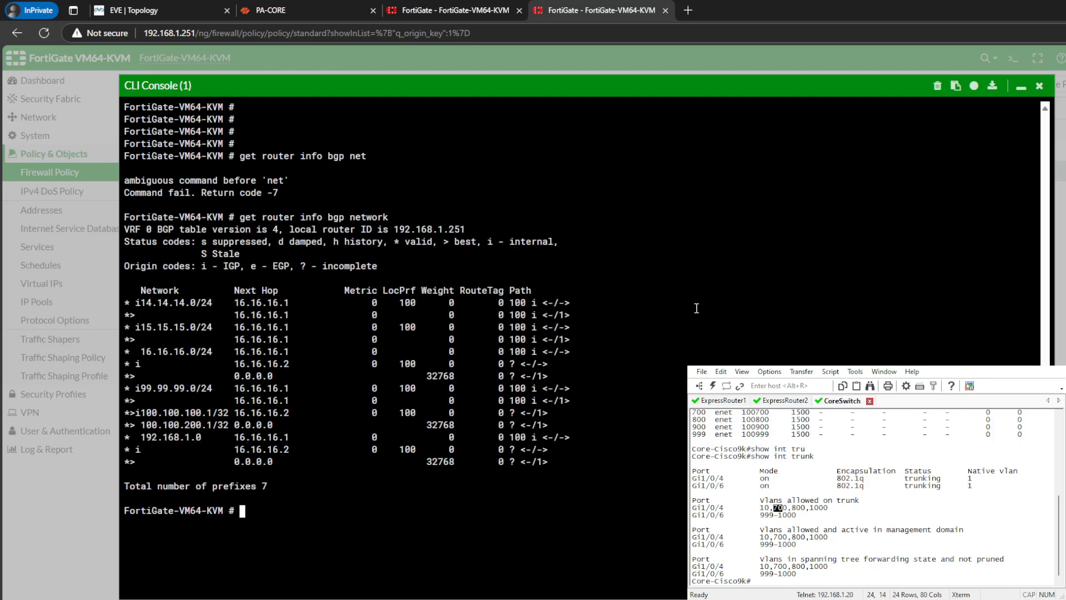
left_click_drag(141, 308, 276, 334)
left_click_drag(481, 390, 602, 401)
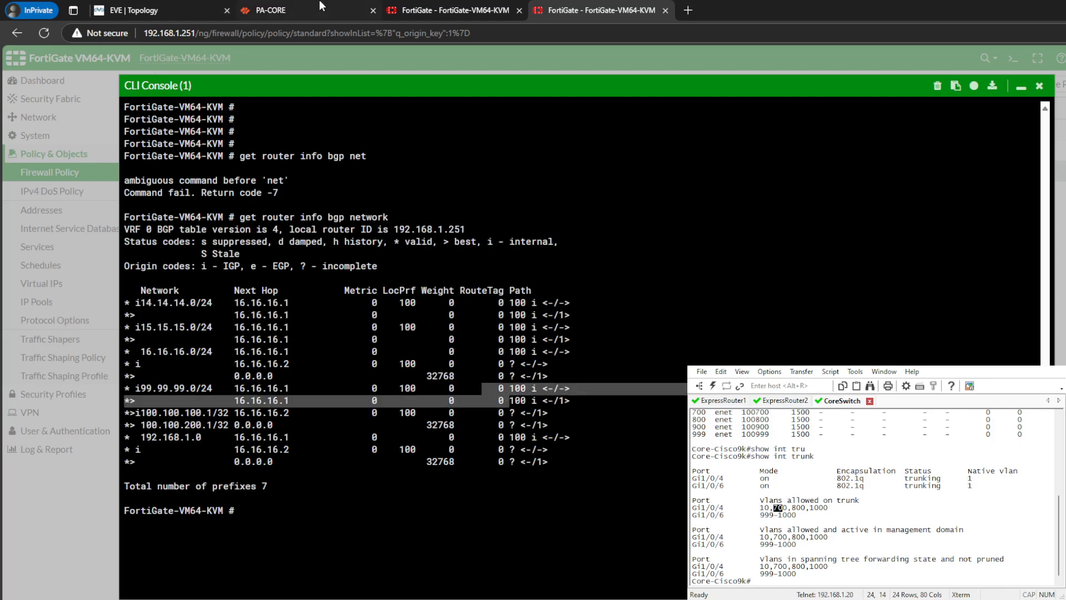
- Close PA-CORE's commit status and check the addresses of its Ethernet interfaces
left_click(320, 4)
left_click(54, 101)
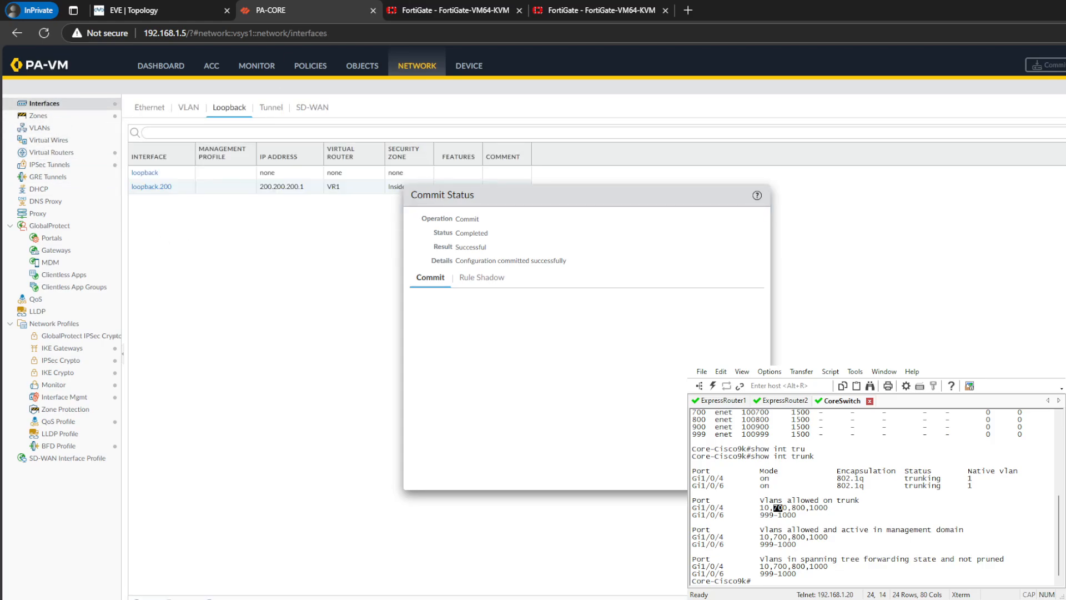
left_click(149, 108)
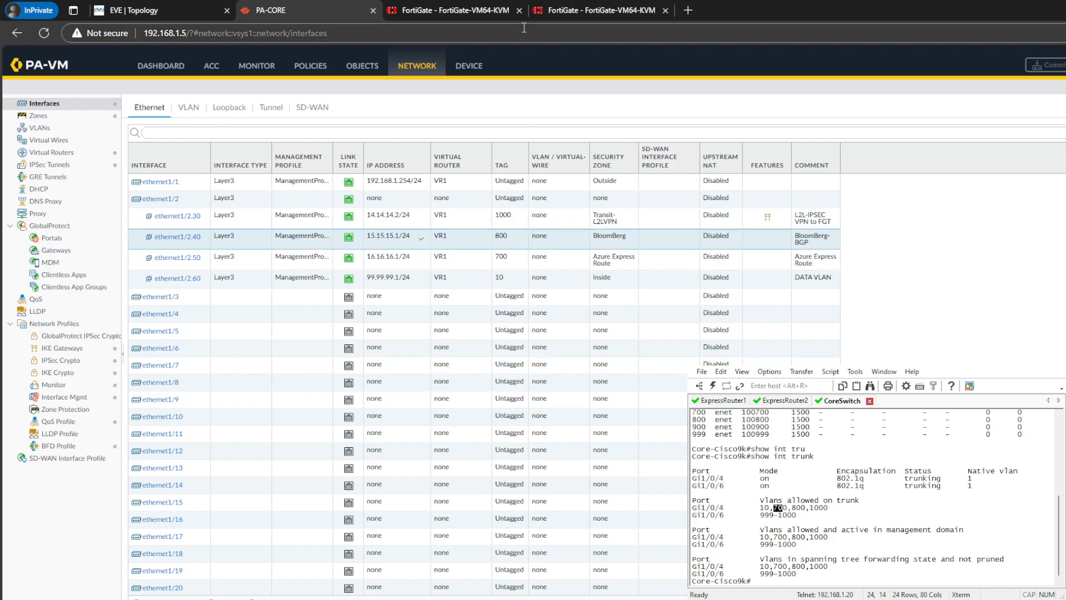
- Run get router info routing-table bgp on the FortiGate at 192.168.1.251 and examine the installed BGP routes
left_click(572, 12)
left_click_drag(505, 424, 510, 434)
type("ge")
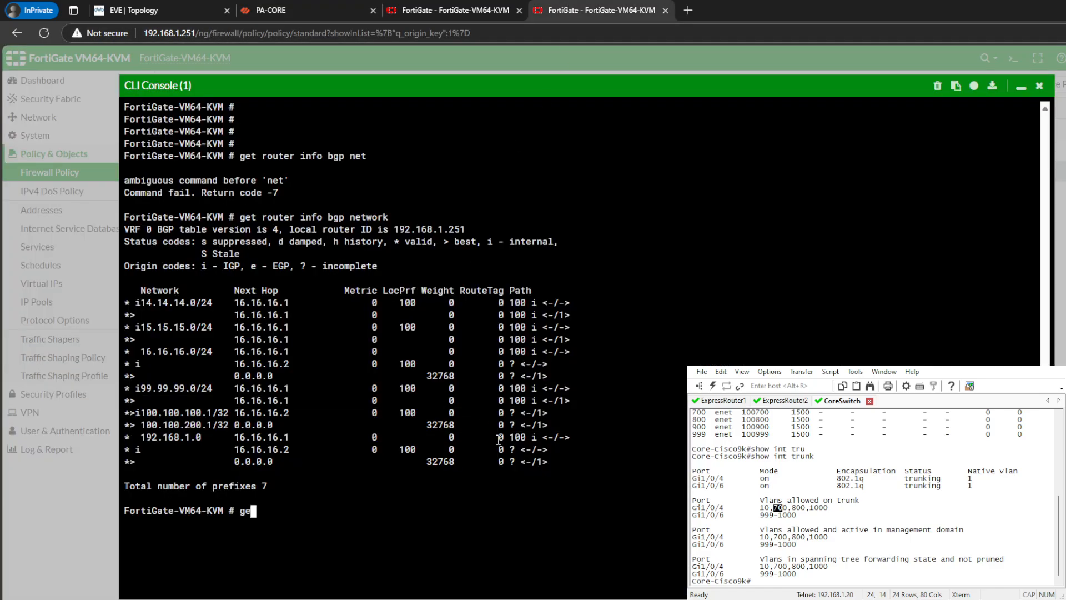
type("t router info routing-table bgp")
key("Return")
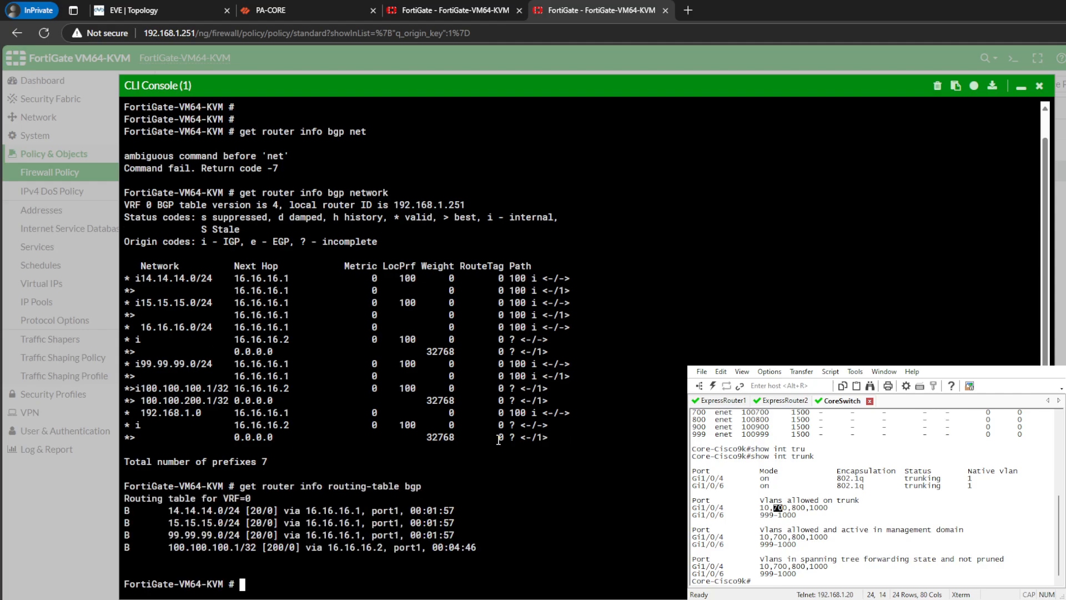
left_click_drag(202, 536, 295, 552)
left_click(267, 557)
left_click(294, 572)
- Check the address and zone of PA-CORE's loopback.200 interface
left_click(312, 7)
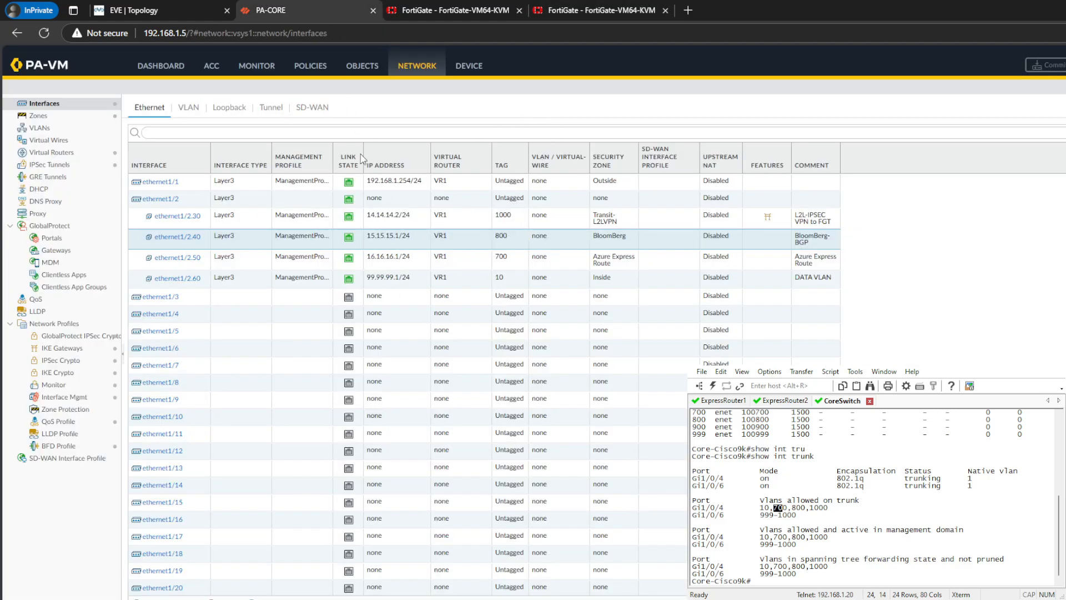
left_click(271, 108)
left_click(233, 111)
left_click(338, 188)
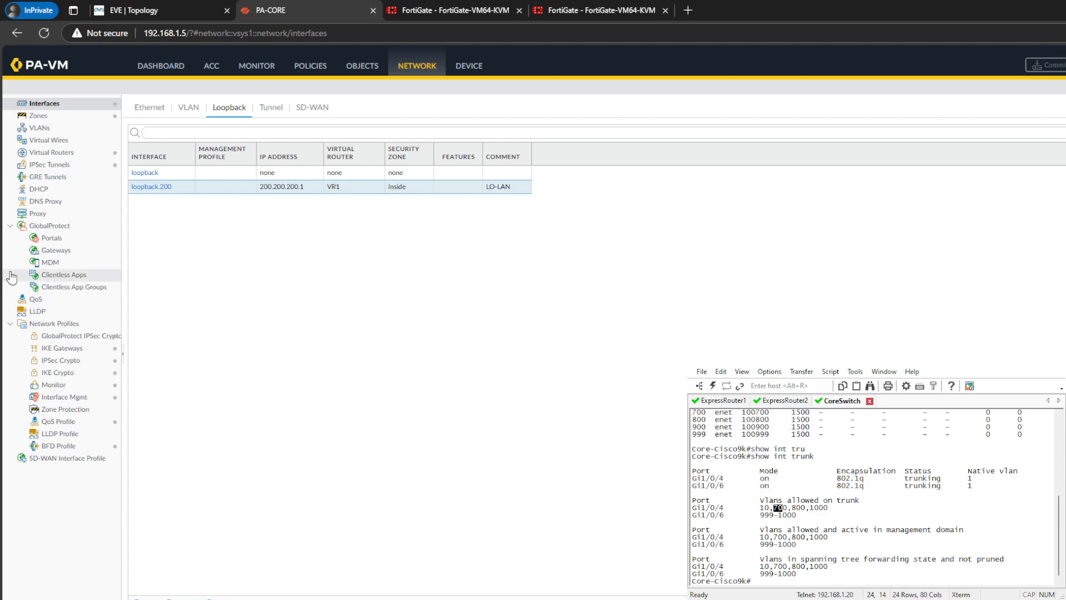
- Examine VR1's unicast route table in PA-CORE's virtual router runtime stats, including the loopback and BGP entries
left_click(77, 154)
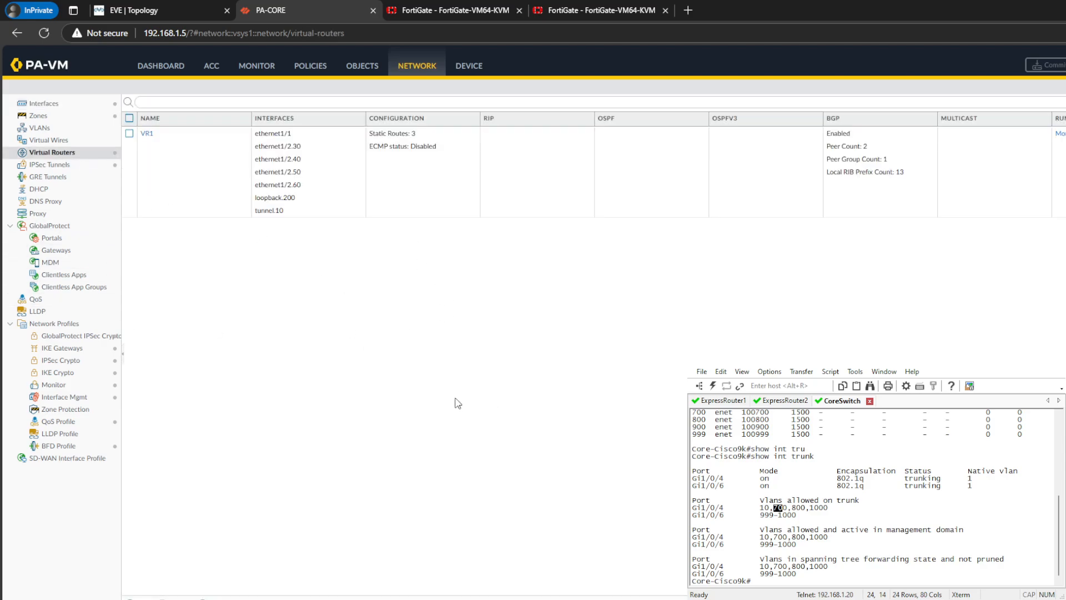
left_click(146, 134)
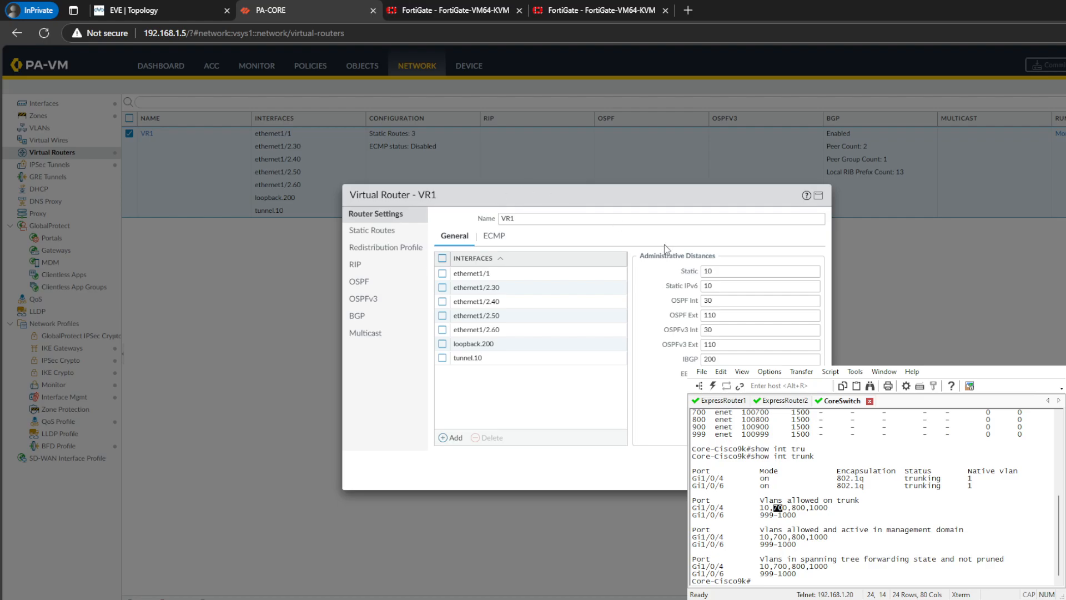
key("Escape")
left_click(1061, 134)
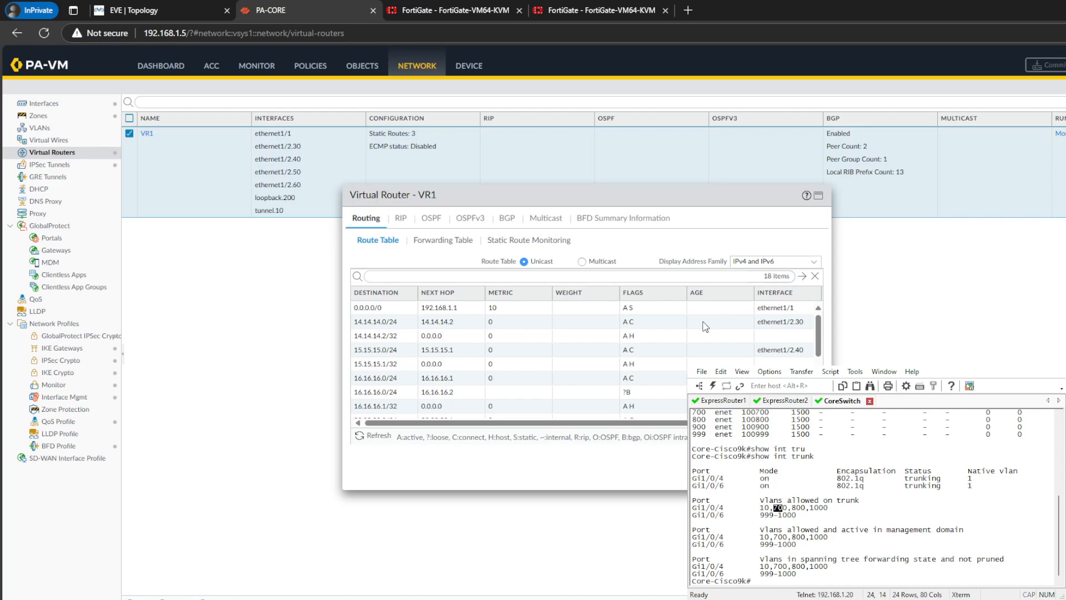
scroll(562, 397, "down", 5)
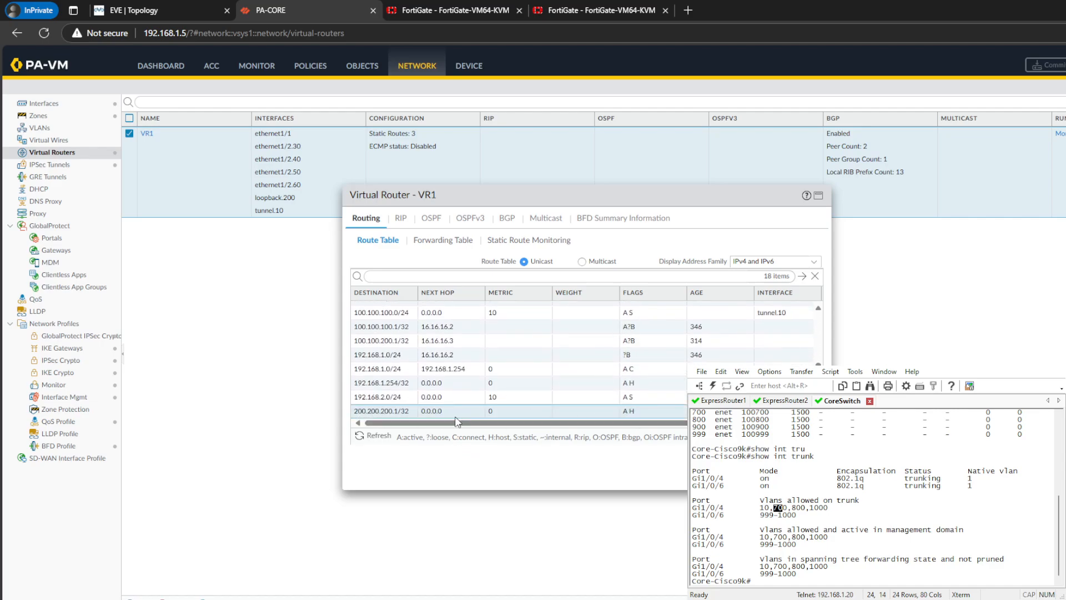
left_click_drag(455, 421, 624, 420)
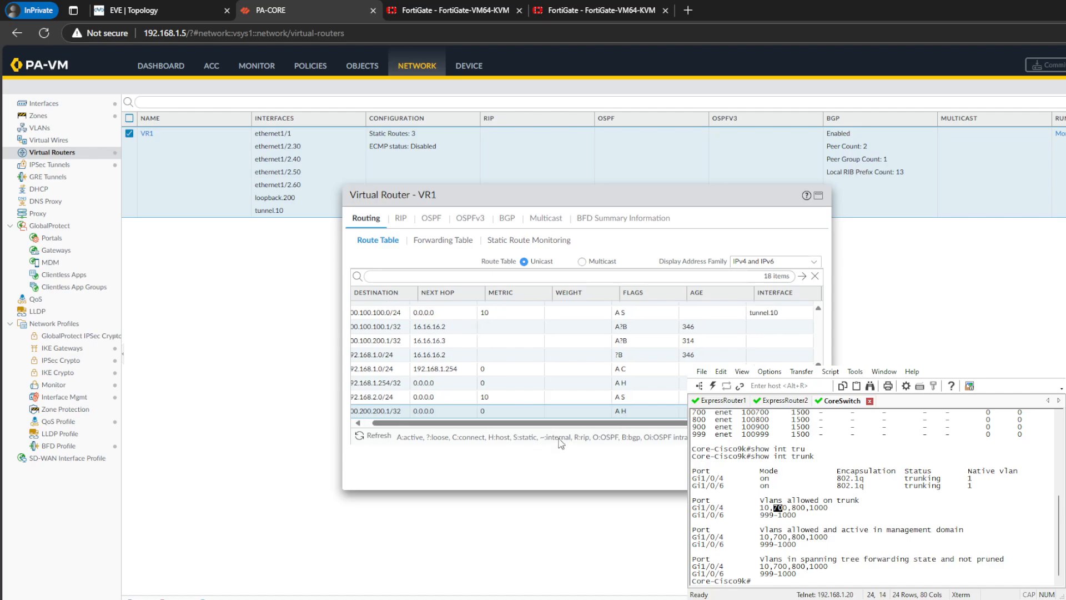
left_click(818, 195)
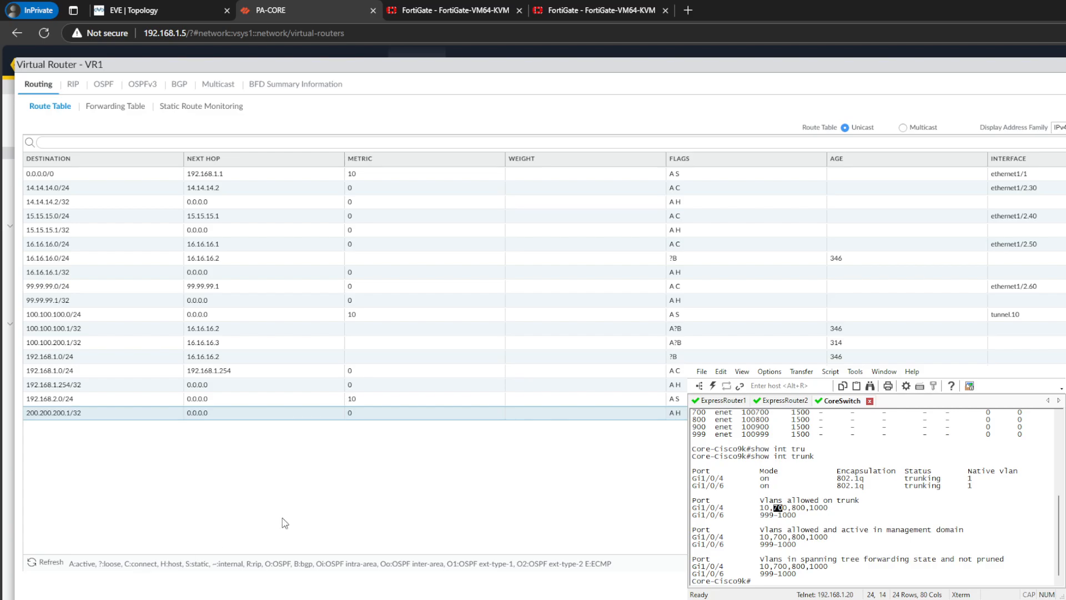
left_click(1065, 65)
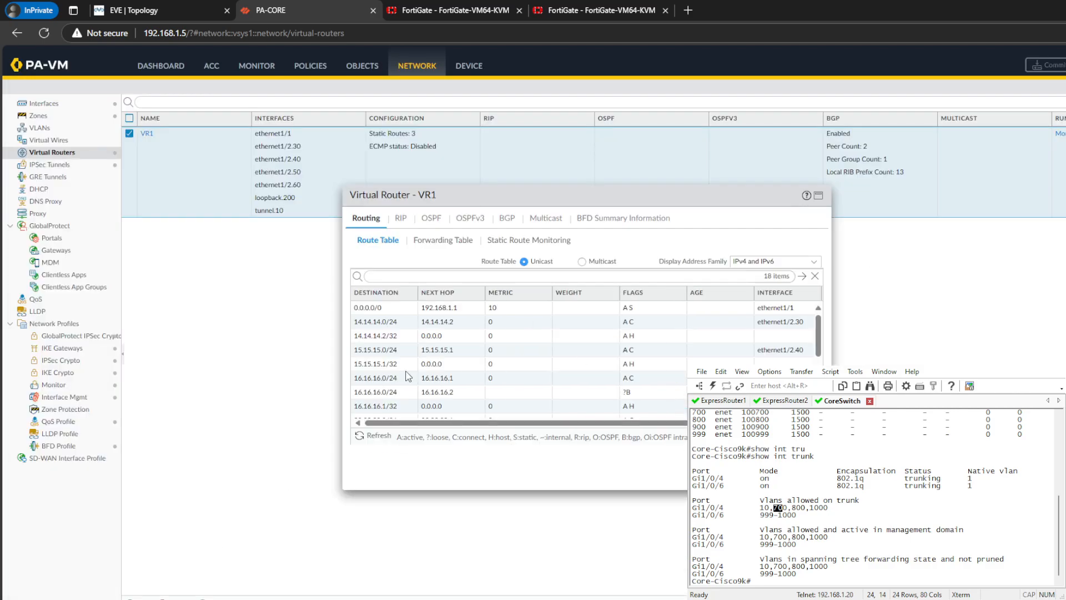
left_click(803, 475)
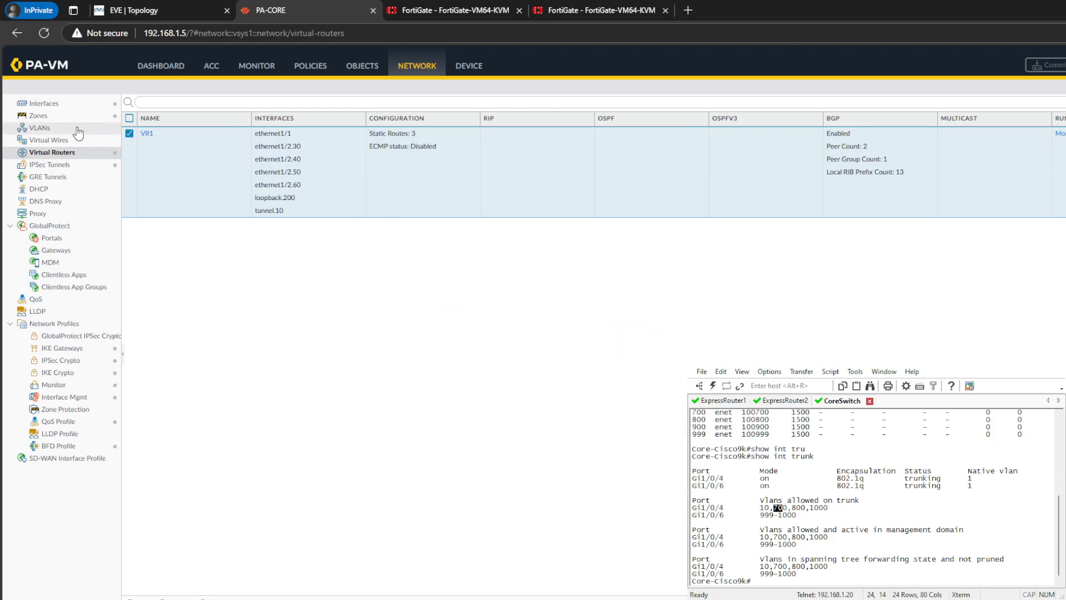
- Review the source type and filters of VR1's IPv4 LoopBack redistribution profile
left_click(145, 134)
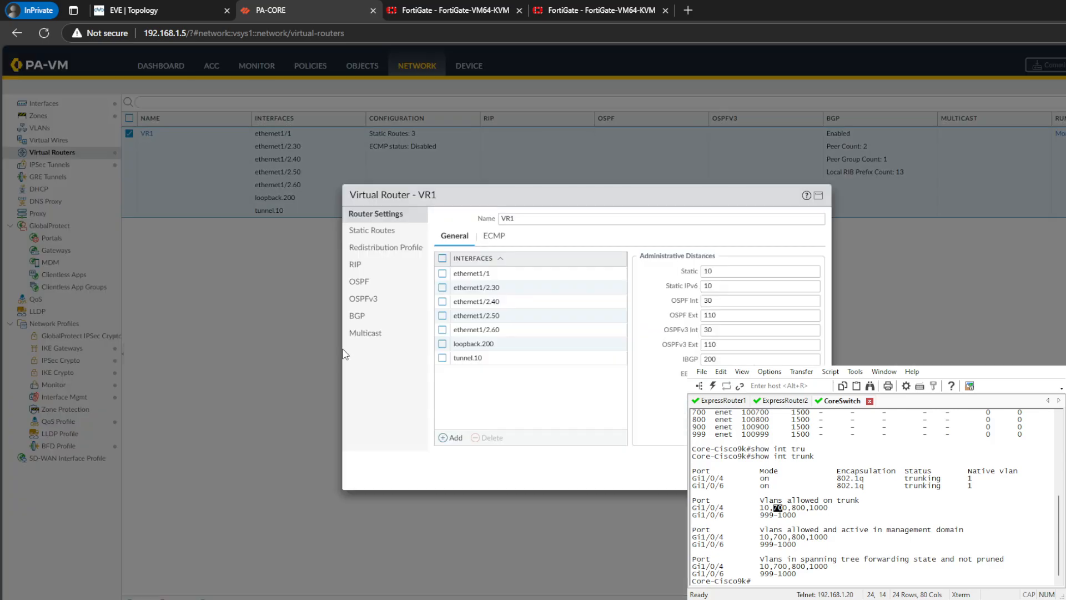
left_click(385, 253)
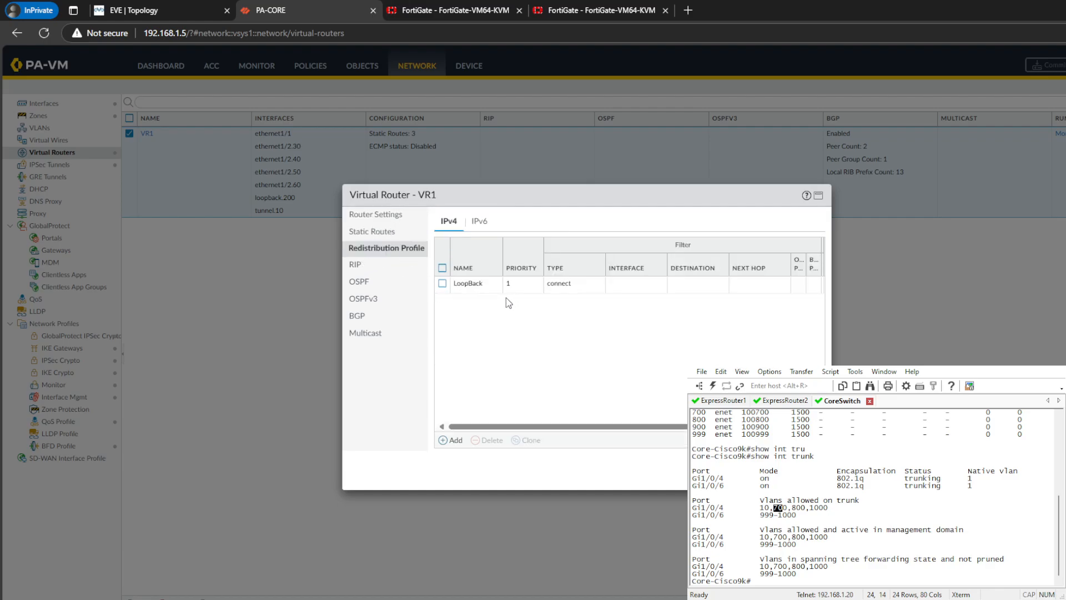
left_click(468, 280)
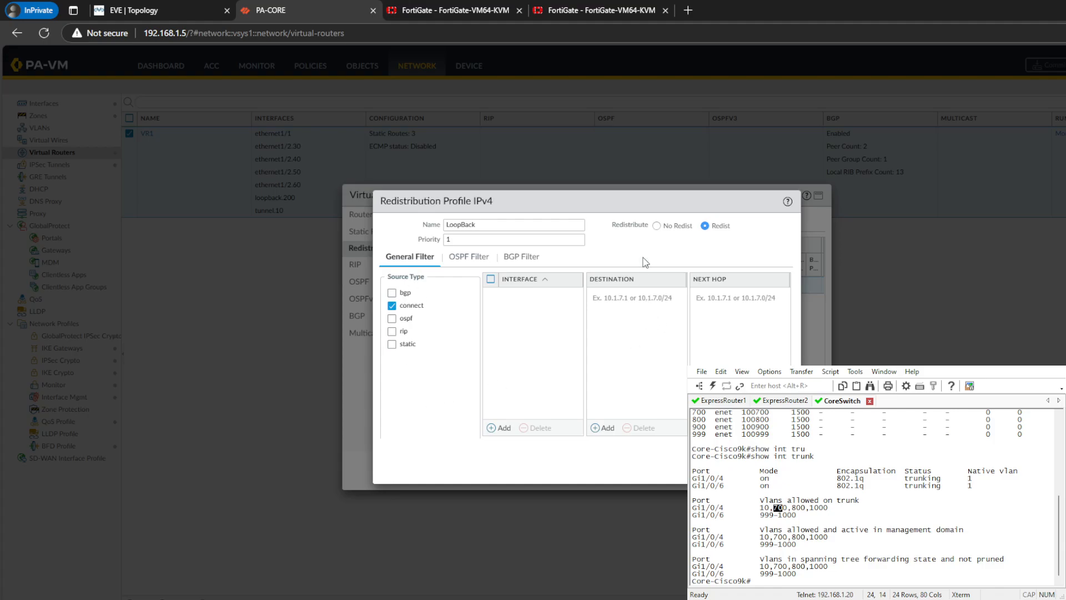
left_click(771, 466)
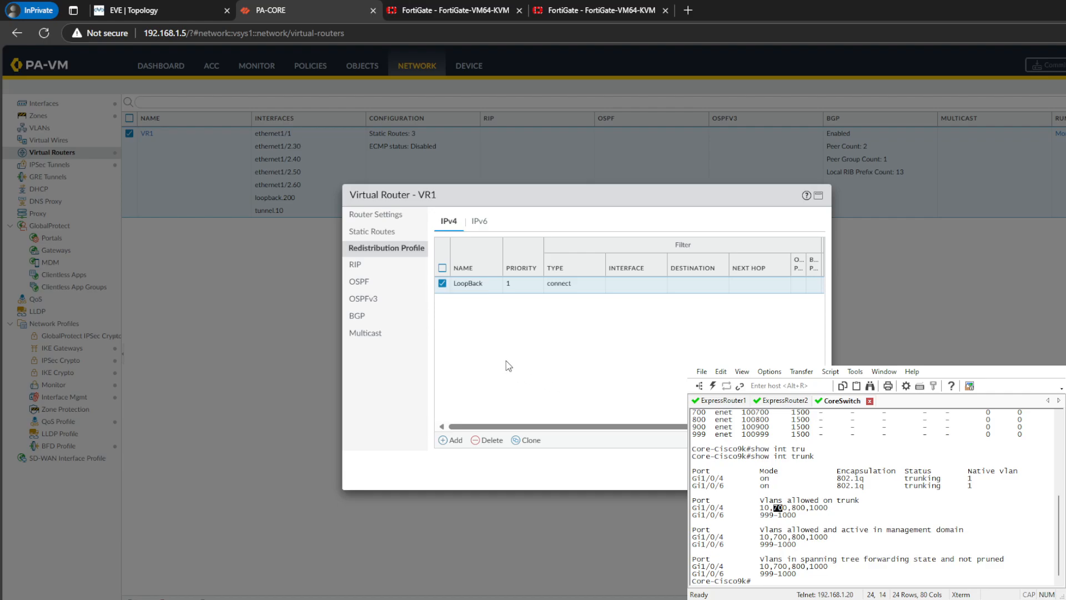
- Add an enabled IPv4 BGP redistribution rule for 200.200.200.1/32 with origin igp to VR1 and save the virtual router
left_click(372, 321)
left_click(805, 251)
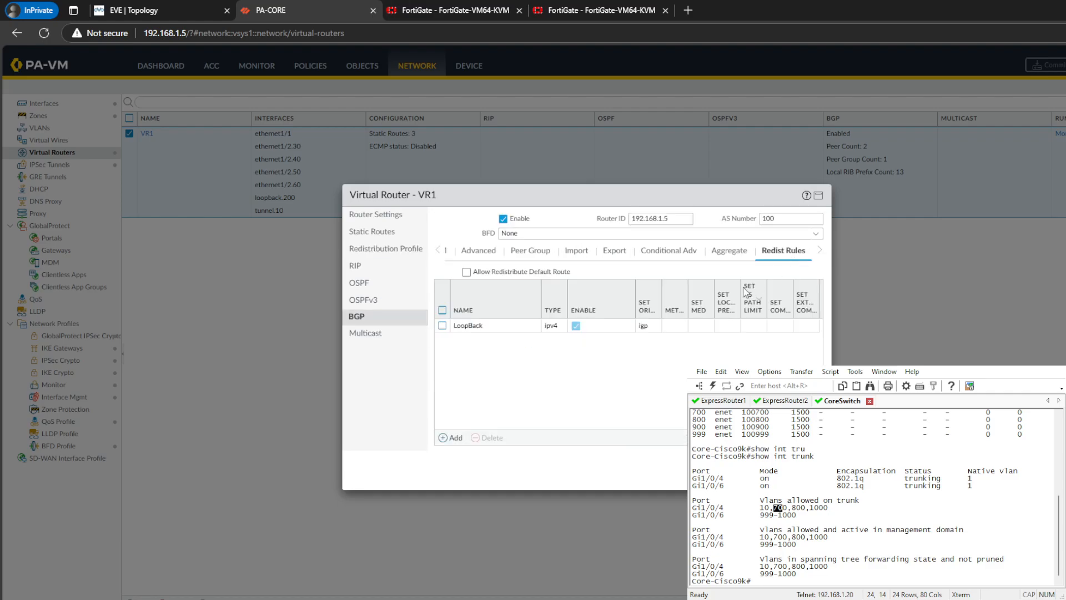
left_click(452, 438)
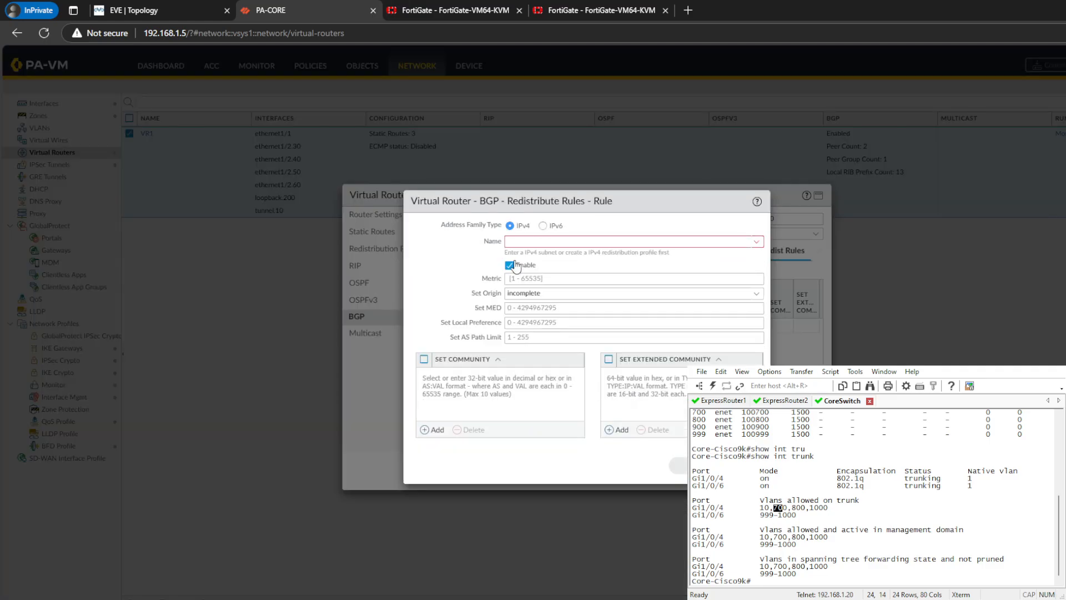
double_click(724, 239)
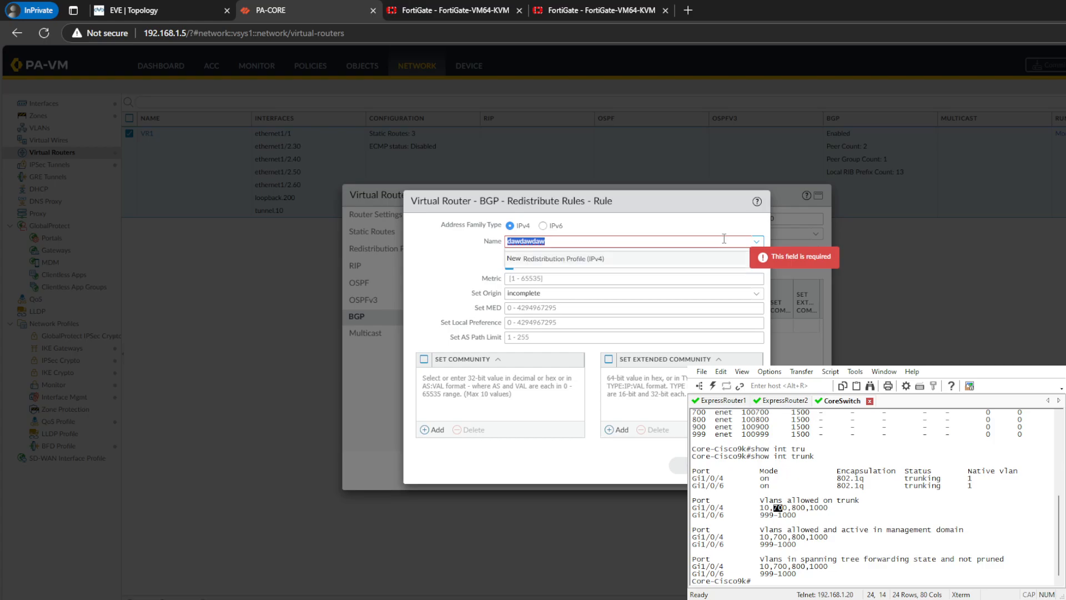
type("2")
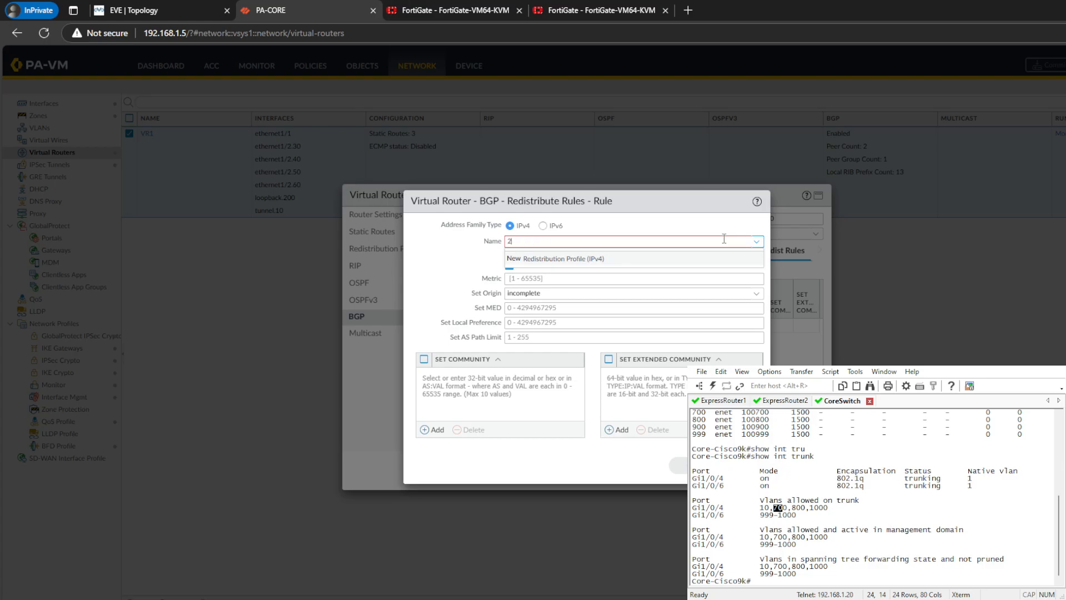
type("00.200.200.1/32")
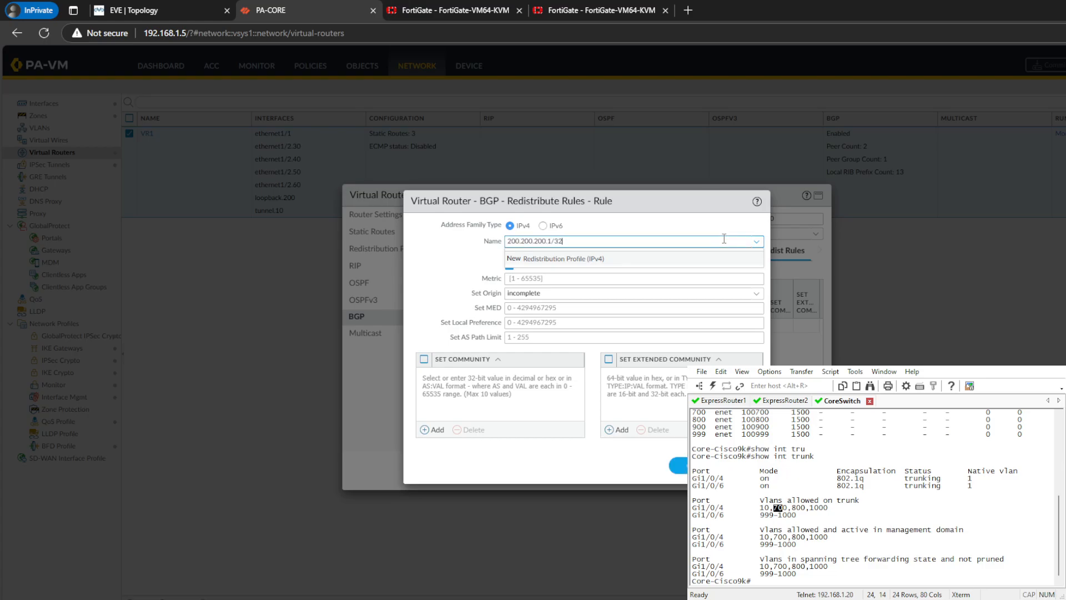
left_click(433, 265)
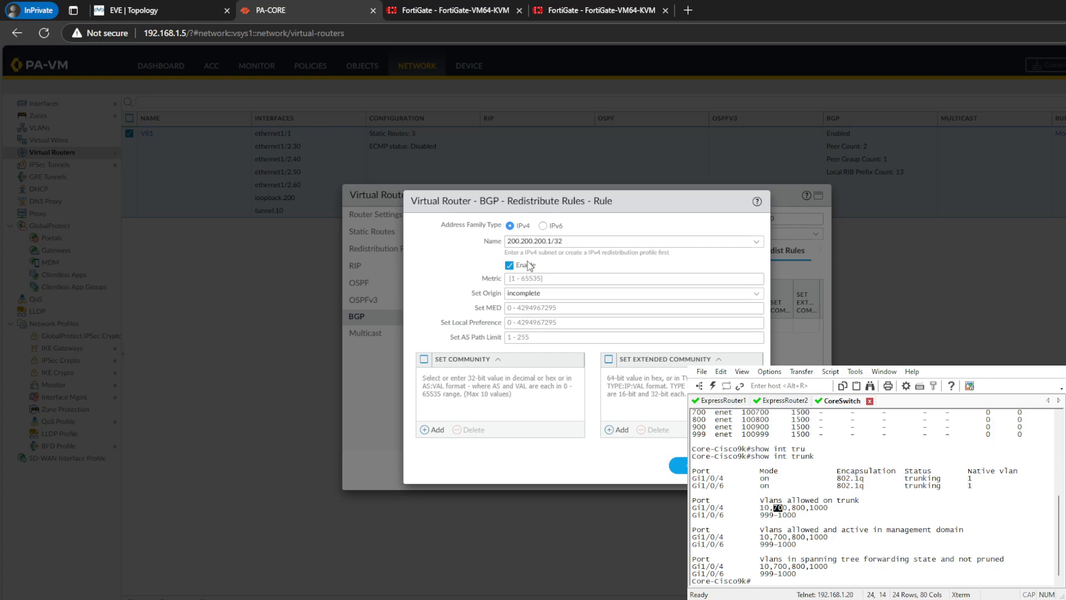
left_click_drag(521, 255, 593, 257)
left_click(528, 276)
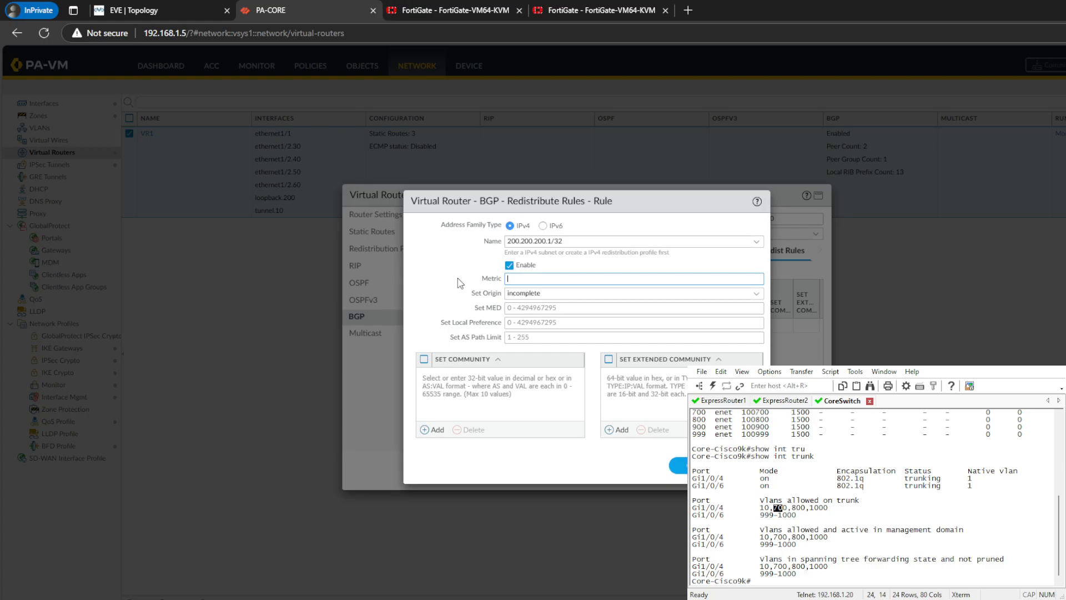
left_click(756, 294)
left_click(522, 308)
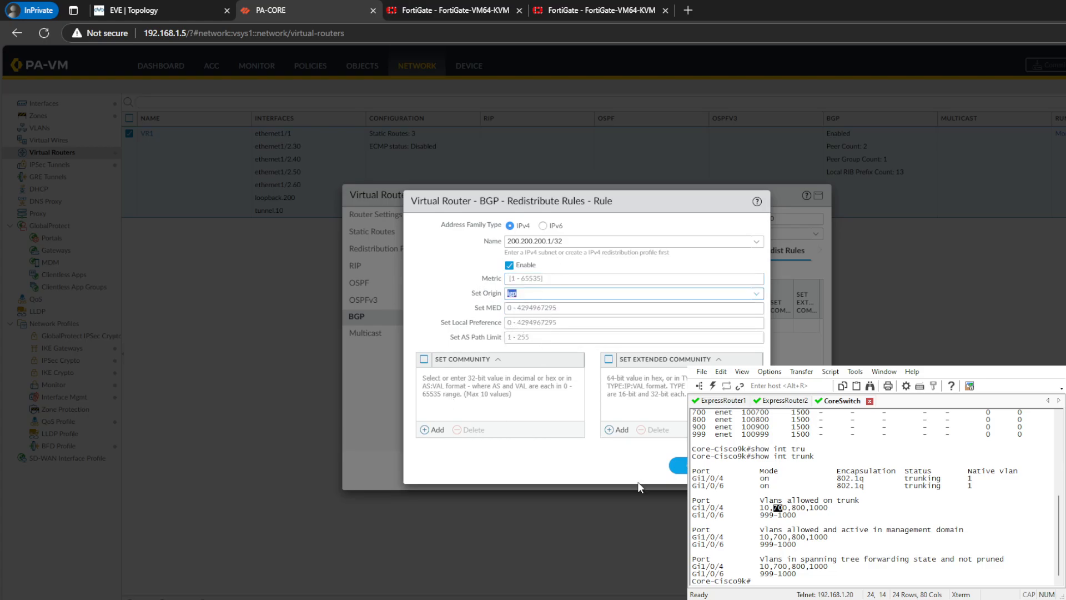
left_click(678, 465)
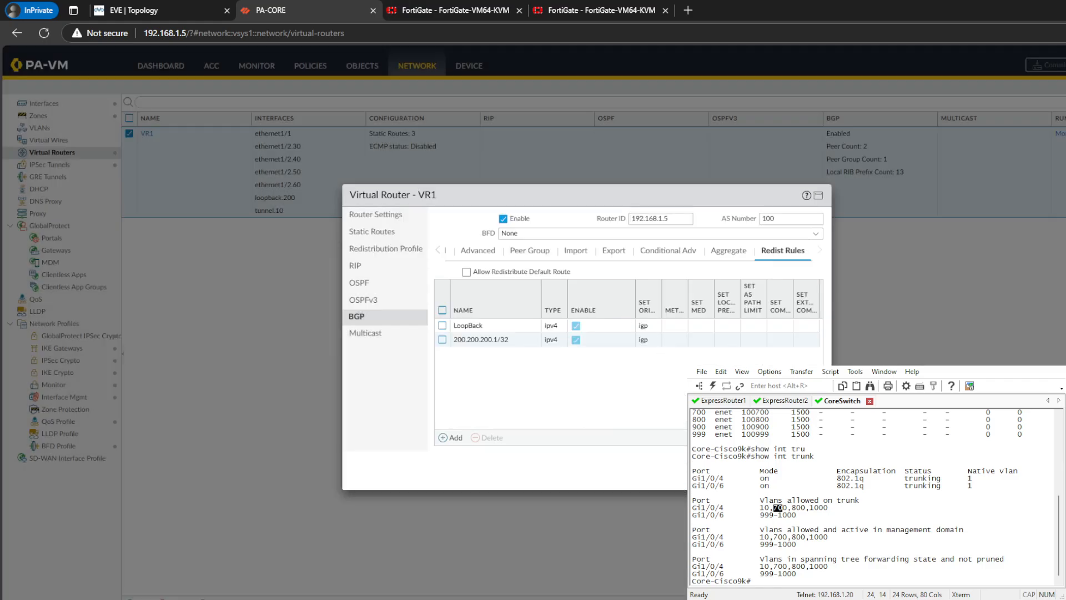
left_click(765, 472)
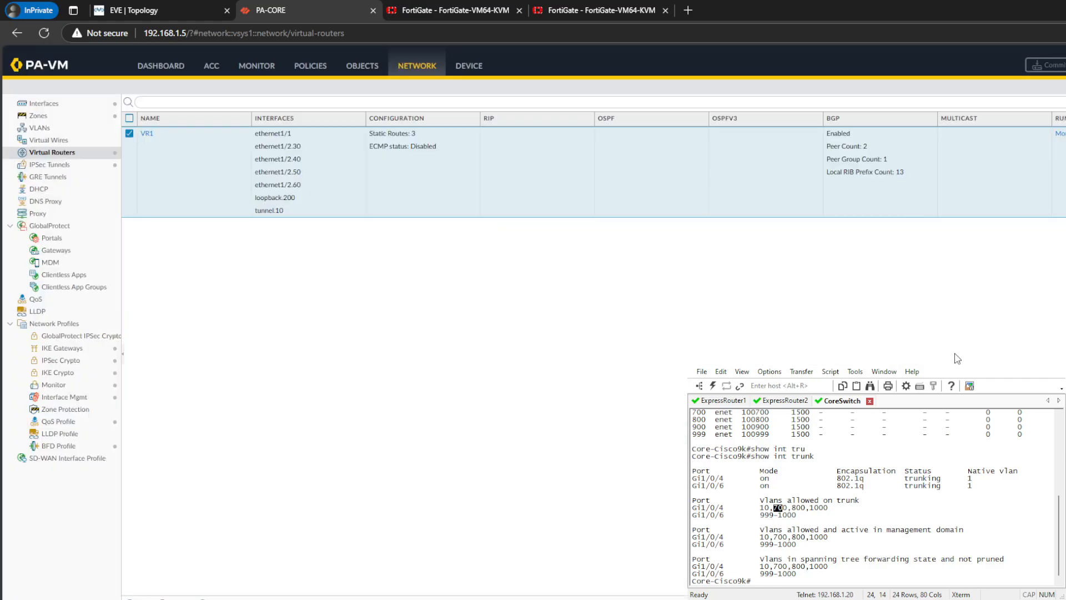
- Commit all pending configuration changes on PA-CORE
left_click(1048, 64)
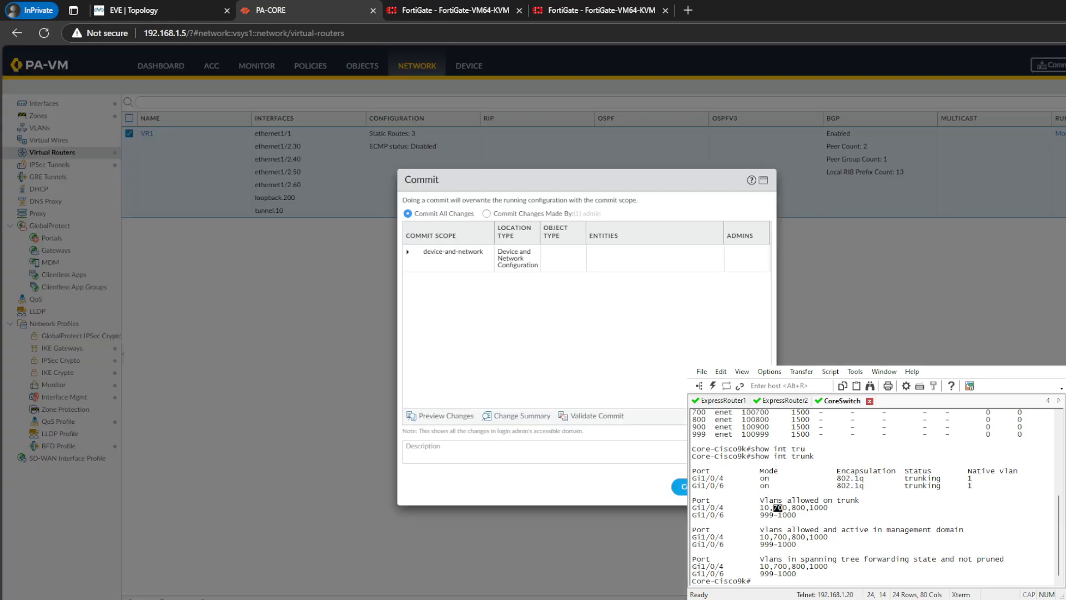
left_click(681, 486)
left_click(482, 11)
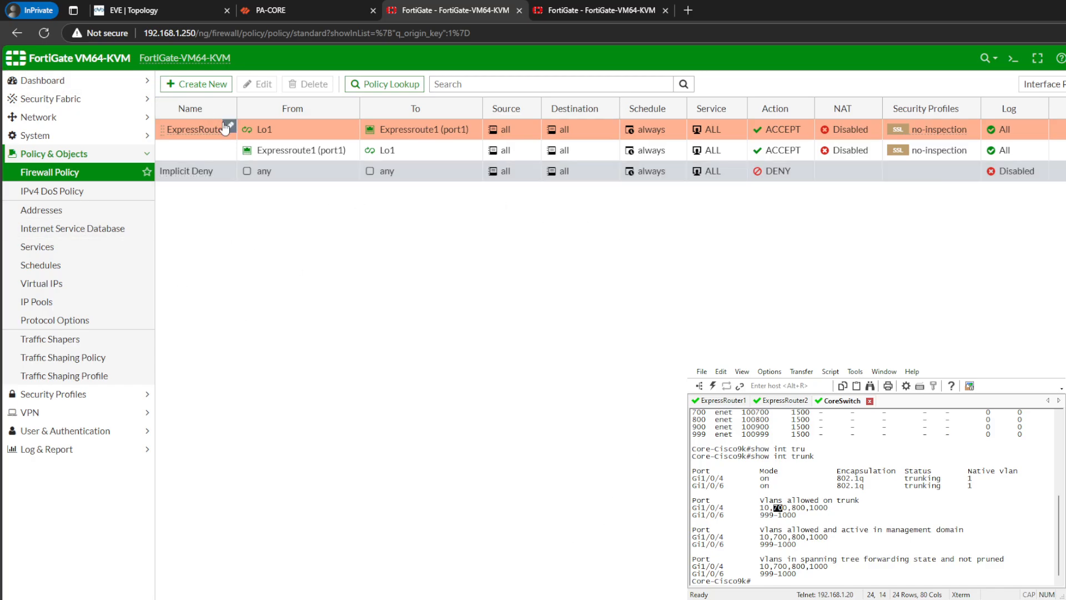
left_click(316, 13)
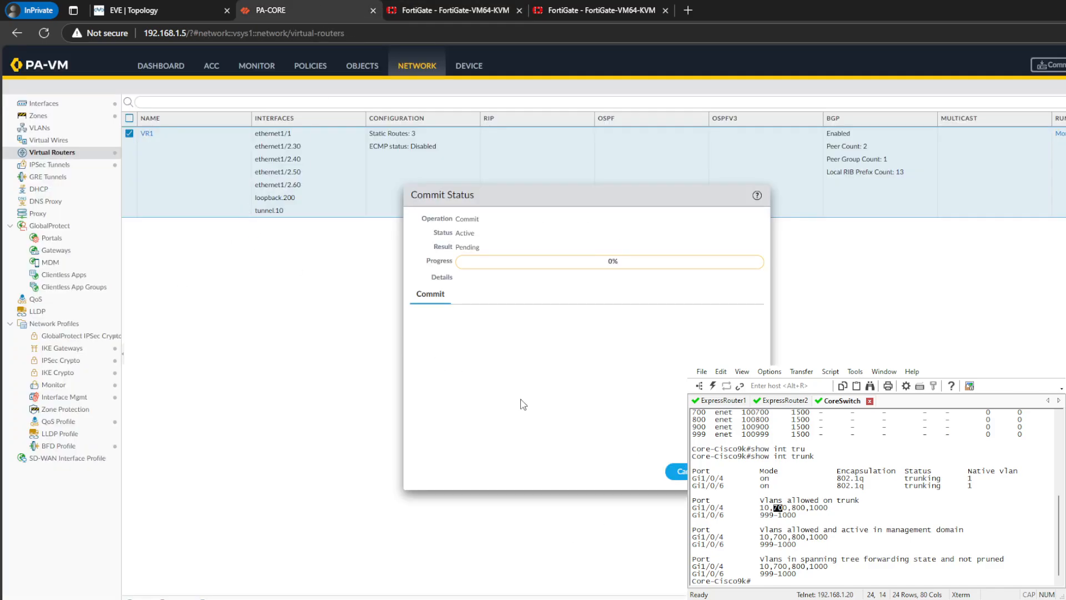
- Review PA-CORE's security policy rules and the interfaces assigned to each zone, especially the Inside zone
left_click(308, 66)
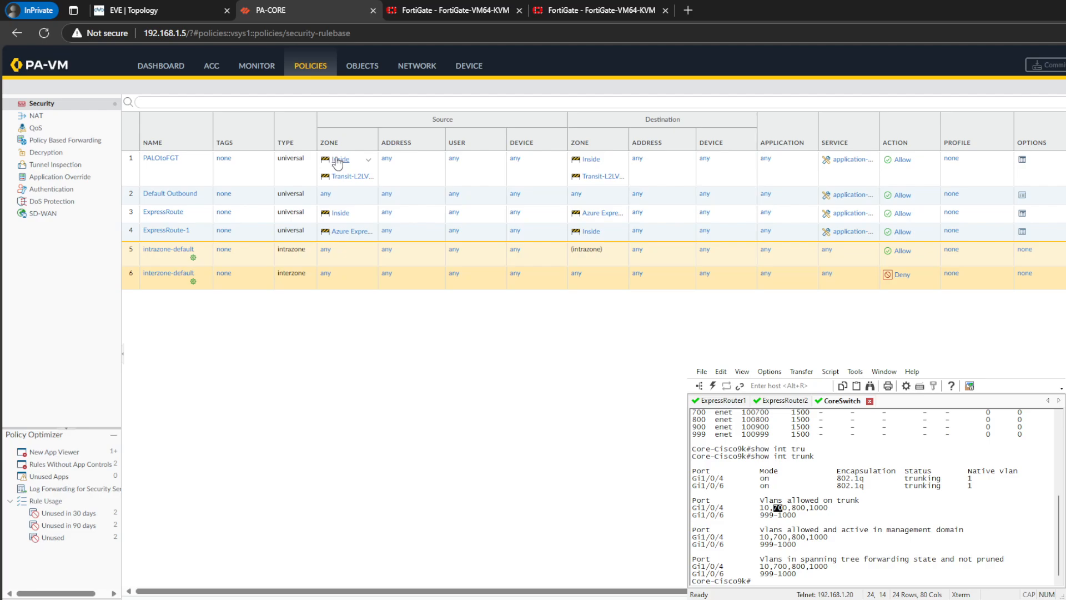
left_click(416, 66)
left_click(39, 116)
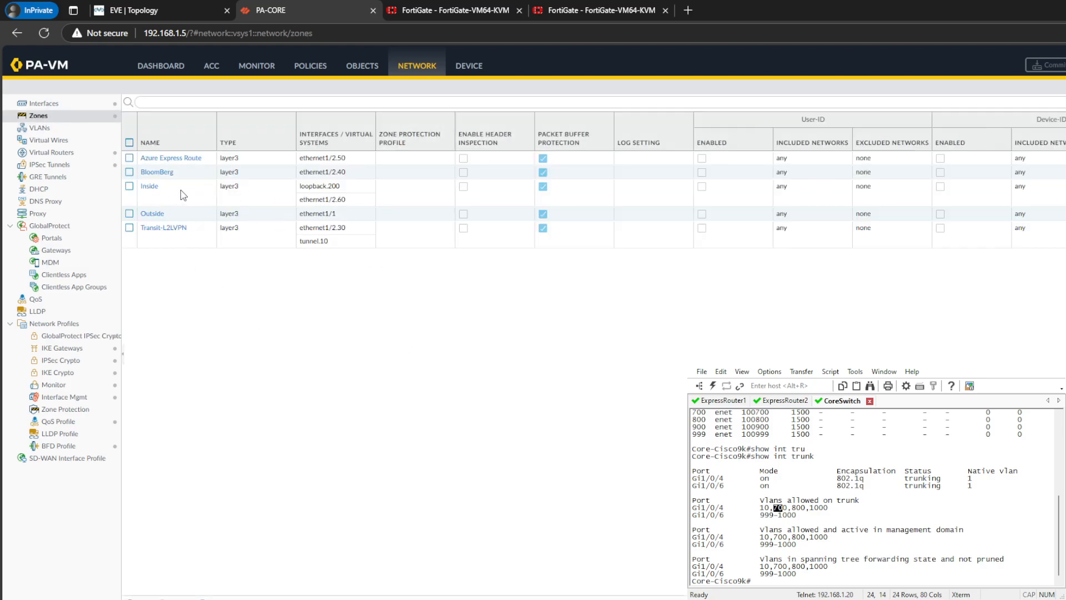
left_click(248, 198)
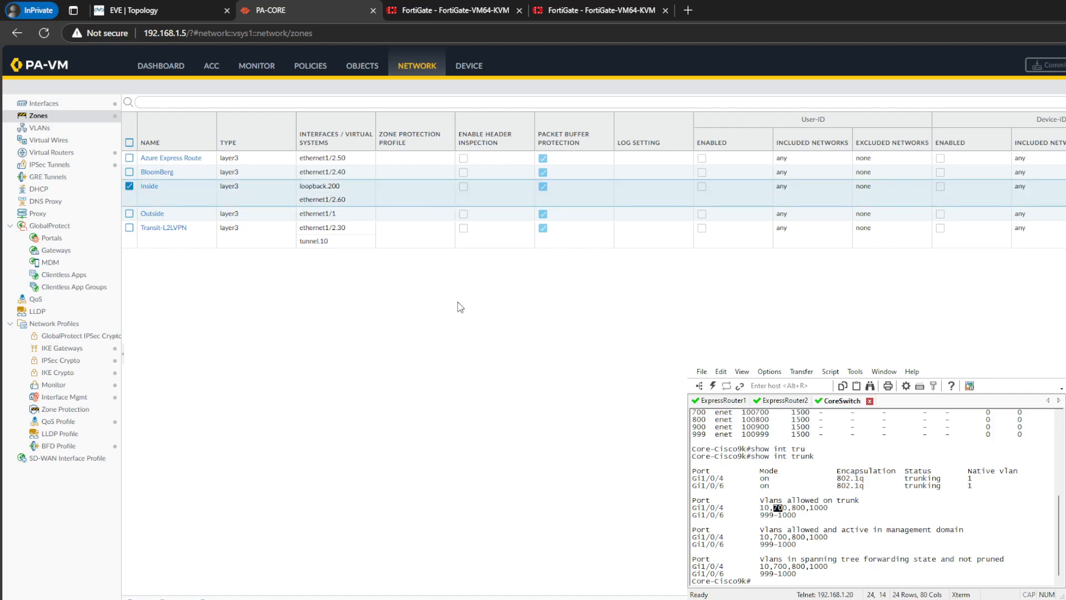
- Review the addresses, tags and zones of PA-CORE's Ethernet subinterfaces and check the commit job's status among the tasks
left_click(48, 105)
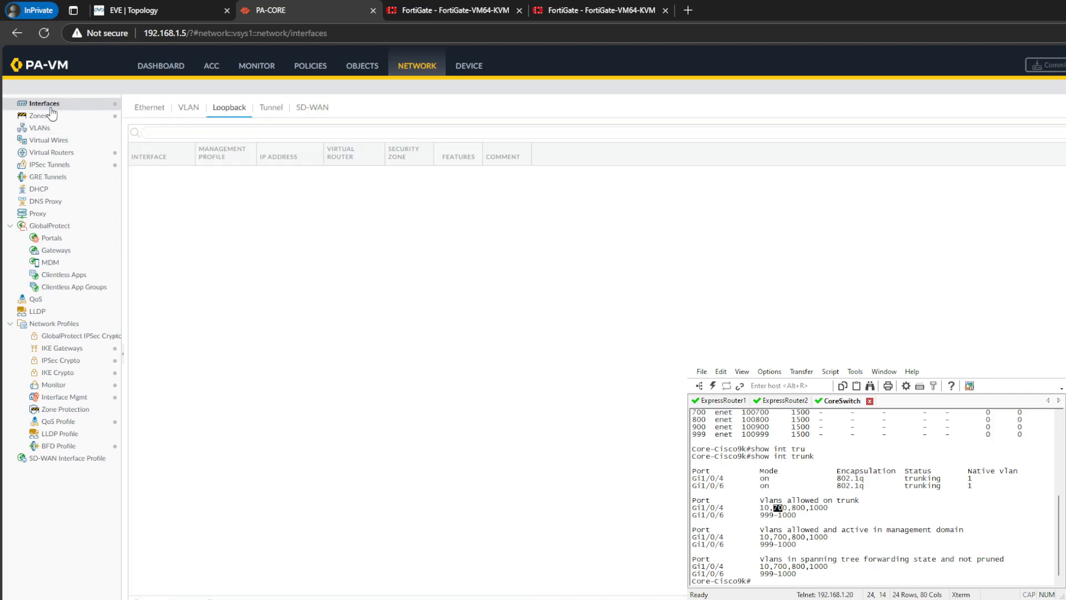
left_click(157, 108)
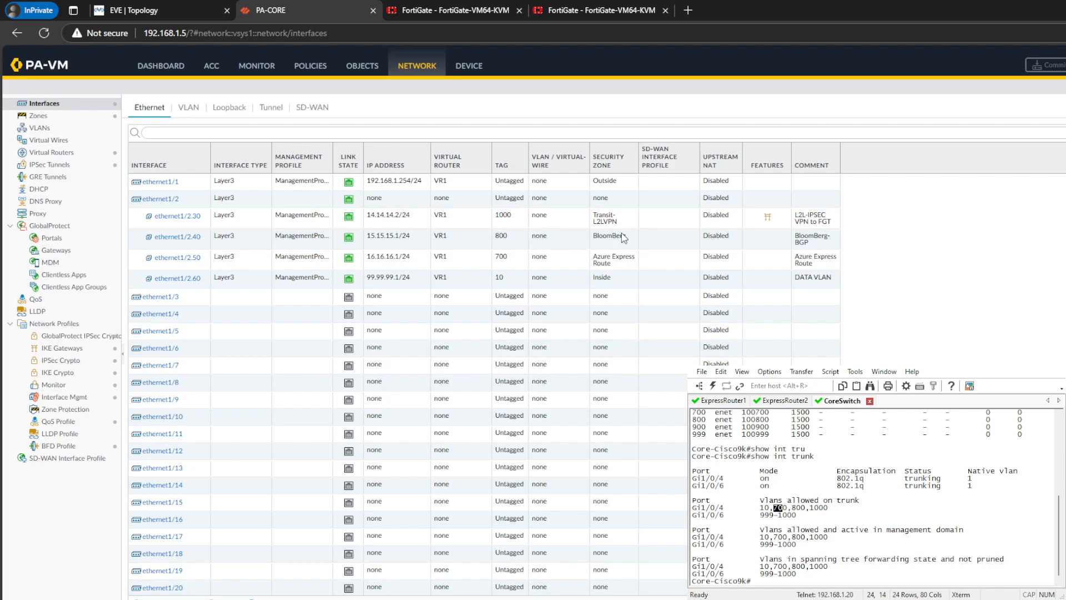
left_click(594, 243)
left_click(1065, 599)
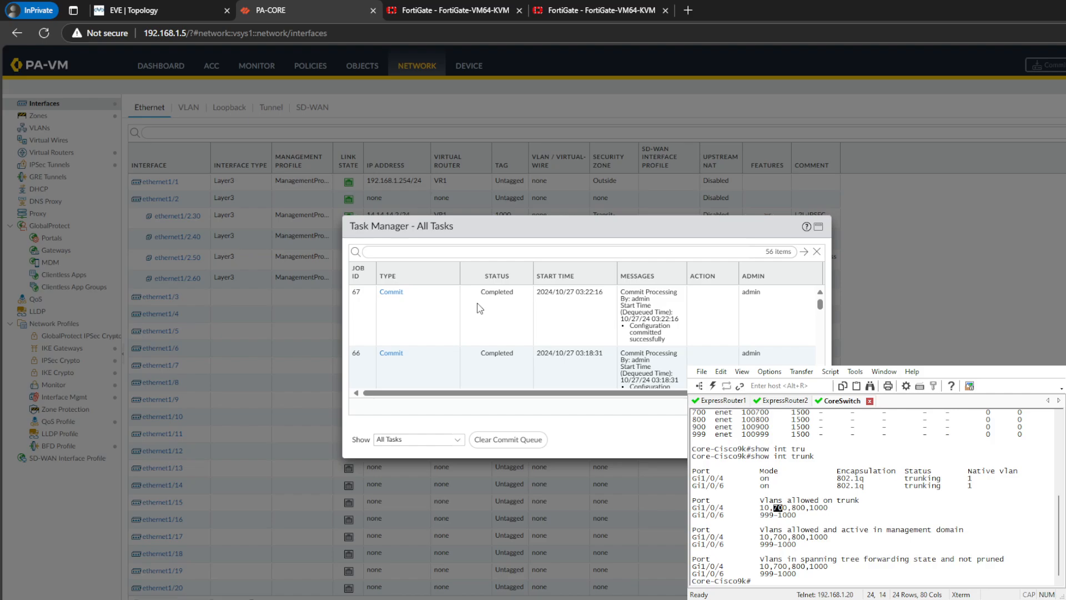
left_click(804, 439)
- Rerun get router info routing-table bgp on the FortiGate at 192.168.1.251 and look for the 200.200.200.1/32 route
left_click(482, 9)
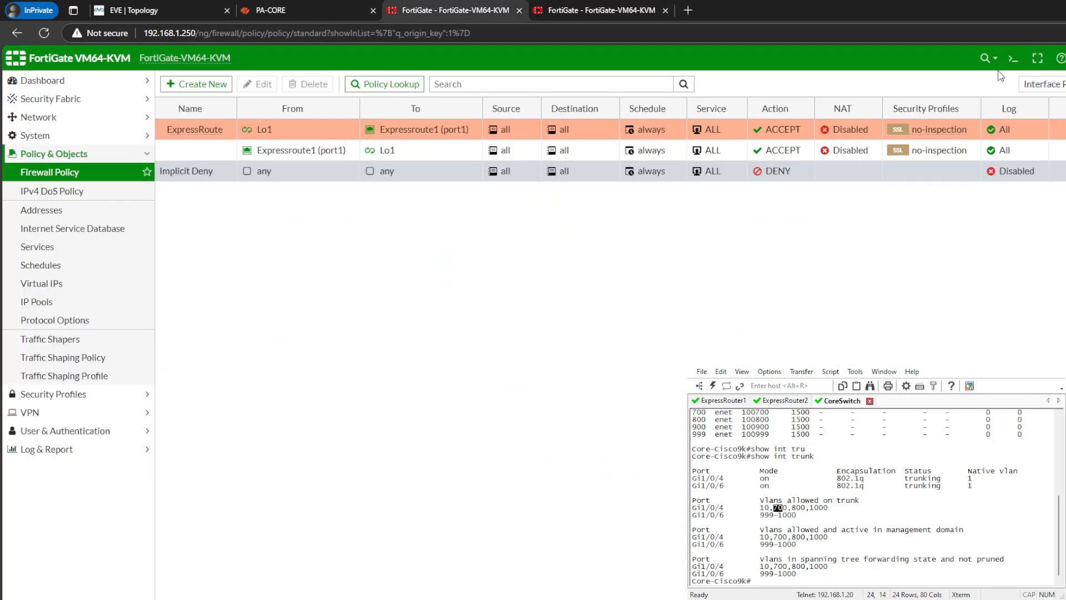
left_click(1013, 58)
left_click(599, 10)
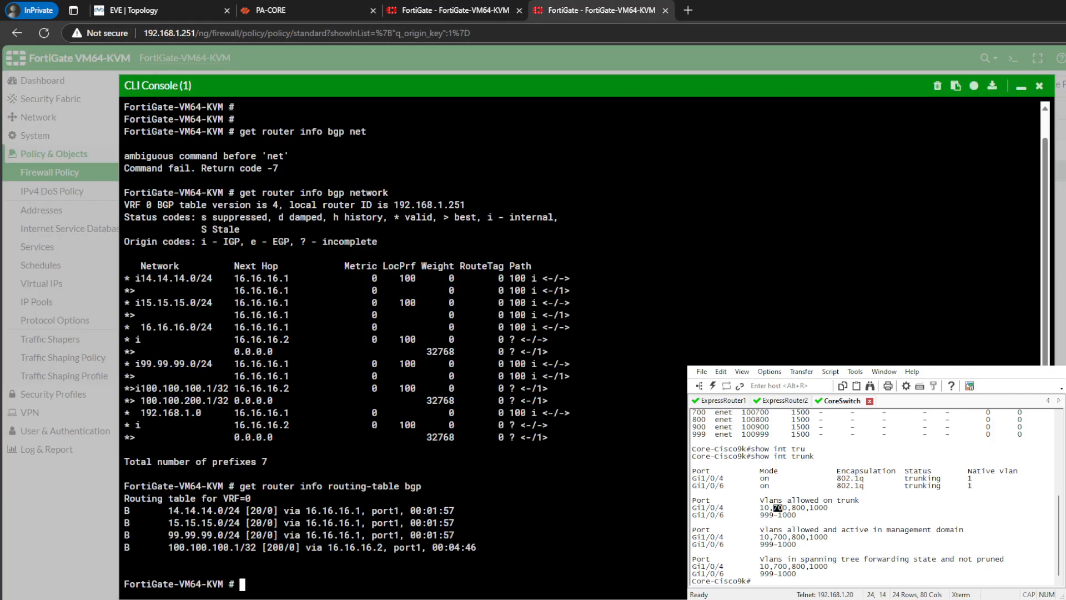
key("Up")
key("Return")
key("Up")
key("Return")
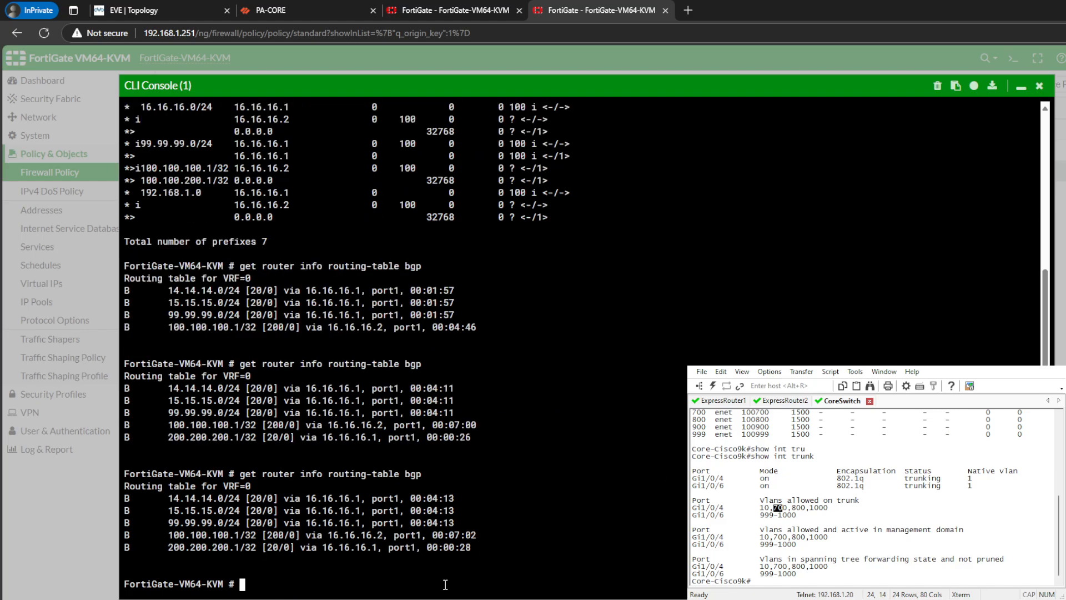
left_click_drag(472, 549, 206, 549)
left_click(235, 570)
left_click(263, 557)
- Compare the learned route with the IP address of PA-CORE's loopback.200 interface
left_click(314, 10)
left_click(235, 106)
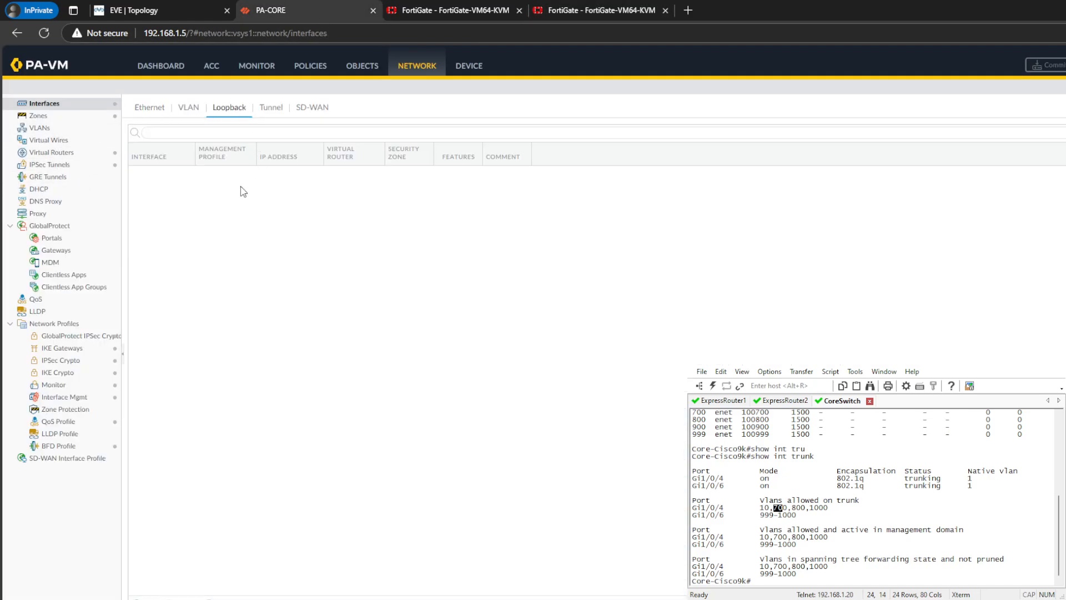
left_click(268, 191)
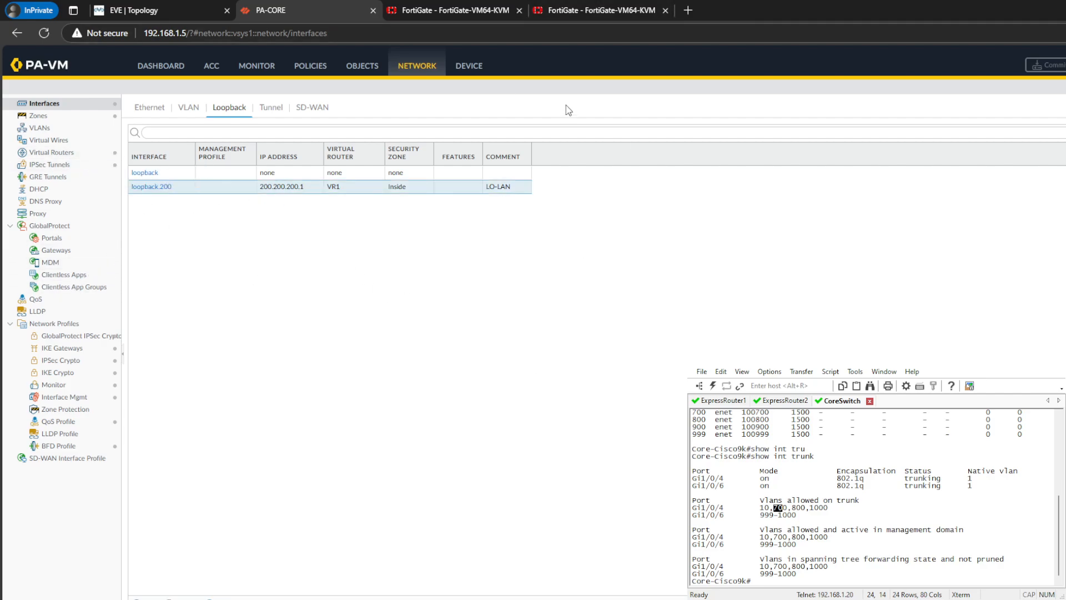
- Examine the 14.14.14.0/24 and 15.15.15.0/24 BGP routes in the routing table of the FortiGate at 192.168.1.251
left_click(601, 10)
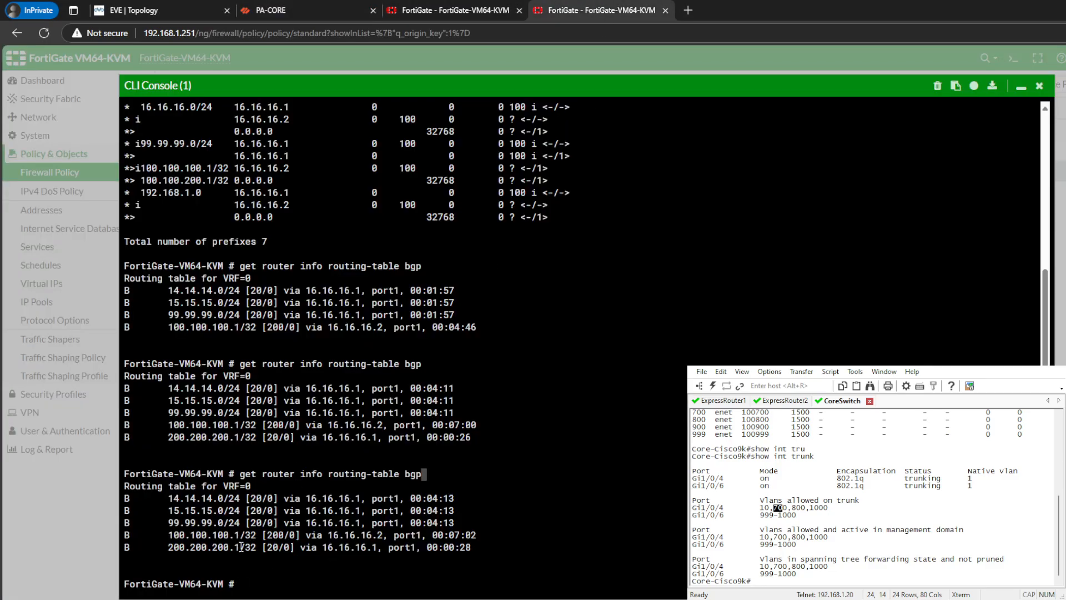
left_click_drag(173, 498, 452, 511)
left_click(450, 511)
left_click_drag(168, 498, 150, 486)
left_click(500, 524)
left_click(477, 515)
left_click_drag(476, 515, 312, 502)
left_click(312, 503)
- Create an enabled BGP export rule named AllowLO in PA-CORE's VR1, used by the ExpressRoute peer group
left_click(322, 8)
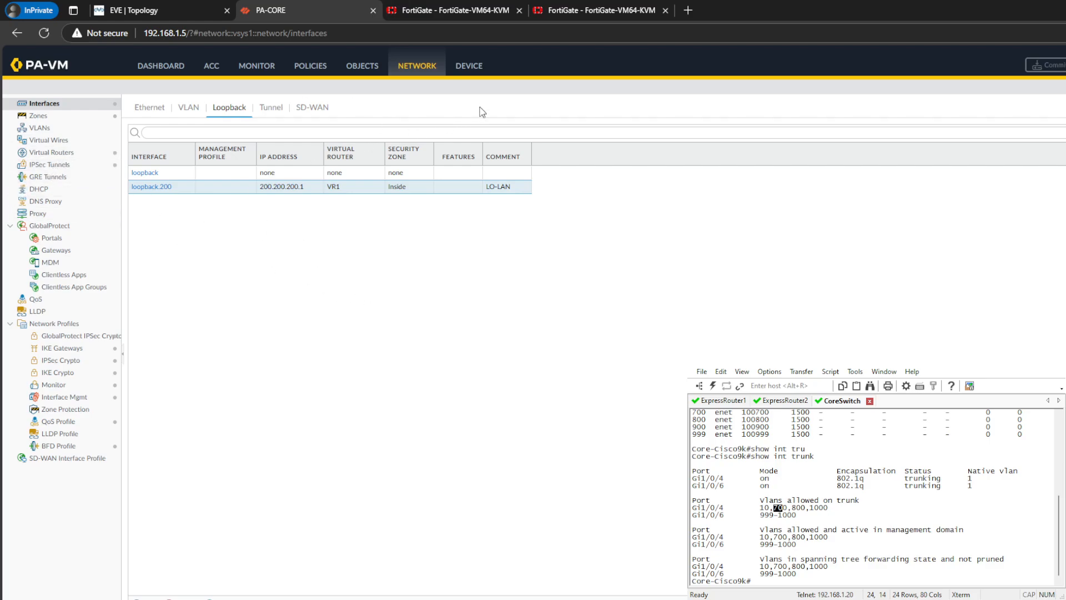
left_click(62, 153)
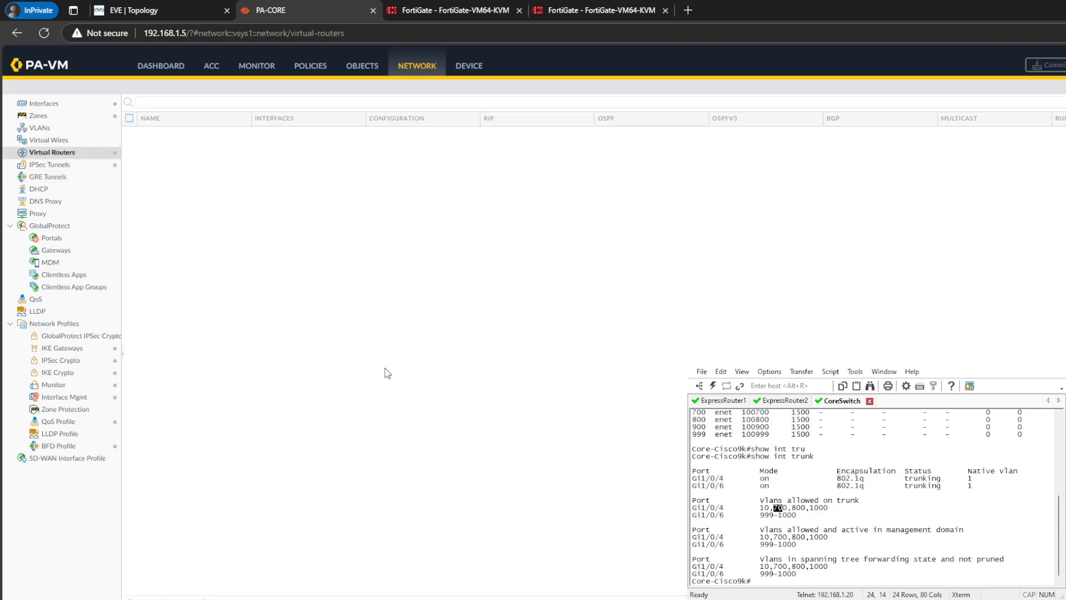
left_click(147, 133)
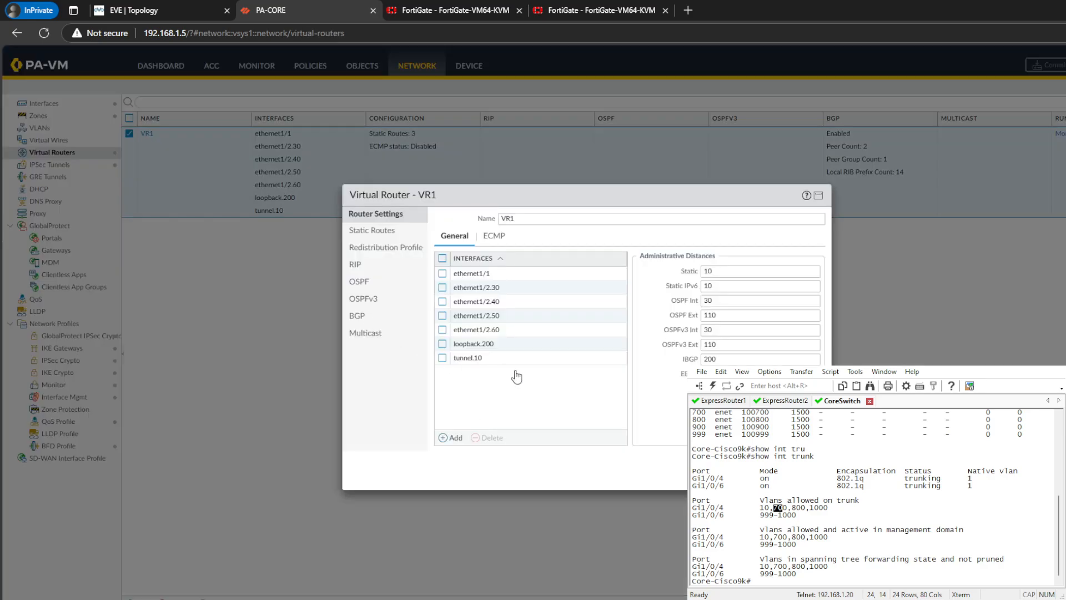
left_click(357, 315)
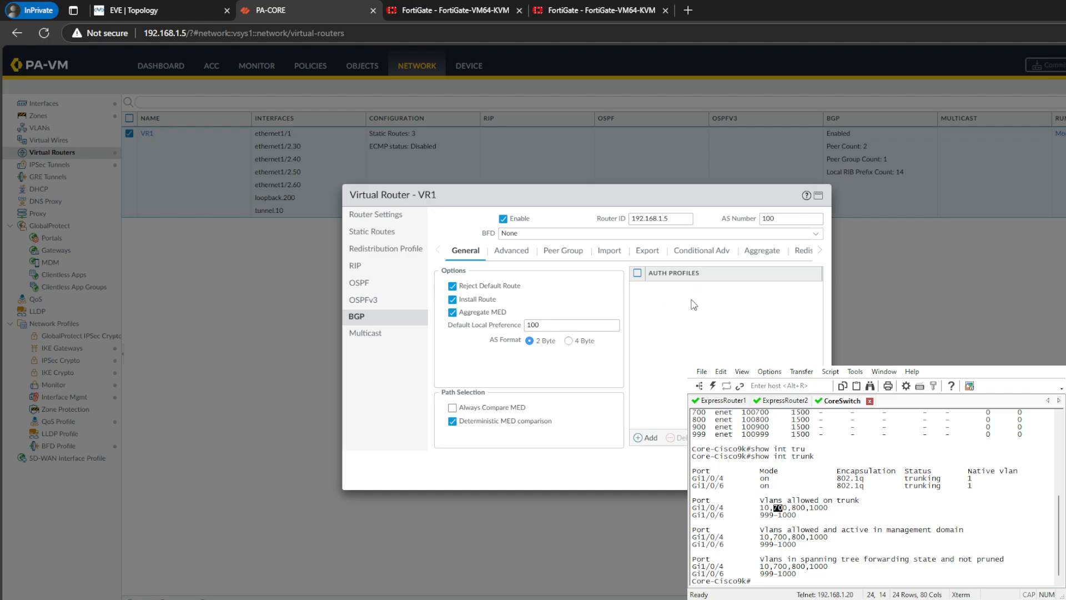
left_click(646, 252)
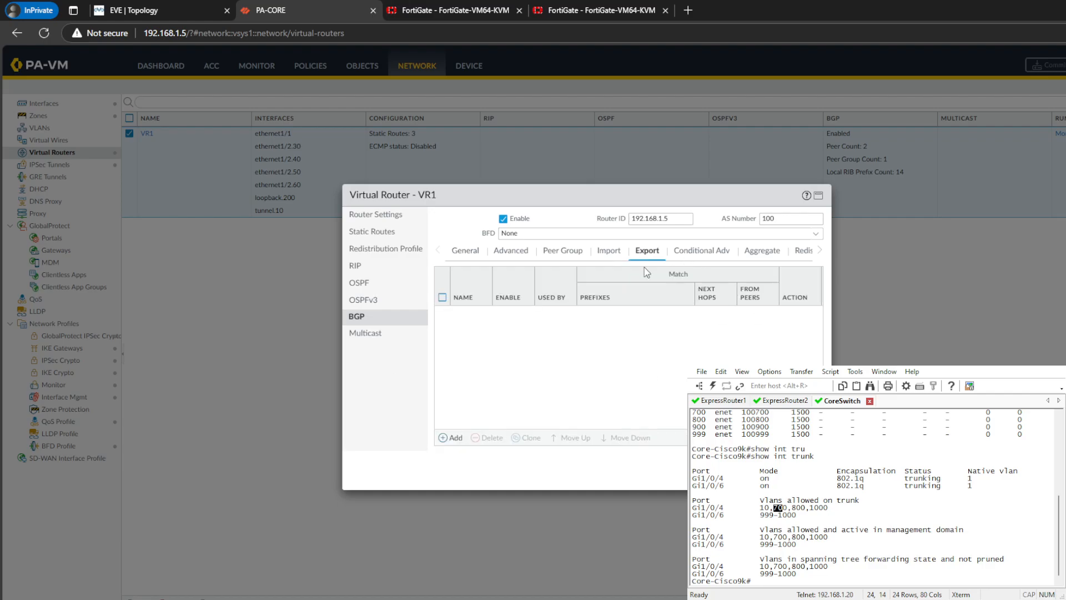
left_click(443, 438)
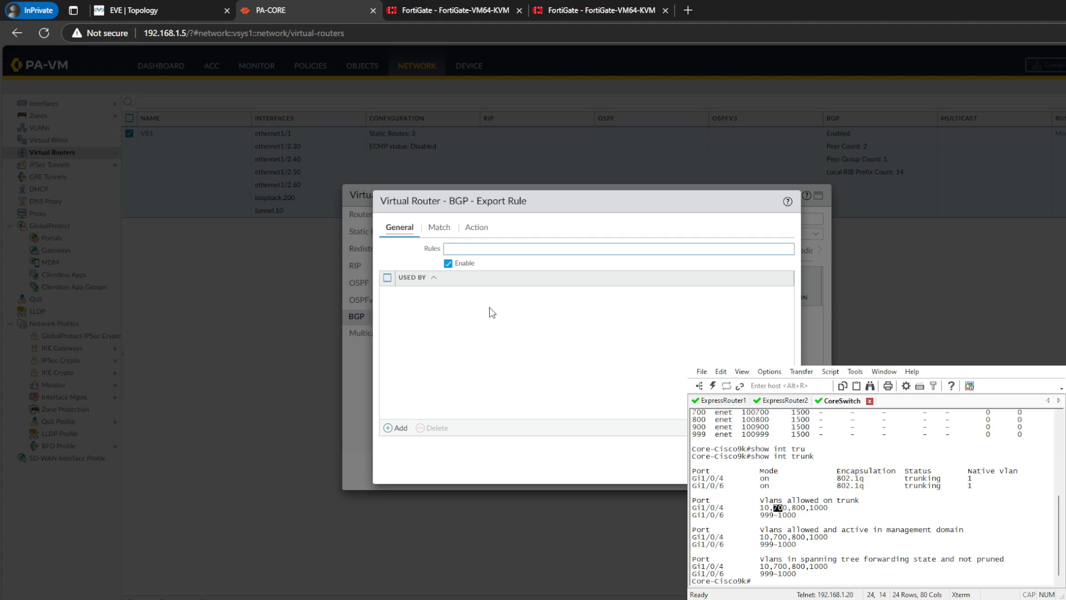
left_click(477, 246)
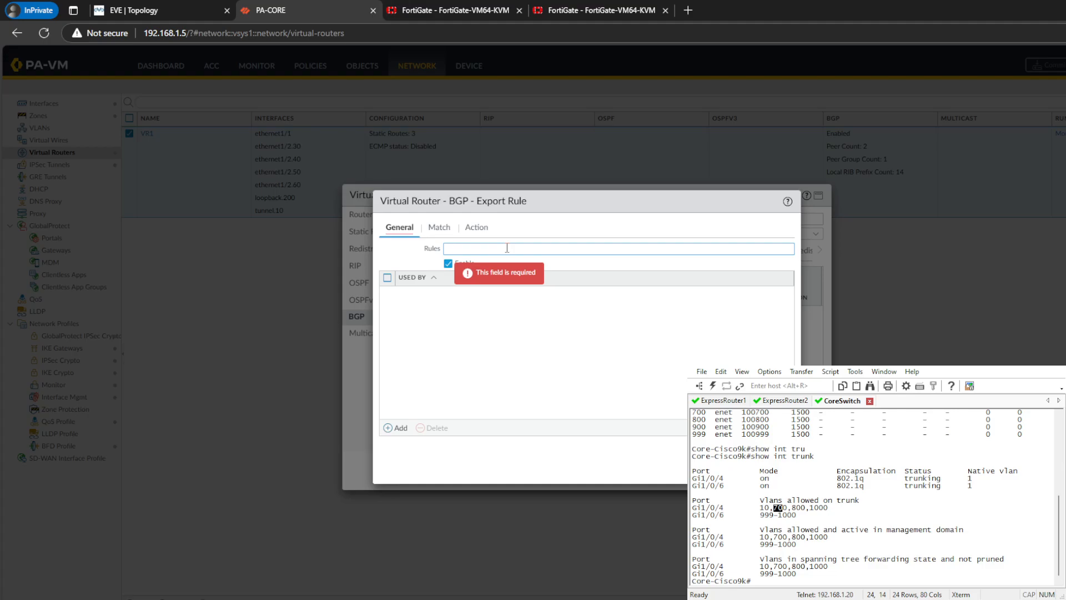
type("AllowLO")
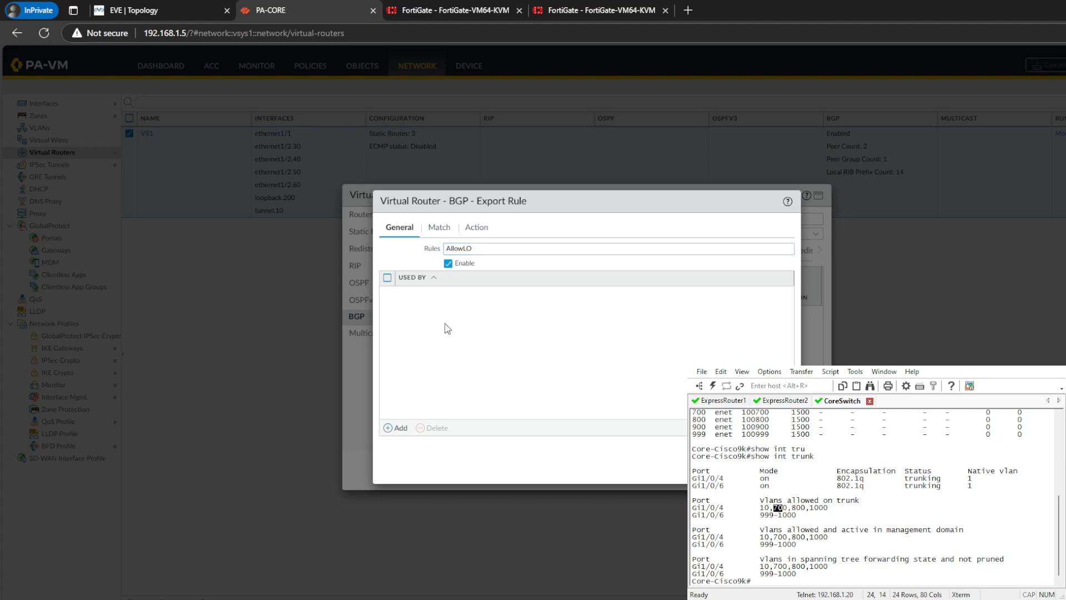
left_click(397, 428)
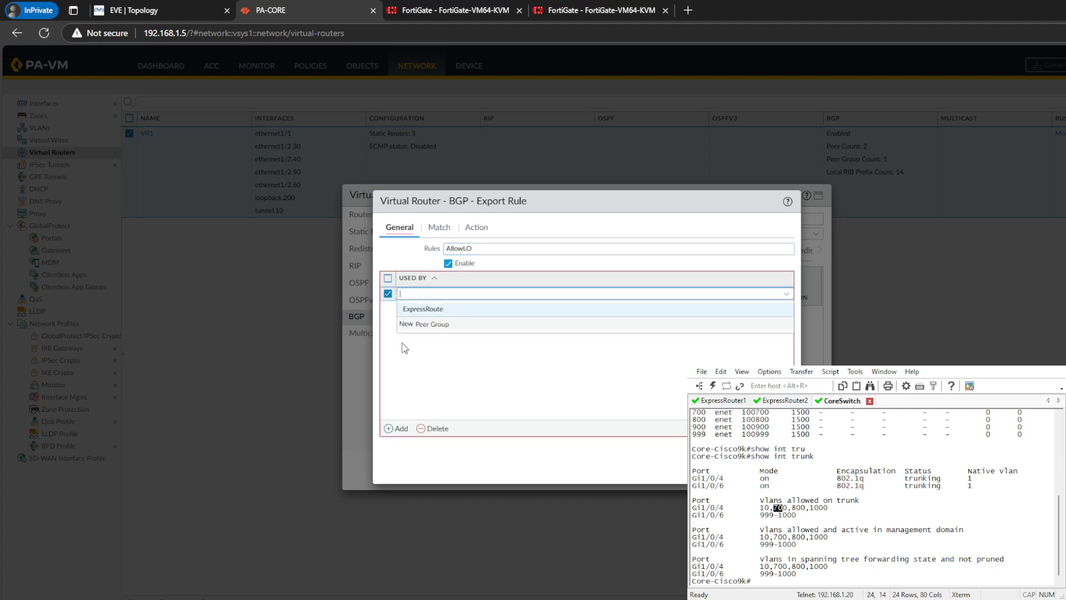
left_click(439, 310)
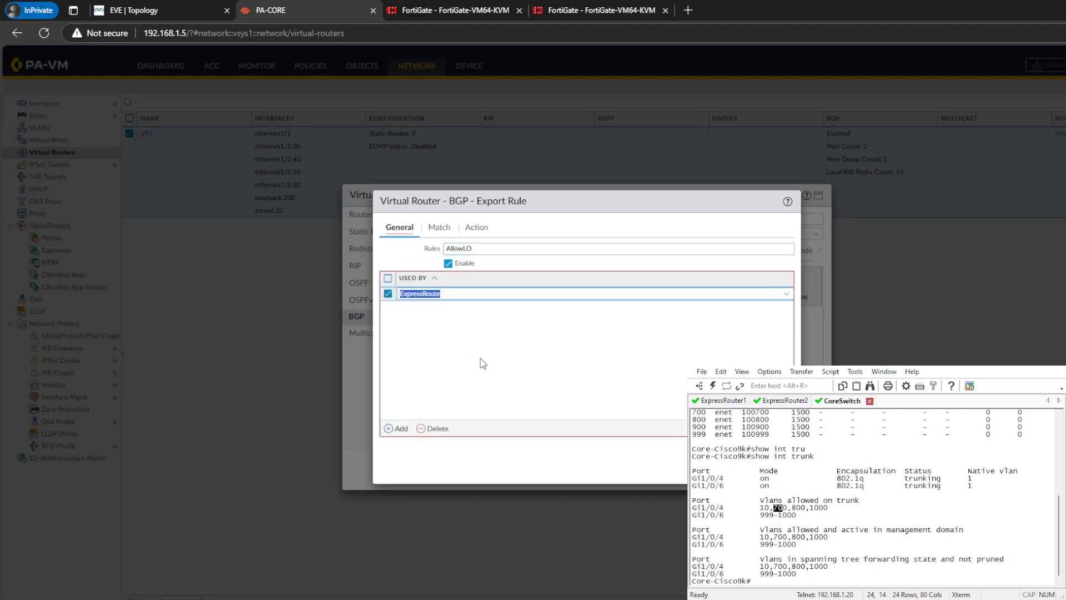
- Add an address prefix entry to the match criteria of the AllowLO export rule
left_click(439, 227)
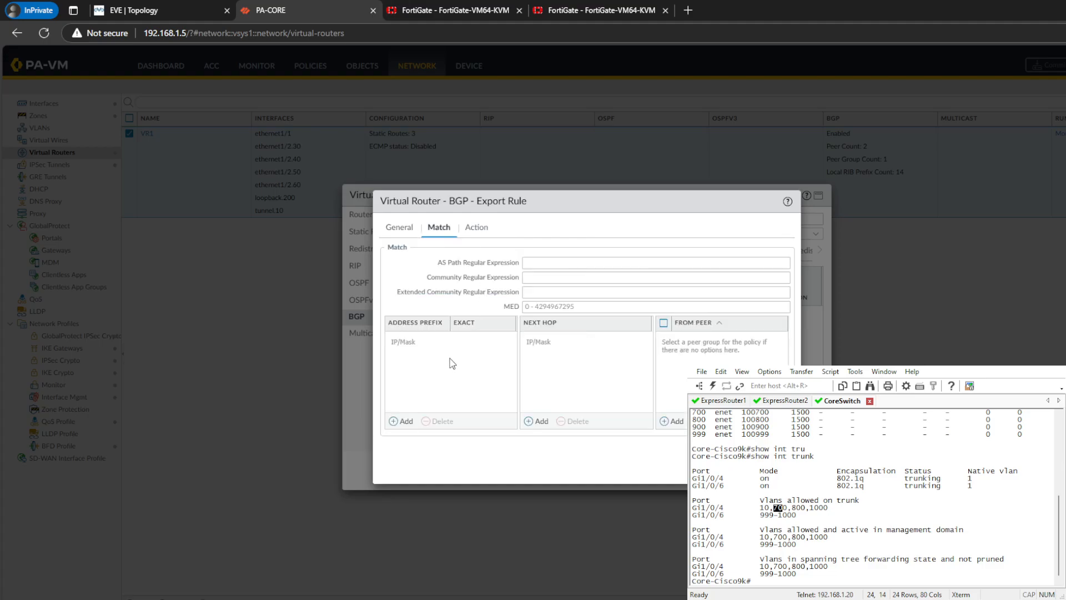
left_click(403, 421)
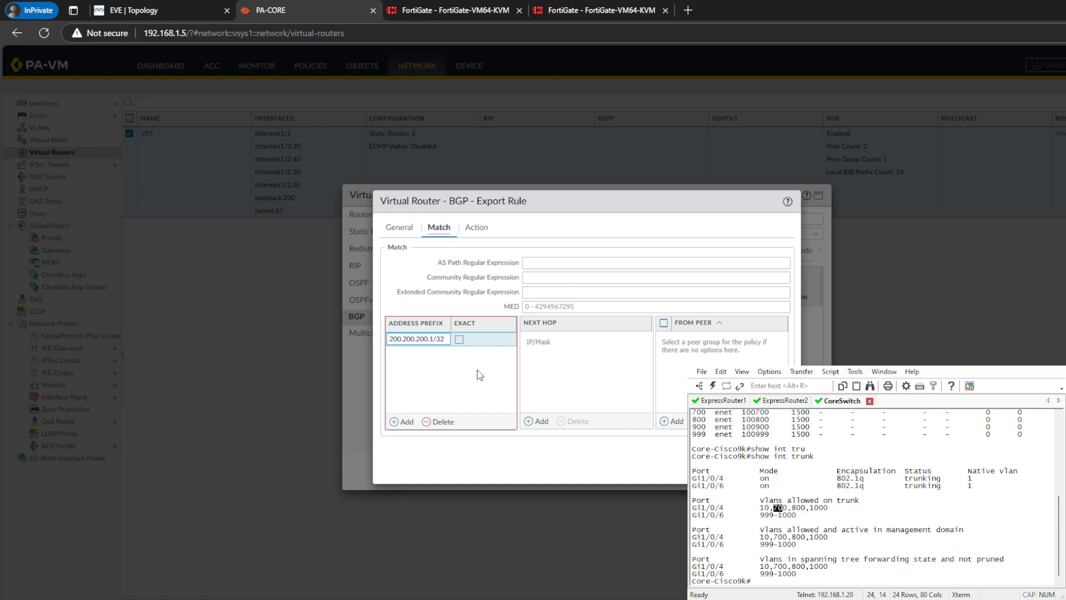
- Match the exact prefix 200.200.200.1/32 in the AllowLO export rule, keep its action as Allow, and save the rule
left_click(459, 344)
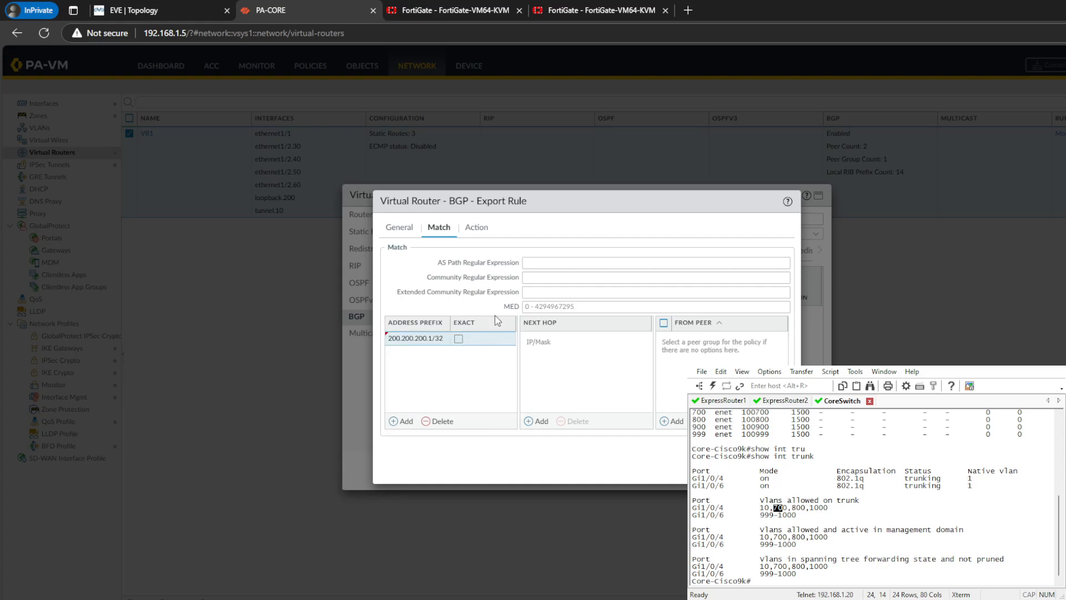
left_click(458, 339)
left_click(434, 339)
left_click(484, 228)
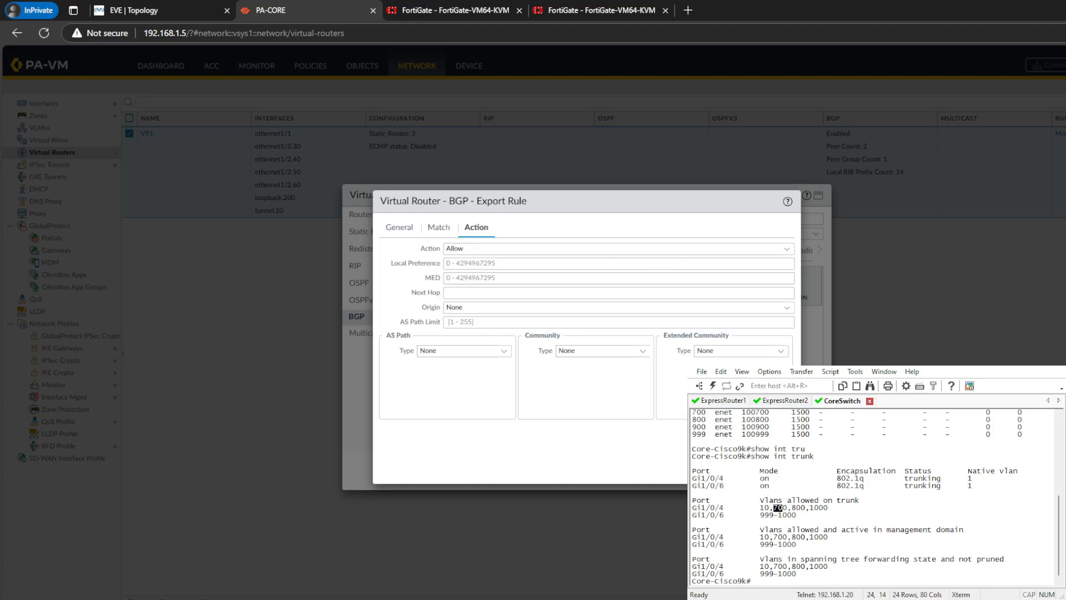
left_click(743, 468)
left_click(571, 312)
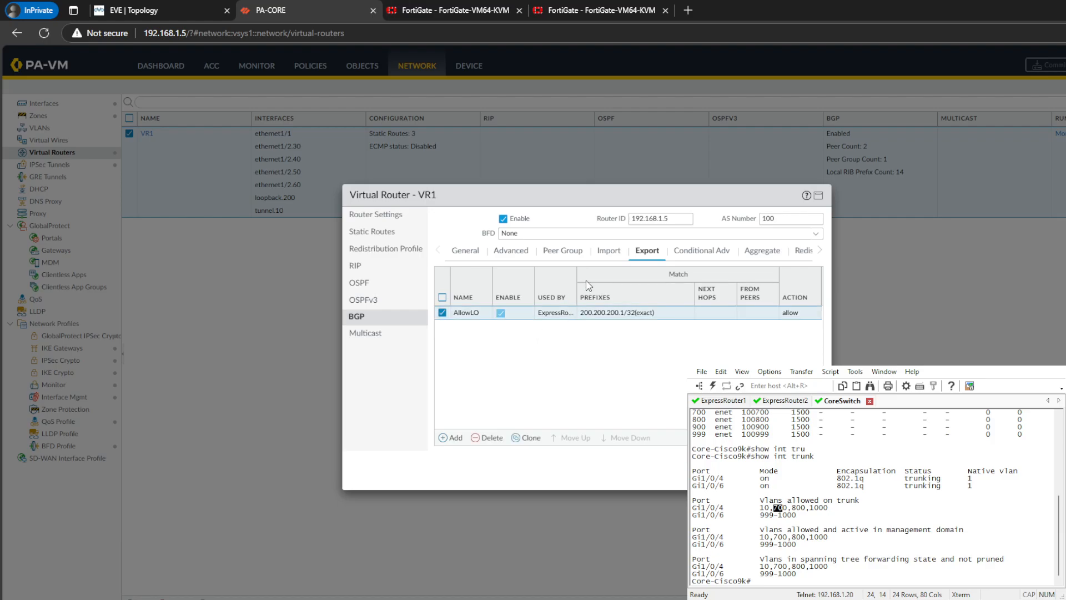
- Create an enabled BGP export rule named Block-Any, used by the ExpressRoute peer group
left_click(453, 437)
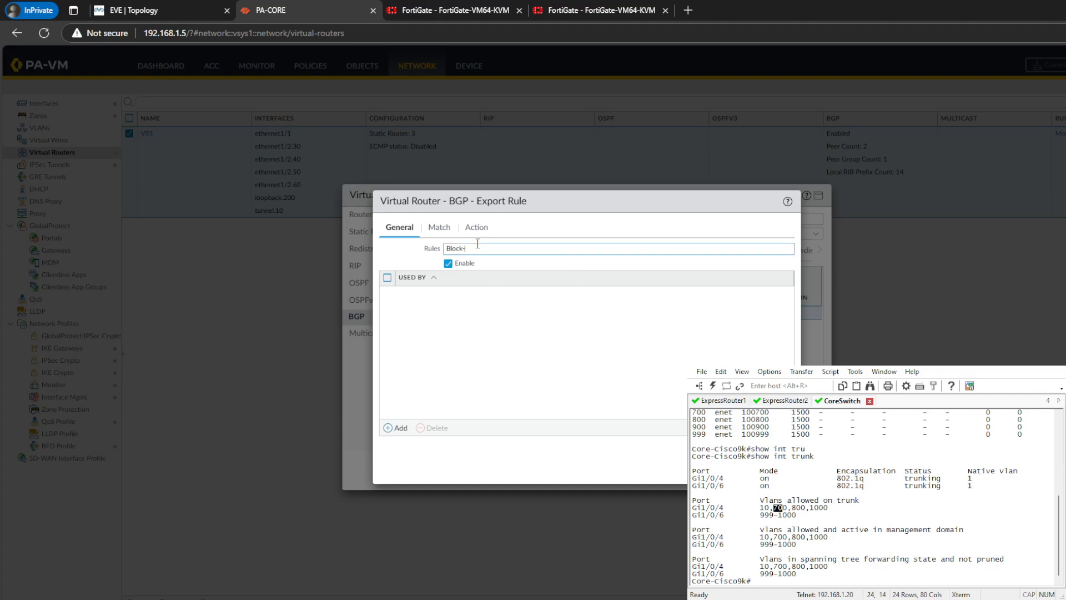
left_click(388, 431)
left_click(420, 315)
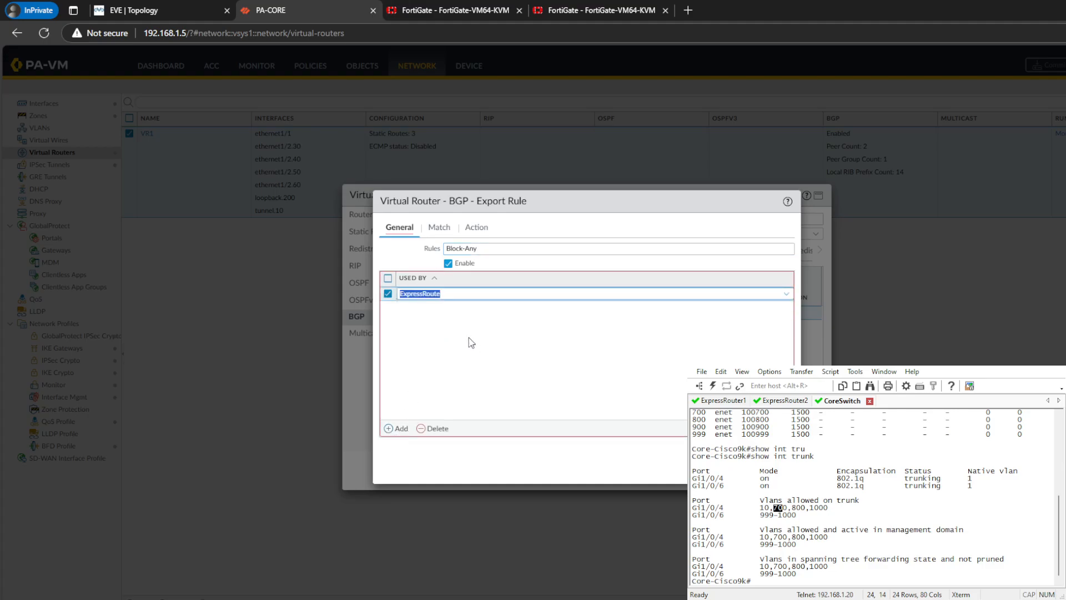
- Add 14.14.14.0/24 as an exact address prefix to the match criteria of the Block-Any rule
left_click(438, 228)
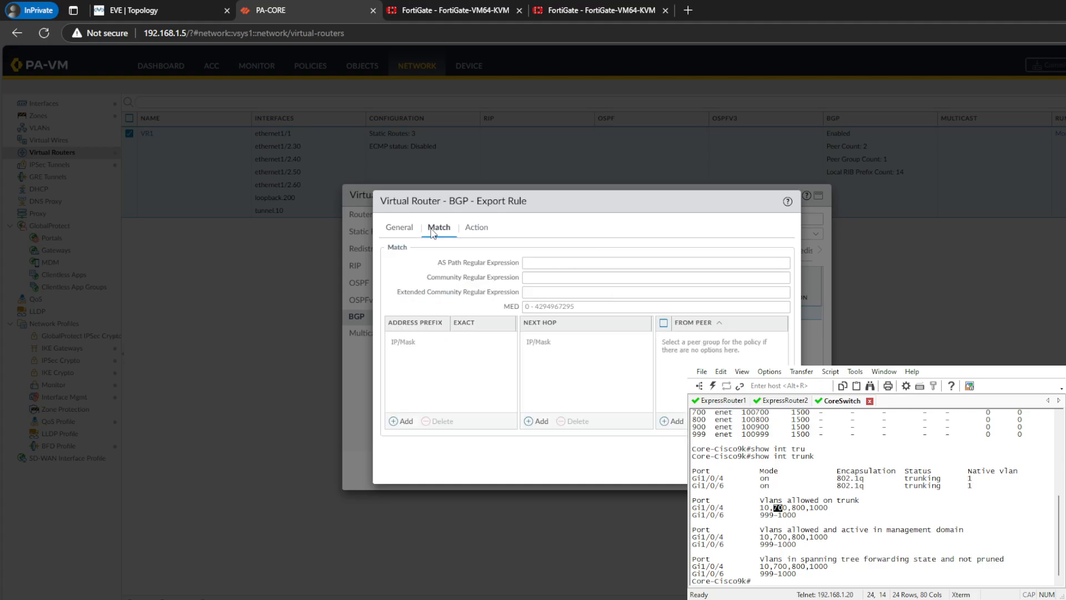
left_click(401, 421)
type("192.168.1.10/24")
key("ctrl+a")
key("BackSpace")
type("14.1")
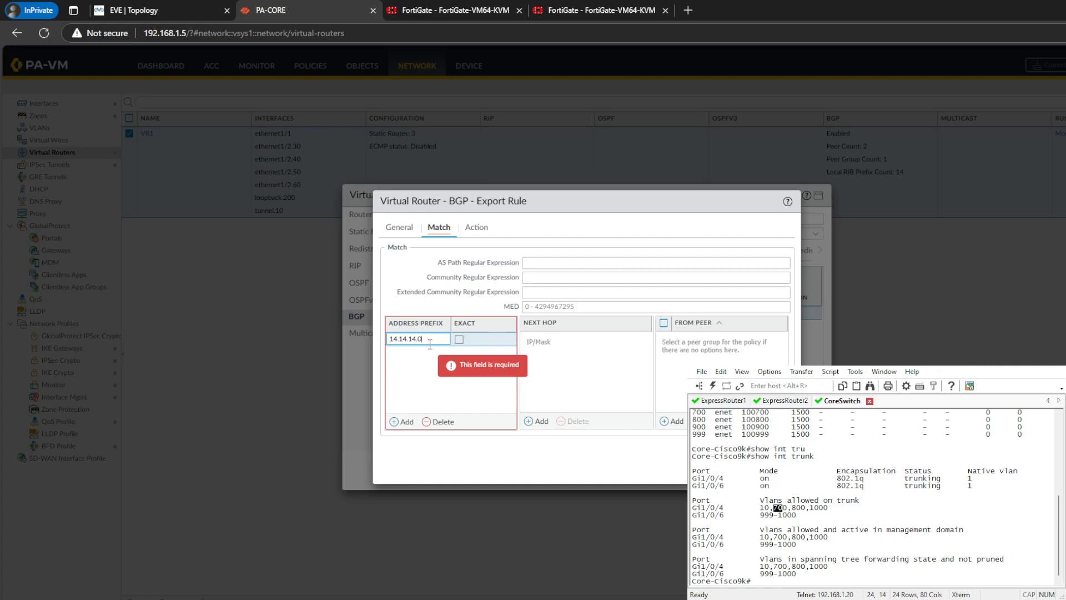
left_click(459, 339)
left_click(459, 339)
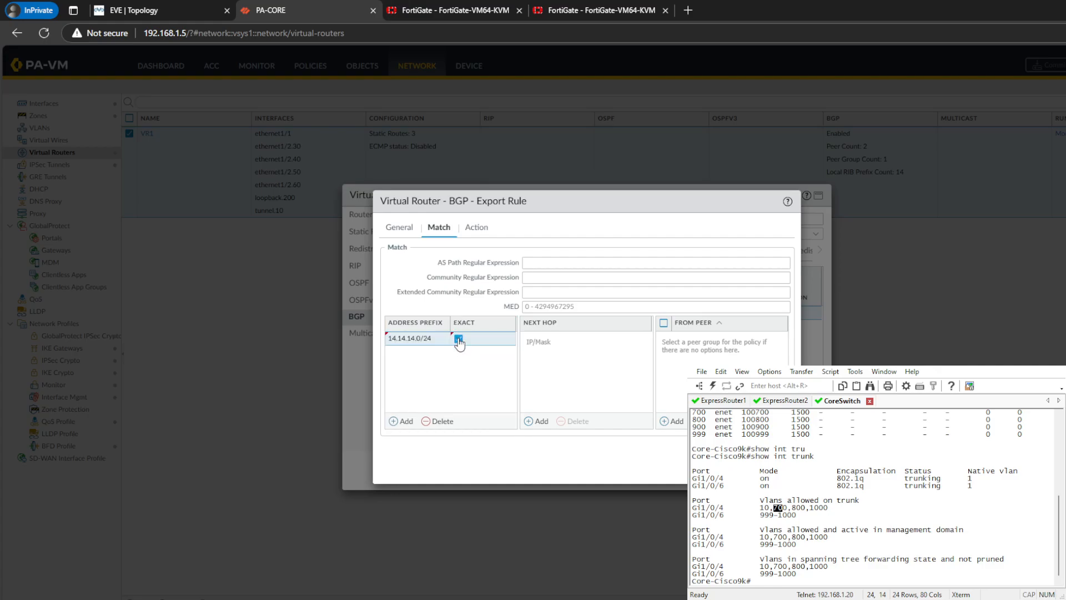
- Add 15.15.15.0/24 as a second exact match prefix, checking it against the BGP routes on the FortiGate at 192.168.1.251
left_click(401, 422)
left_click(433, 6)
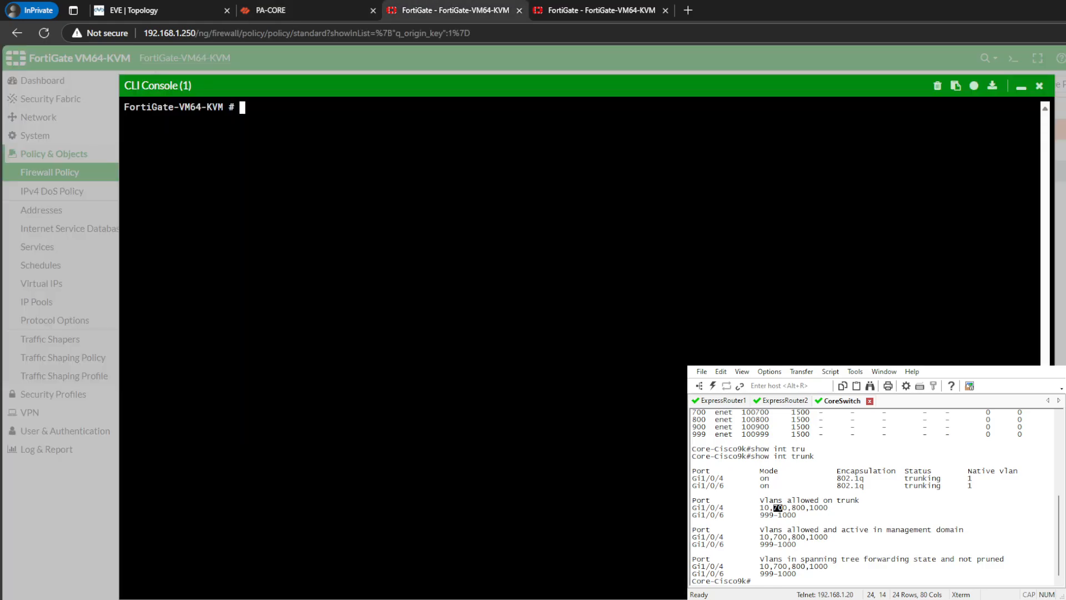
left_click(652, 7)
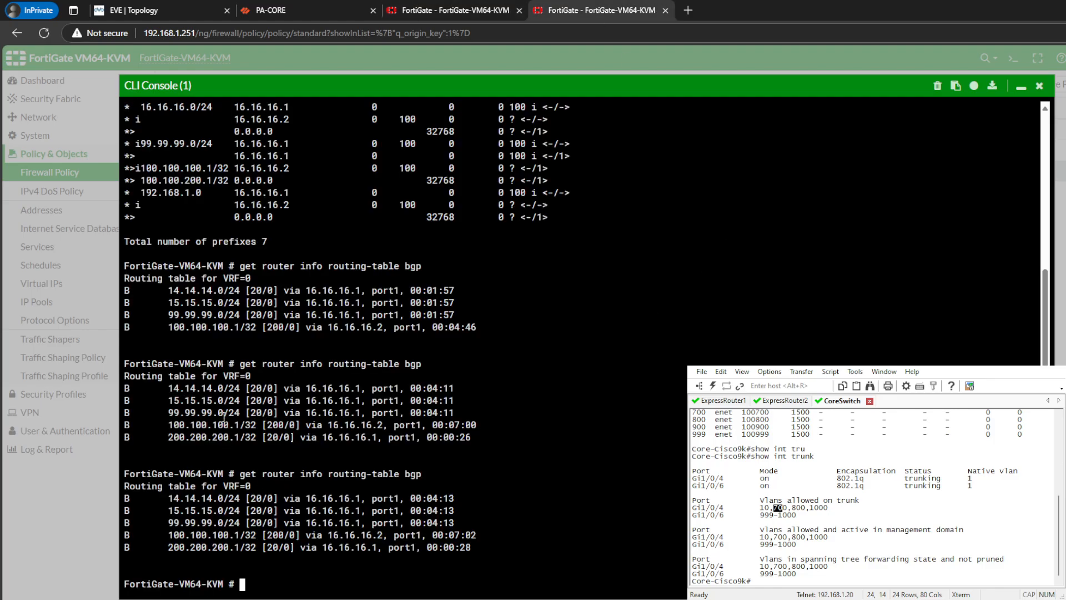
left_click(300, 7)
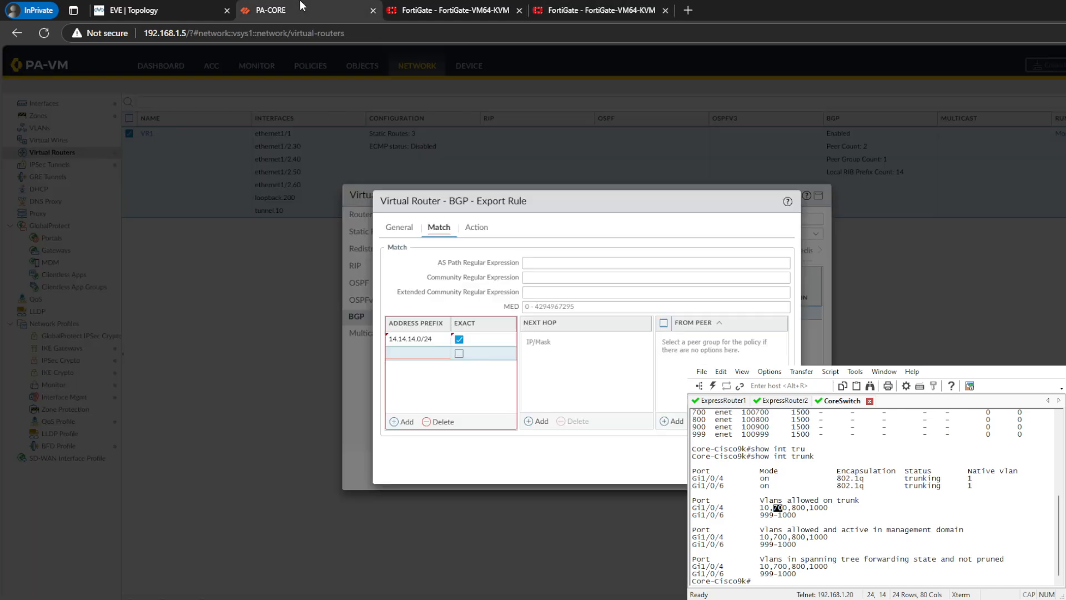
left_click(599, 9)
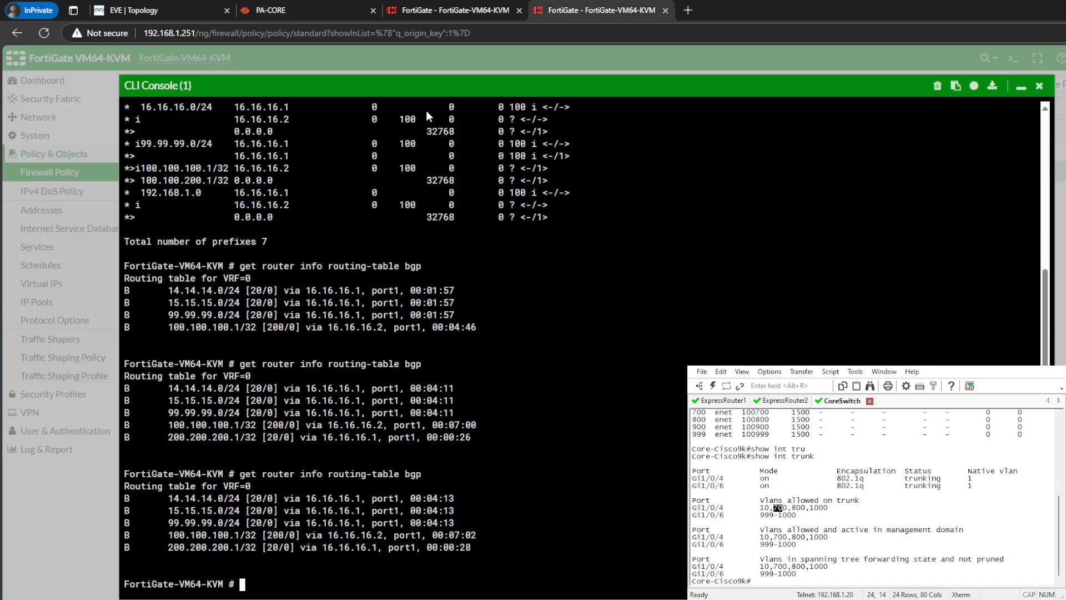
left_click(289, 7)
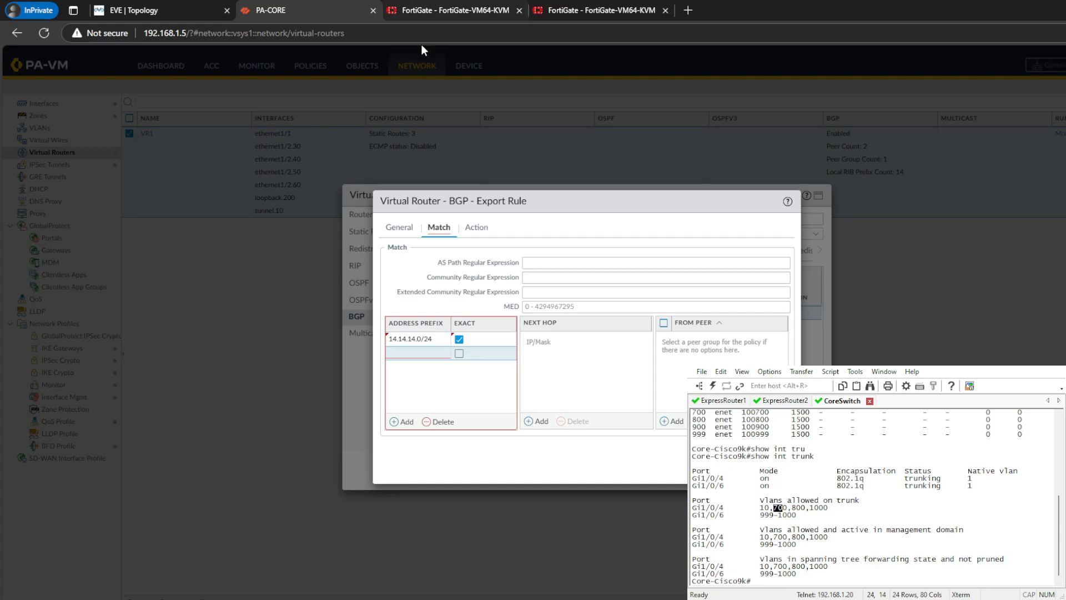
left_click(461, 357)
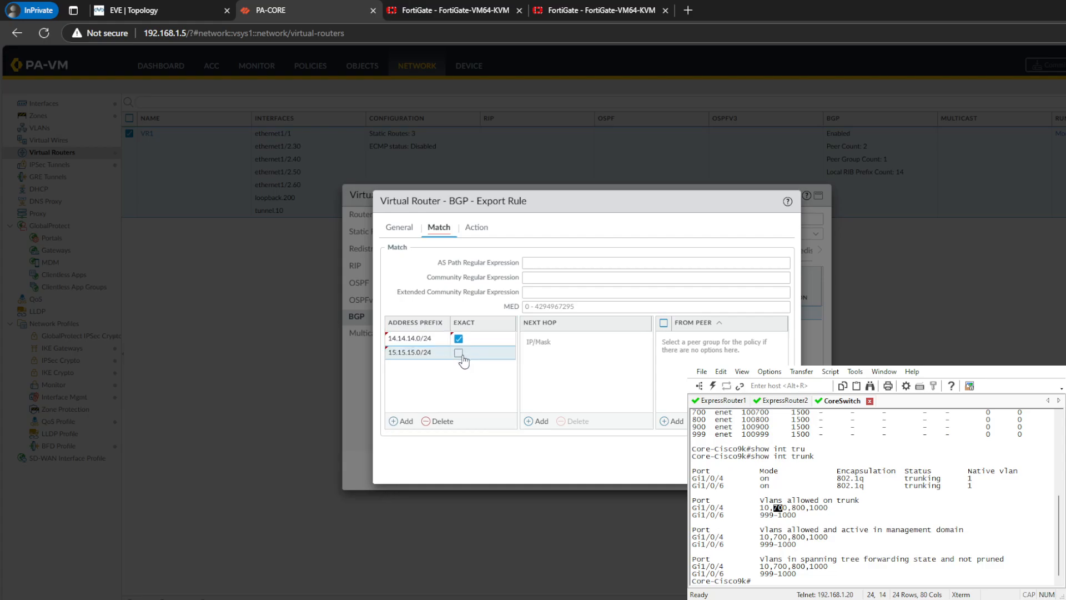
left_click(458, 353)
- Set the Block-Any export rule's action to Deny and save the rule
left_click(471, 227)
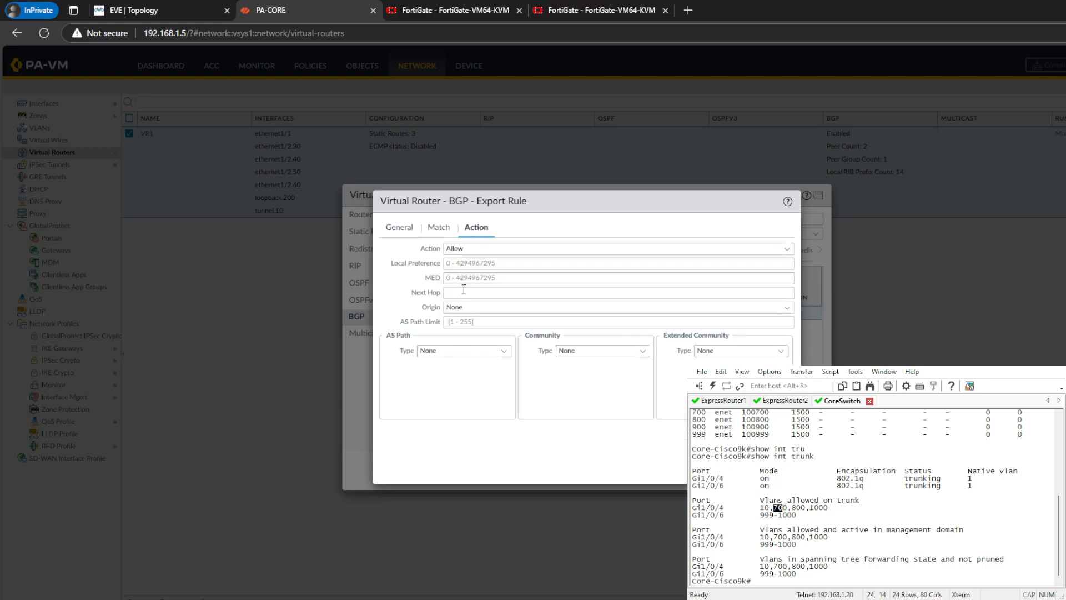
left_click(787, 249)
left_click(517, 275)
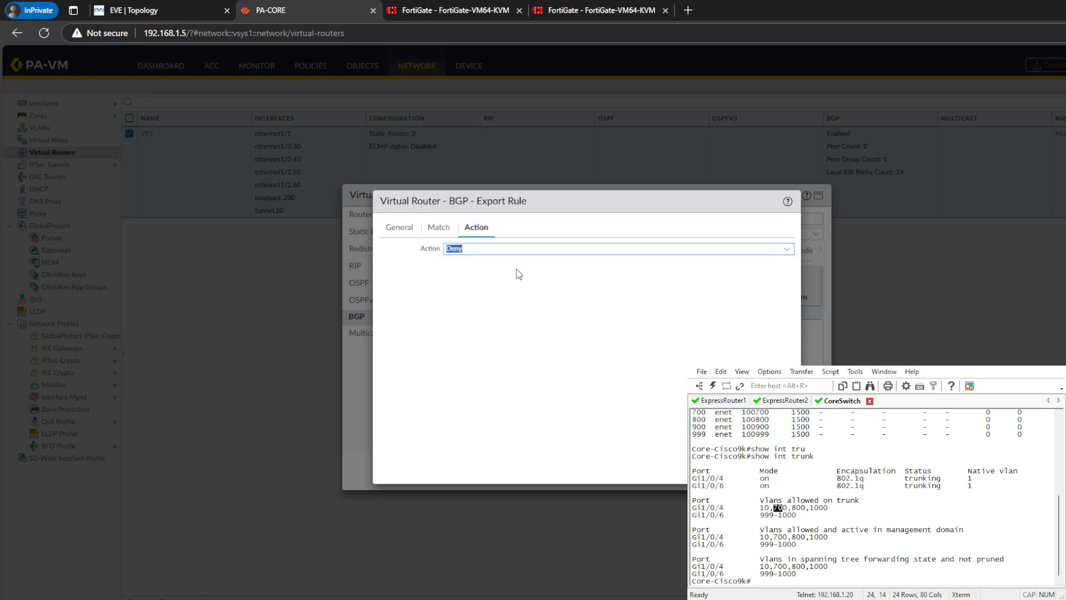
left_click(731, 469)
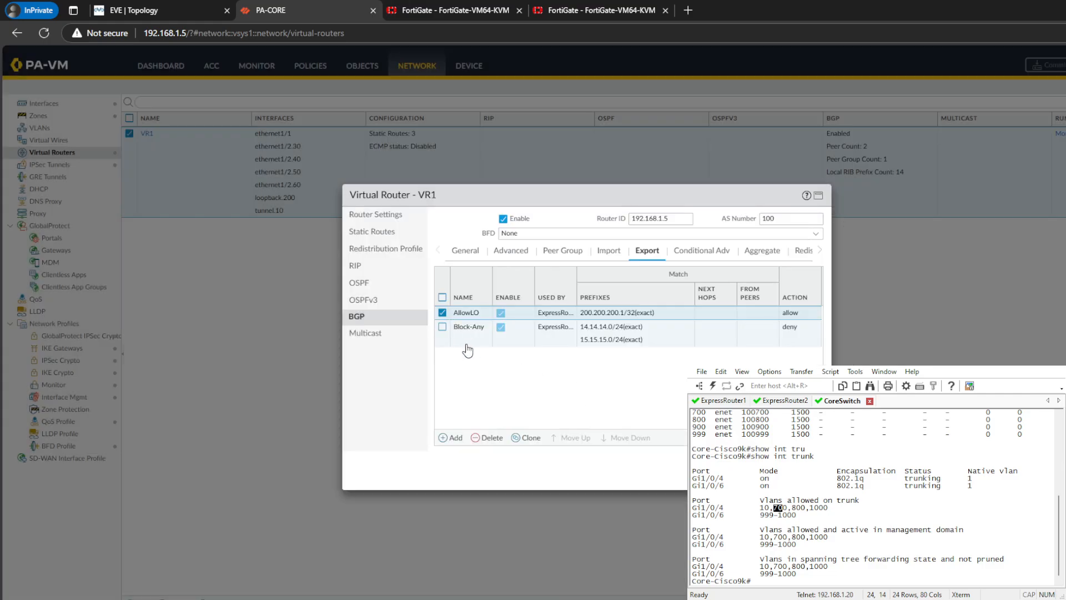
- Review the AllowLO and Block-Any export rules, save the VR1 virtual router, and commit the configuration
left_click(442, 312)
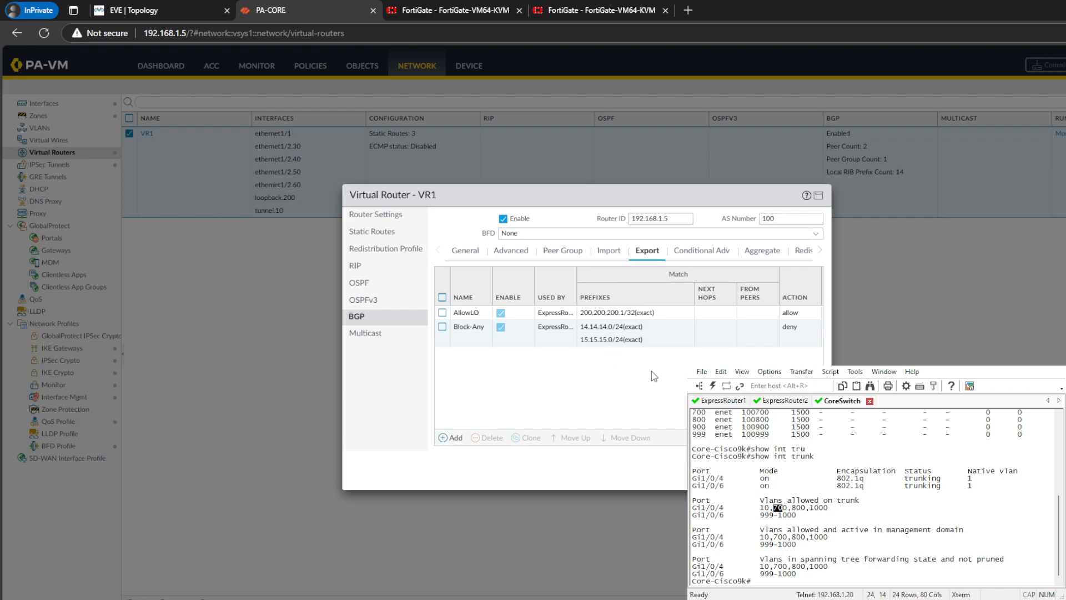
left_click(580, 318)
left_click(618, 333)
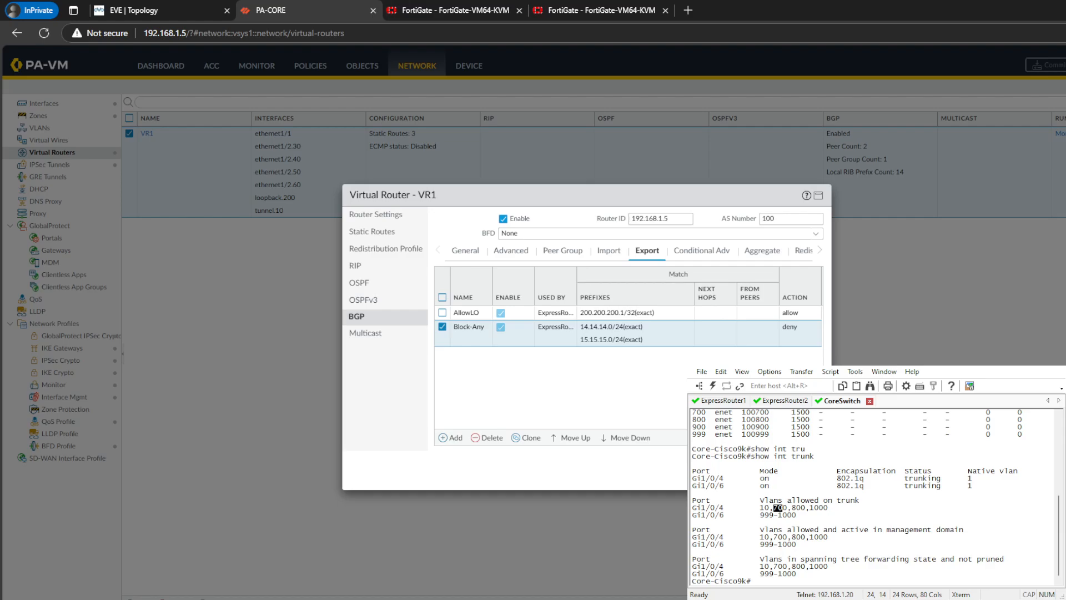
left_click(755, 470)
left_click(1048, 65)
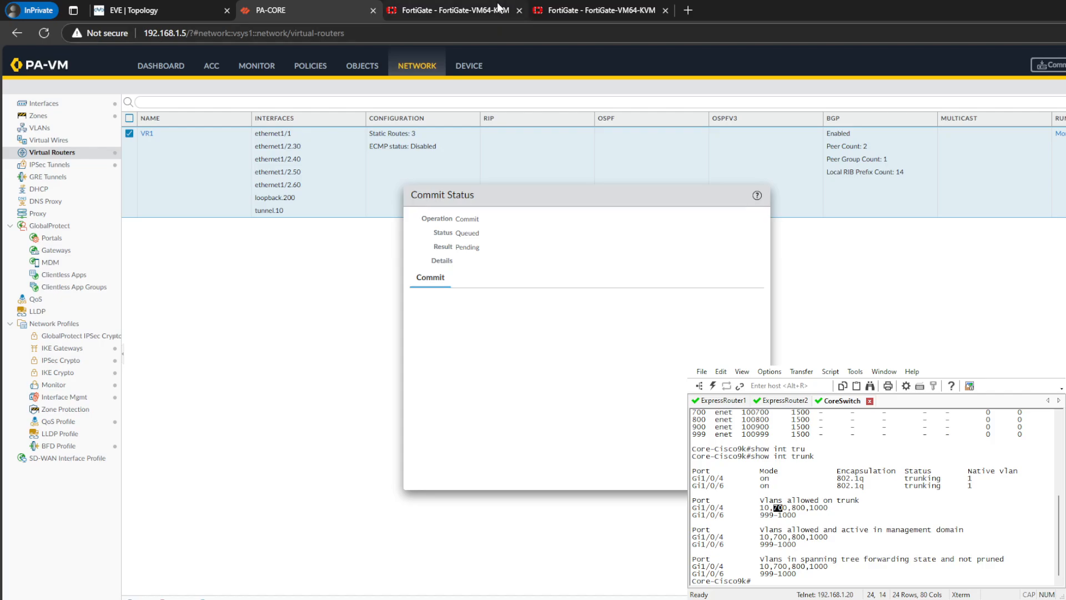
- Review the earlier BGP routes on the FortiGate at 192.168.1.251, then close PA-CORE's commit status
left_click(500, 7)
left_click(573, 6)
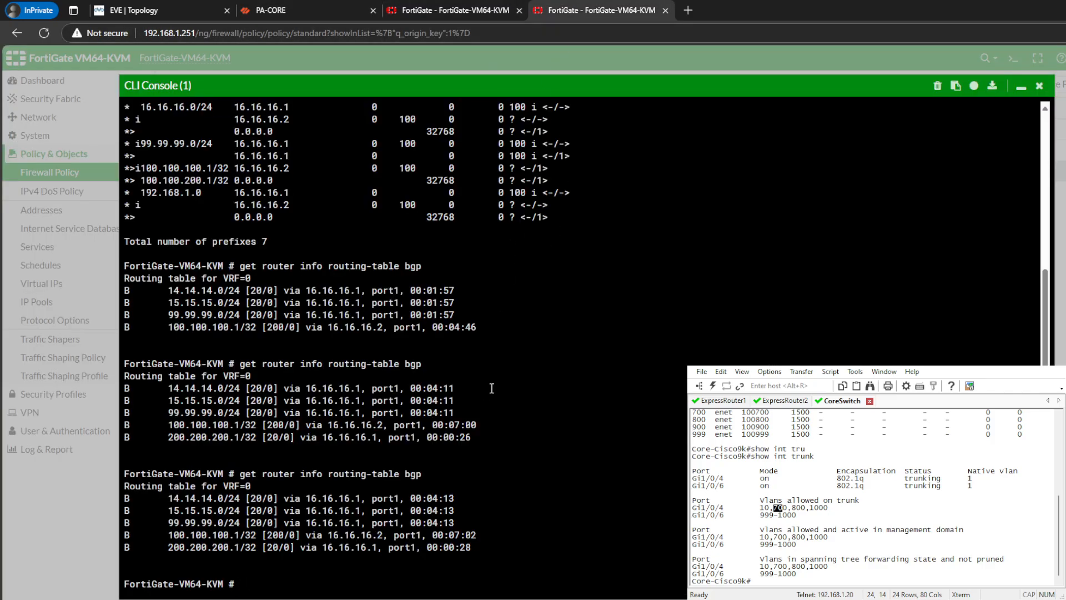
scroll(492, 388, "up", 3)
left_click(317, 7)
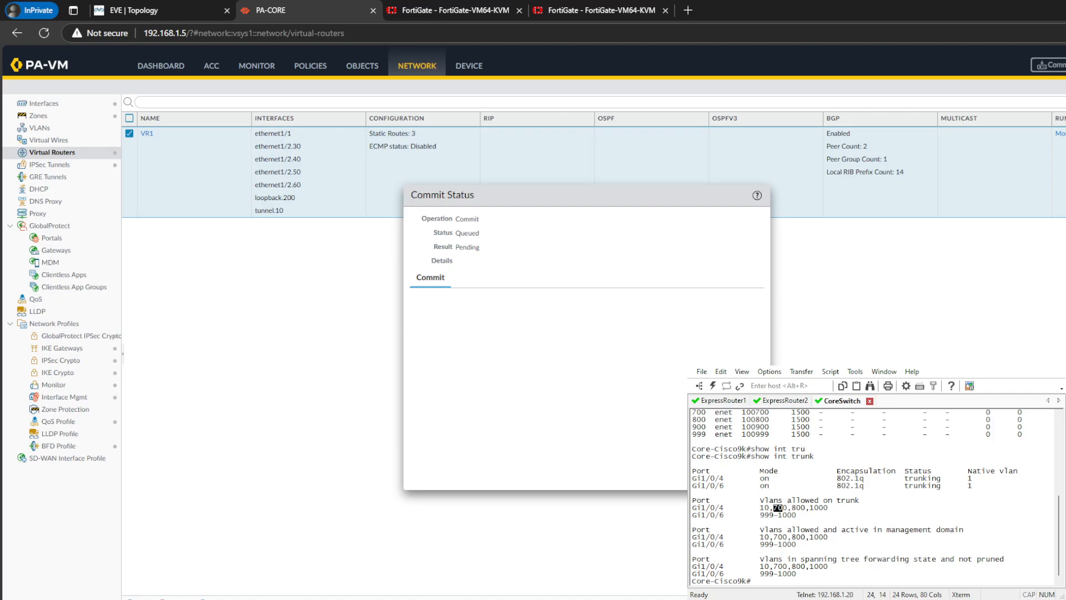
left_click(748, 478)
- Compare PA-CORE's Ethernet subinterface addresses with the EVE topology diagram
left_click(90, 107)
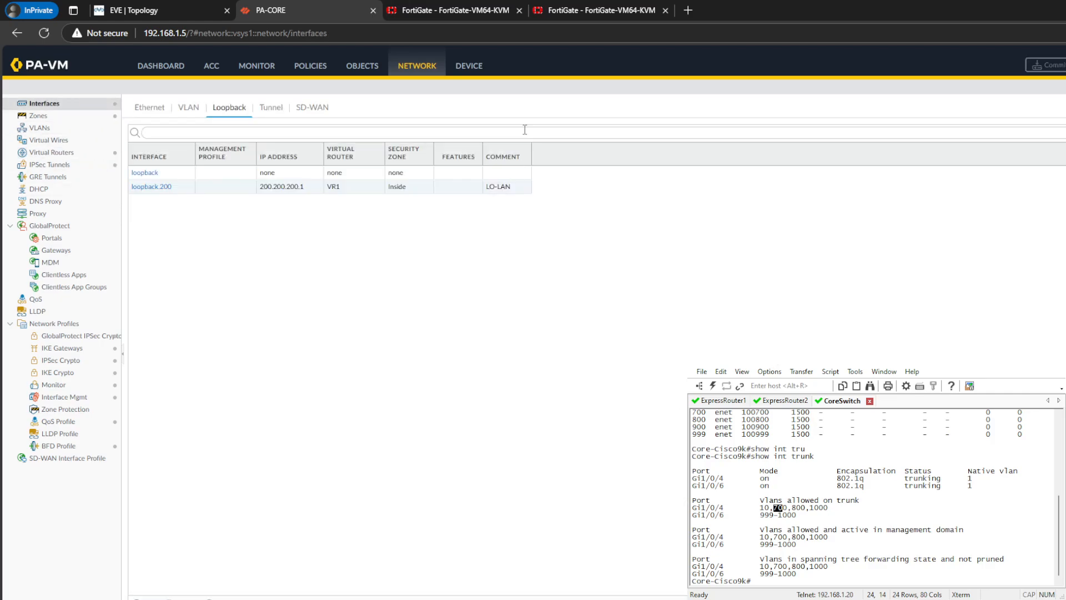
left_click(150, 107)
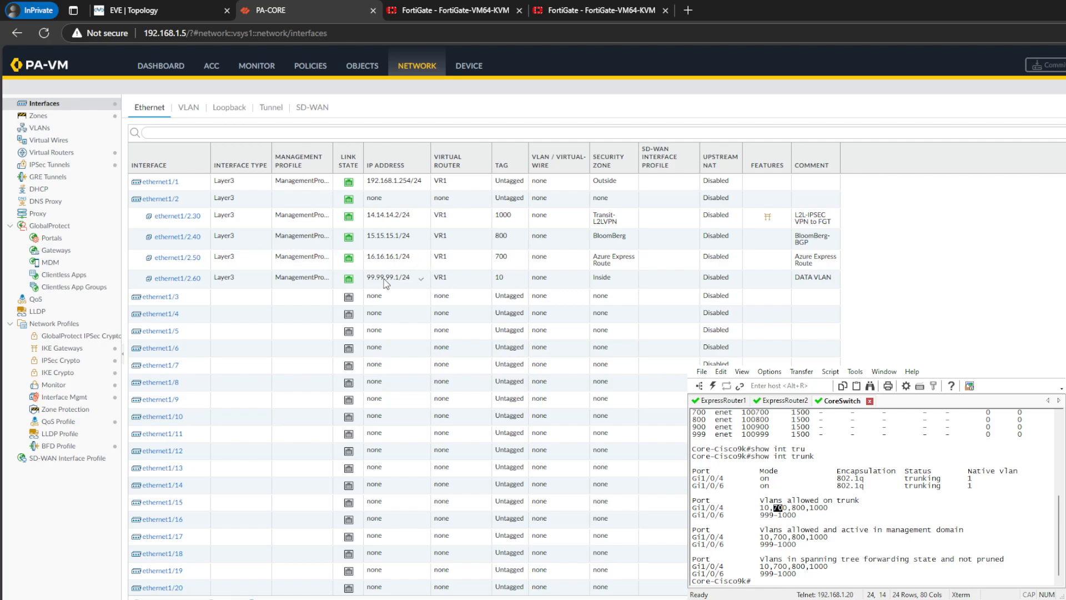
left_click(144, 11)
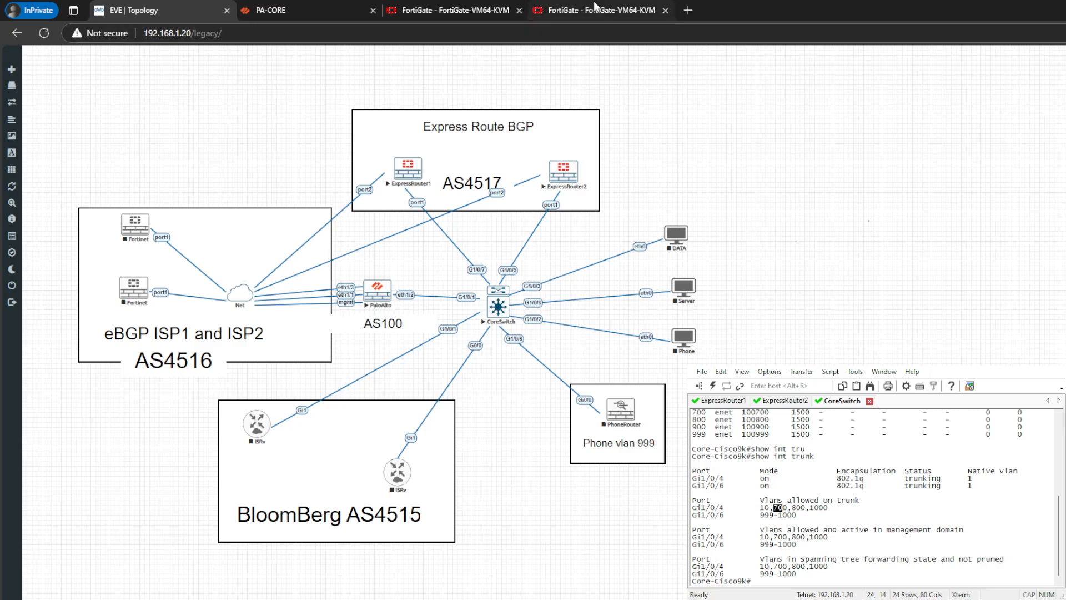
left_click(486, 6)
- Check the status of the latest commit job in PA-CORE's task manager
left_click(296, 13)
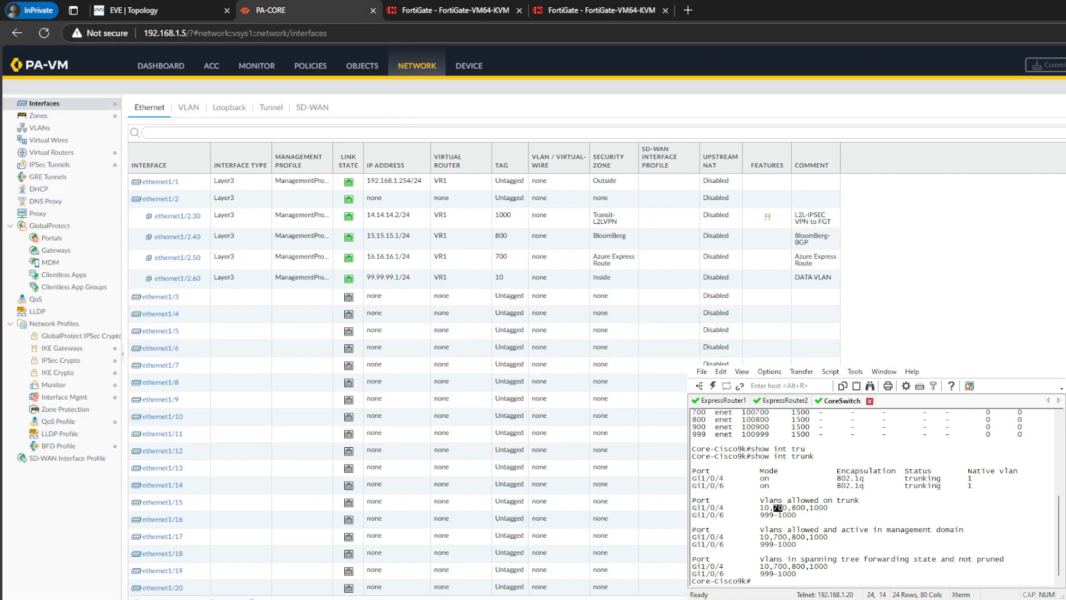
left_click(1057, 598)
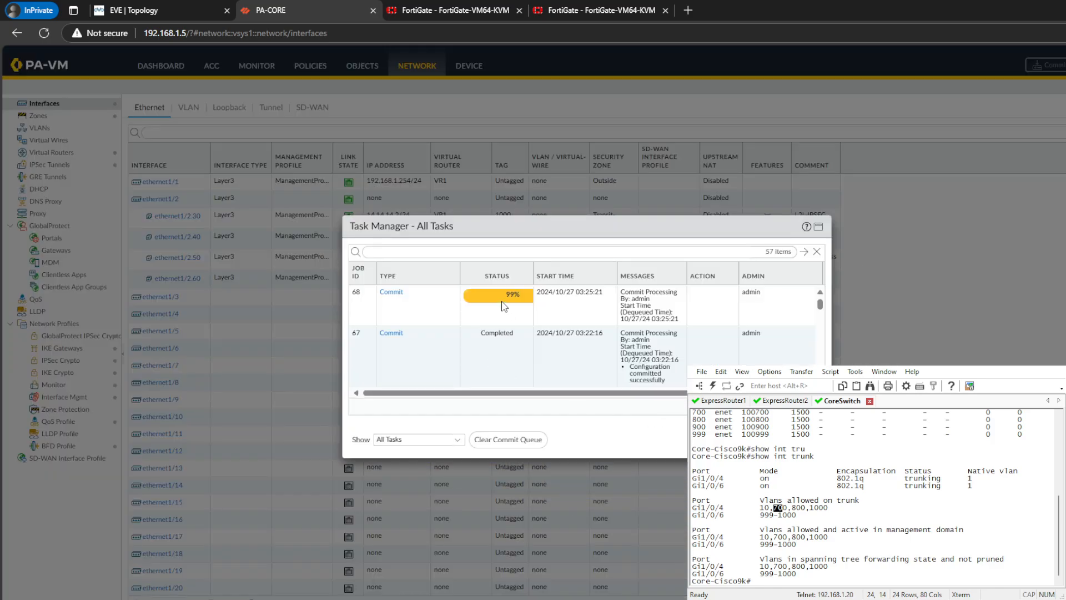
left_click(391, 292)
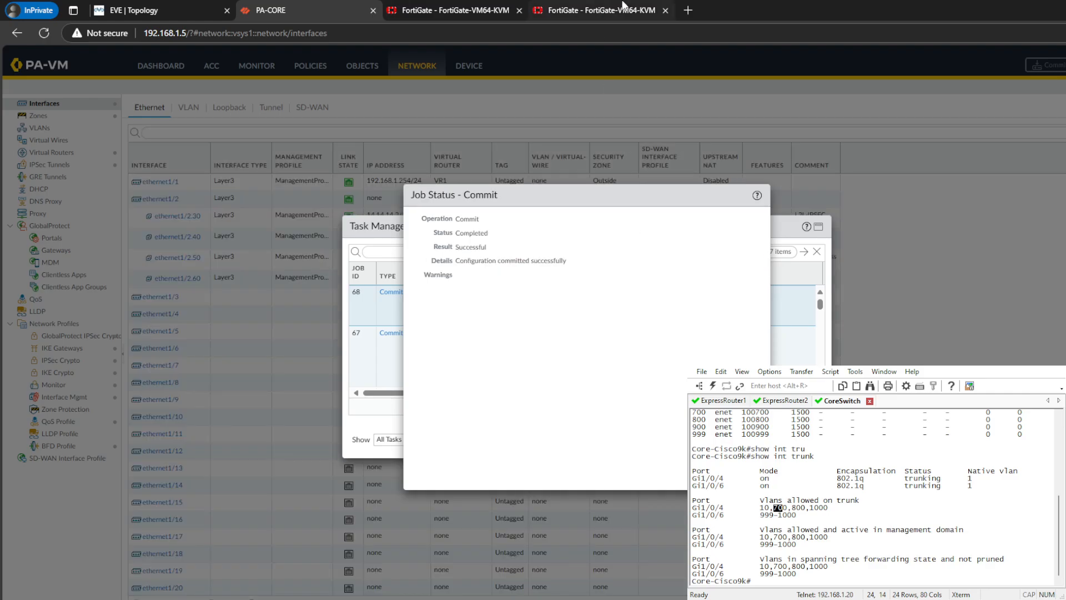
- Run "get router info routing-table bgp" on the FortiGate at 192.168.1.251 and compare the routes with the previous output
left_click(601, 10)
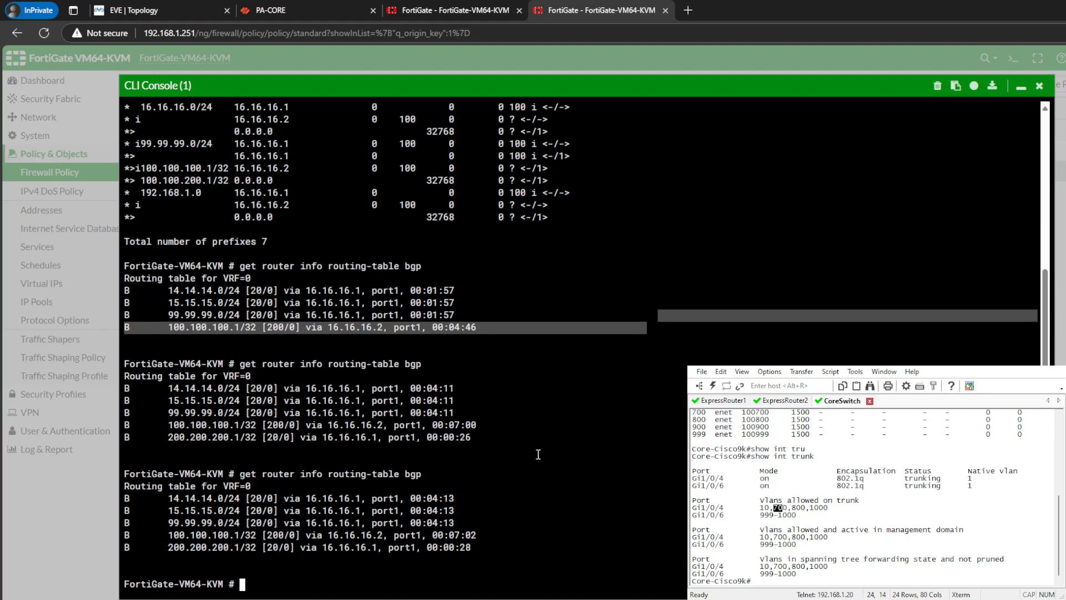
key("Up")
key("Return")
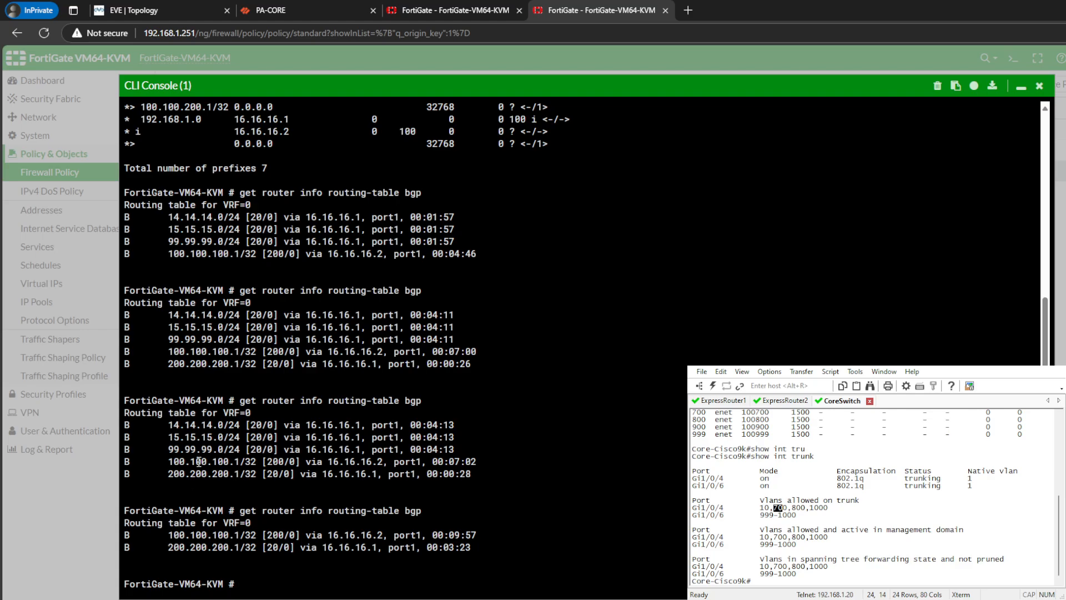
mouse_move(166, 424)
left_mouse_down()
mouse_move(389, 451)
mouse_move(444, 484)
mouse_move(470, 476)
mouse_move(152, 427)
left_mouse_up()
left_click_drag(305, 449, 300, 451)
mouse_move(166, 548)
left_mouse_down()
mouse_move(476, 556)
mouse_move(185, 545)
left_mouse_up()
left_click(476, 556)
left_click(498, 552)
- Close PA-CORE's commit job details and task list, and examine the BGP Local RIB in VR1's runtime statistics
left_click(430, 9)
left_click(317, 7)
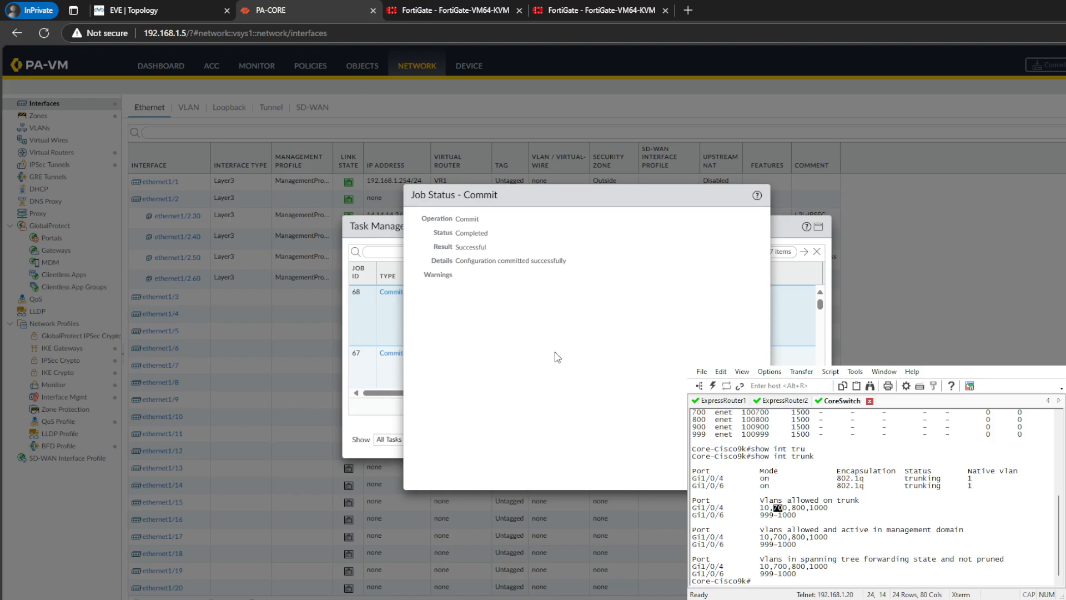
left_click(744, 471)
left_click(804, 439)
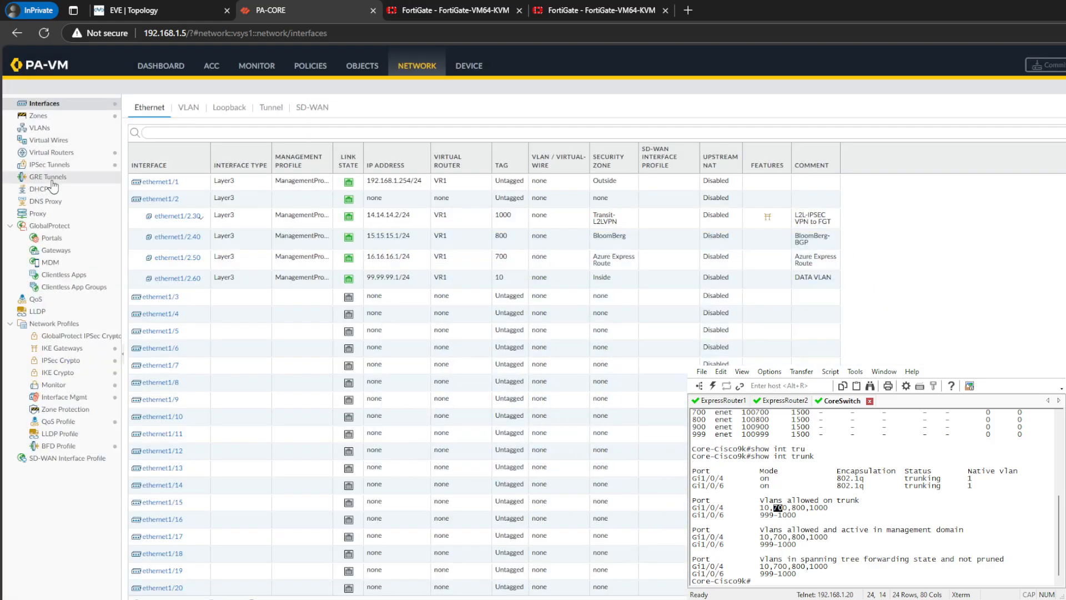
left_click(65, 156)
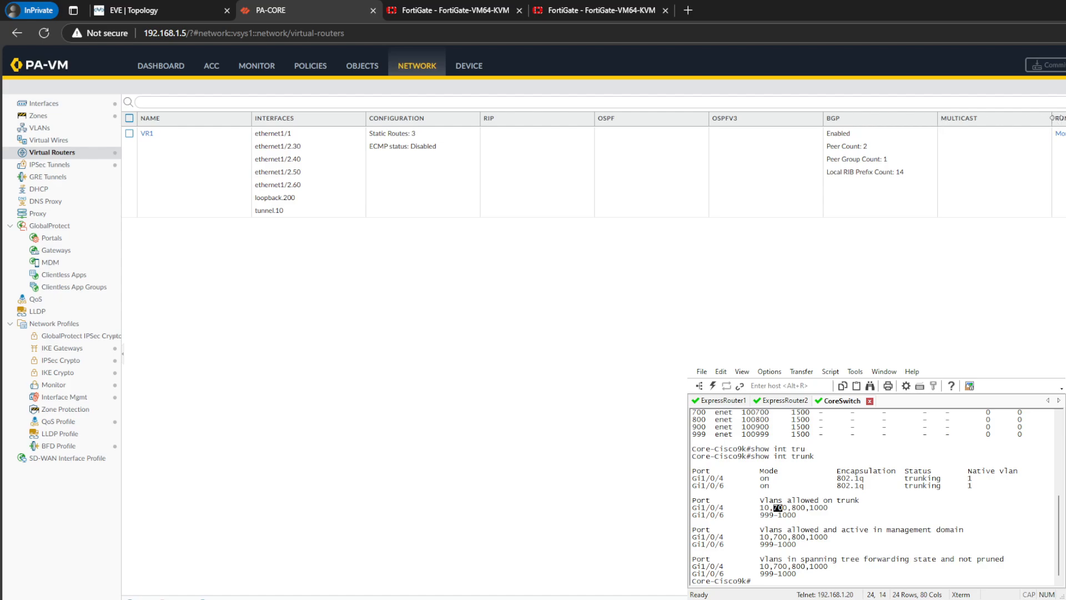
left_click(1060, 156)
left_click(502, 219)
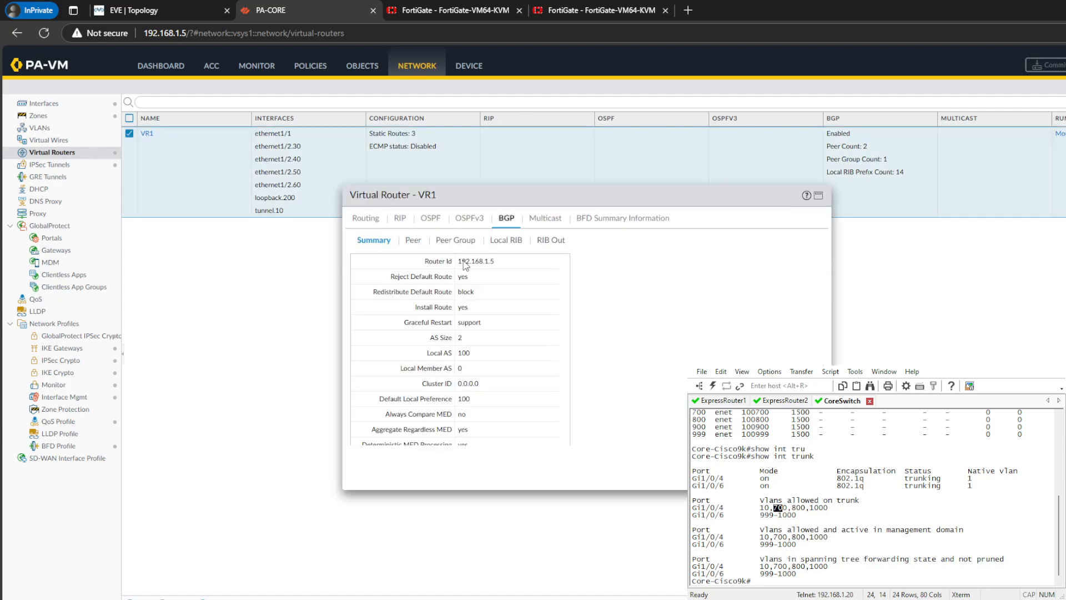
left_click(494, 243)
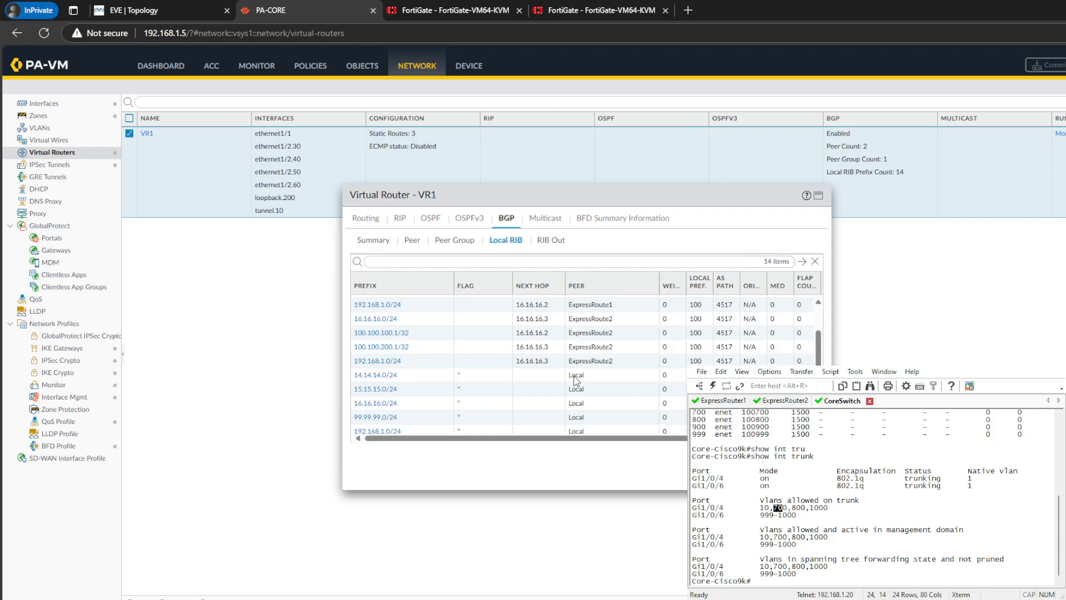
- Examine the remaining BGP Local RIB entries and the RIB Out prefixes advertised to ExpressRoute1 and ExpressRoute2 in VR1's runtime statistics
scroll(627, 364, "down", 2)
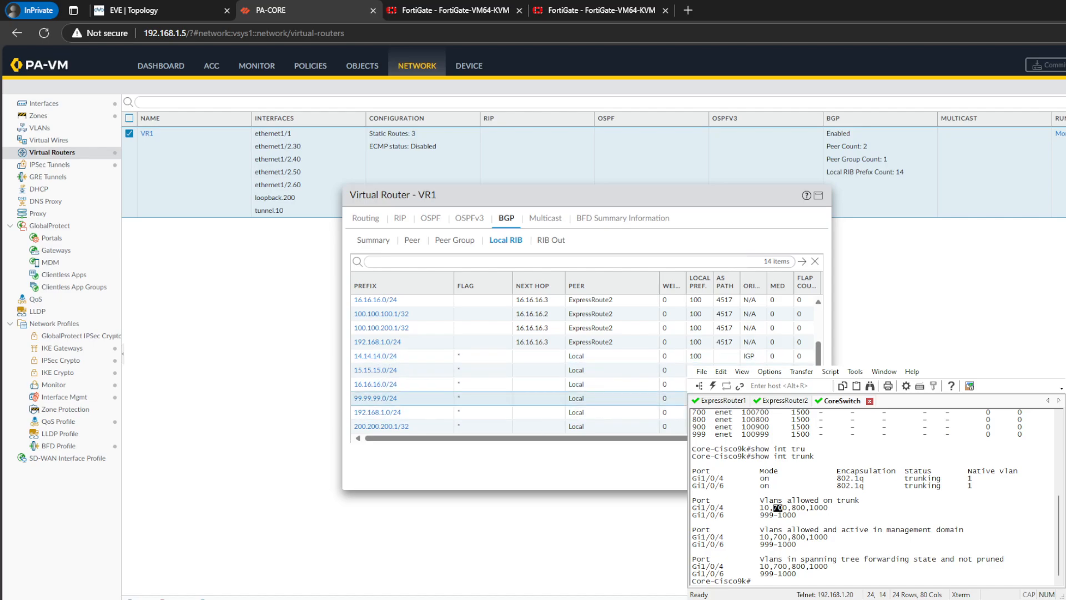
left_click(550, 240)
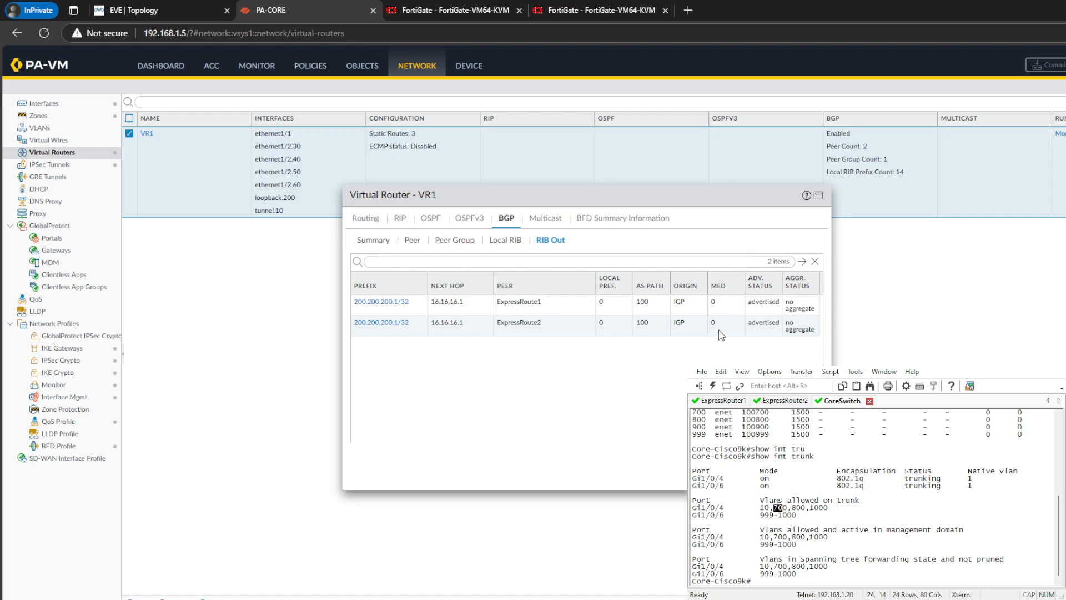
left_click(570, 307)
left_click(602, 326)
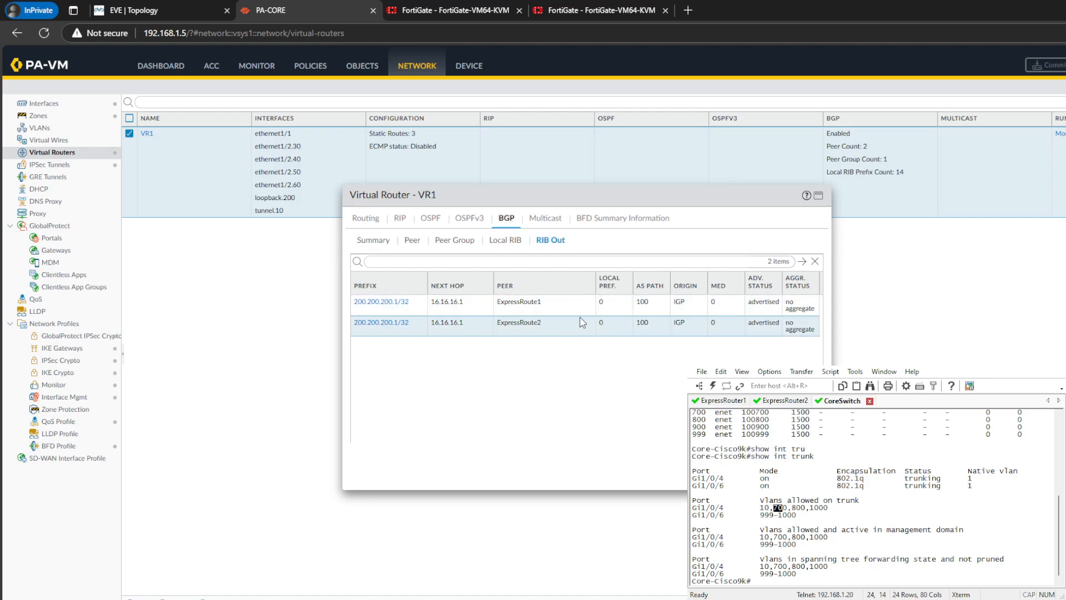
left_click(581, 307)
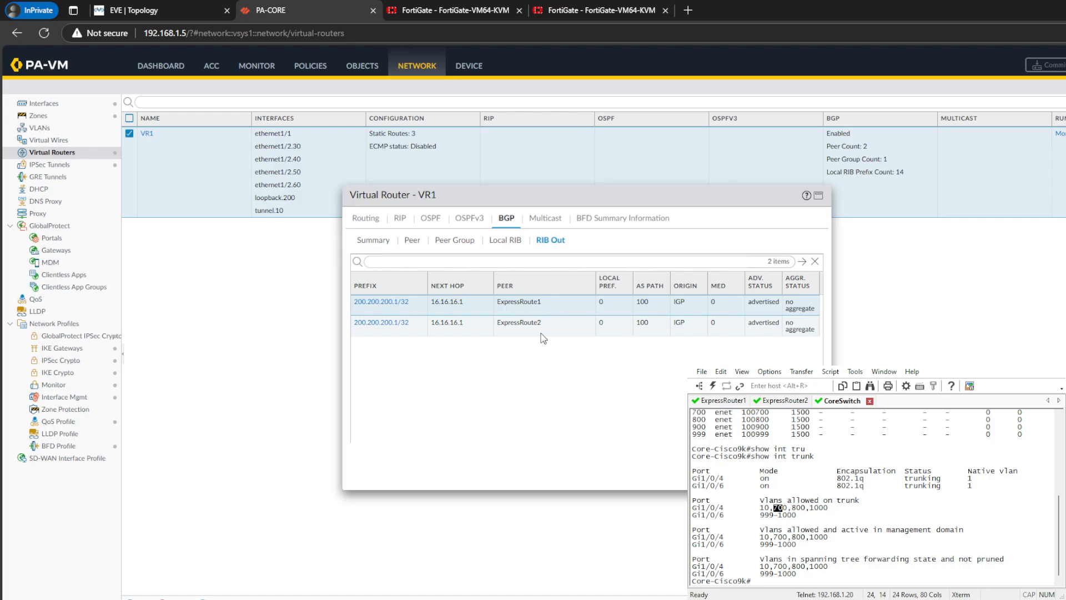
- Copy "get router info routing-table bgp" from the FortiGate at 192.168.1.251, run it on the one at 192.168.1.250, and examine the routes
left_click(577, 9)
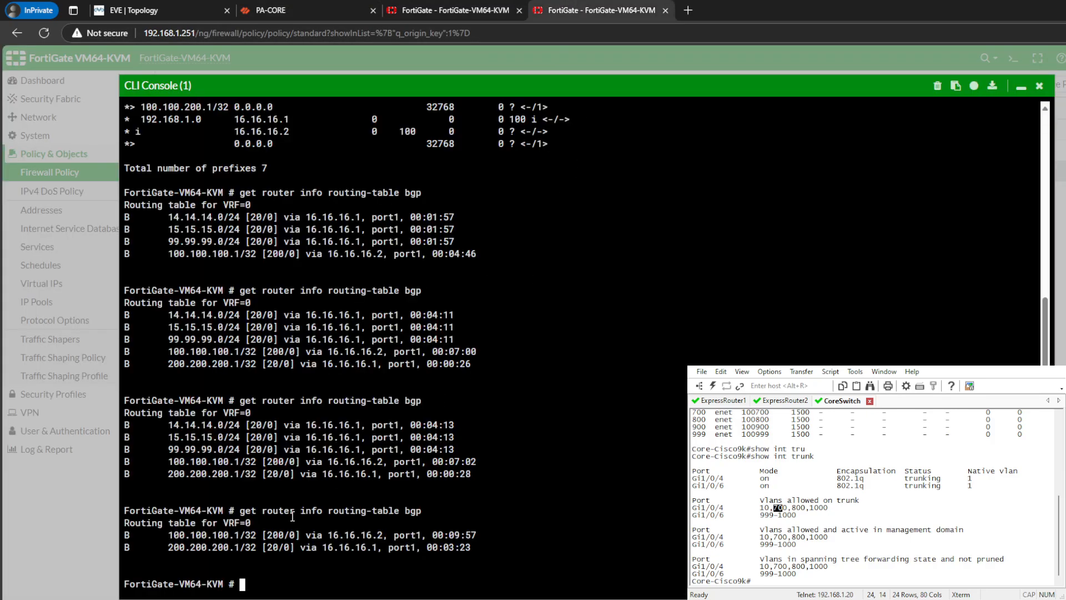
left_click_drag(239, 511, 432, 511)
key("ctrl+c")
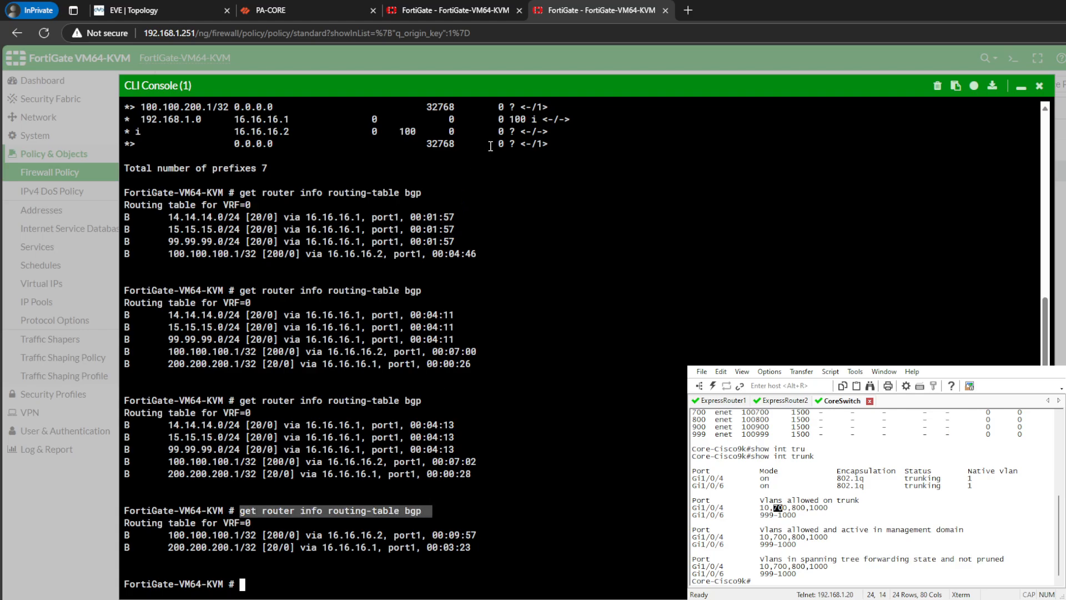
left_click(456, 10)
key("ctrl+v")
key("Return")
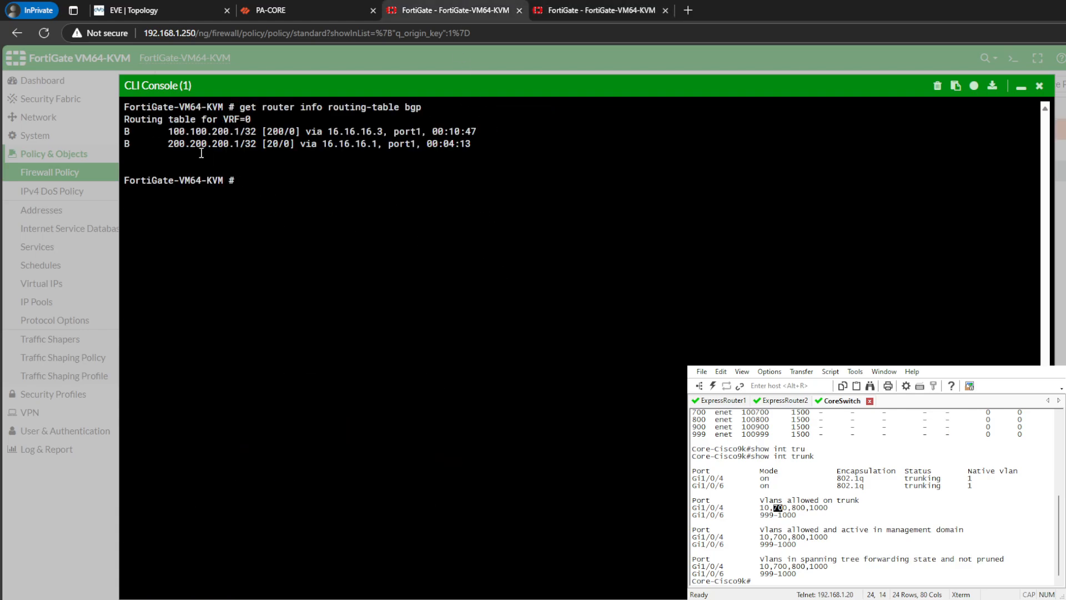
left_click_drag(201, 148, 303, 142)
left_click(401, 180)
left_click_drag(261, 112, 406, 202)
left_click(405, 202)
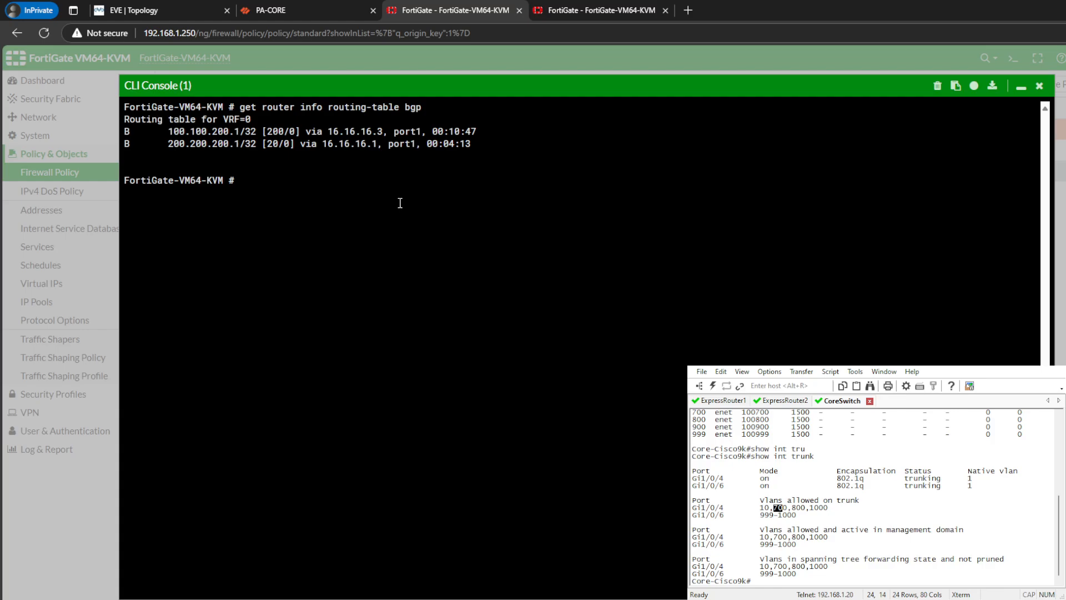
left_click(341, 6)
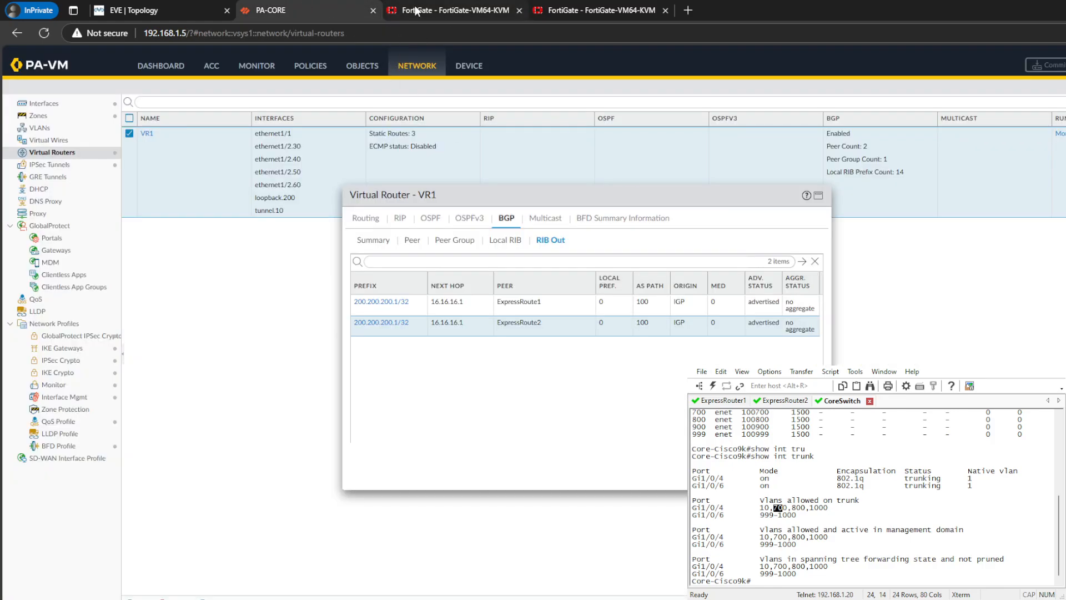
- Set the ping source to 16.16.16.2 in the CLI of the FortiGate at 192.168.1.250
left_click(430, 6)
type("ex")
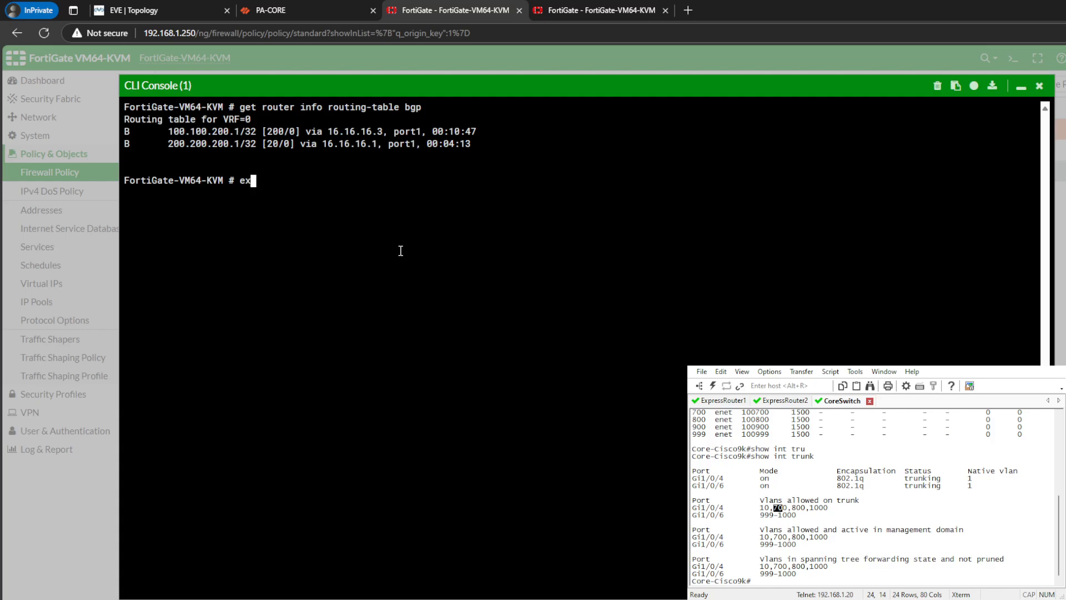
type("ec ping-")
key("Tab")
type("source ")
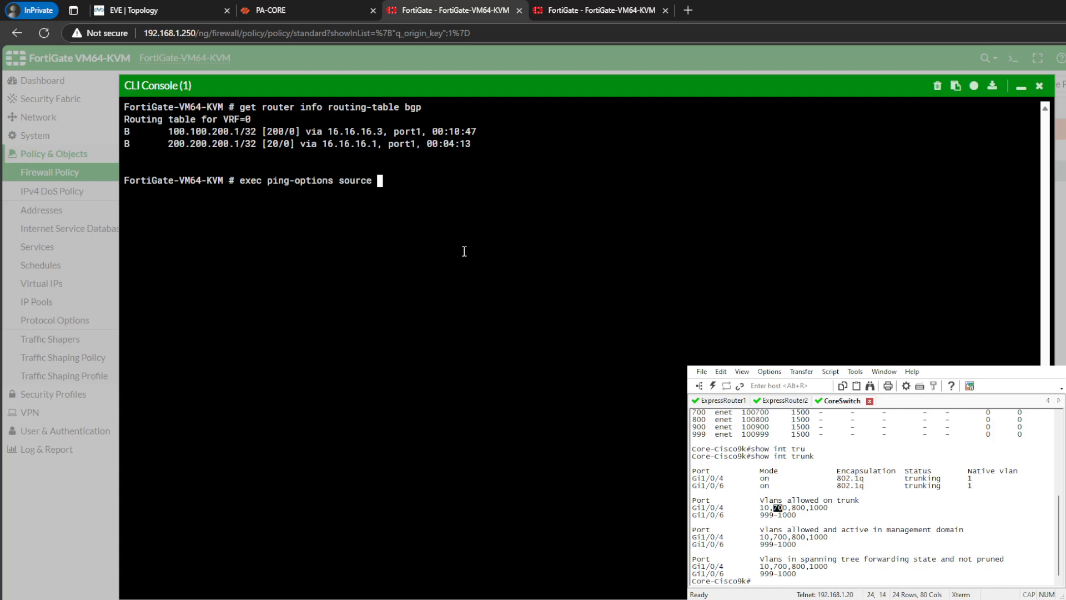
type("16.16.16.2")
key("Return")
- Ping PA-CORE's loopback address 200.200.200.1 from the FortiGate at 192.168.1.250
type("e")
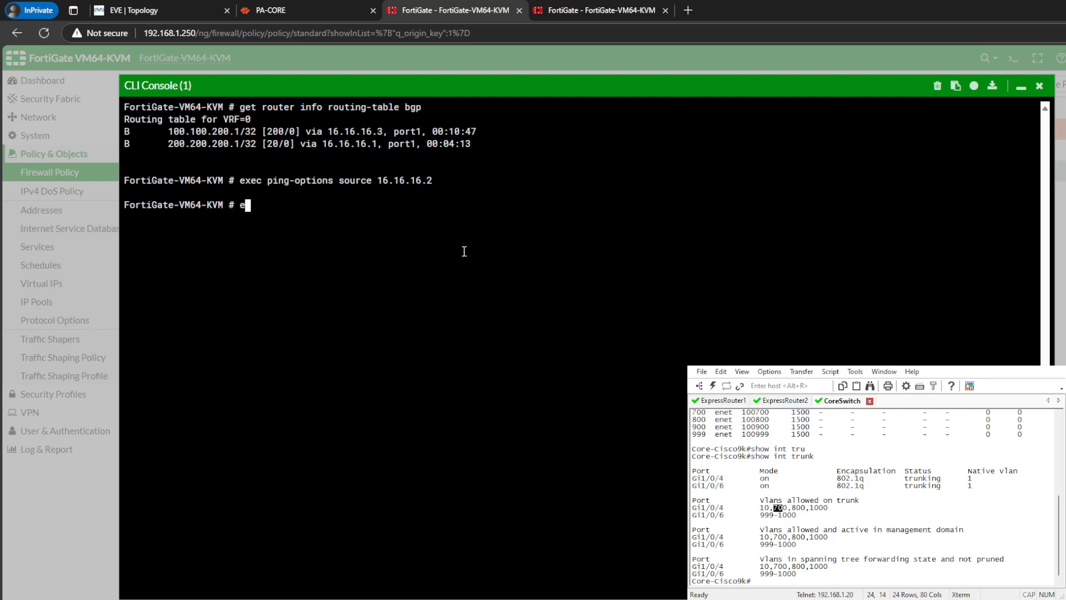
type("xec ping 200.200.200.1")
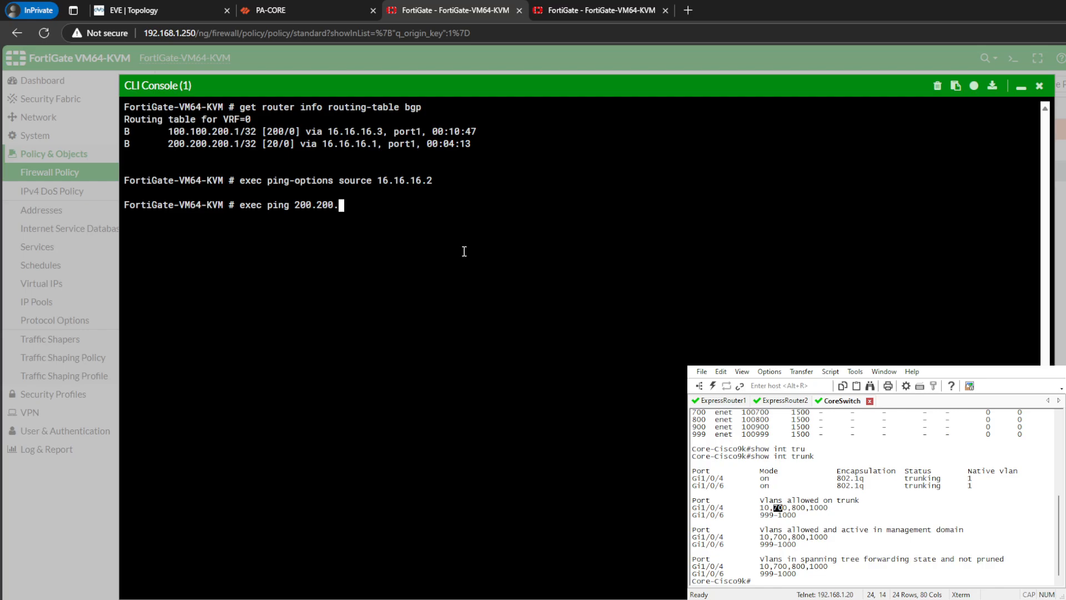
key("Return")
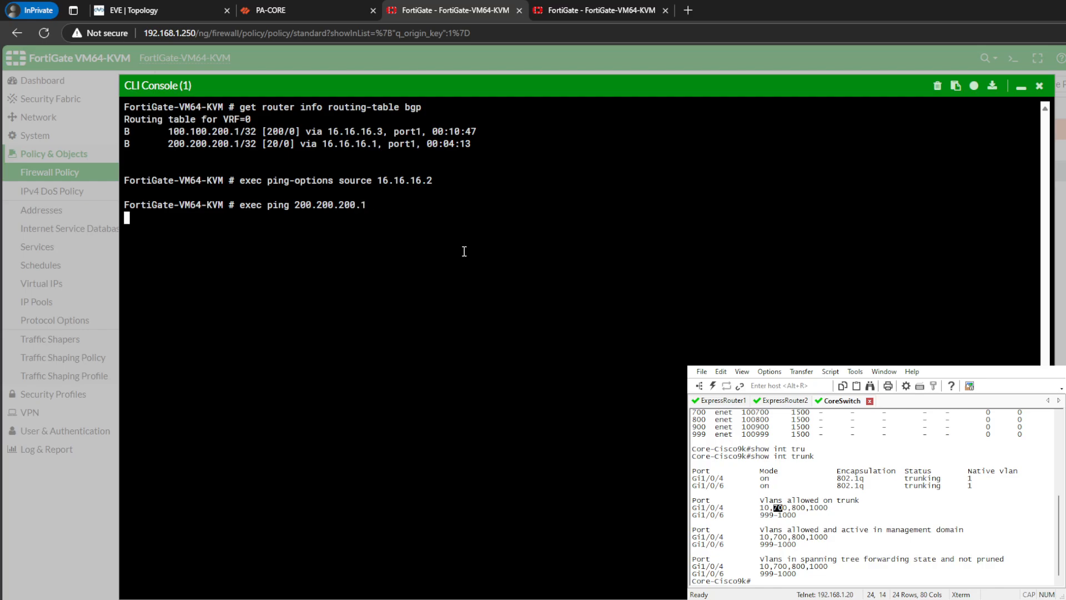
- Close VR1's runtime statistics on PA-CORE and open the list of loopback interfaces
left_click(277, 10)
key("Escape")
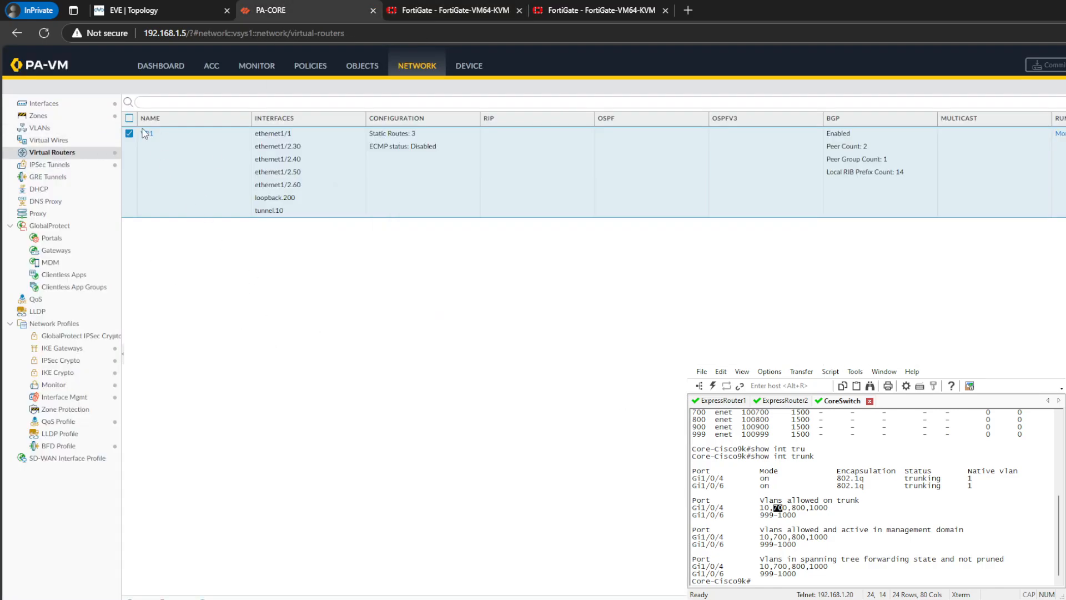
left_click(358, 65)
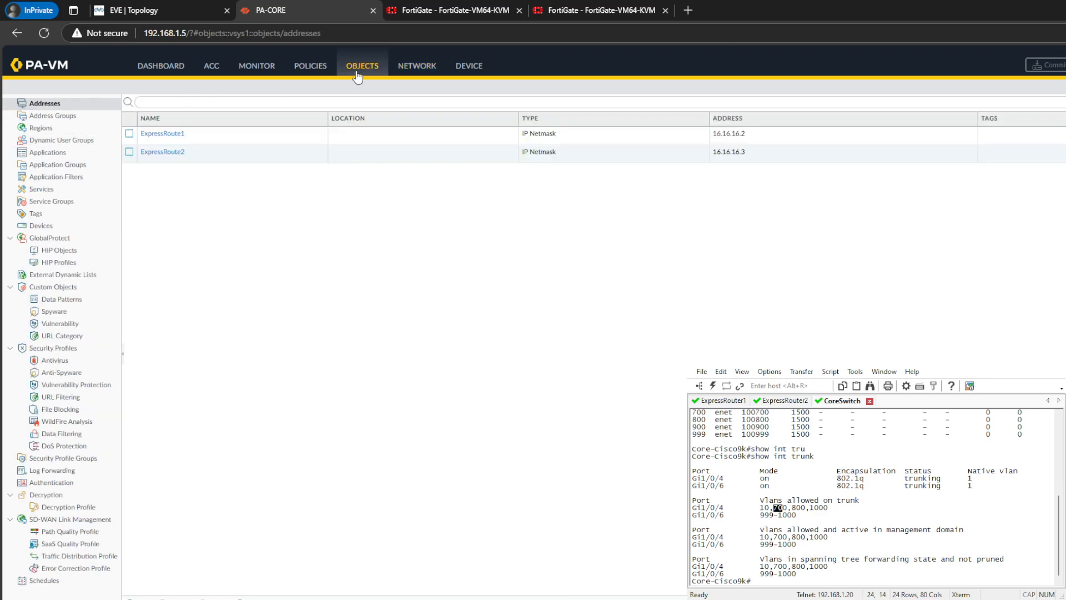
left_click(417, 65)
left_click(78, 128)
left_click(88, 118)
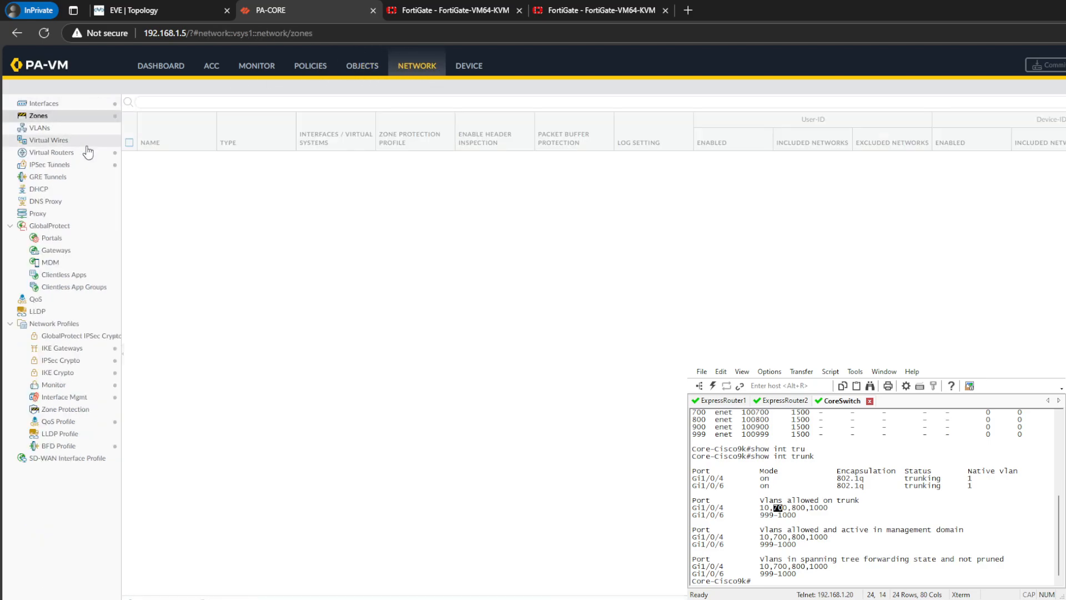
left_click(87, 143)
left_click(94, 116)
left_click(44, 103)
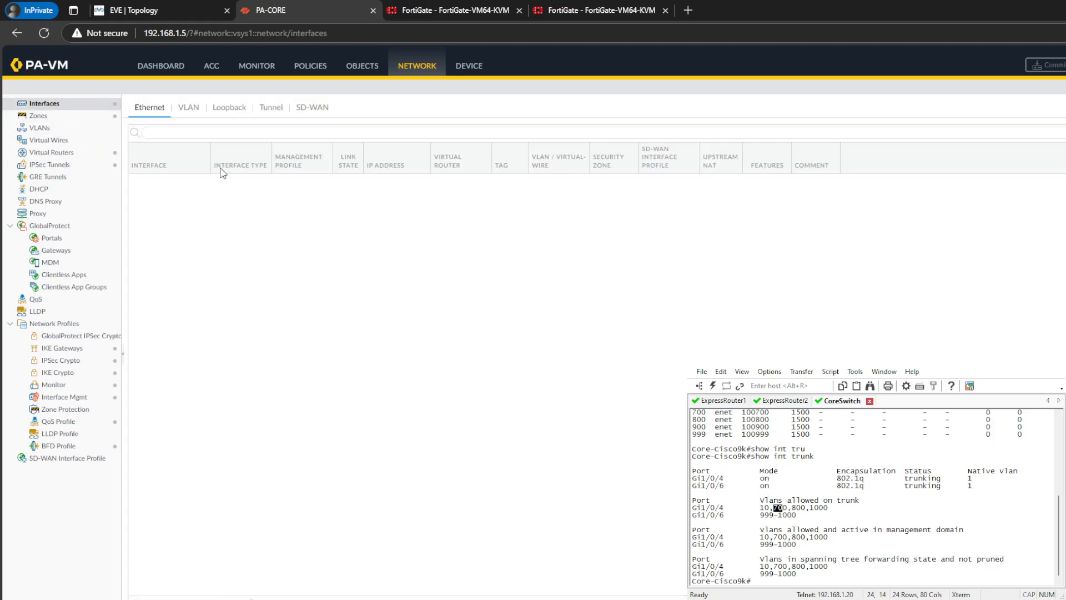
left_click(229, 107)
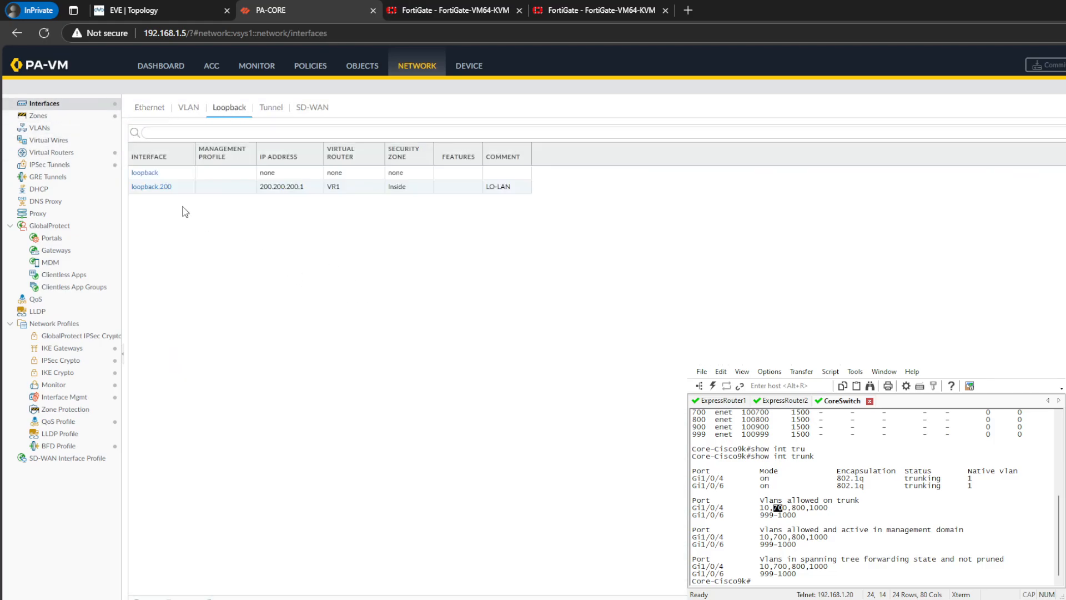
- Assign ManagementProfile as the management profile of loopback.200, accept the exposure warning, and save the interface
left_click(158, 188)
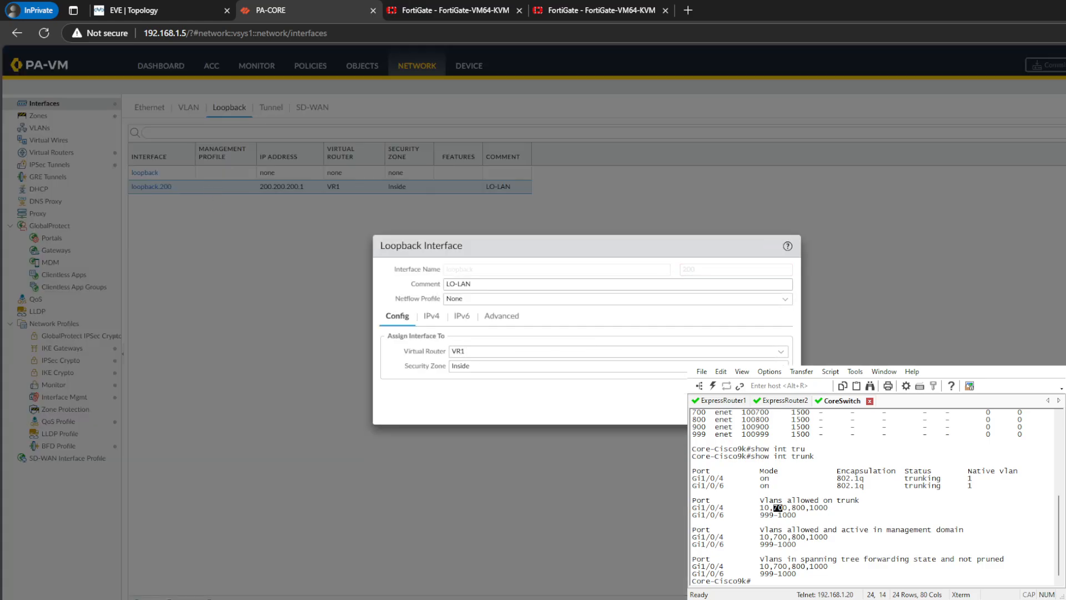
left_click(502, 317)
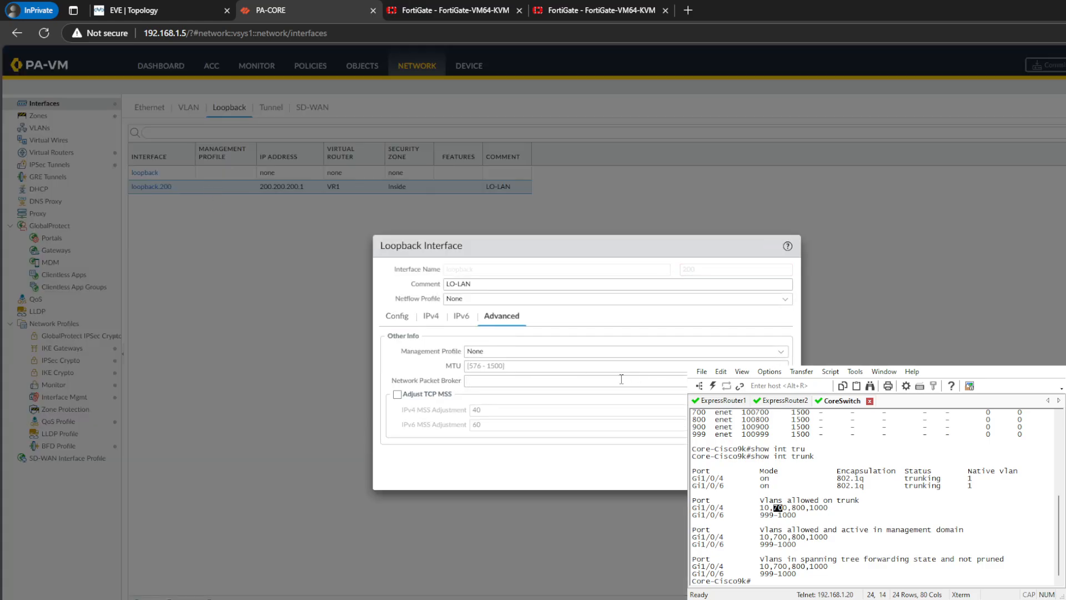
left_click(777, 353)
left_click(553, 379)
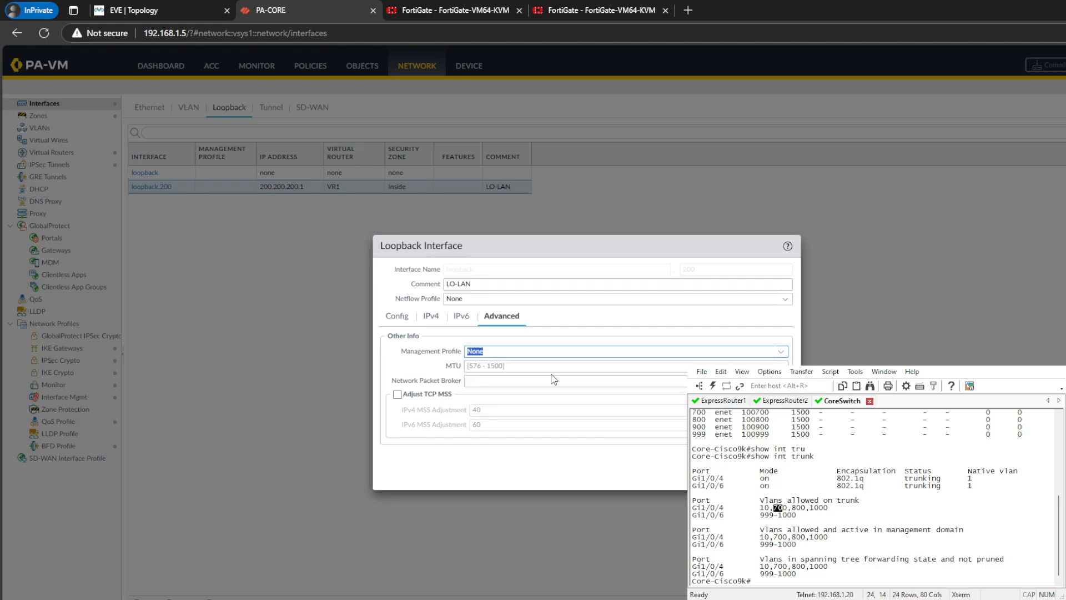
left_click(756, 357)
left_click(529, 379)
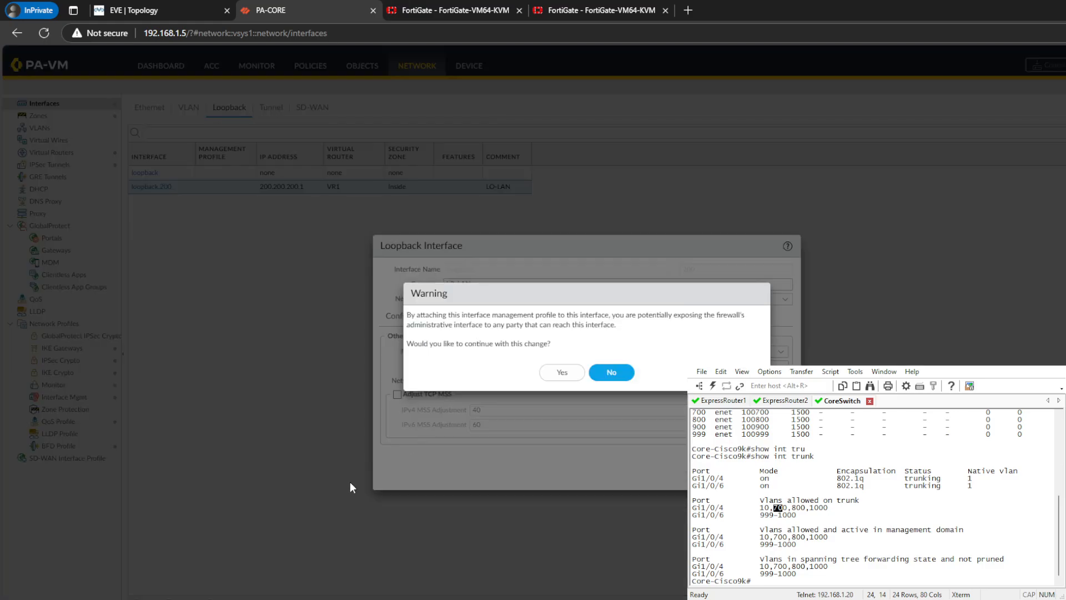
left_click(562, 372)
key("Return")
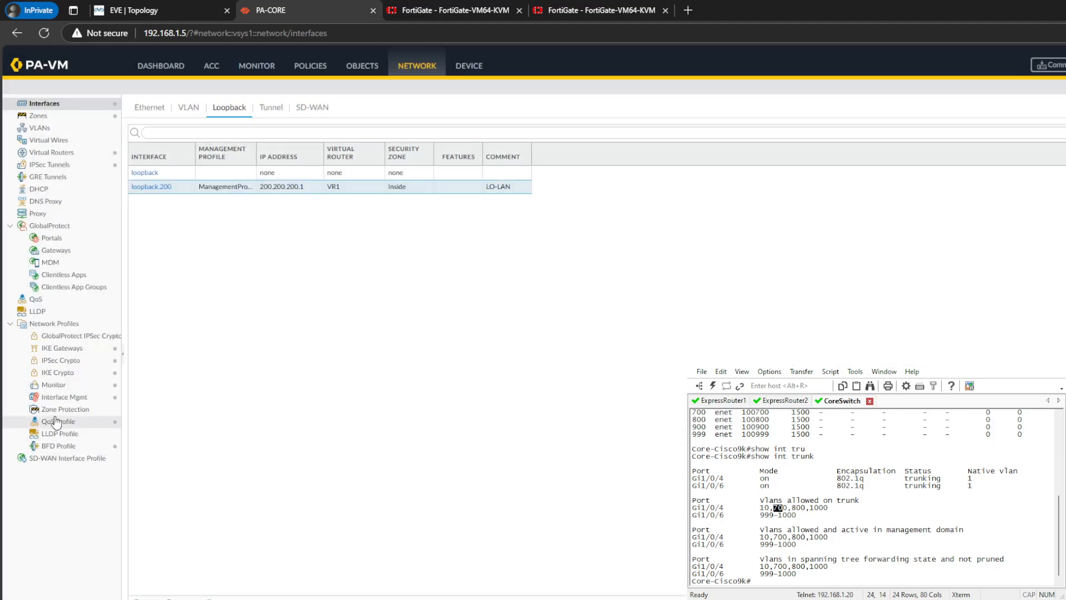
- Check which administrative and network services the interface management profile ManagementProfile permits
left_click(78, 399)
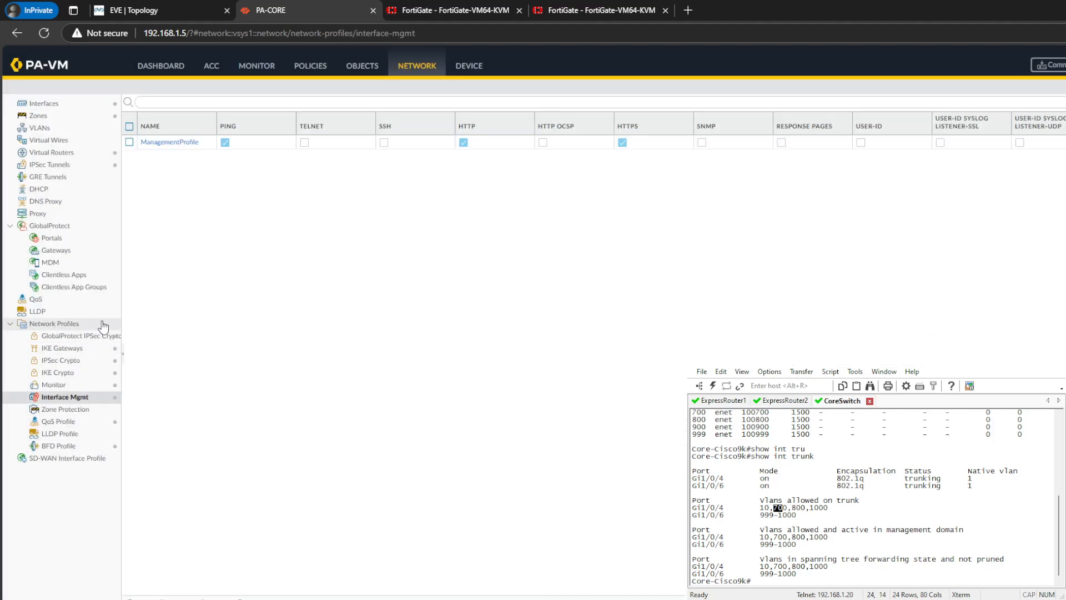
left_click(177, 142)
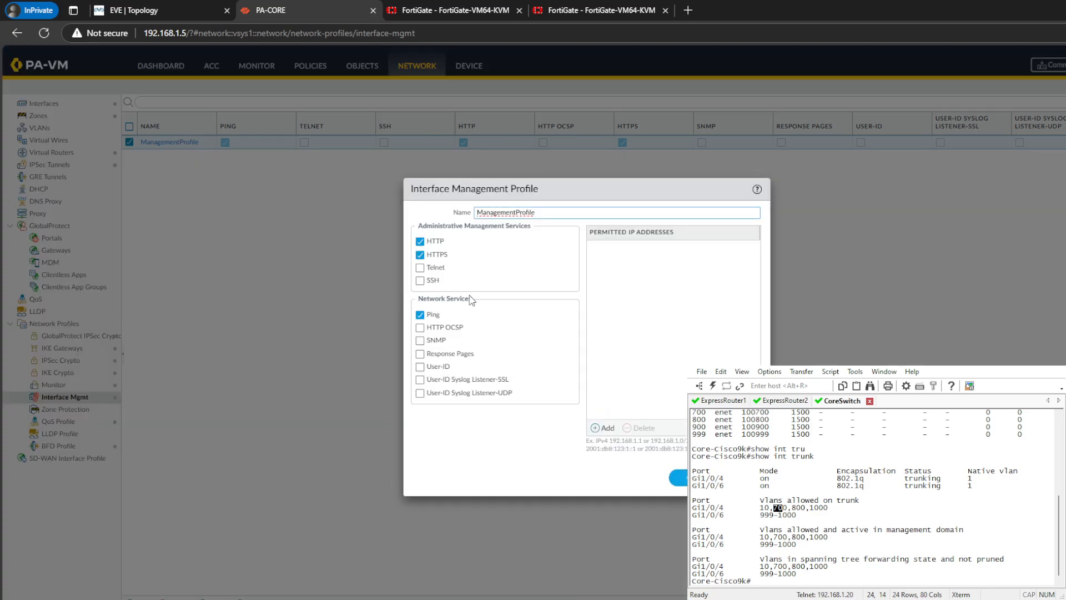
left_click(678, 477)
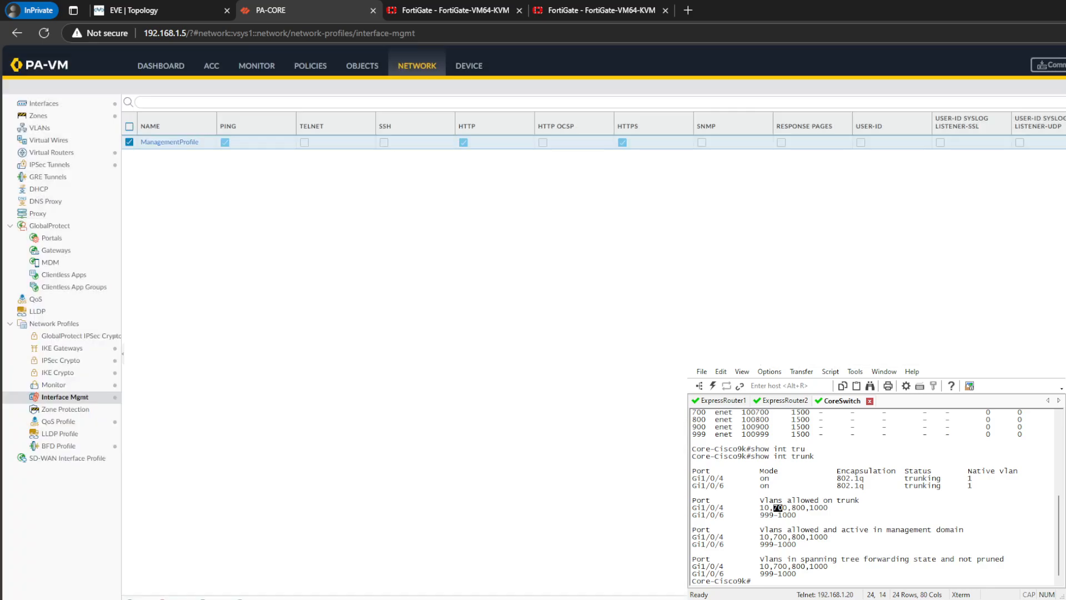
- Commit the loopback management profile change on PA-CORE and return to the interface list
left_click(1048, 65)
left_click(678, 484)
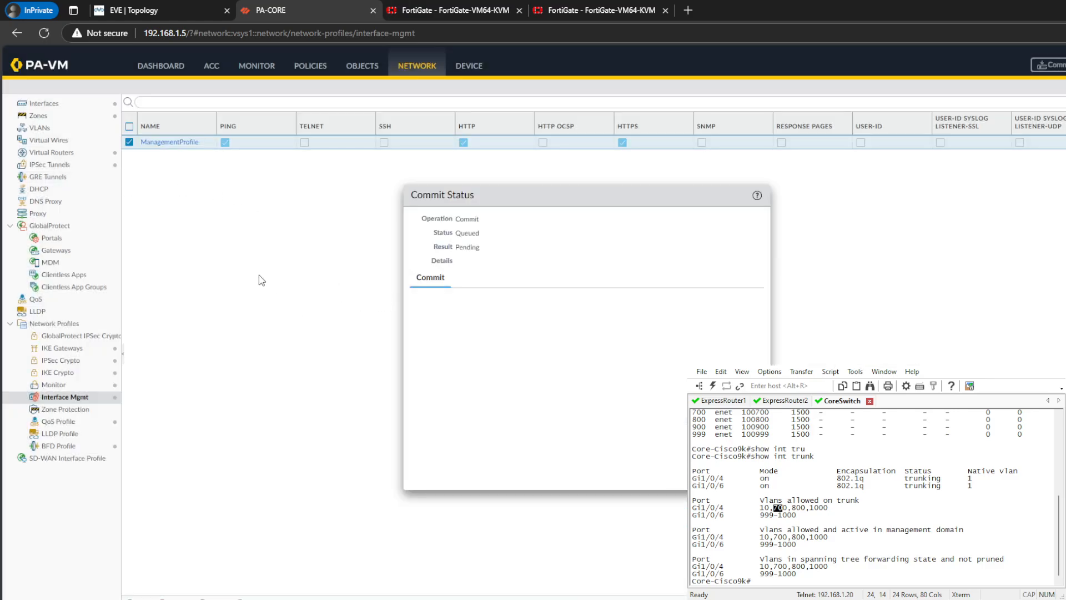
left_click(52, 104)
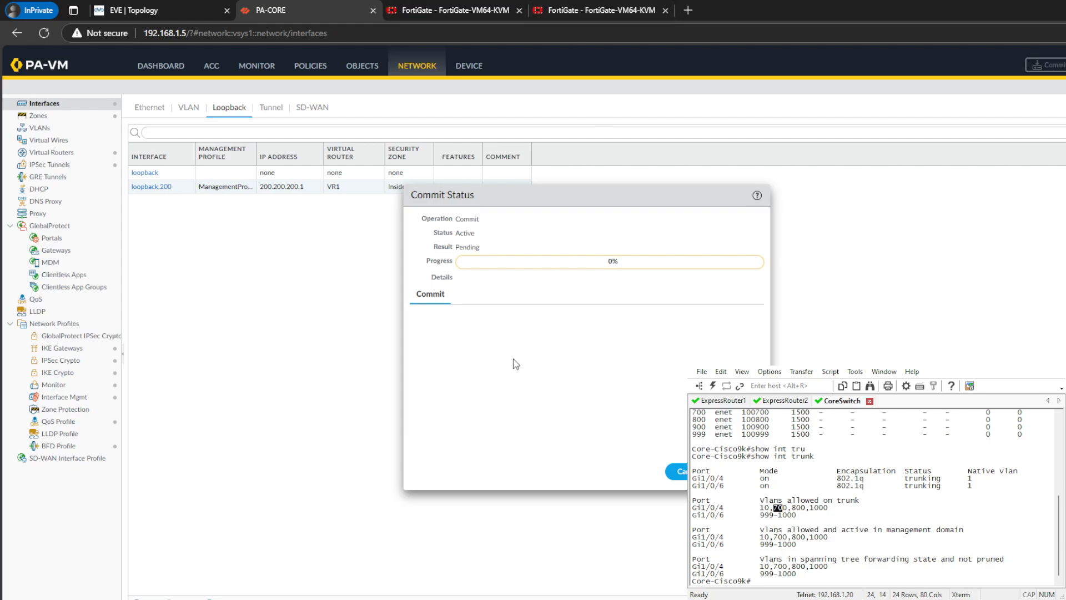
- Examine the hit counts and rule usage of PA-CORE's security policies, including the ExpressRoute rules
left_click(311, 66)
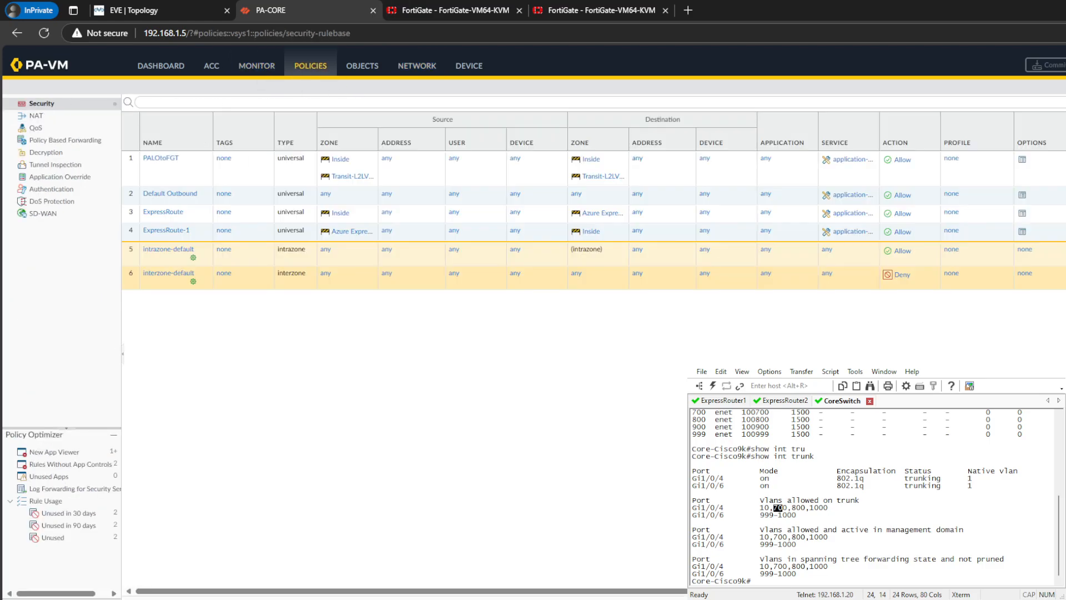
left_click_drag(294, 591, 594, 523)
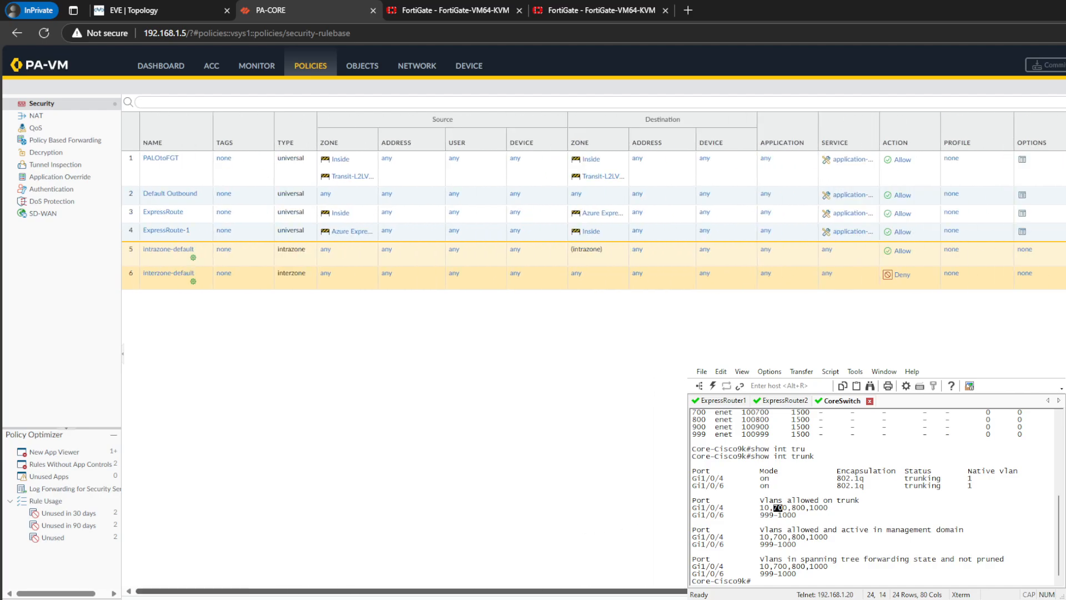
left_click_drag(445, 591, 689, 591)
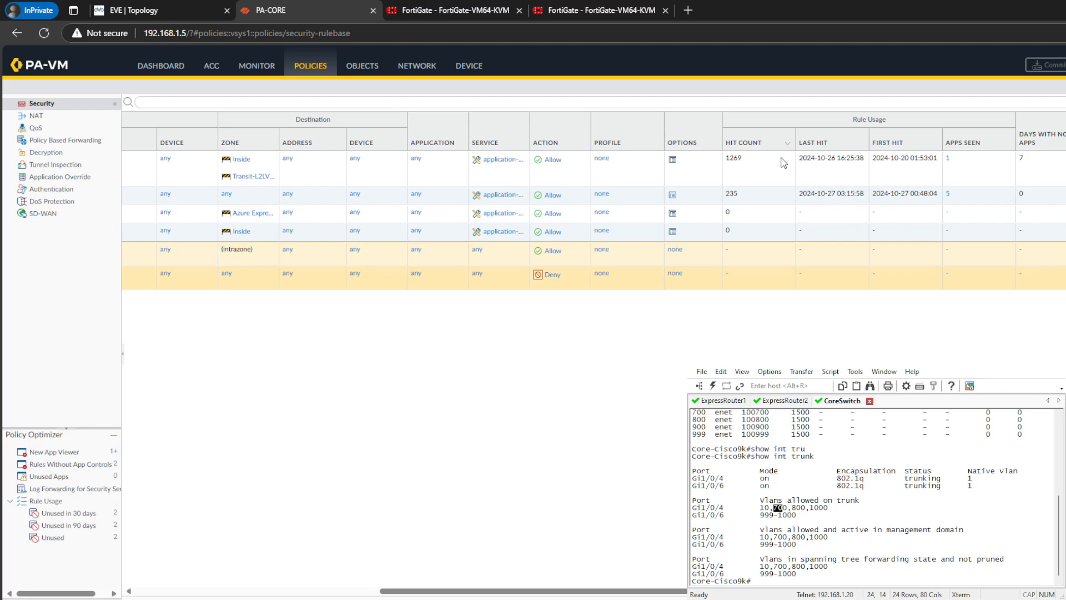
left_click(783, 213)
left_click(745, 333)
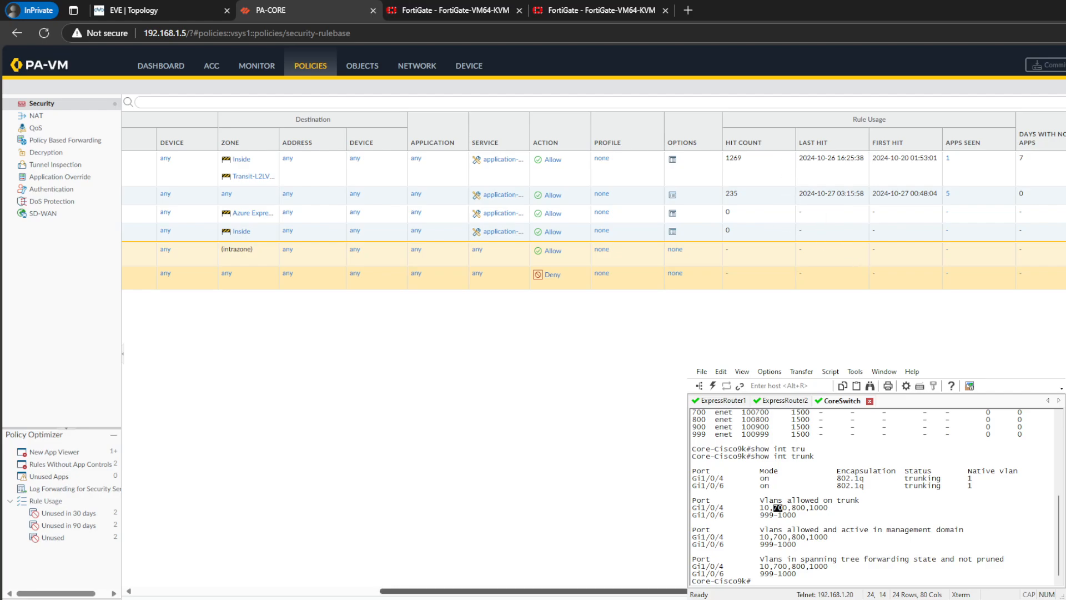
left_click_drag(610, 591, 655, 591)
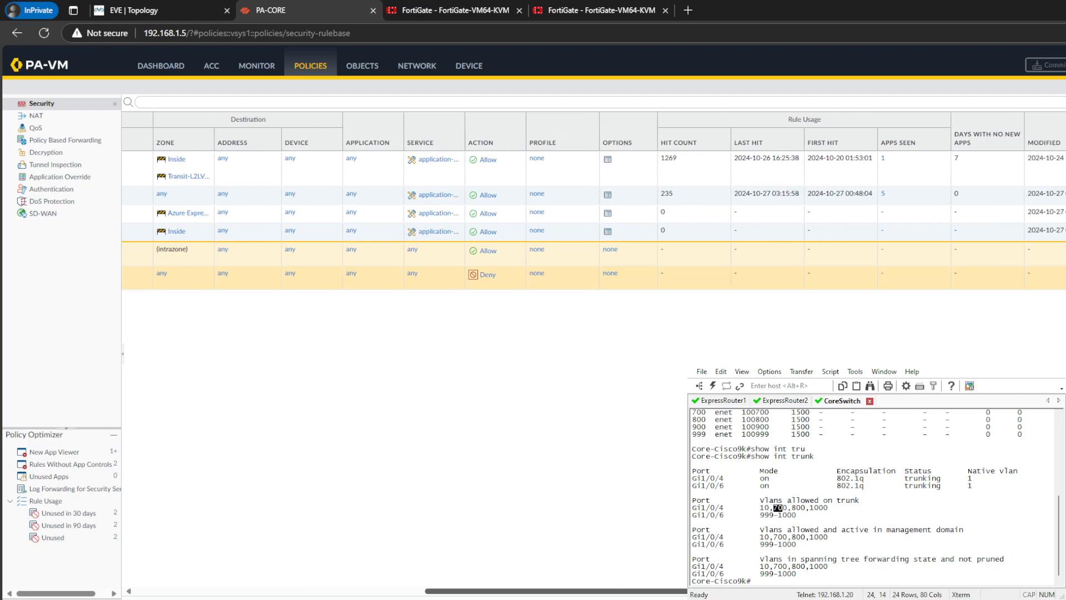
- Move the ExpressRoute security rule to the top of the rulebase, above PALOtoFGT
left_click_drag(806, 572, 421, 508)
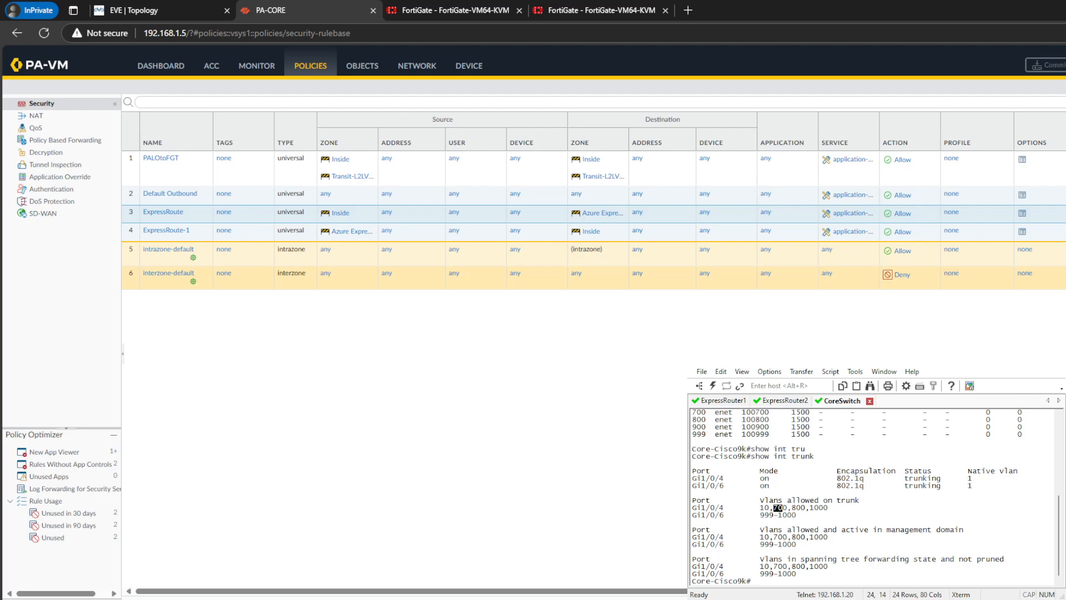
left_click(436, 598)
left_click(458, 548)
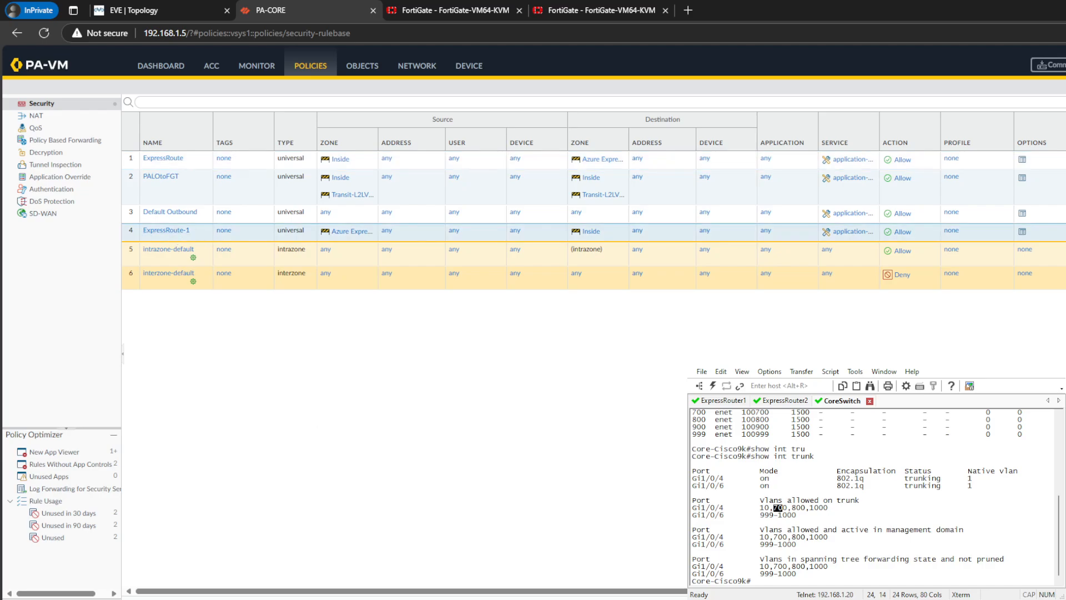
- Move the ExpressRoute-1 security rule to the top of PA-CORE's rulebase and commit the policy changes
left_click(436, 598)
left_click(444, 550)
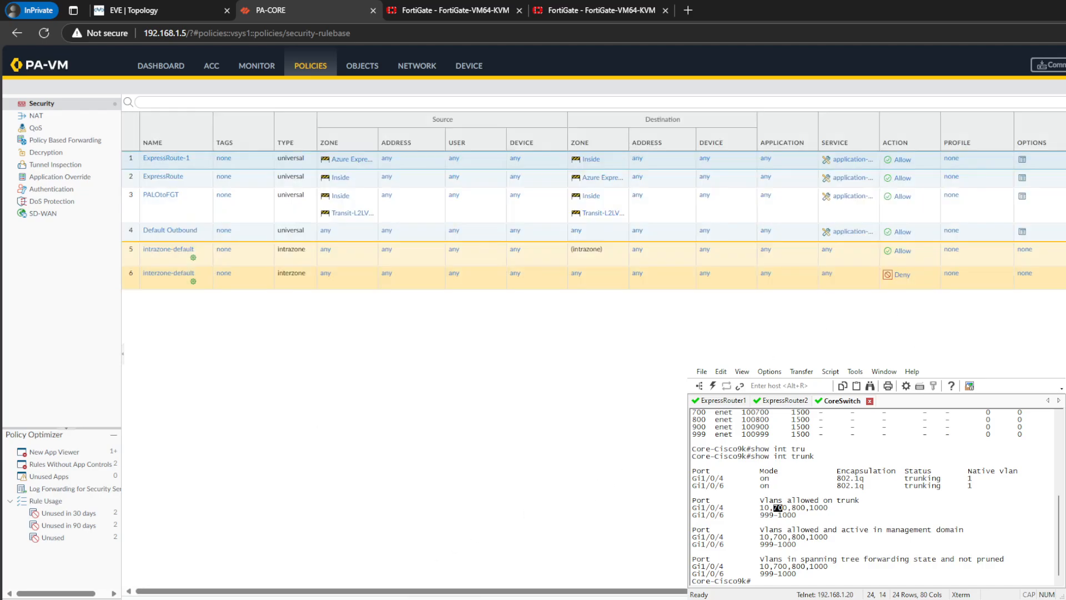
left_click(1048, 599)
left_click(804, 440)
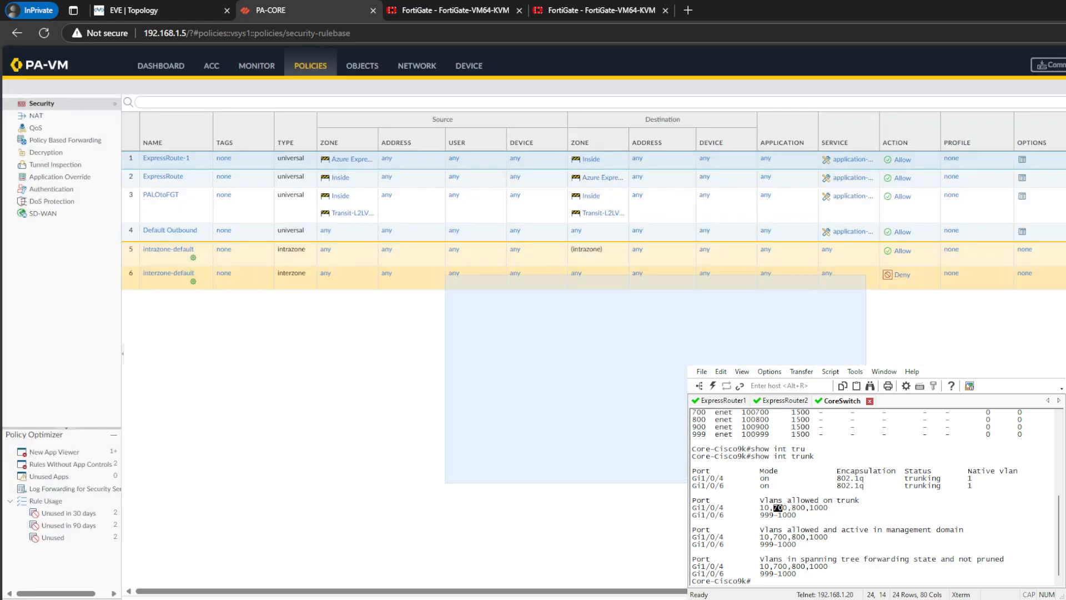
left_click(1047, 65)
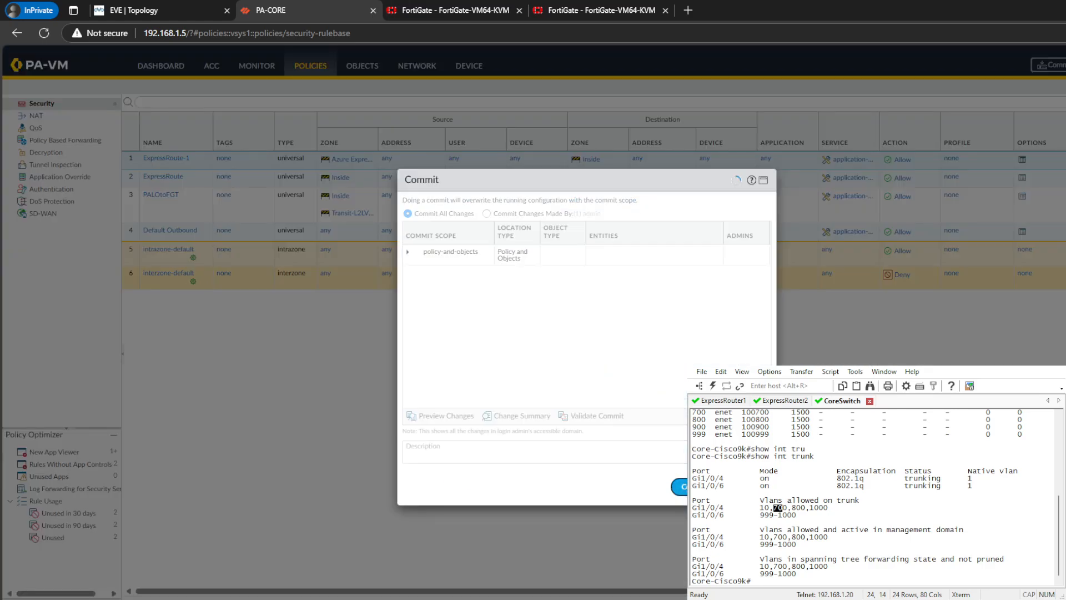
left_click(678, 486)
left_click(747, 476)
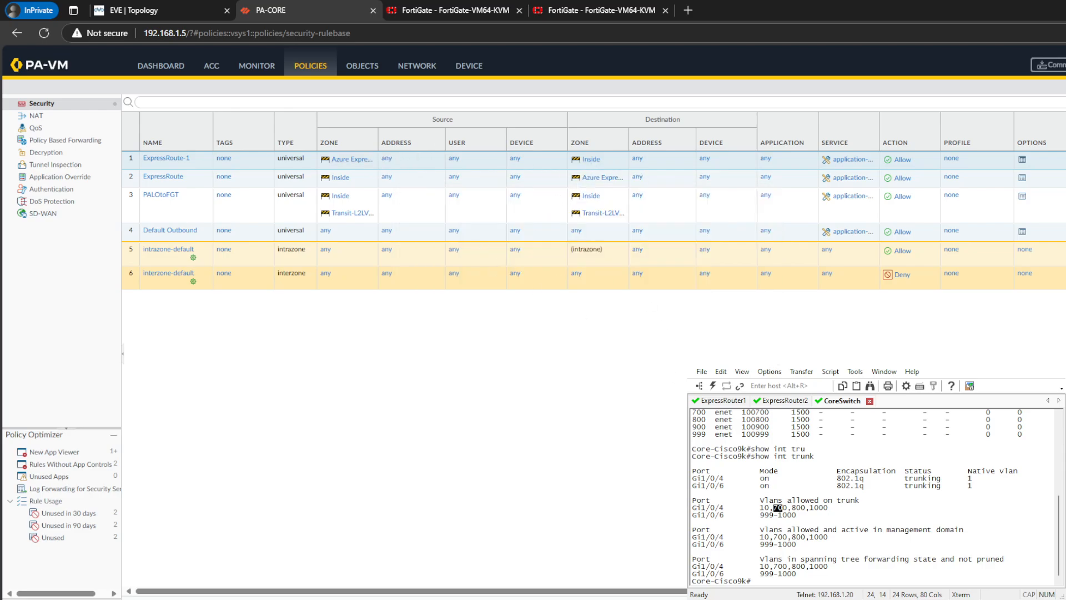
- Switch to the first FortiGate's CLI console and repeat the ping to 200.200.200.1
left_click(429, 8)
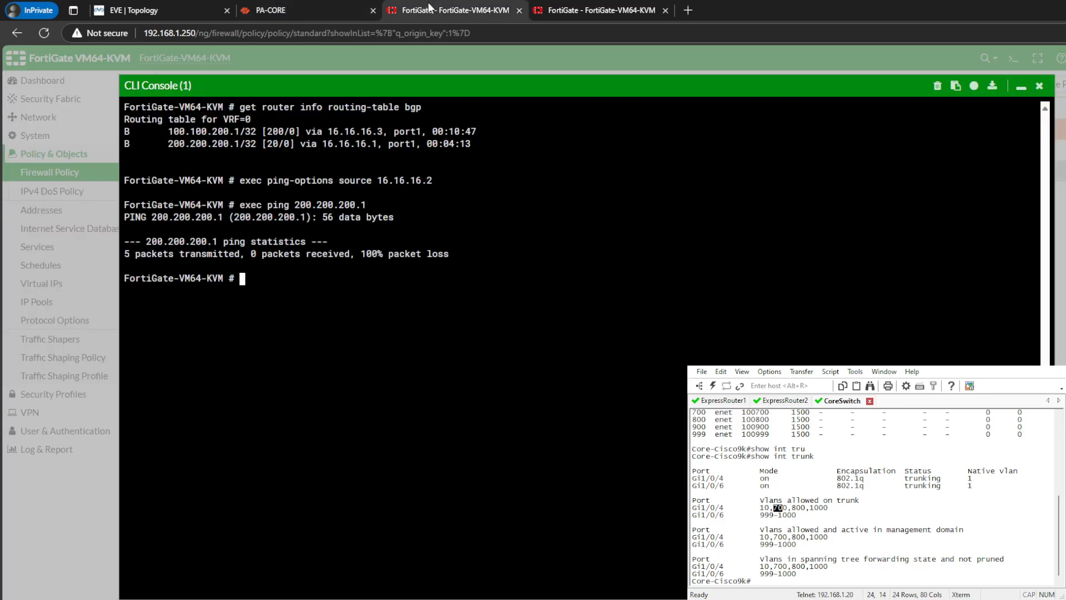
key("Up")
key("Return")
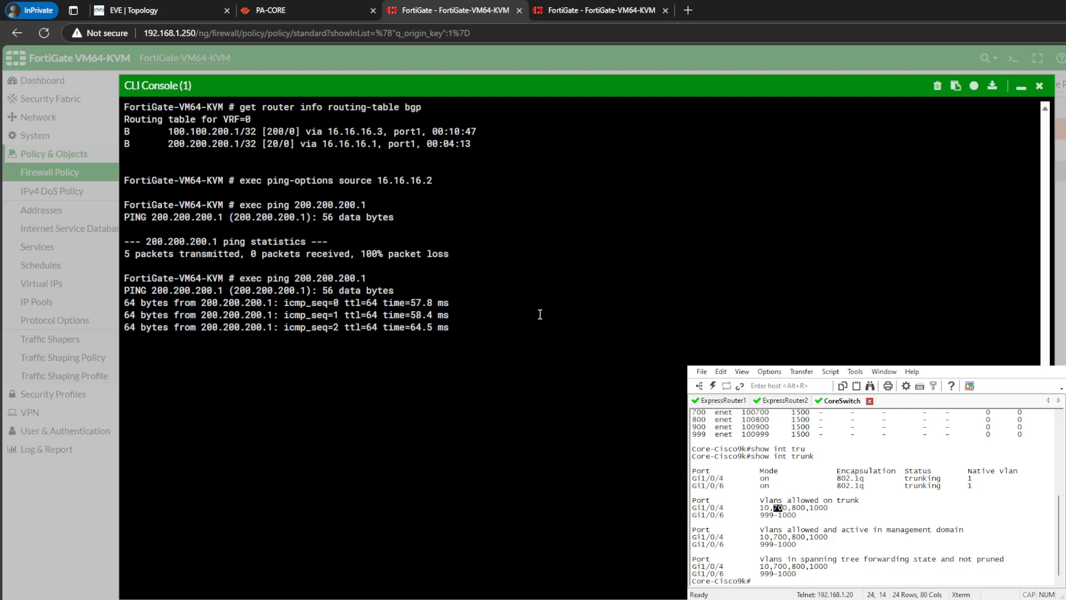
left_click(271, 10)
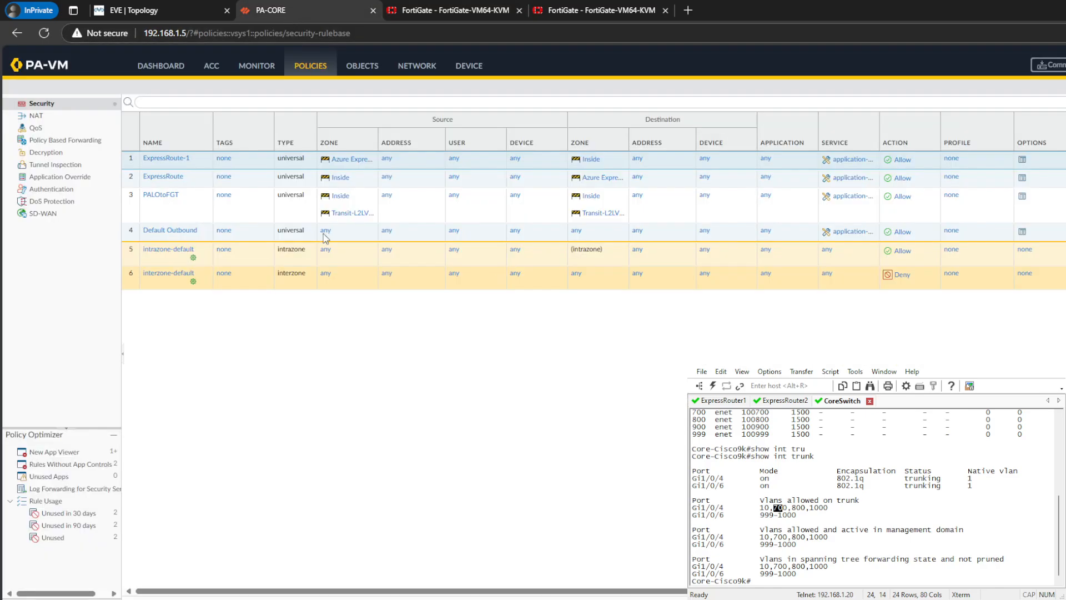
- Run get router info routing-table bgp on the first FortiGate and examine the BGP routes for 100.100.200.1/32 and 200.200.200.1/32
left_click(456, 11)
key("Up")
key("Up")
key("Up")
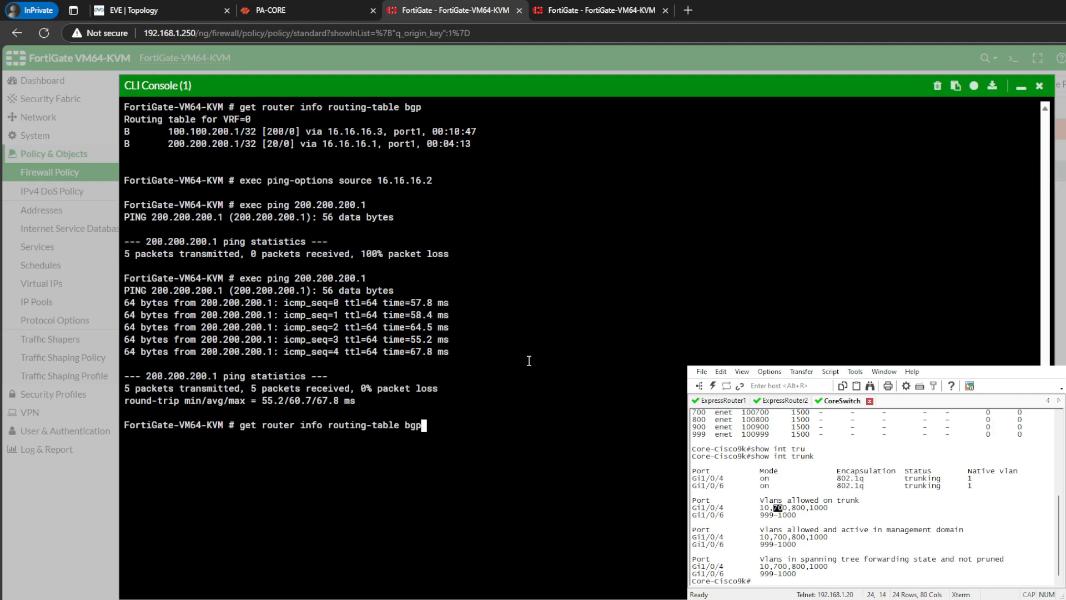
key("Return")
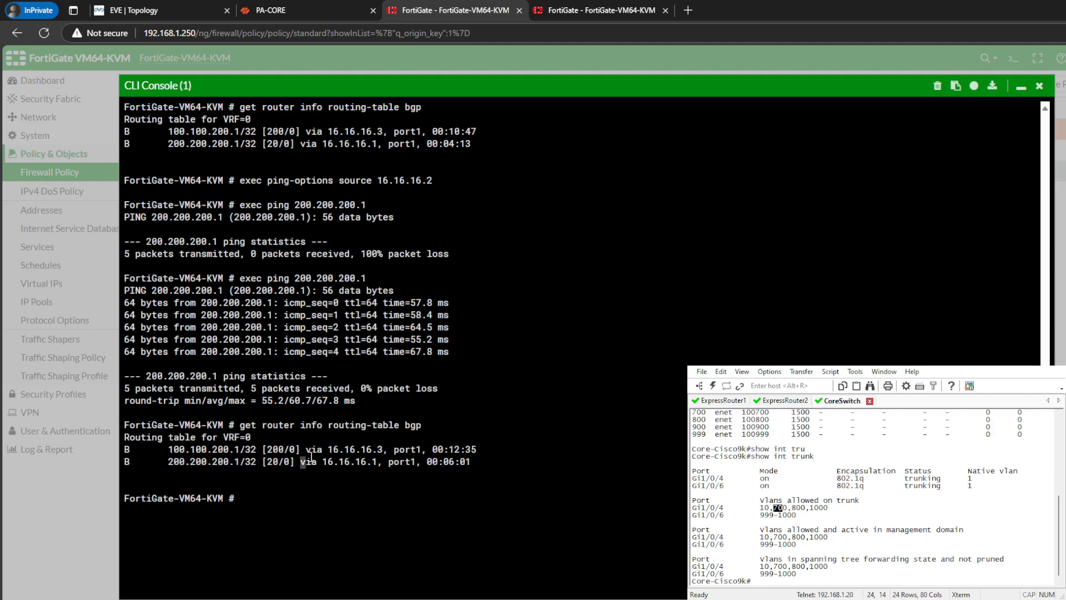
left_click(454, 481)
left_click_drag(481, 466, 125, 413)
left_click(482, 482)
left_click(473, 480)
left_click_drag(516, 466, 124, 413)
left_click(546, 470)
left_click_drag(317, 417, 472, 425)
left_click(477, 422)
- Close the first FortiGate's CLI console and check its static routes list
left_click(1023, 89)
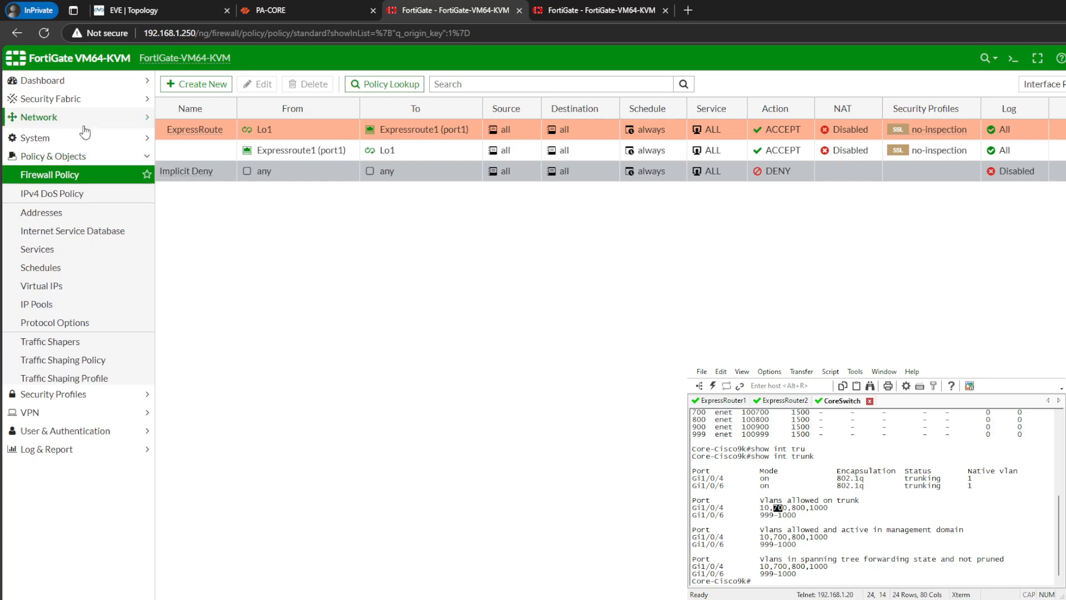
left_click(39, 117)
left_click(47, 246)
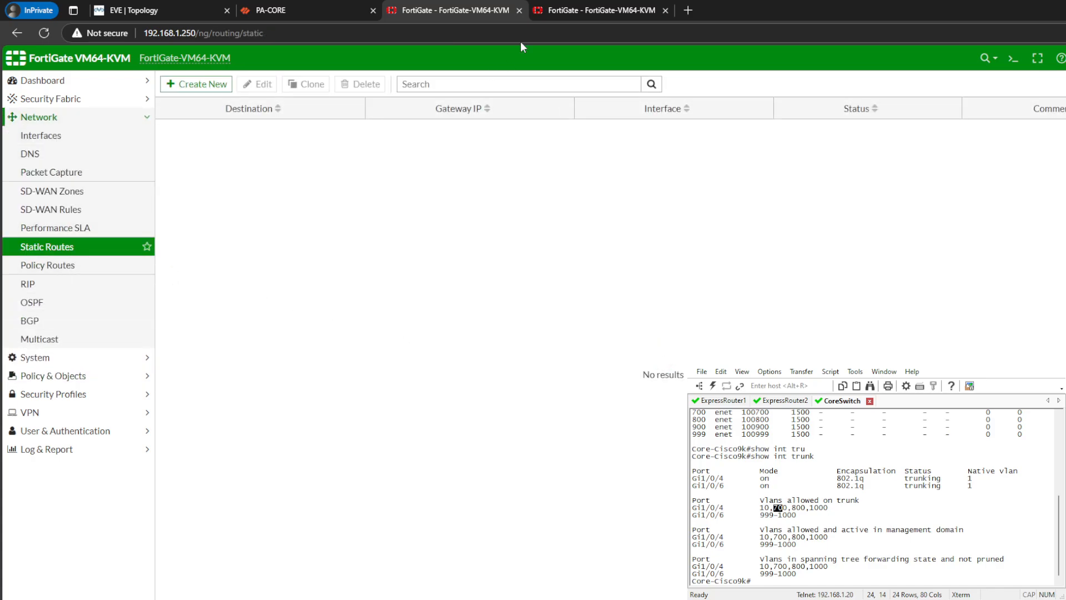